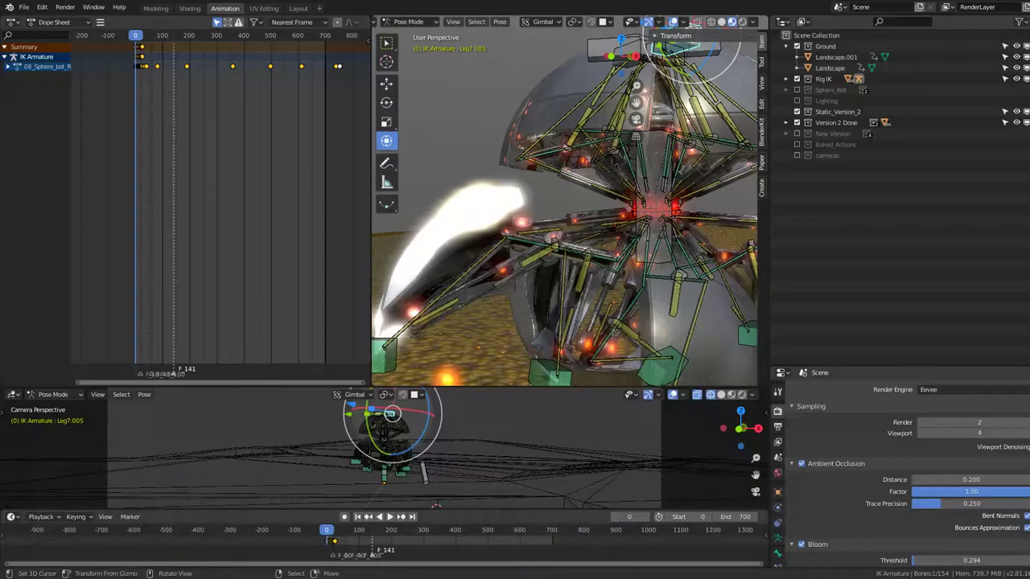
Step: Play the robot rig's walk animation from a wider view and stop it at frame 77
{"action": "middle_click_drag", "start_coordinate": [575, 205], "coordinate": [539, 204]}
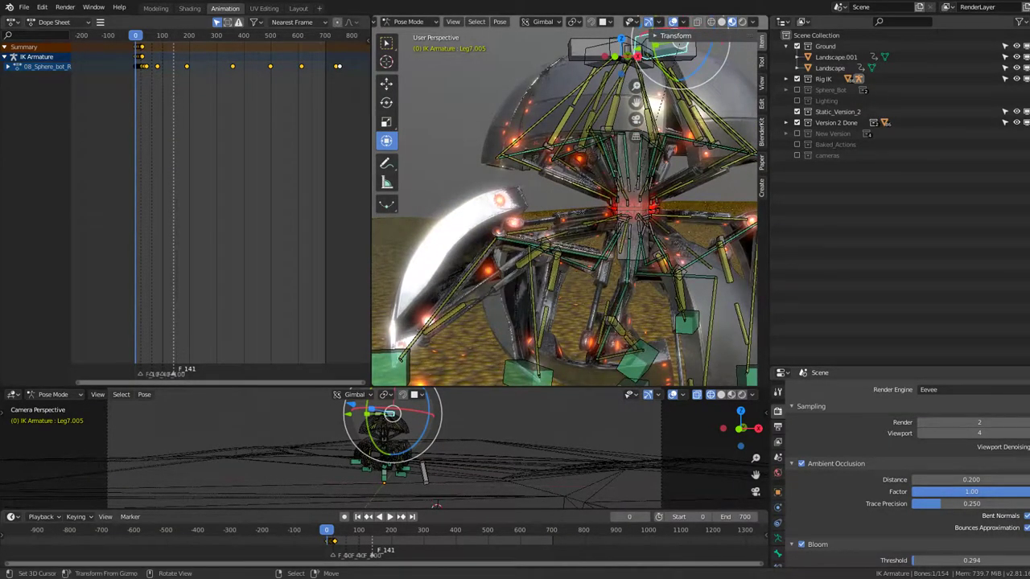
{"action": "mouse_move", "coordinate": [538, 204]}
{"action": "middle_mouse_down"}
{"action": "mouse_move", "coordinate": [652, 211]}
{"action": "mouse_move", "coordinate": [437, 196]}
{"action": "mouse_move", "coordinate": [618, 205]}
{"action": "middle_mouse_up"}
{"action": "key", "text": "space"}
{"action": "scroll", "coordinate": [617, 209], "scroll_direction": "down", "scroll_amount": 5}
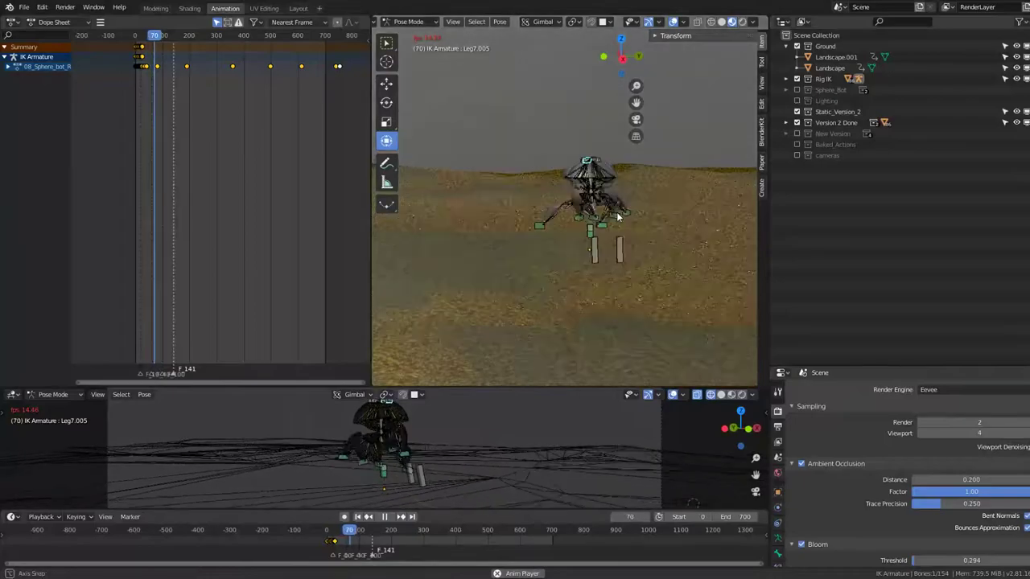
{"action": "scroll", "coordinate": [617, 217], "scroll_direction": "up", "scroll_amount": 3}
{"action": "key", "text": "space"}
Step: Switch to Object Mode, then select and move the Landscape terrain
{"action": "key", "text": "ctrl+Tab"}
{"action": "left_click", "coordinate": [607, 265]}
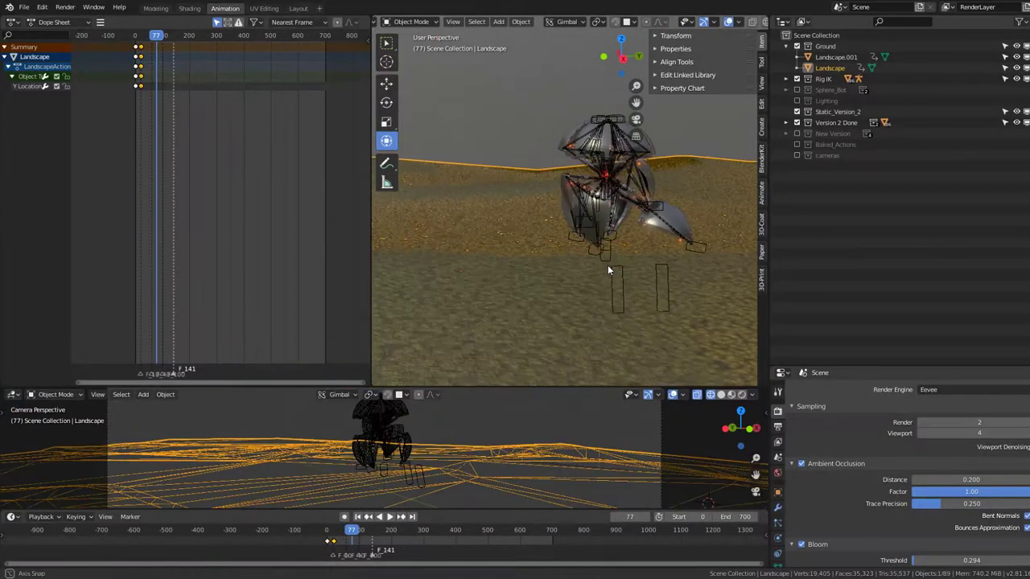
{"action": "key", "text": "g"}
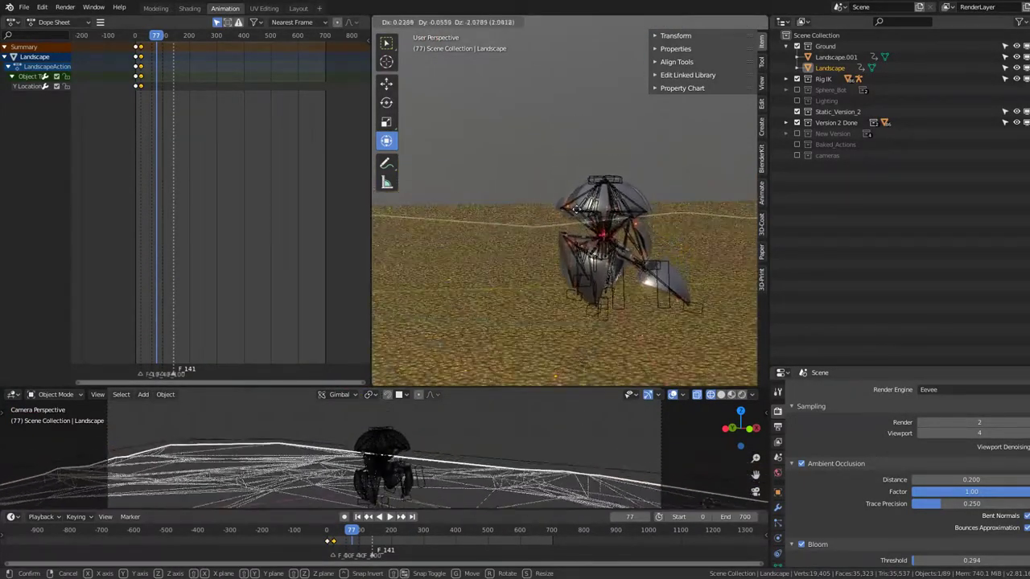
{"action": "left_click", "coordinate": [497, 110]}
Step: Play and stop the animation, return to frame 0, and exclude the Ground collection
{"action": "key", "text": "space"}
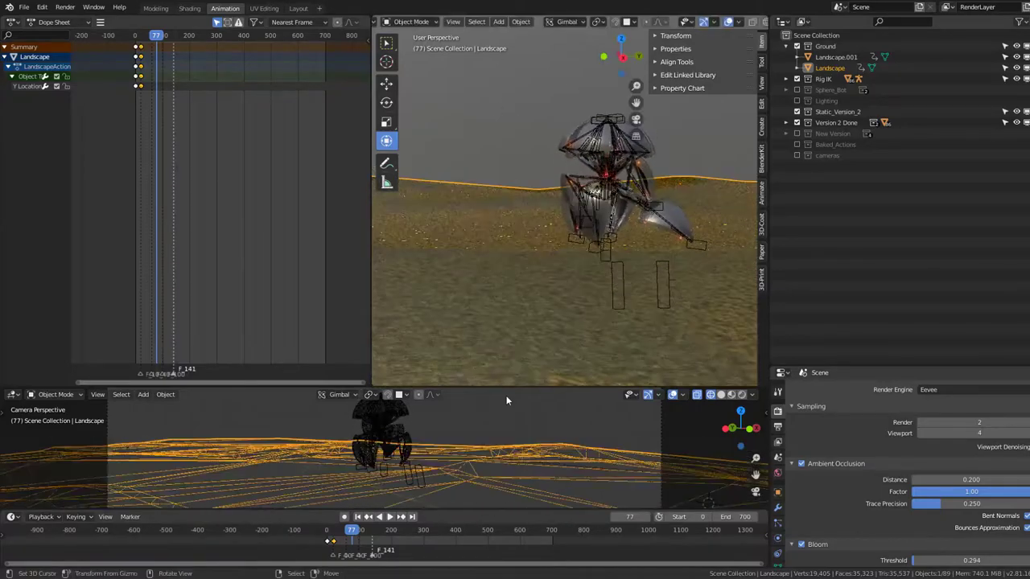
{"action": "key", "text": "space"}
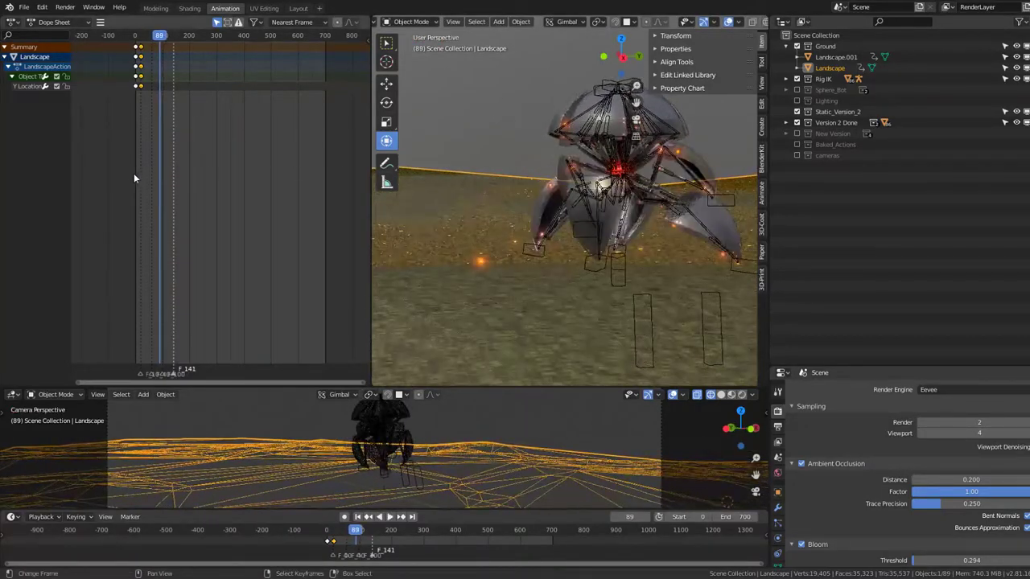
{"action": "left_click", "coordinate": [134, 173]}
{"action": "mouse_move", "coordinate": [555, 169]}
{"action": "middle_mouse_down"}
{"action": "mouse_move", "coordinate": [579, 154]}
{"action": "mouse_move", "coordinate": [676, 245]}
{"action": "middle_mouse_up"}
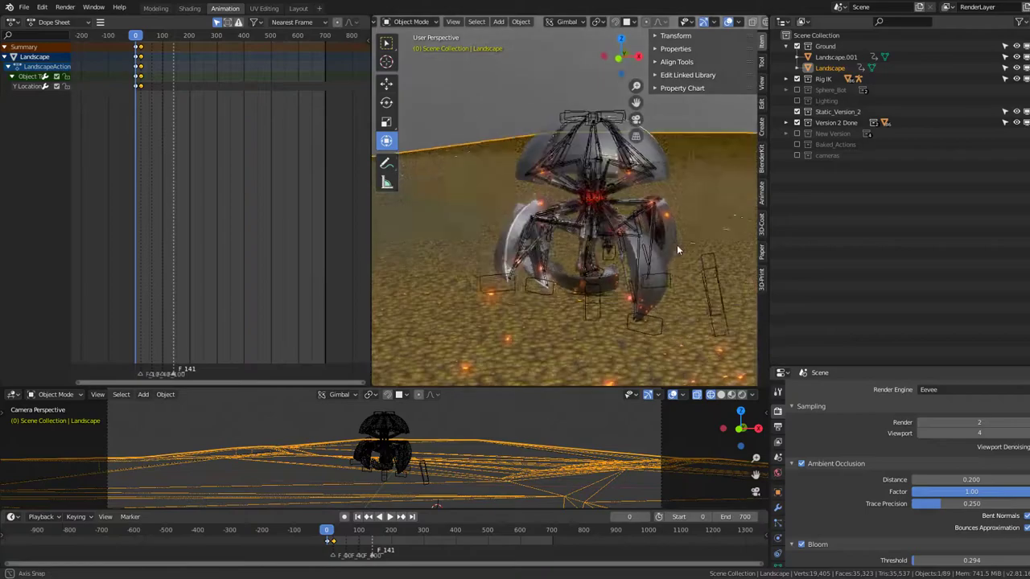
{"action": "left_click", "coordinate": [796, 45]}
Step: Select Bone.002 in Pose Mode, then return the armature to Object Mode
{"action": "middle_click_drag", "start_coordinate": [620, 185], "coordinate": [569, 188]}
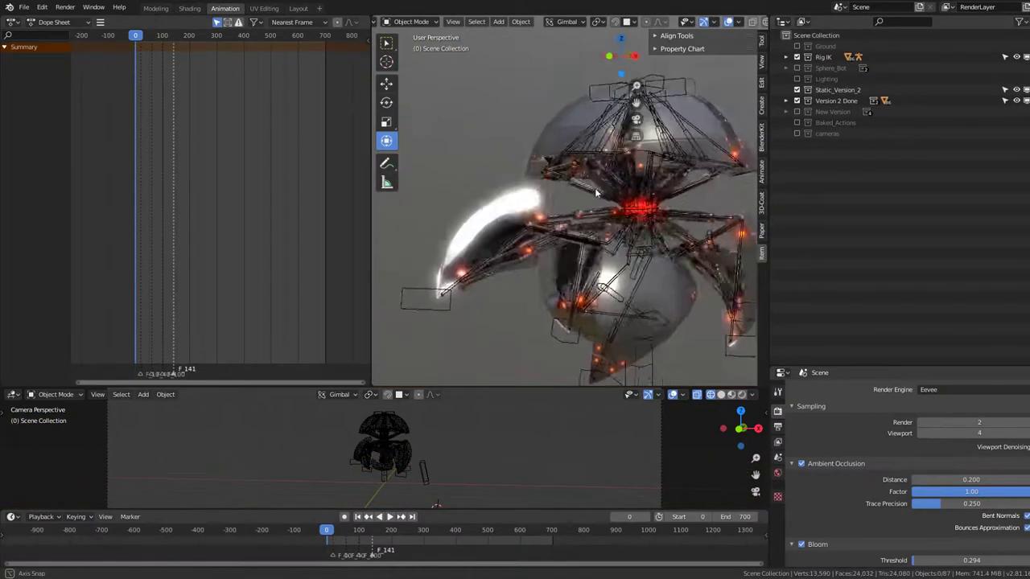
{"action": "key", "text": "ctrl+Tab"}
{"action": "left_click", "coordinate": [674, 312]}
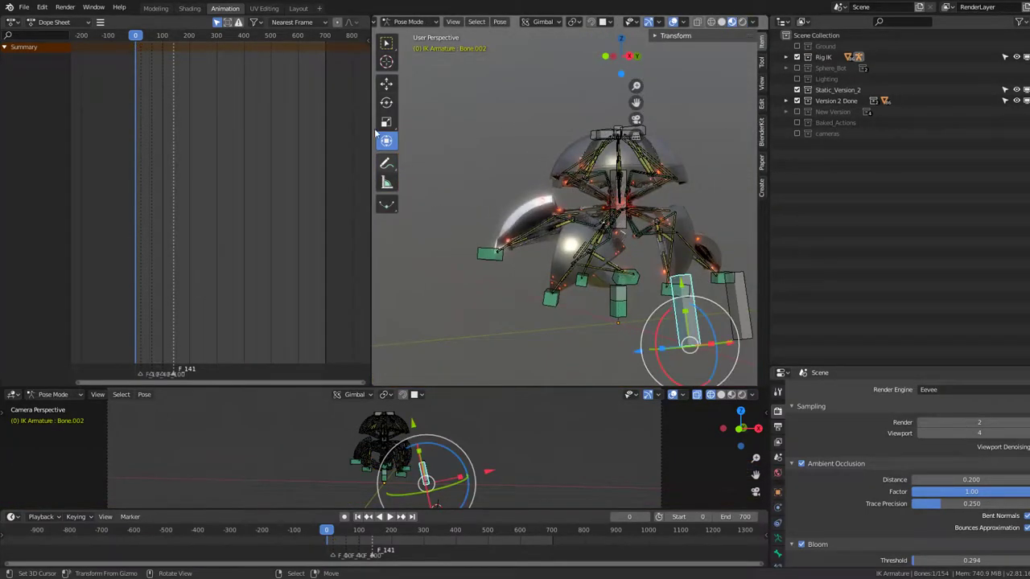
{"action": "left_click", "coordinate": [408, 21]}
{"action": "left_click", "coordinate": [406, 32]}
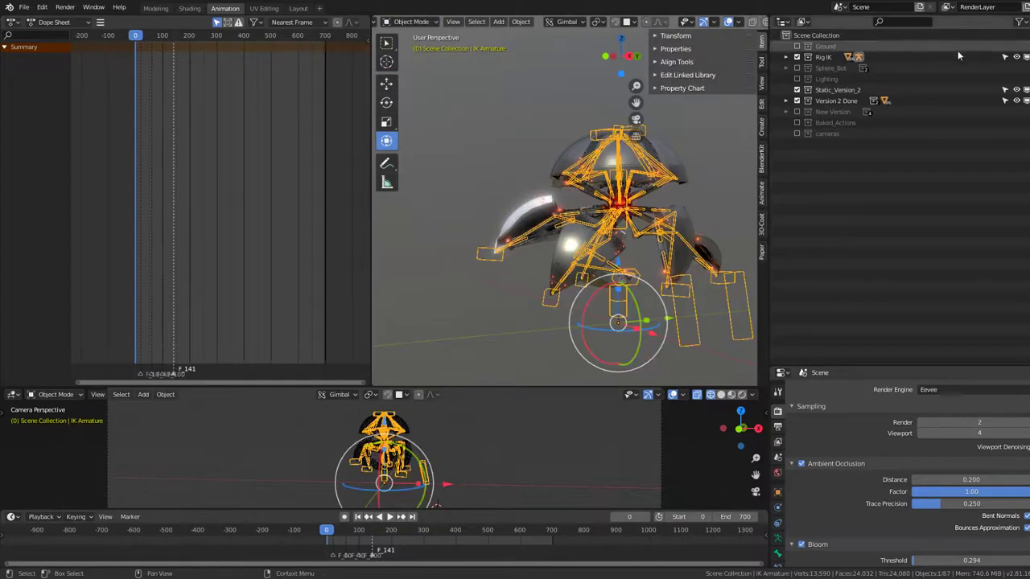
Step: Toggle the Rig IK and Version 2 Done collections, leaving Rig IK excluded
{"action": "left_click", "coordinate": [796, 57]}
{"action": "left_click", "coordinate": [797, 57]}
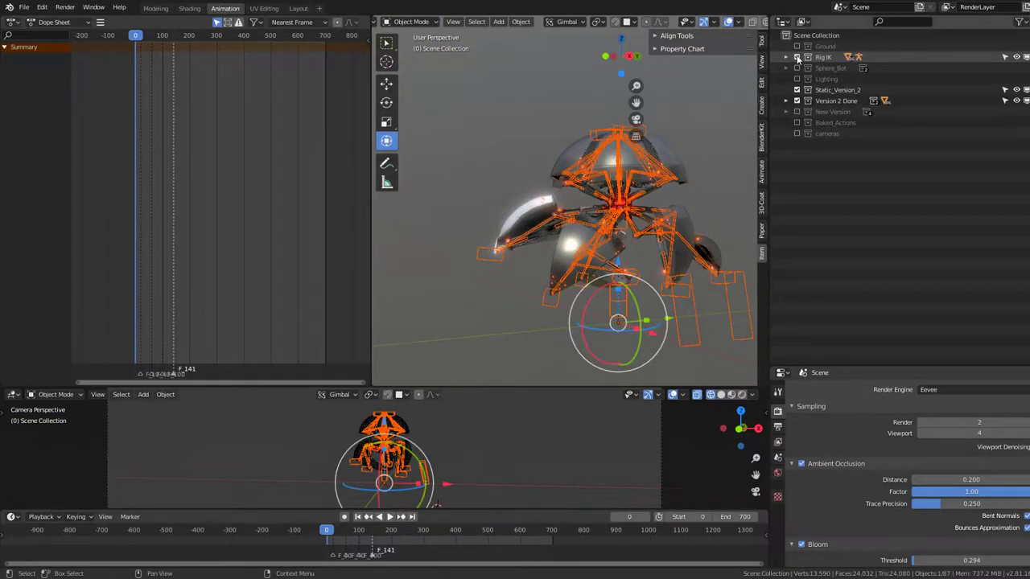
{"action": "left_click", "coordinate": [796, 100]}
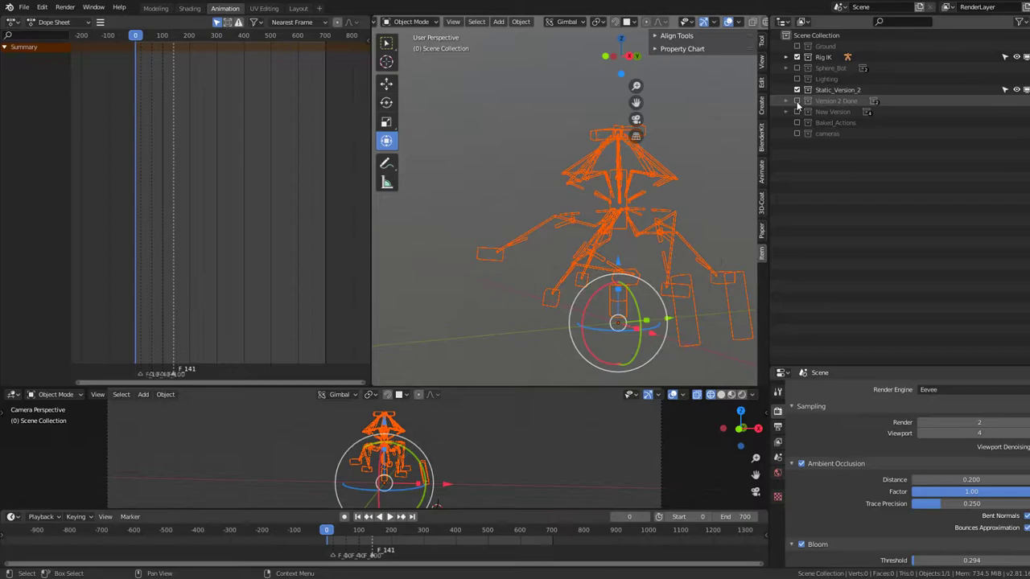
{"action": "left_click", "coordinate": [796, 101]}
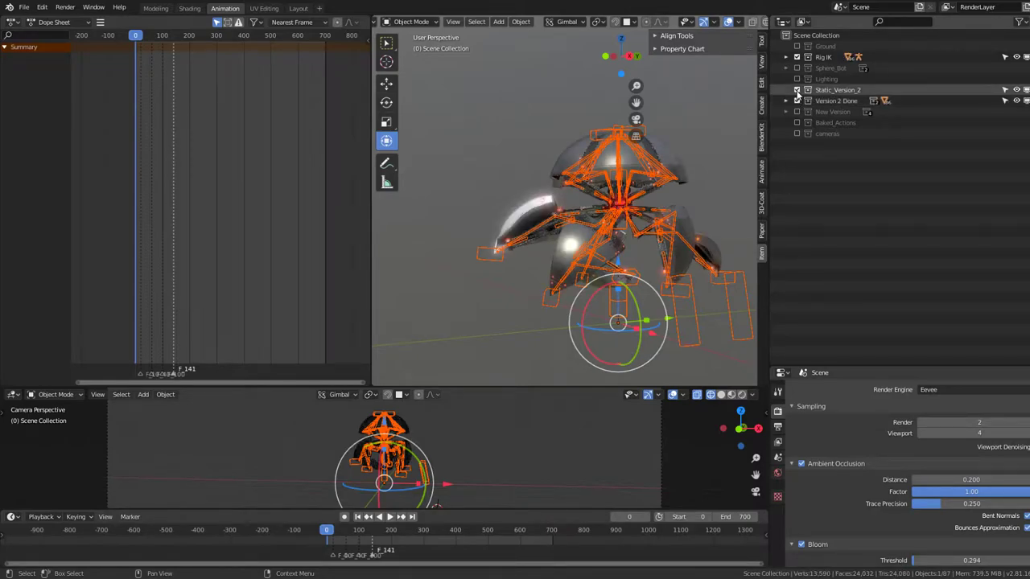
{"action": "left_click", "coordinate": [796, 57]}
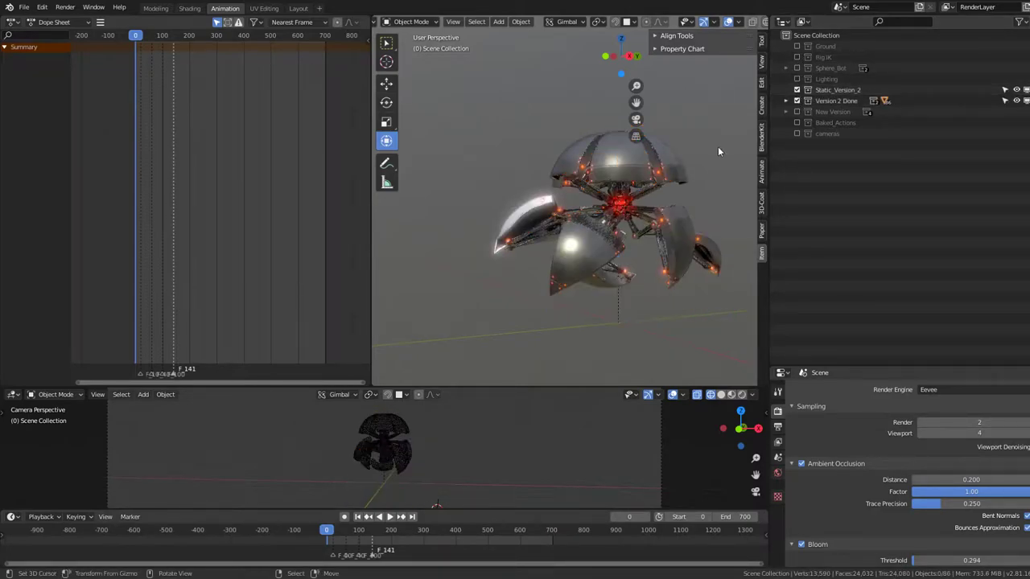
Step: Select all the robot meshes and frame them around the glowing core
{"action": "key", "text": "a"}
{"action": "key", "text": "KP_Decimal"}
{"action": "scroll", "coordinate": [687, 193], "scroll_direction": "up", "scroll_amount": 5}
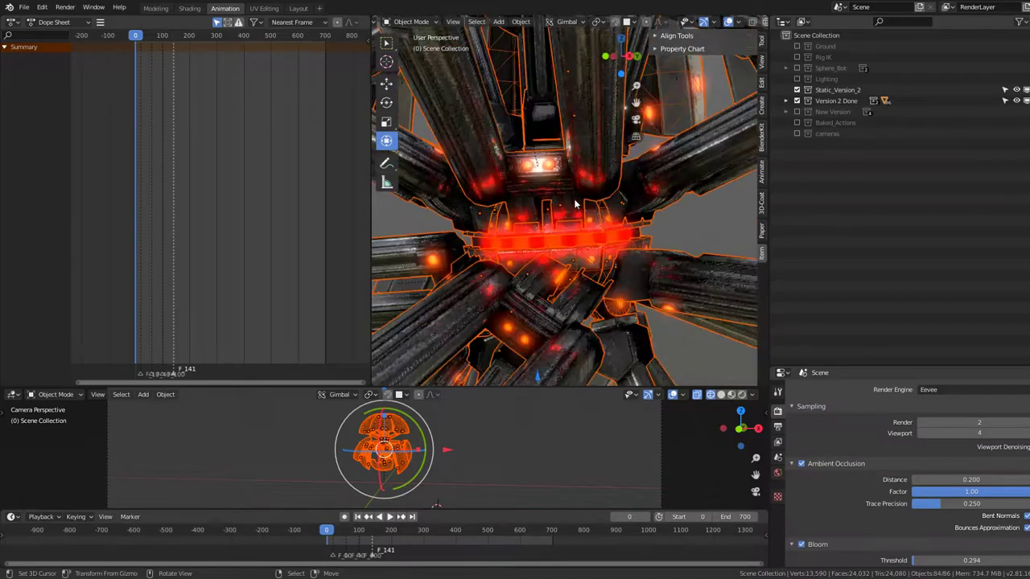
{"action": "mouse_move", "coordinate": [686, 193]}
{"action": "middle_mouse_down"}
{"action": "mouse_move", "coordinate": [536, 203]}
{"action": "mouse_move", "coordinate": [611, 225]}
{"action": "middle_mouse_up"}
{"action": "scroll", "coordinate": [611, 225], "scroll_direction": "down", "scroll_amount": 3}
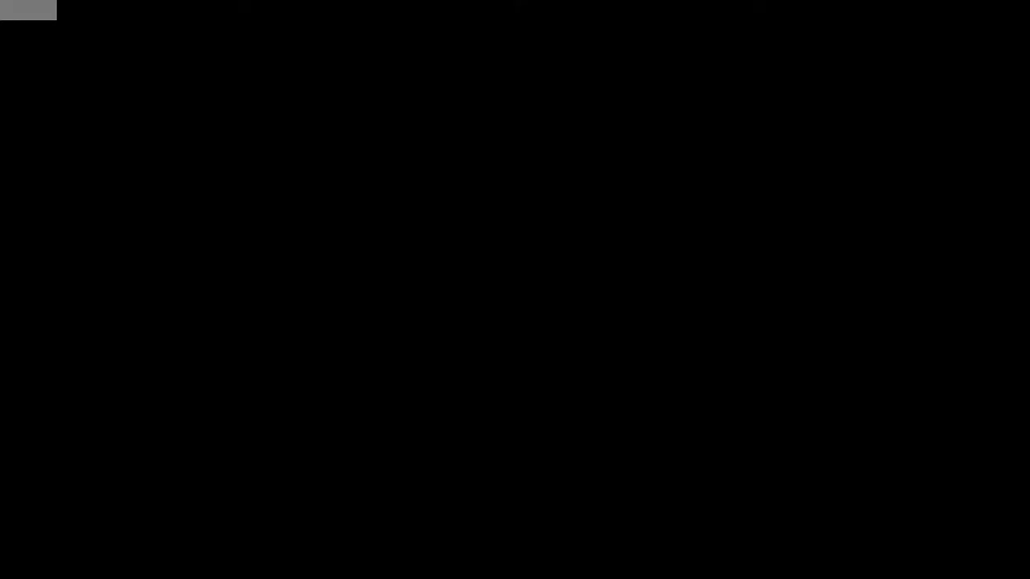
Step: Move the selected robot meshes into the Static_Version_2 collection
{"action": "key", "text": "m"}
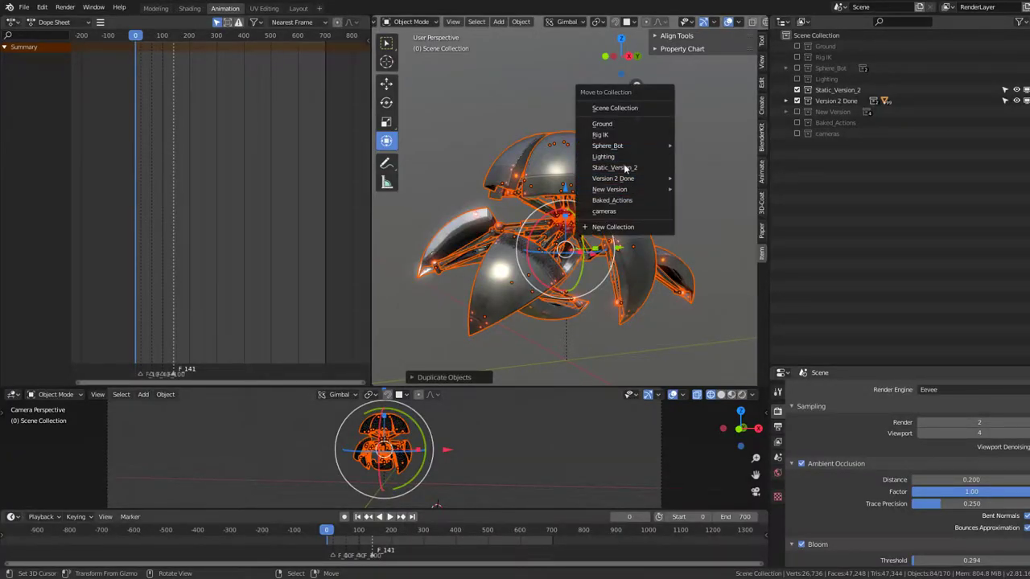
{"action": "left_click", "coordinate": [610, 167]}
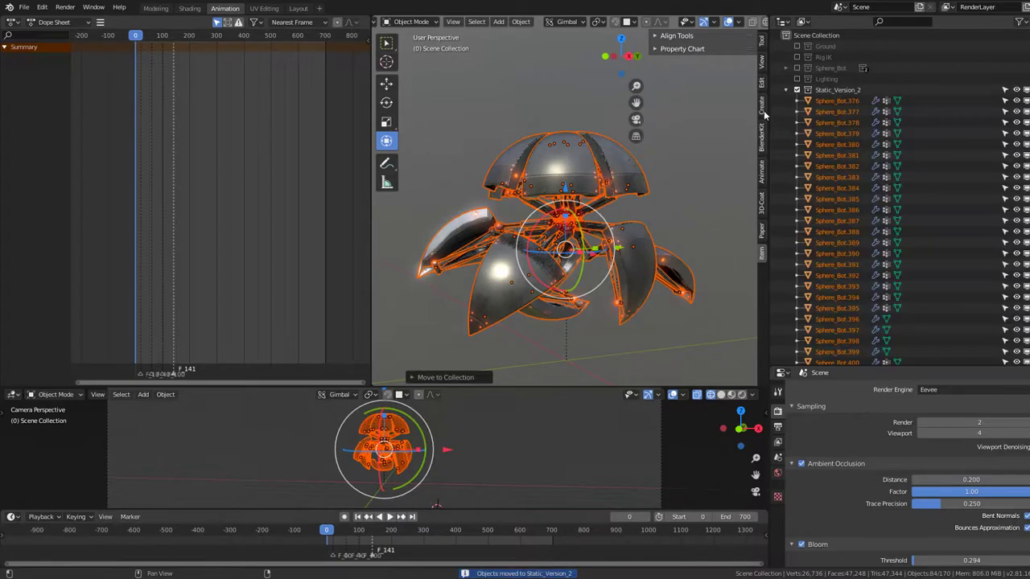
{"action": "left_click", "coordinate": [785, 90]}
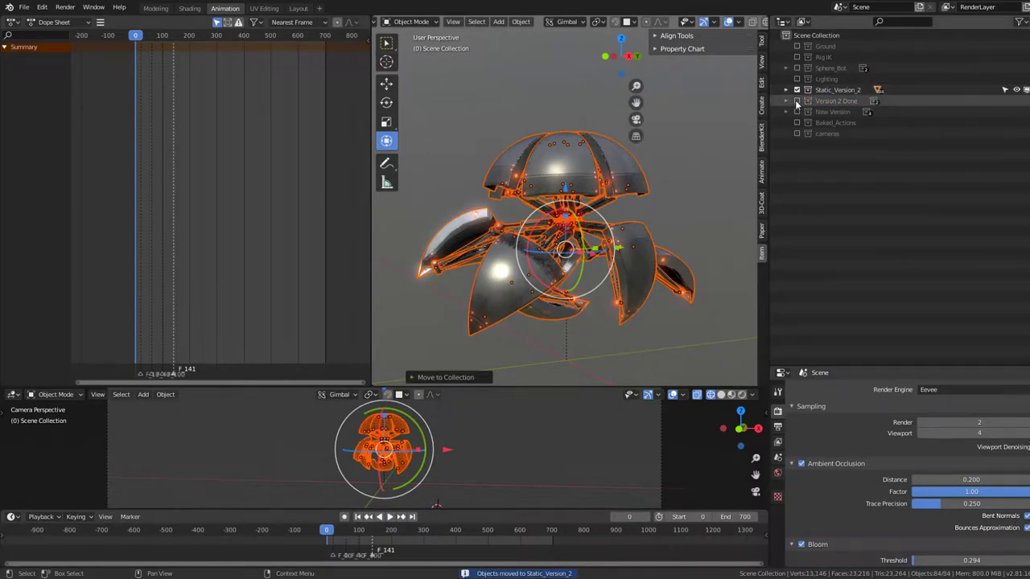
Step: Briefly hide and reshow Static_Version_2, then include the Rig IK collection again
{"action": "left_click", "coordinate": [797, 91]}
{"action": "left_click", "coordinate": [797, 90]}
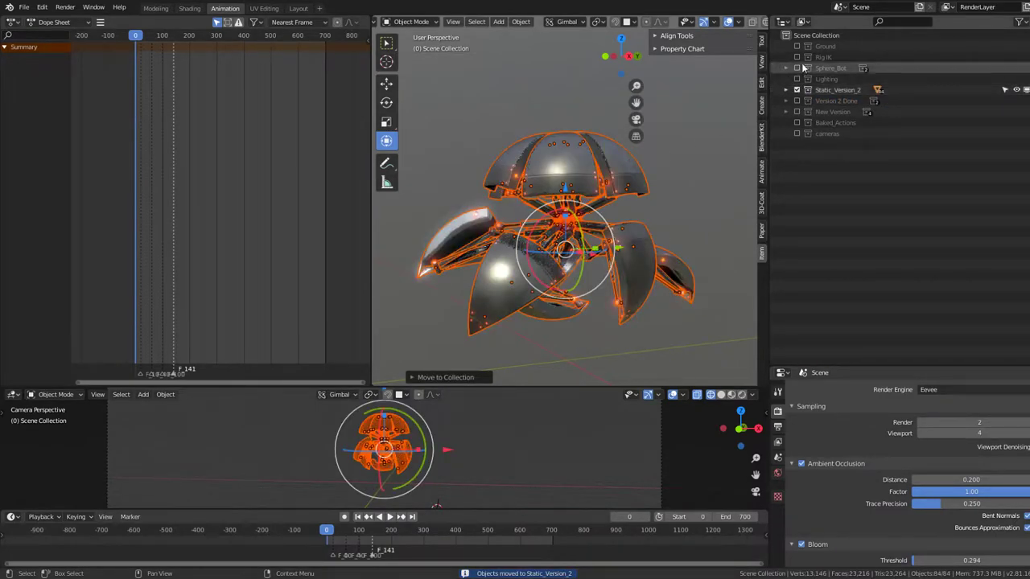
{"action": "left_click", "coordinate": [797, 58]}
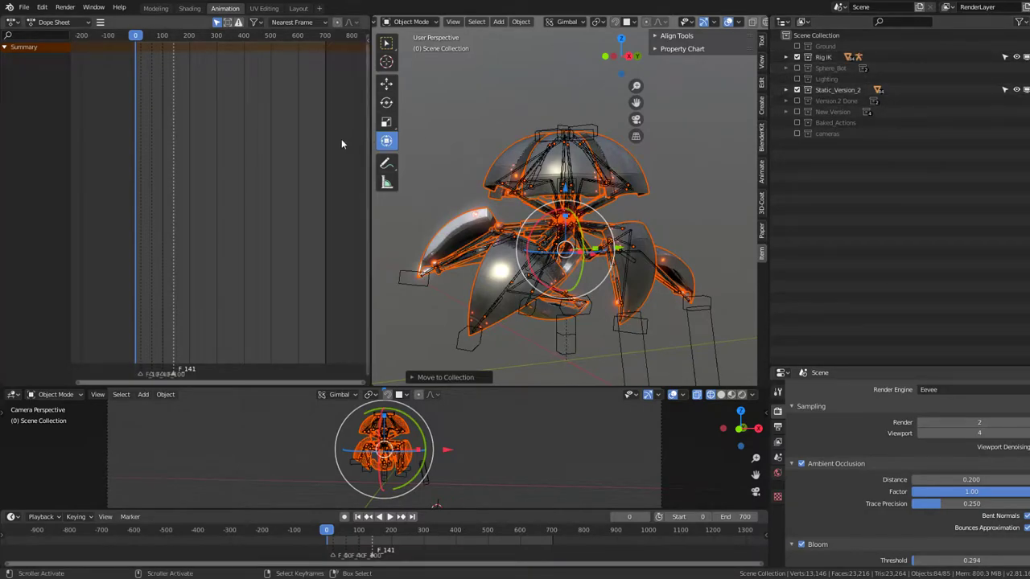
Step: Select the IK Armature and set its skeleton to Rest Position
{"action": "middle_click_drag", "start_coordinate": [579, 148], "coordinate": [658, 316]}
{"action": "left_click", "coordinate": [664, 326]}
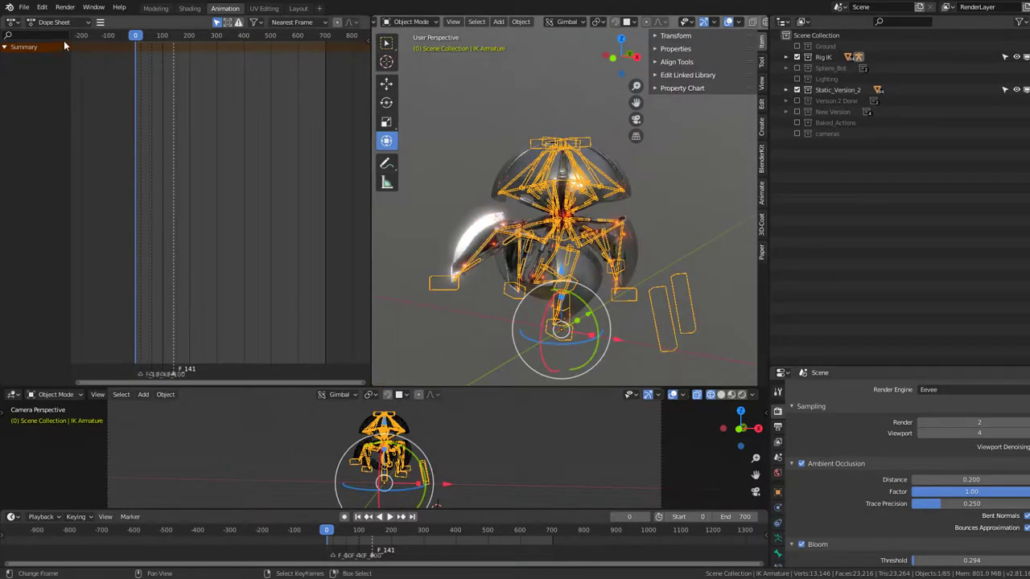
{"action": "left_click", "coordinate": [25, 7]}
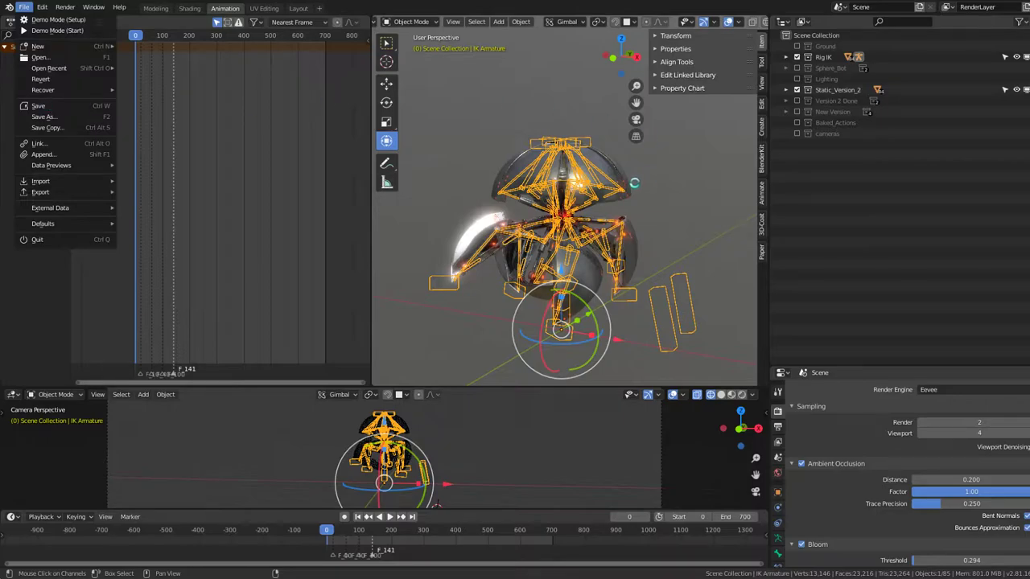
{"action": "middle_click_drag", "start_coordinate": [645, 190], "coordinate": [692, 201]}
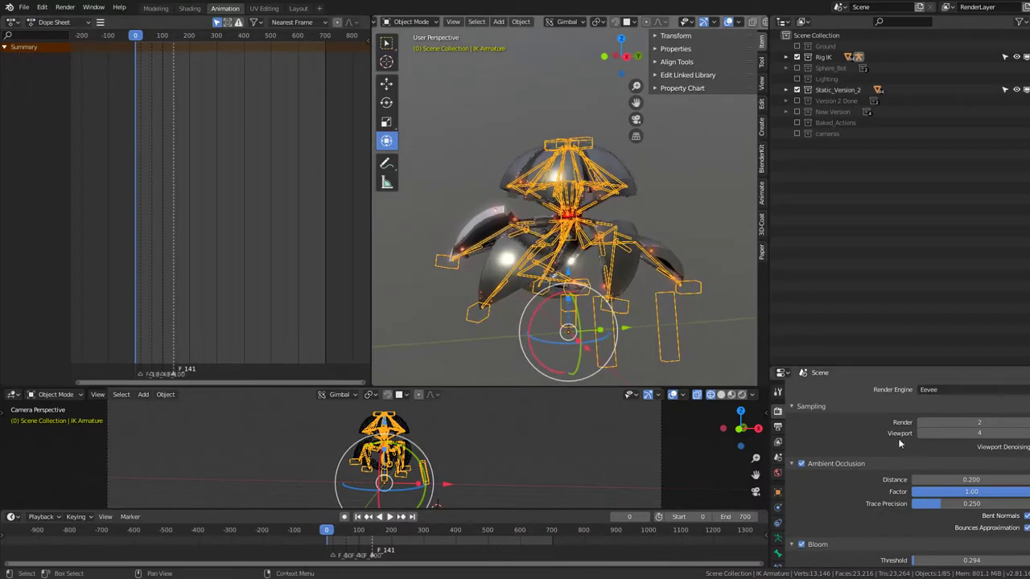
{"action": "left_click_drag", "start_coordinate": [865, 366], "coordinate": [866, 172]}
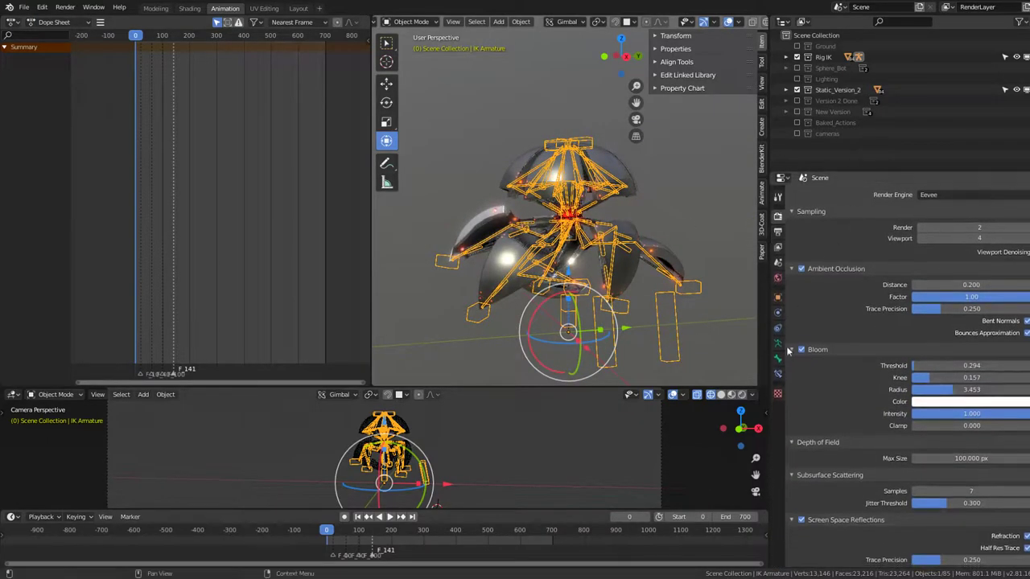
{"action": "left_click", "coordinate": [778, 344]}
{"action": "left_click", "coordinate": [978, 227]}
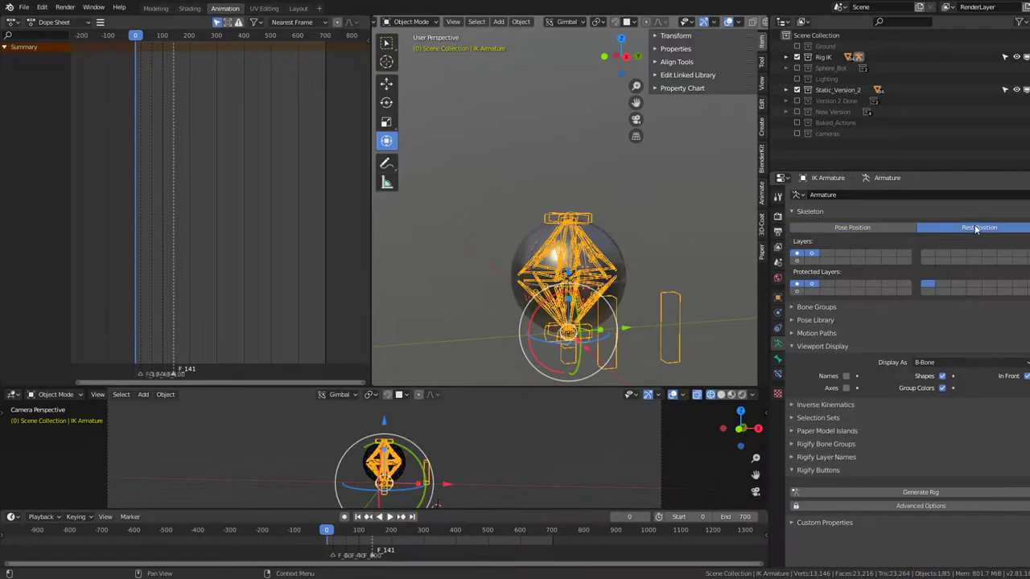
Step: Select the Sphere_Leg_2.060 shell piece on the closed sphere
{"action": "middle_click_drag", "start_coordinate": [586, 216], "coordinate": [595, 195]}
{"action": "scroll", "coordinate": [595, 196], "scroll_direction": "up", "scroll_amount": 3}
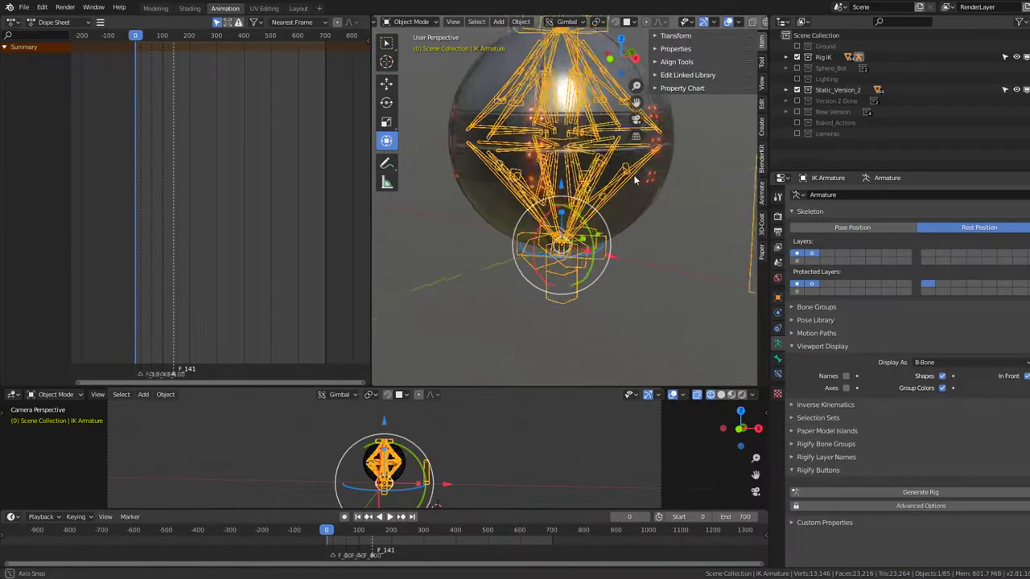
{"action": "left_click", "coordinate": [507, 139]}
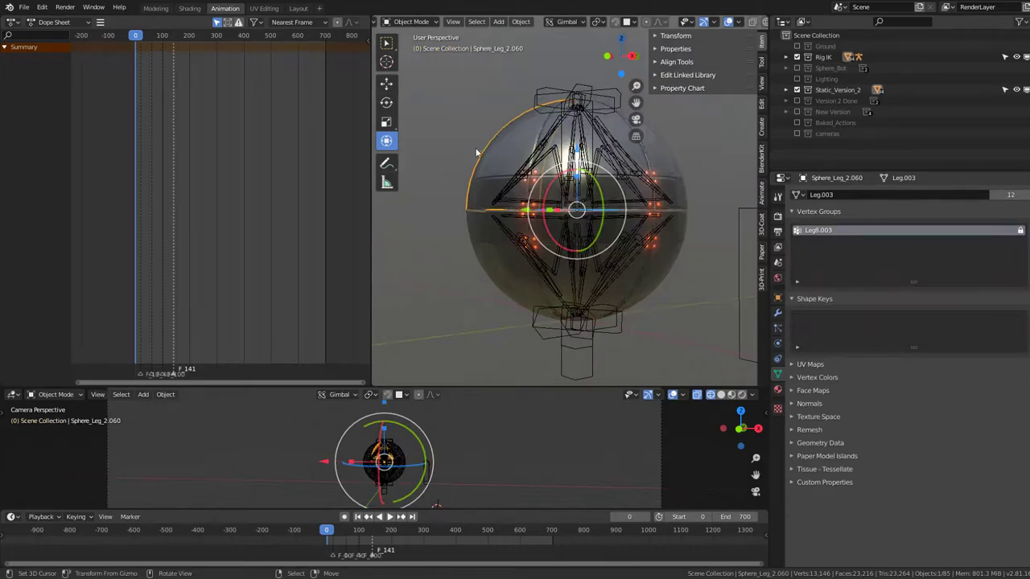
Step: Test-move the shell piece, cancel the move, and show its modifiers
{"action": "key", "text": "g"}
{"action": "right_click", "coordinate": [497, 130]}
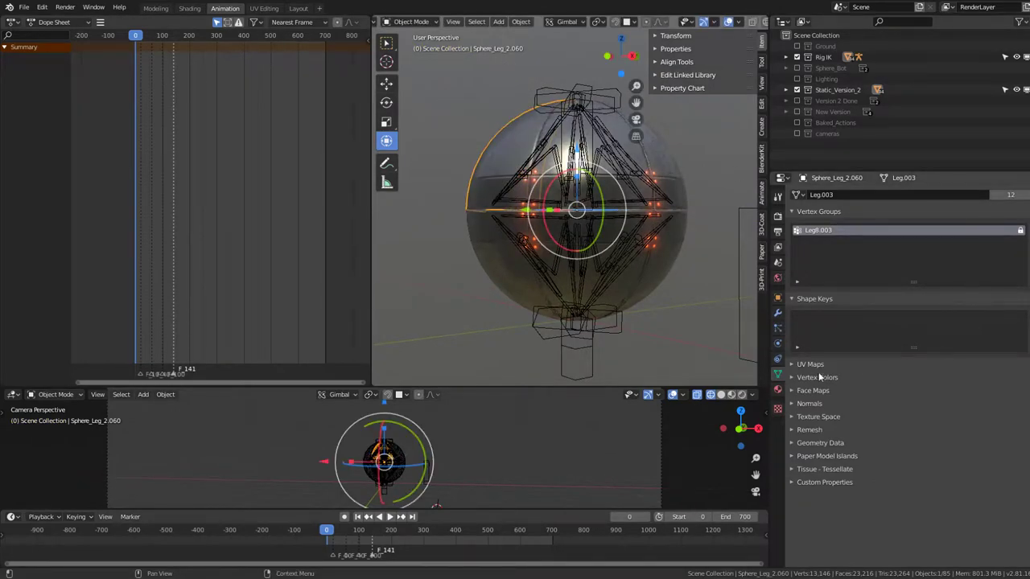
{"action": "left_click", "coordinate": [777, 315]}
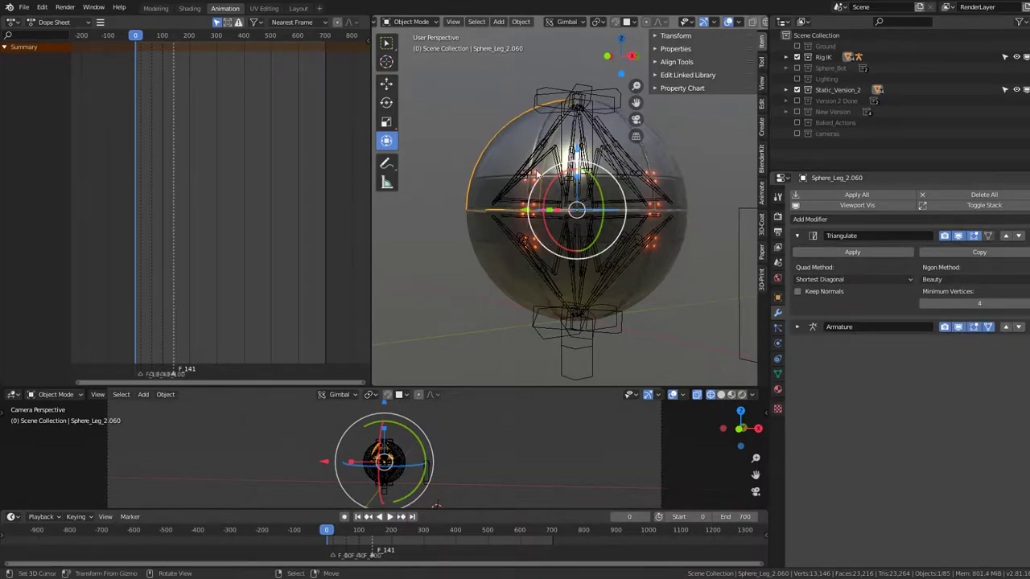
Step: Select the IK Armature rig inside the sphere
{"action": "middle_click_drag", "start_coordinate": [644, 201], "coordinate": [619, 191]}
{"action": "scroll", "coordinate": [583, 151], "scroll_direction": "up", "scroll_amount": 4}
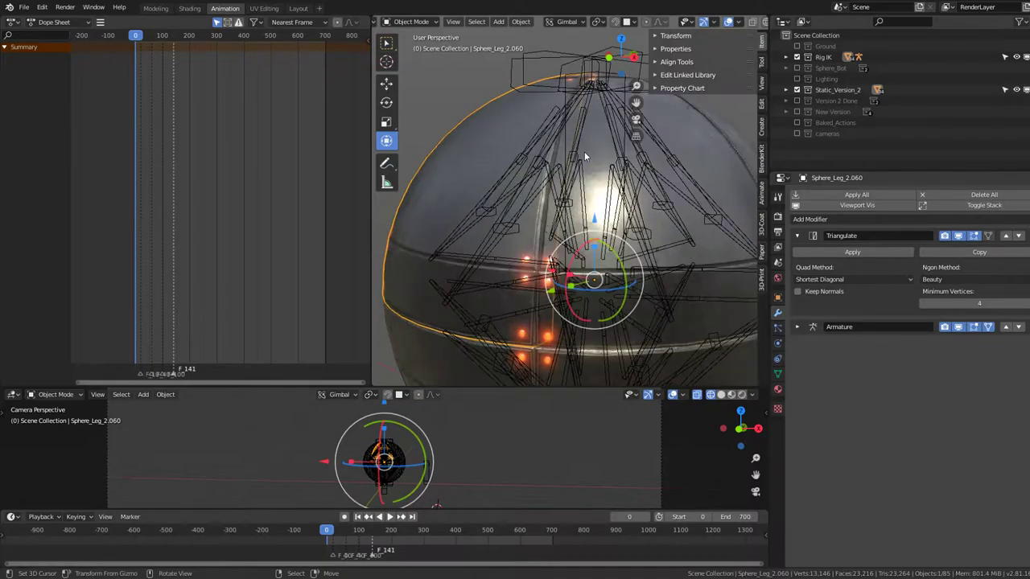
{"action": "scroll", "coordinate": [584, 151], "scroll_direction": "down", "scroll_amount": 2}
{"action": "left_click", "coordinate": [584, 152]}
Step: Switch the rig into Pose Mode and show its Armature skeleton settings
{"action": "left_click", "coordinate": [411, 21]}
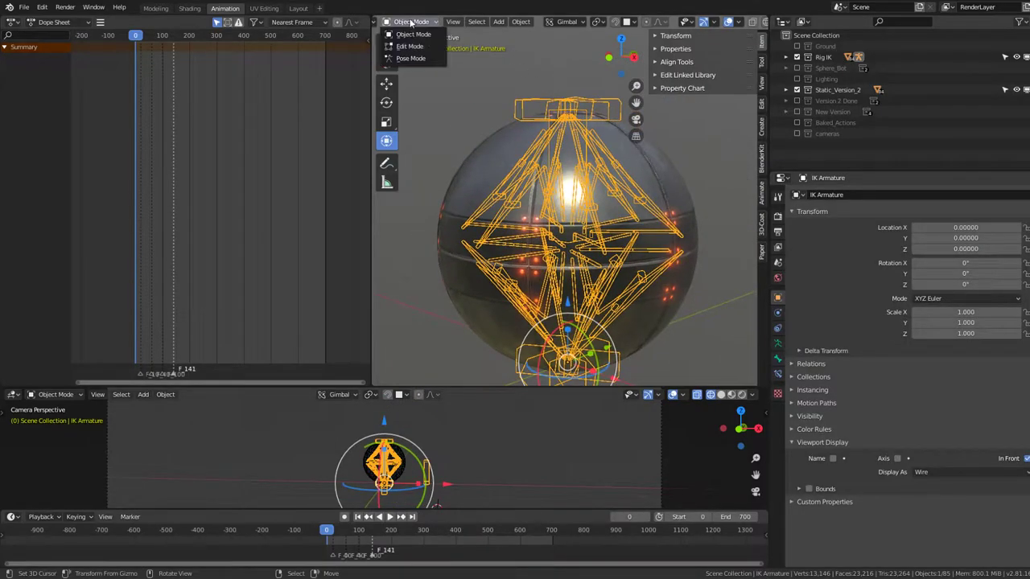
{"action": "left_click", "coordinate": [414, 60]}
{"action": "scroll", "coordinate": [563, 209], "scroll_direction": "up", "scroll_amount": 4}
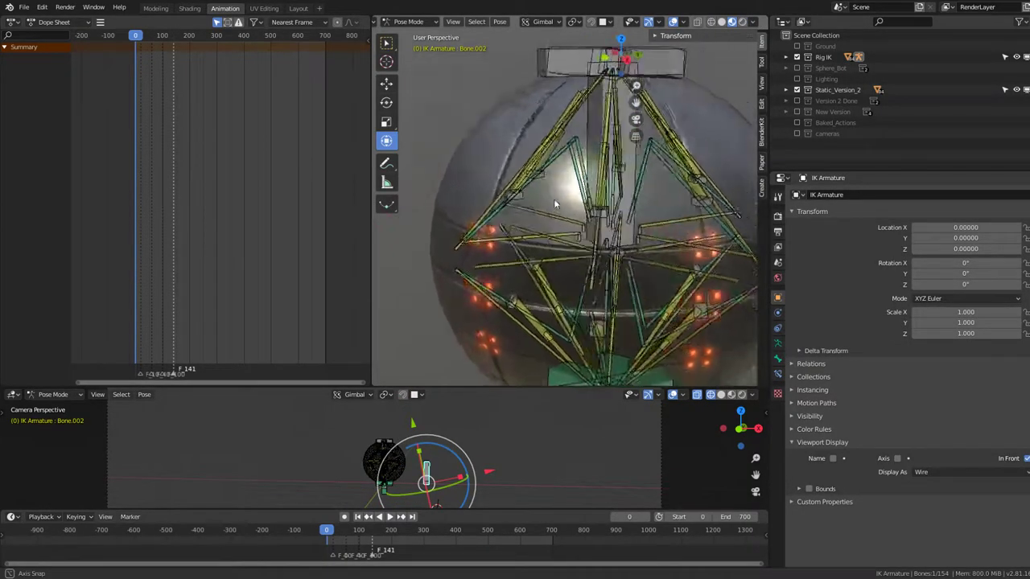
{"action": "left_click", "coordinate": [777, 343]}
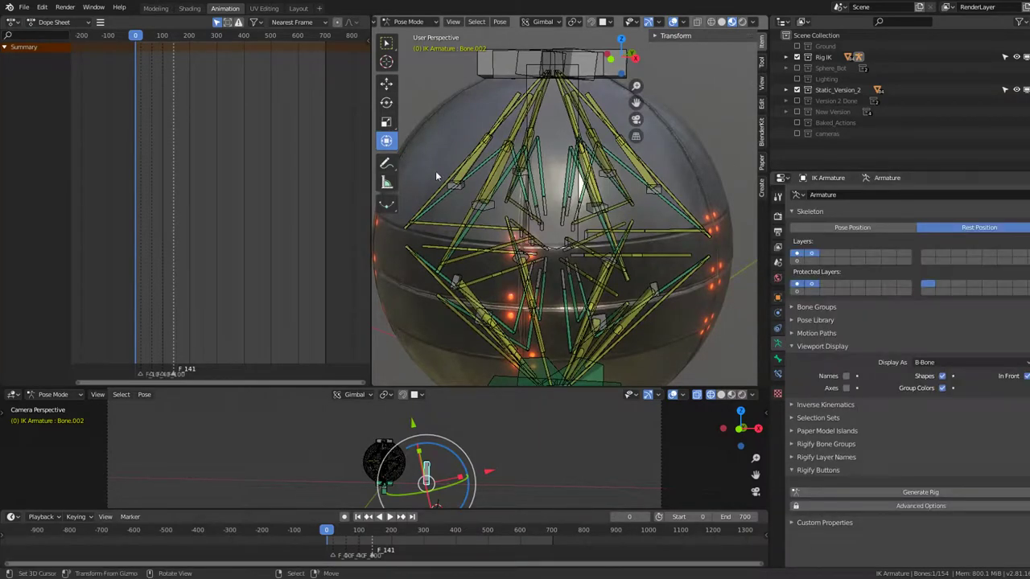
Step: Select leg bones Leg8.003, Leg9.003, Leg7.003, then pick Sphere_Leg_2.063 in Object Mode
{"action": "mouse_move", "coordinate": [499, 197]}
{"action": "middle_mouse_down"}
{"action": "mouse_move", "coordinate": [521, 216]}
{"action": "mouse_move", "coordinate": [509, 221]}
{"action": "middle_mouse_up"}
{"action": "mouse_move", "coordinate": [539, 264]}
{"action": "middle_mouse_down"}
{"action": "mouse_move", "coordinate": [651, 241]}
{"action": "mouse_move", "coordinate": [580, 239]}
{"action": "mouse_move", "coordinate": [667, 237]}
{"action": "mouse_move", "coordinate": [679, 266]}
{"action": "mouse_move", "coordinate": [703, 219]}
{"action": "middle_mouse_up"}
{"action": "left_click", "coordinate": [541, 259]}
{"action": "left_click", "coordinate": [581, 240]}
{"action": "left_click", "coordinate": [708, 237]}
{"action": "left_click", "coordinate": [679, 262]}
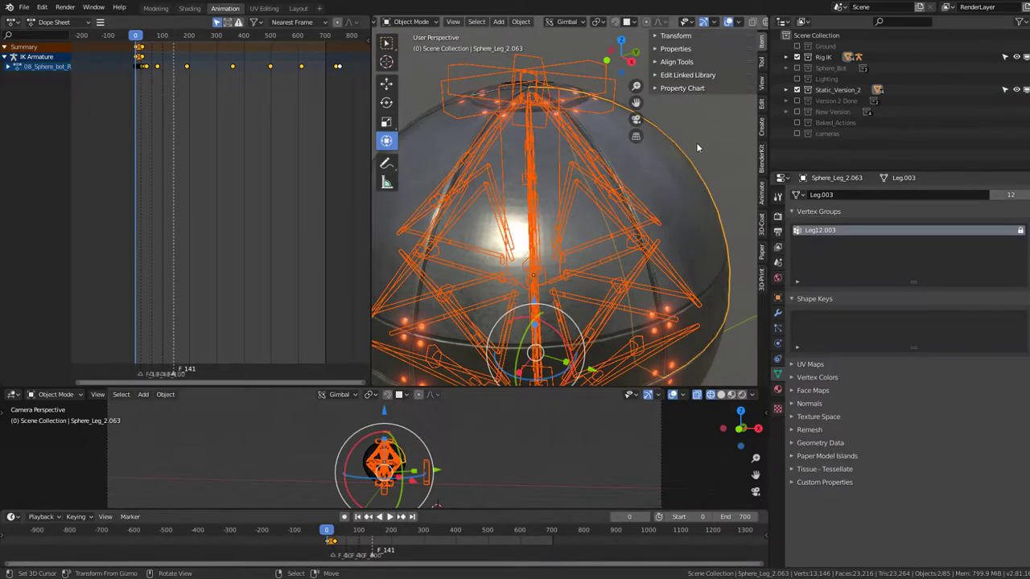
Step: Return to Pose Mode and add leg bones Leg11.003, Leg10.003, Leg3.003 and Leg2.003 to the selection
{"action": "left_click", "coordinate": [670, 269]}
{"action": "mouse_move", "coordinate": [670, 269]}
{"action": "middle_mouse_down"}
{"action": "mouse_move", "coordinate": [712, 249]}
{"action": "mouse_move", "coordinate": [551, 261]}
{"action": "mouse_move", "coordinate": [606, 245]}
{"action": "mouse_move", "coordinate": [647, 269]}
{"action": "mouse_move", "coordinate": [638, 244]}
{"action": "mouse_move", "coordinate": [591, 242]}
{"action": "mouse_move", "coordinate": [646, 260]}
{"action": "mouse_move", "coordinate": [703, 256]}
{"action": "mouse_move", "coordinate": [633, 278]}
{"action": "middle_mouse_up"}
{"action": "left_click", "coordinate": [688, 256]}
{"action": "left_click", "coordinate": [647, 268]}
{"action": "scroll", "coordinate": [638, 244], "scroll_direction": "up", "scroll_amount": 4}
{"action": "left_click", "coordinate": [633, 250]}
{"action": "left_click", "coordinate": [646, 260]}
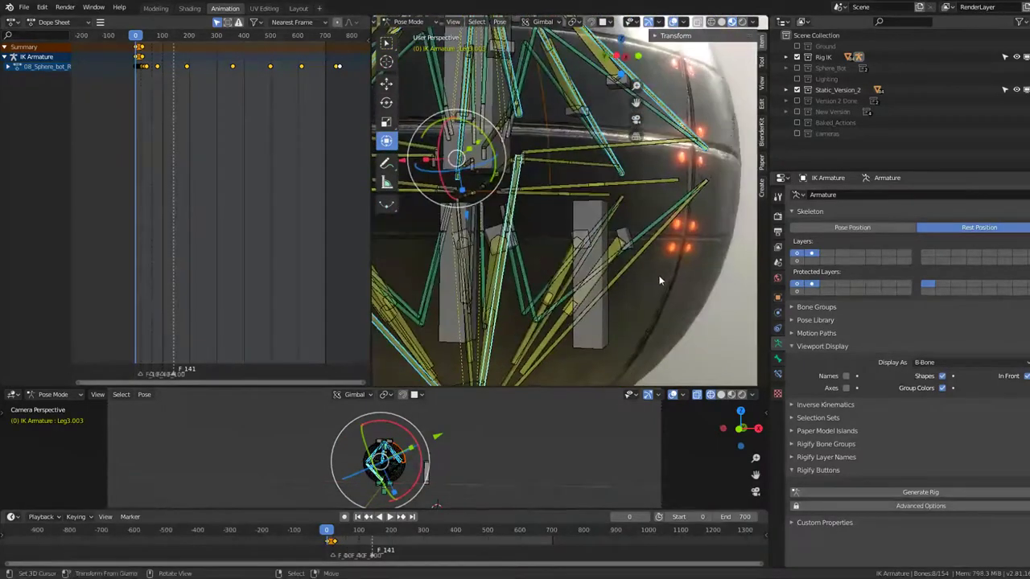
{"action": "left_click", "coordinate": [617, 258]}
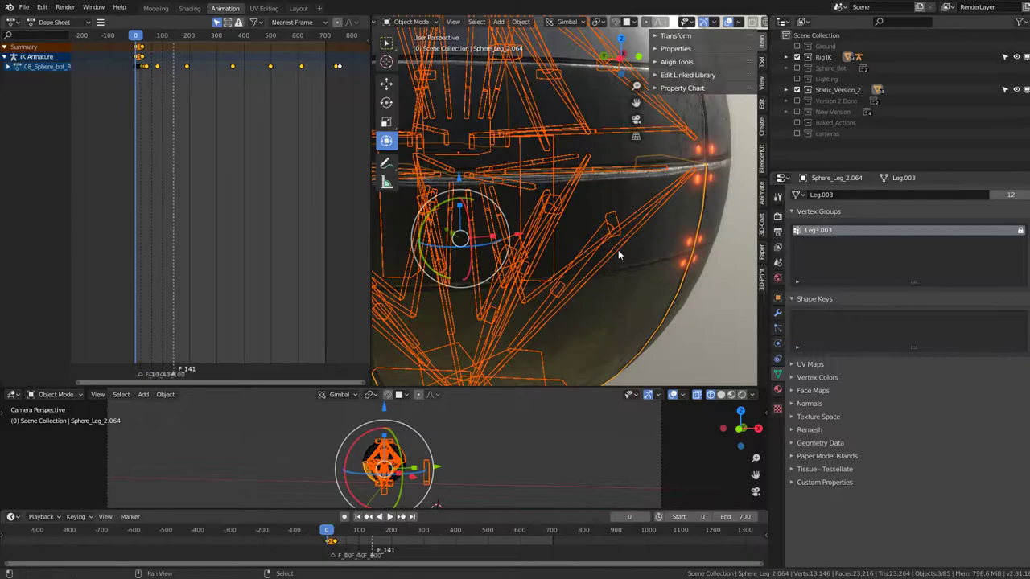
{"action": "left_click", "coordinate": [618, 249]}
Step: Add leg bones Leg1.003, Leg6.003 and Leg5.003 to the selection
{"action": "mouse_move", "coordinate": [643, 241]}
{"action": "middle_mouse_down"}
{"action": "mouse_move", "coordinate": [581, 241]}
{"action": "mouse_move", "coordinate": [664, 254]}
{"action": "mouse_move", "coordinate": [651, 258]}
{"action": "mouse_move", "coordinate": [664, 273]}
{"action": "mouse_move", "coordinate": [616, 241]}
{"action": "mouse_move", "coordinate": [651, 272]}
{"action": "middle_mouse_up"}
{"action": "left_click", "coordinate": [582, 241]}
{"action": "left_click", "coordinate": [655, 254]}
{"action": "scroll", "coordinate": [651, 272], "scroll_direction": "up", "scroll_amount": 3}
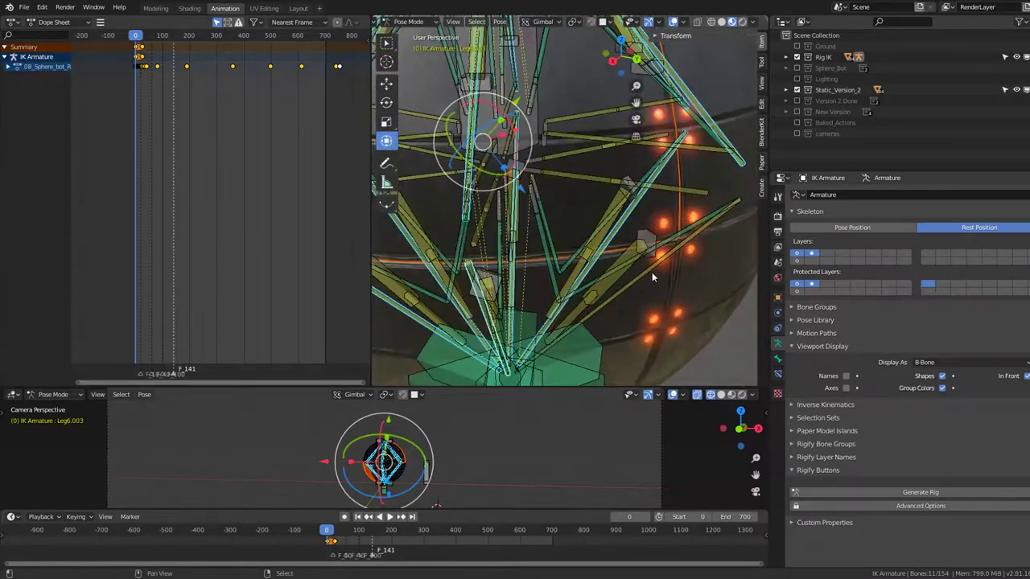
{"action": "left_click", "coordinate": [651, 272]}
{"action": "scroll", "coordinate": [646, 213], "scroll_direction": "down", "scroll_amount": 4}
{"action": "mouse_move", "coordinate": [646, 211]}
{"action": "middle_mouse_down"}
{"action": "mouse_move", "coordinate": [523, 220]}
{"action": "mouse_move", "coordinate": [529, 304]}
{"action": "mouse_move", "coordinate": [673, 255]}
{"action": "mouse_move", "coordinate": [610, 192]}
{"action": "middle_mouse_up"}
{"action": "scroll", "coordinate": [611, 192], "scroll_direction": "up", "scroll_amount": 2}
Step: Move the selected leg bones to another bone layer and show only that layer
{"action": "key", "text": "m"}
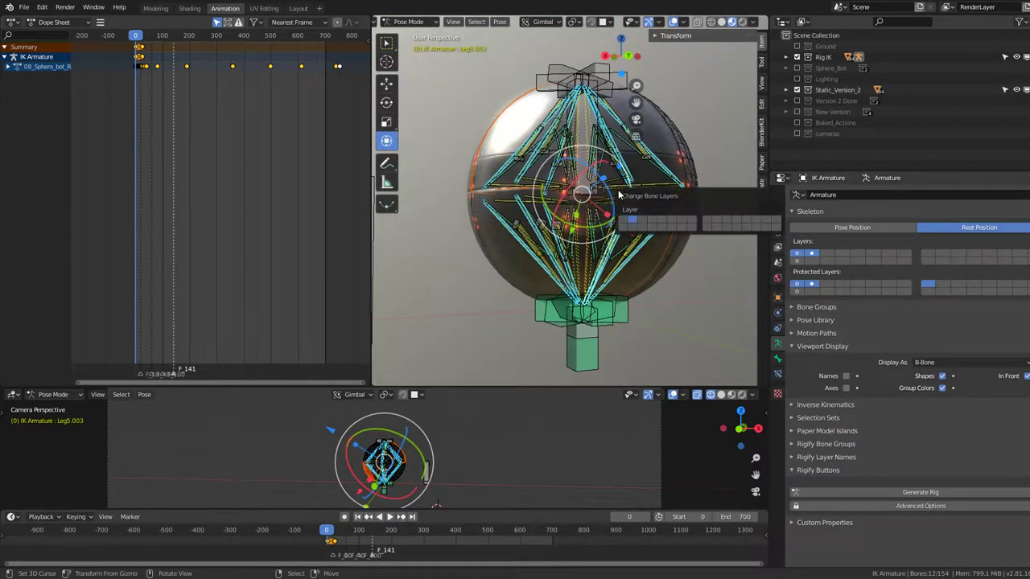
{"action": "left_click", "coordinate": [707, 223]}
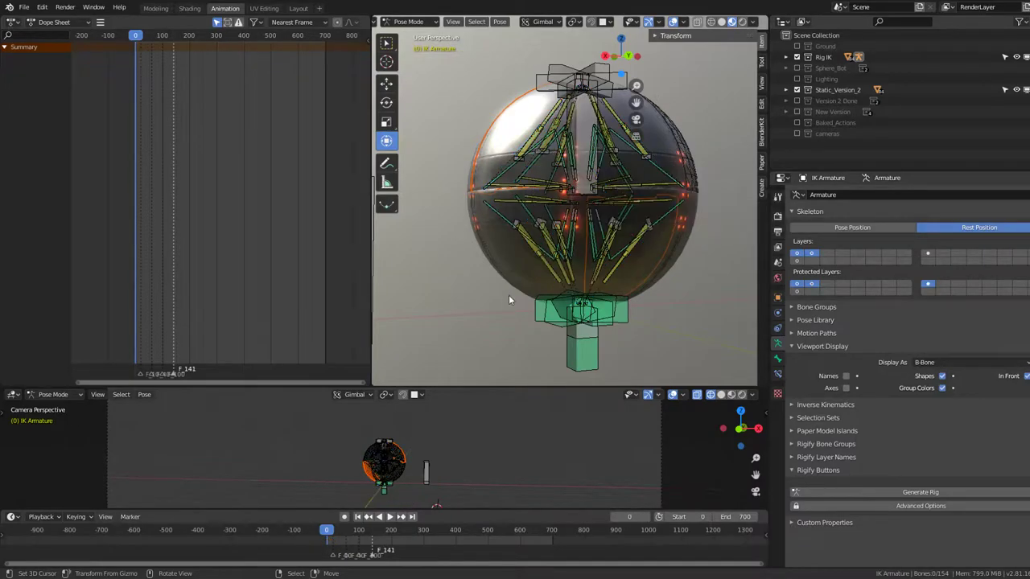
{"action": "left_click", "coordinate": [928, 254]}
{"action": "scroll", "coordinate": [709, 242], "scroll_direction": "down", "scroll_amount": 2}
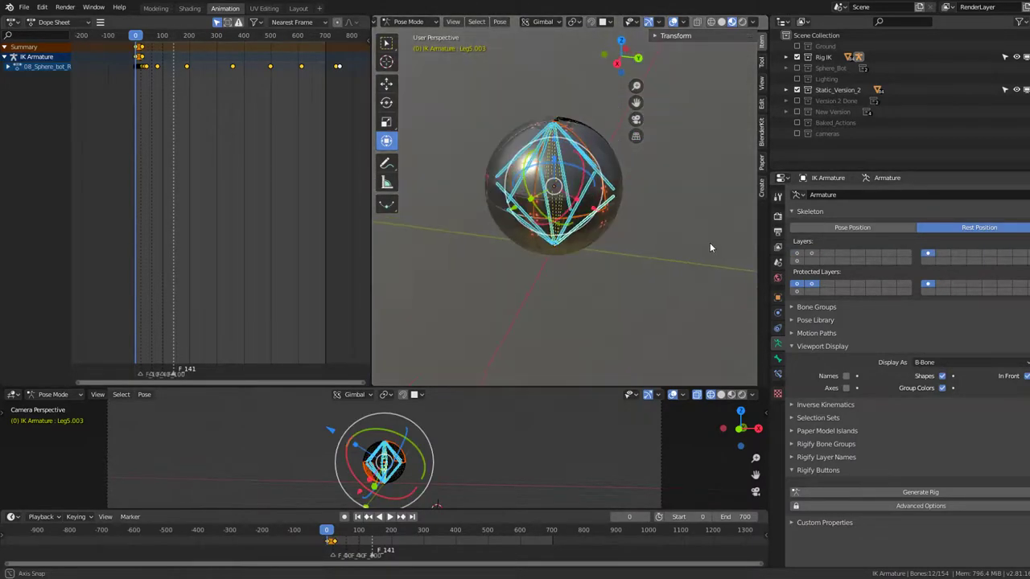
{"action": "scroll", "coordinate": [709, 242], "scroll_direction": "up", "scroll_amount": 2}
{"action": "mouse_move", "coordinate": [710, 242]}
{"action": "middle_mouse_down"}
{"action": "mouse_move", "coordinate": [630, 211]}
{"action": "mouse_move", "coordinate": [546, 115]}
{"action": "middle_mouse_up"}
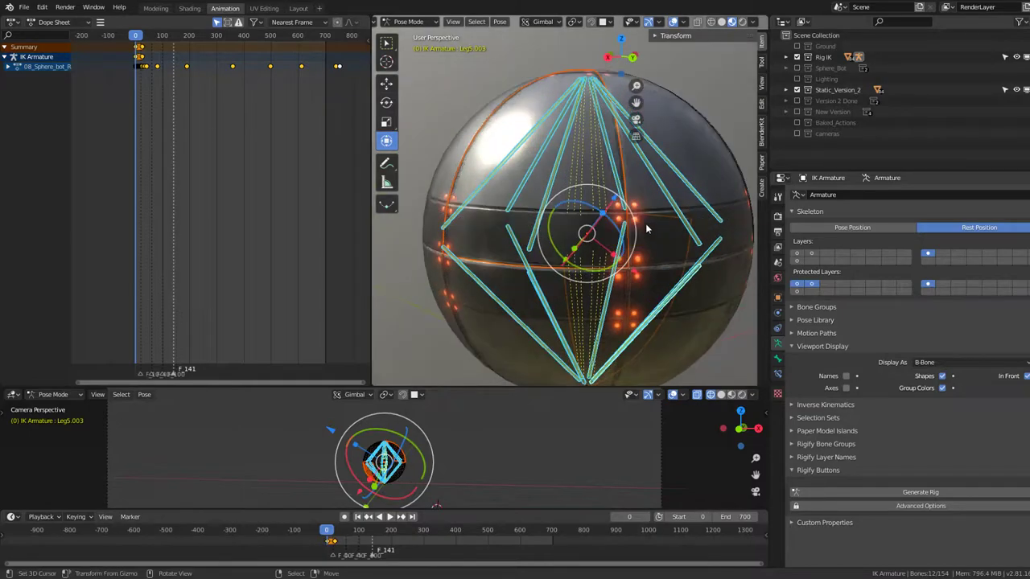
Step: In Object Mode, select shell pieces Sphere_Leg_2.059 and Sphere_Leg_2.060
{"action": "left_click", "coordinate": [539, 122]}
{"action": "left_click", "coordinate": [532, 128]}
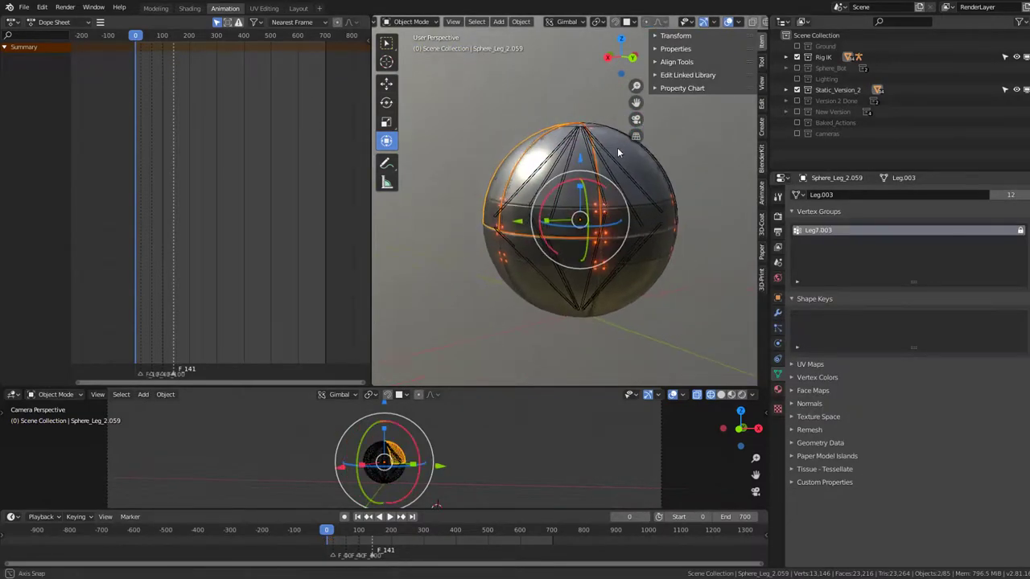
{"action": "scroll", "coordinate": [617, 147], "scroll_direction": "up", "scroll_amount": 2}
{"action": "middle_click_drag", "start_coordinate": [616, 147], "coordinate": [638, 186], "text": "shift"}
{"action": "left_click", "coordinate": [591, 139]}
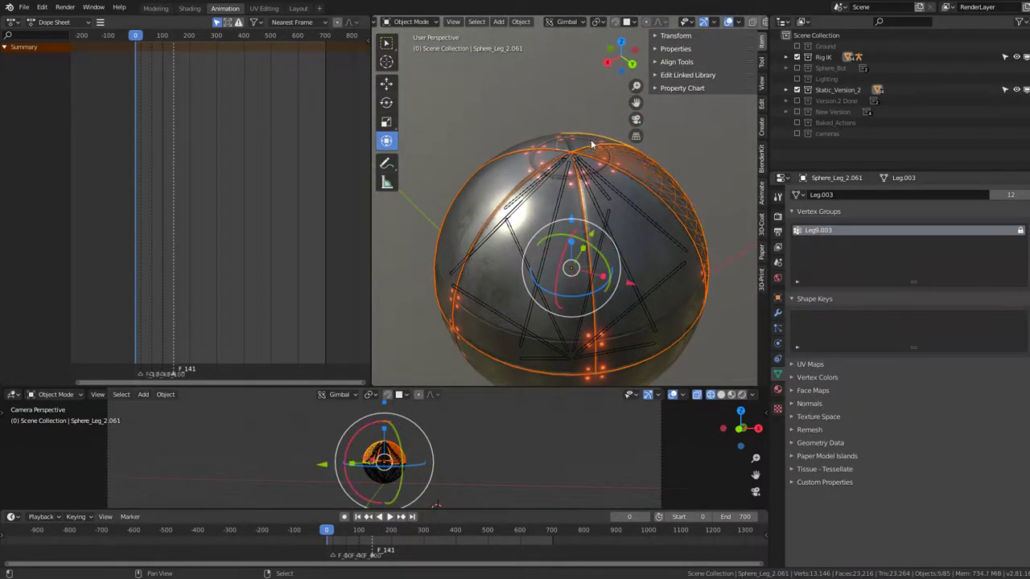
{"action": "scroll", "coordinate": [564, 217], "scroll_direction": "down", "scroll_amount": 1}
{"action": "mouse_move", "coordinate": [565, 217]}
{"action": "middle_mouse_down"}
{"action": "mouse_move", "coordinate": [697, 240]}
{"action": "mouse_move", "coordinate": [653, 293]}
{"action": "middle_mouse_up"}
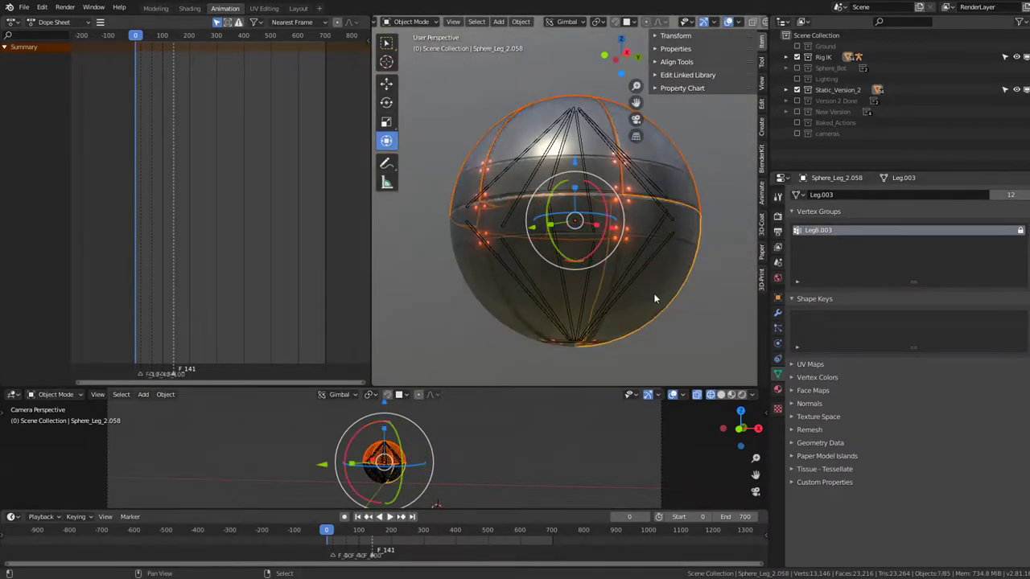
Step: Check shell pieces Sphere_Leg_2.058, Sphere_Leg_2.057 and Sphere_Leg_2.064
{"action": "left_click", "coordinate": [653, 293]}
{"action": "left_click", "coordinate": [638, 319]}
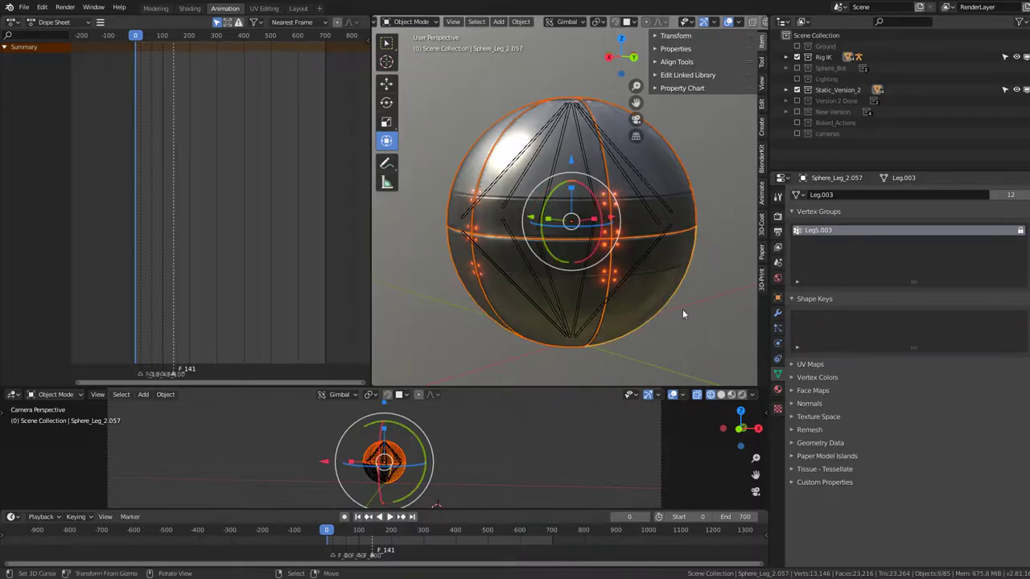
{"action": "middle_click_drag", "start_coordinate": [682, 309], "coordinate": [642, 341]}
{"action": "left_click", "coordinate": [642, 335]}
{"action": "mouse_move", "coordinate": [709, 318]}
{"action": "middle_mouse_down"}
{"action": "mouse_move", "coordinate": [639, 322]}
{"action": "mouse_move", "coordinate": [614, 273]}
{"action": "middle_mouse_up"}
{"action": "left_click", "coordinate": [638, 322]}
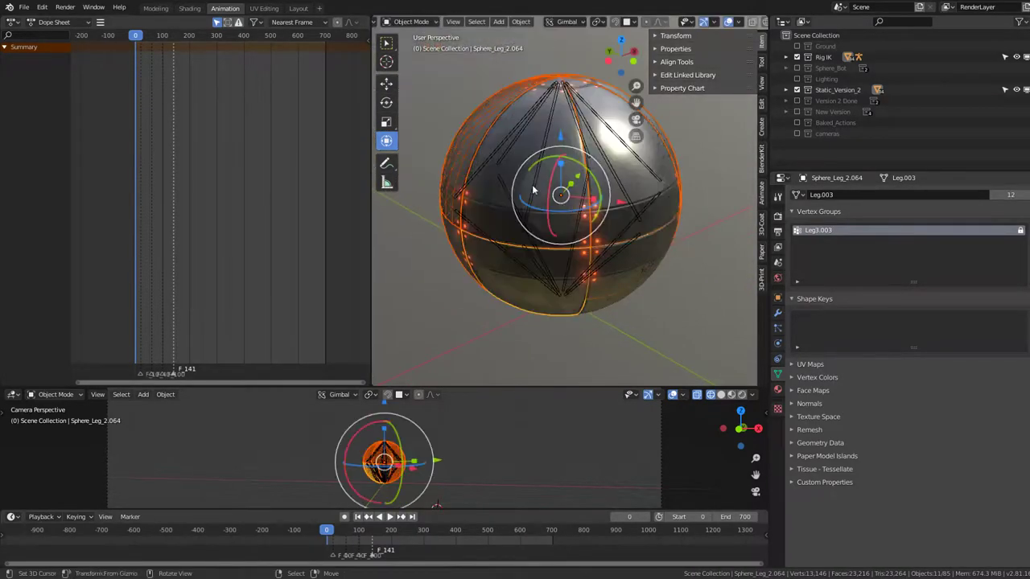
Step: Select Sphere_Leg_2.056, test-move it without applying, and show its modifiers
{"action": "left_click", "coordinate": [636, 285]}
{"action": "key", "text": "g"}
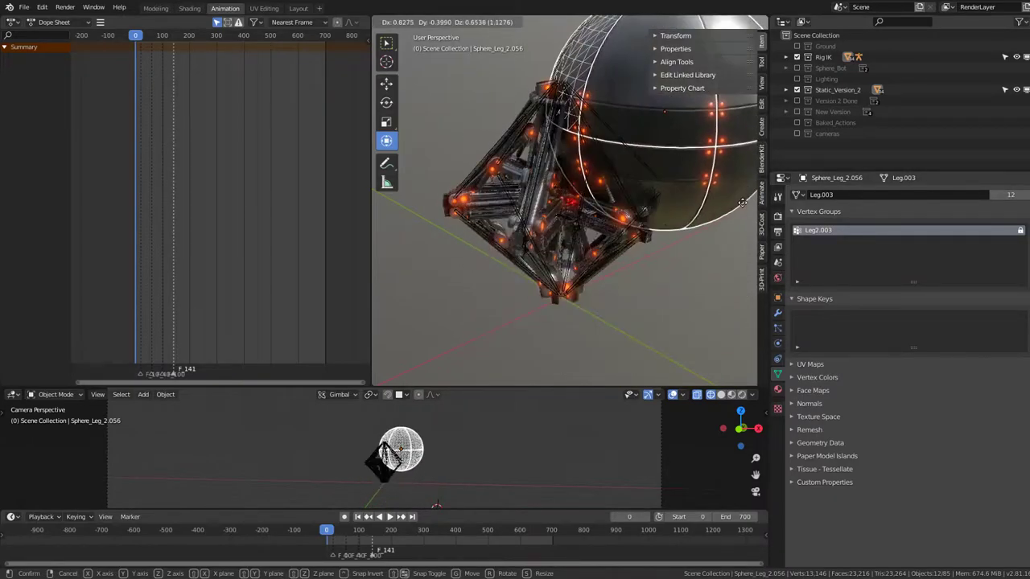
{"action": "right_click", "coordinate": [635, 239]}
{"action": "scroll", "coordinate": [639, 245], "scroll_direction": "down", "scroll_amount": 2}
{"action": "middle_click_drag", "start_coordinate": [644, 252], "coordinate": [822, 329]}
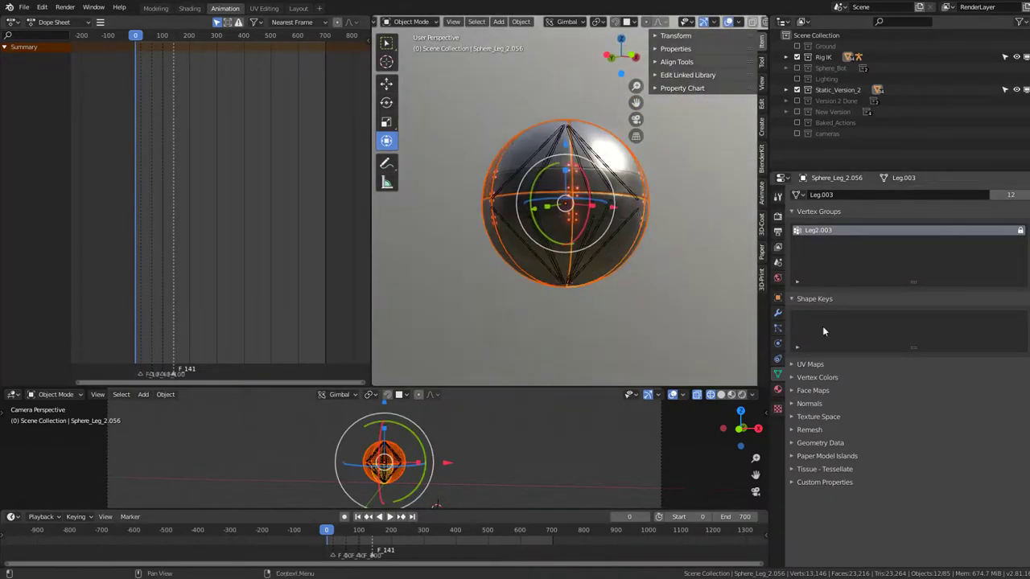
{"action": "left_click", "coordinate": [777, 314]}
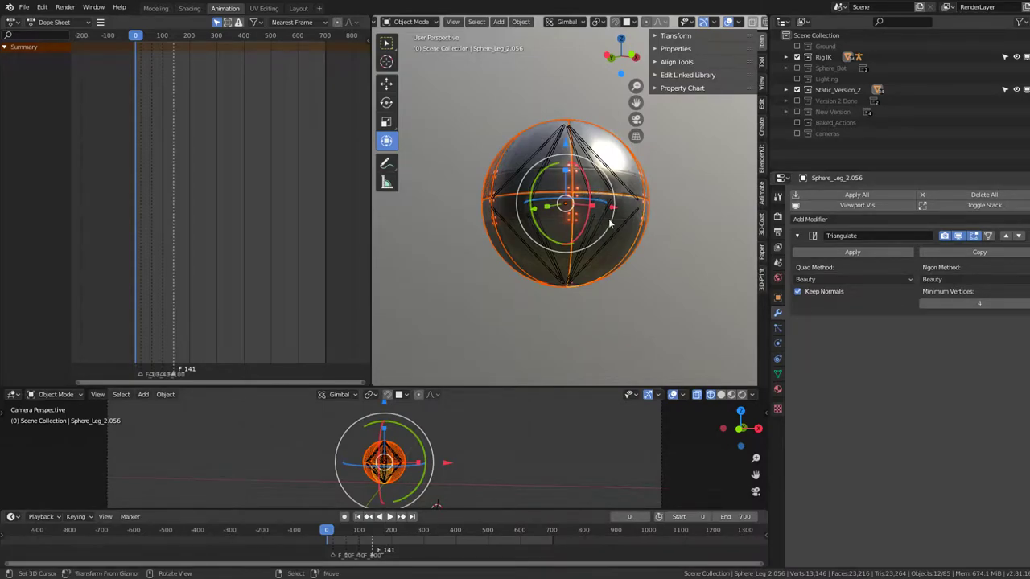
Step: Link data from the active shell piece to the other selected pieces
{"action": "key", "text": "ctrl+l"}
{"action": "left_click", "coordinate": [558, 295]}
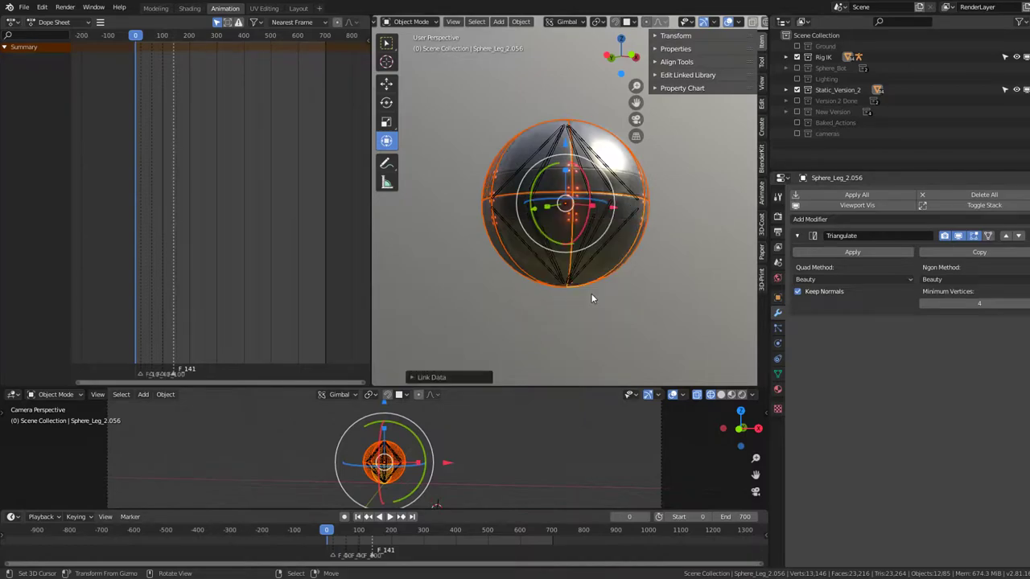
{"action": "scroll", "coordinate": [610, 175], "scroll_direction": "up", "scroll_amount": 2}
{"action": "scroll", "coordinate": [610, 176], "scroll_direction": "up", "scroll_amount": 2}
{"action": "middle_click_drag", "start_coordinate": [610, 175], "coordinate": [493, 183]}
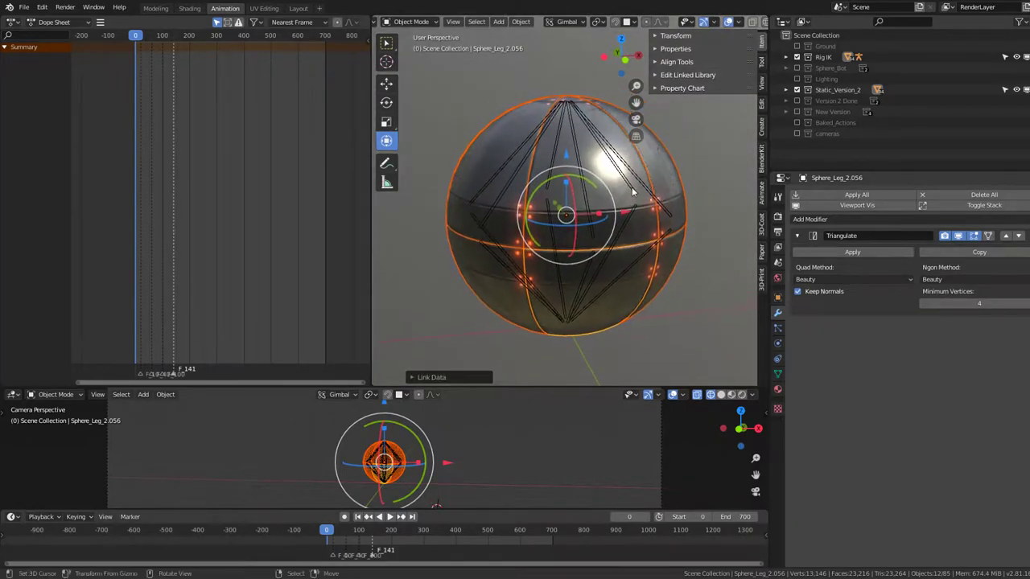
Step: Reselect Sphere_Leg_2.056 and move its origin to the sphere centre with Set Origin
{"action": "left_click", "coordinate": [498, 157]}
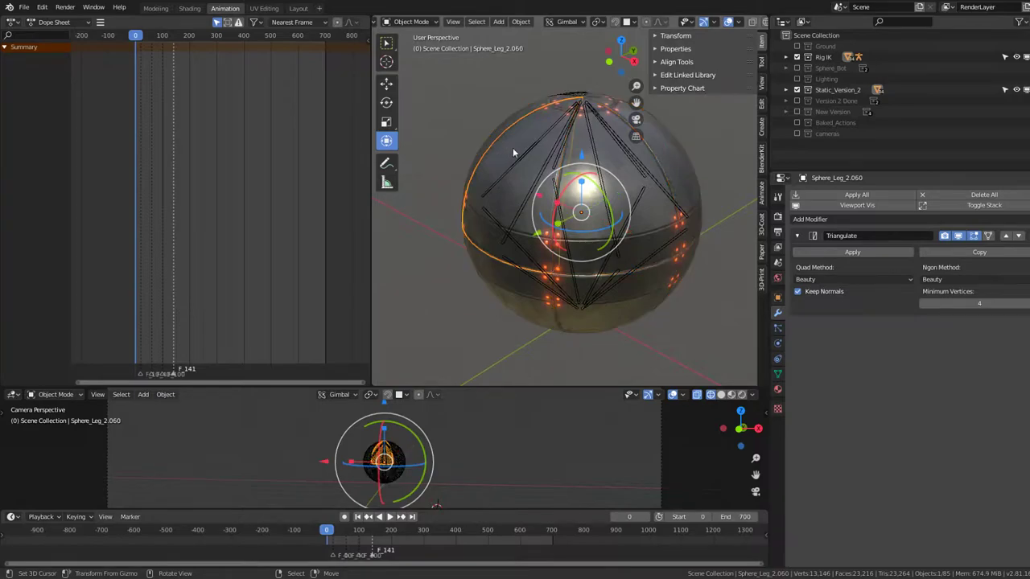
{"action": "left_click", "coordinate": [566, 126]}
{"action": "mouse_move", "coordinate": [566, 126]}
{"action": "middle_mouse_down"}
{"action": "mouse_move", "coordinate": [530, 136]}
{"action": "mouse_move", "coordinate": [579, 130]}
{"action": "mouse_move", "coordinate": [555, 123]}
{"action": "middle_mouse_up"}
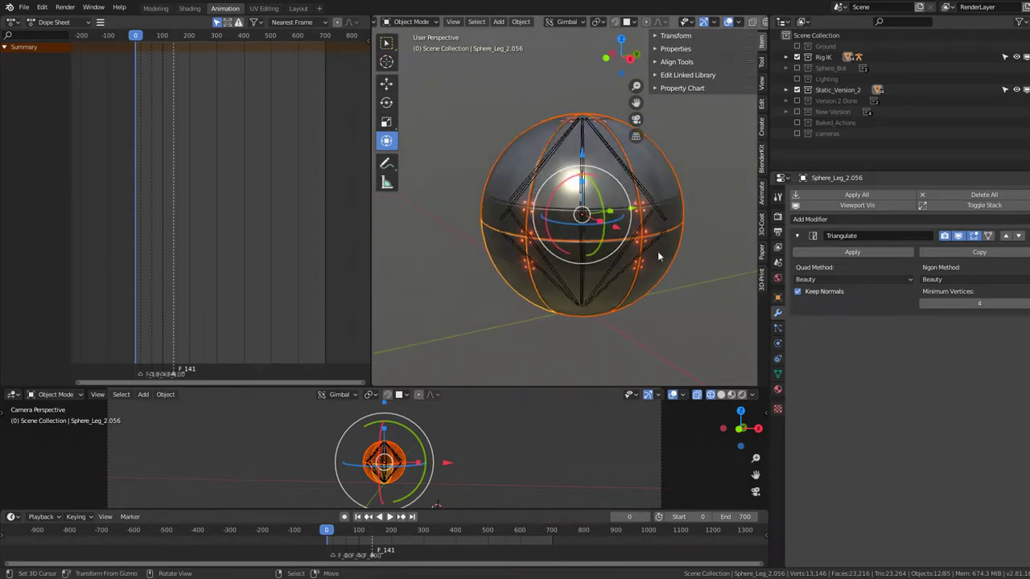
{"action": "key", "text": "r"}
{"action": "key", "text": "Escape"}
{"action": "left_click", "coordinate": [523, 22]}
{"action": "mouse_move", "coordinate": [539, 45]}
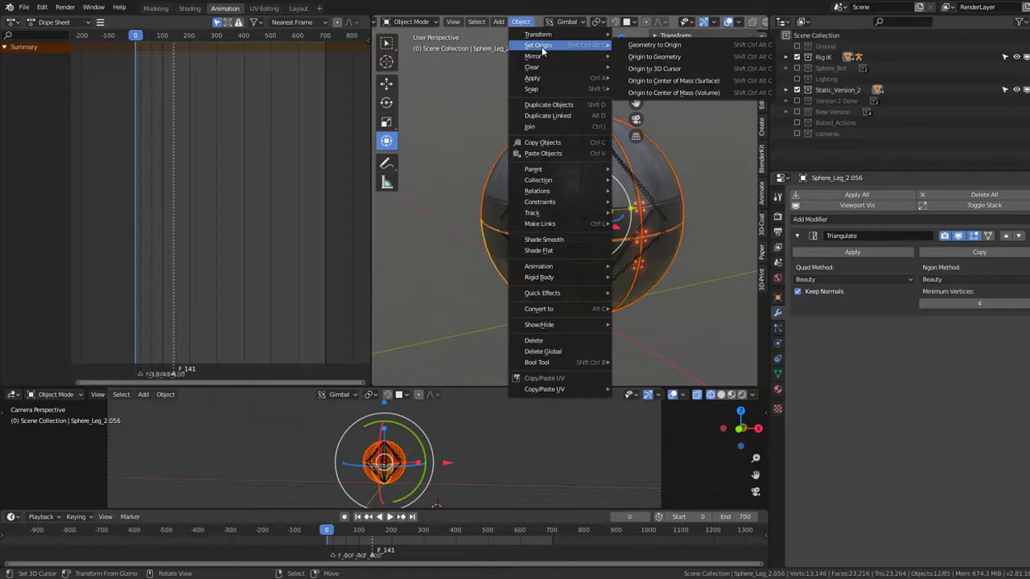
{"action": "left_click", "coordinate": [653, 56]}
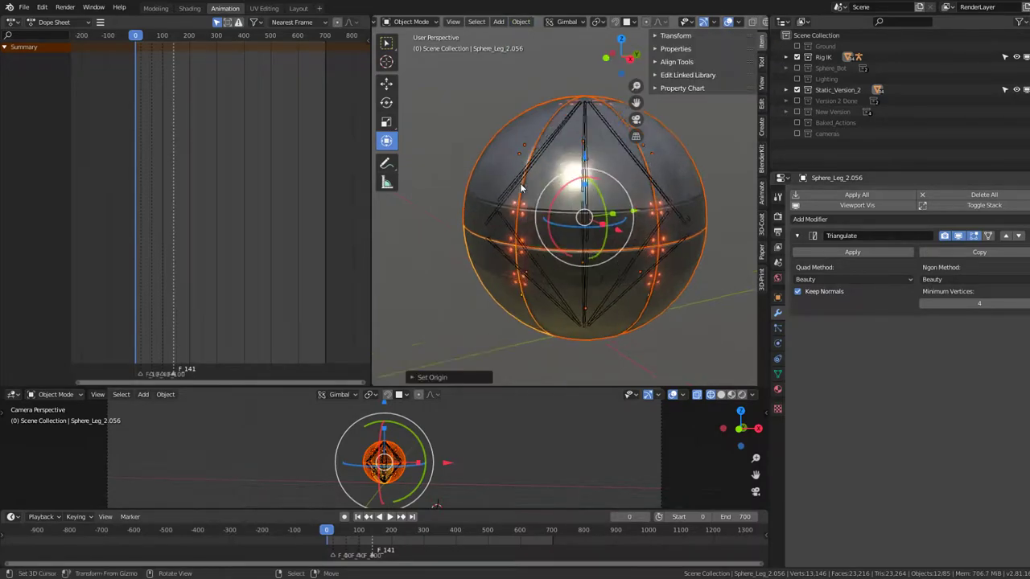
{"action": "mouse_move", "coordinate": [522, 188]}
{"action": "middle_mouse_down"}
{"action": "mouse_move", "coordinate": [557, 185]}
{"action": "mouse_move", "coordinate": [766, 48]}
{"action": "middle_mouse_up"}
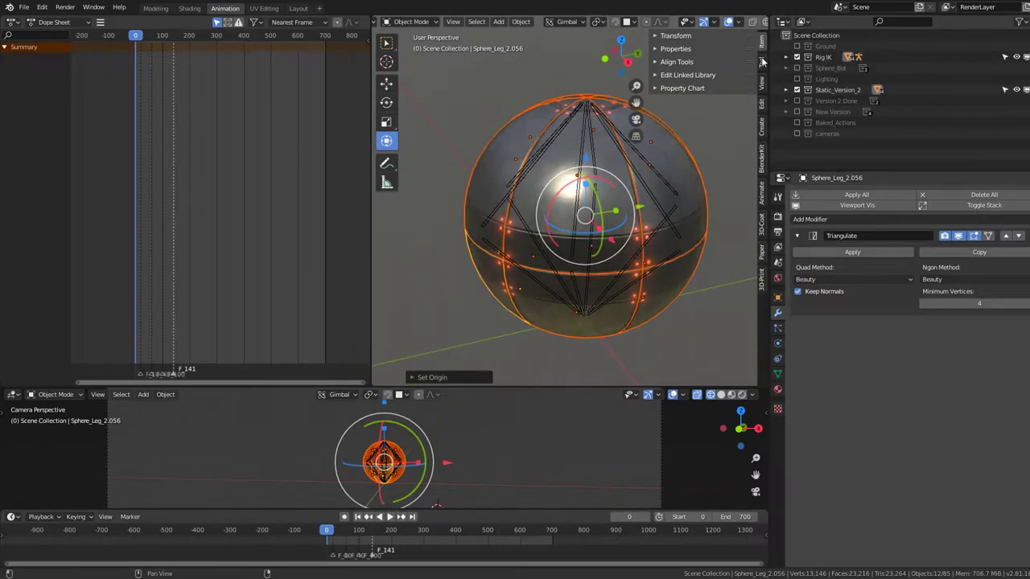
Step: Clear the parent of Sphere_Leg_2.056 with Alt+P, checking its transform values in the sidebar
{"action": "left_click", "coordinate": [692, 37]}
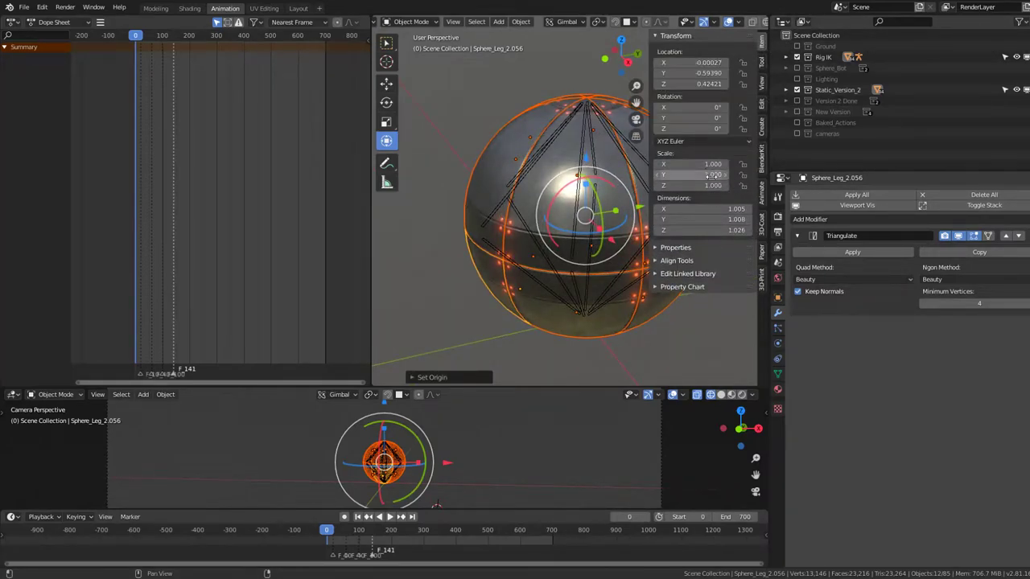
{"action": "left_click", "coordinate": [658, 36]}
{"action": "middle_click_drag", "start_coordinate": [631, 136], "coordinate": [656, 189]}
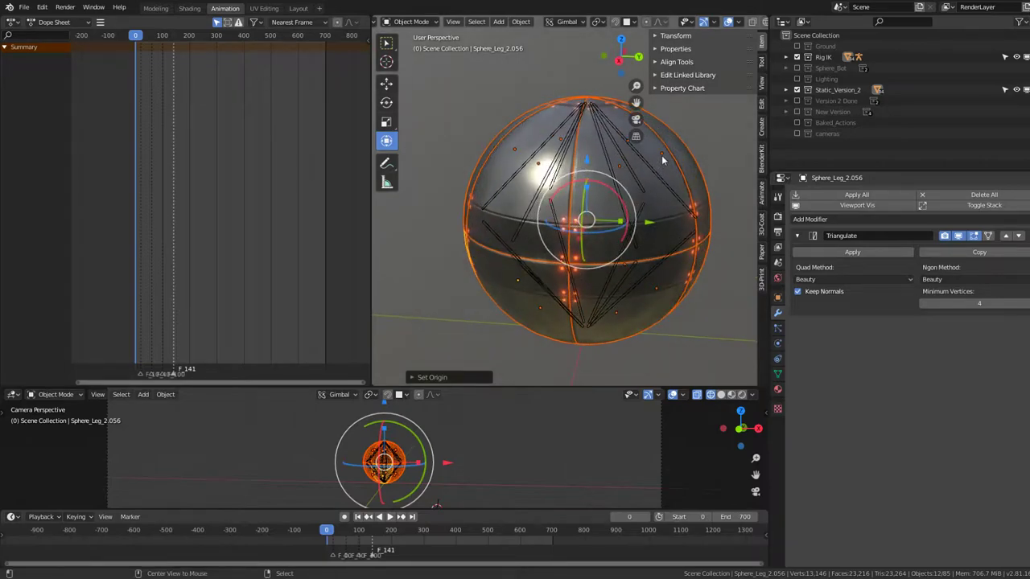
{"action": "key", "text": "alt+p"}
{"action": "left_click", "coordinate": [660, 169]}
{"action": "left_click", "coordinate": [699, 37]}
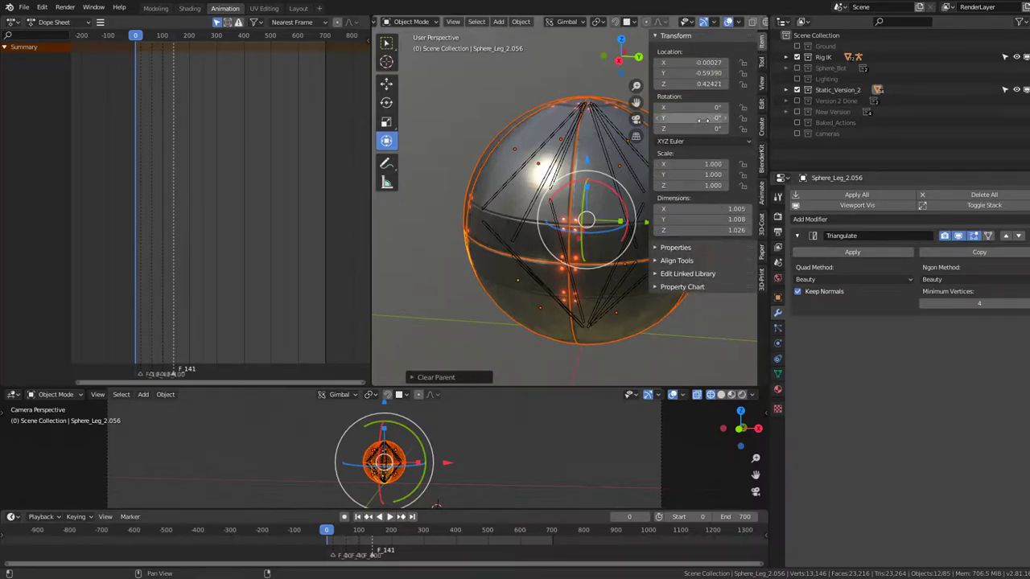
{"action": "left_click", "coordinate": [669, 37]}
{"action": "scroll", "coordinate": [660, 149], "scroll_direction": "up", "scroll_amount": 3}
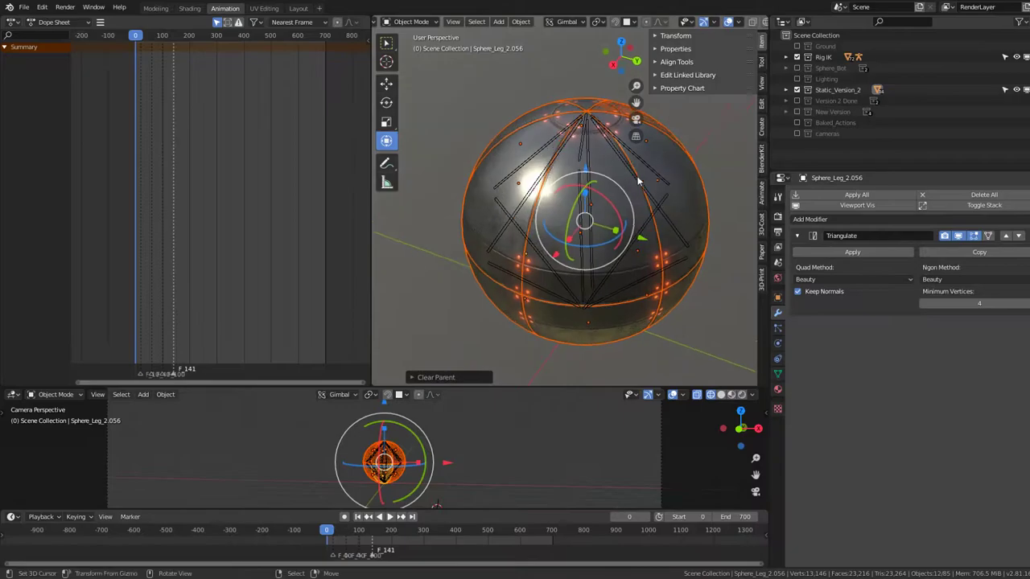
{"action": "scroll", "coordinate": [699, 210], "scroll_direction": "up", "scroll_amount": 3}
Step: Parent Sphere_Leg_2.062 to the IK Armature bone Leg11.003, then hide it
{"action": "scroll", "coordinate": [624, 205], "scroll_direction": "down", "scroll_amount": 3}
{"action": "left_click", "coordinate": [624, 204]}
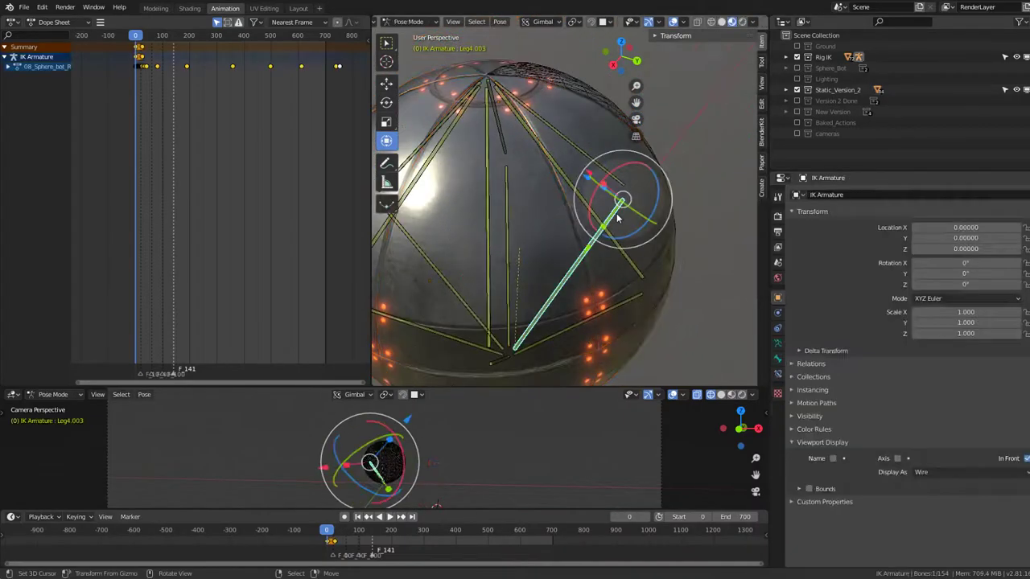
{"action": "left_click", "coordinate": [669, 267]}
{"action": "scroll", "coordinate": [667, 254], "scroll_direction": "up", "scroll_amount": 2}
{"action": "left_click", "coordinate": [621, 264]}
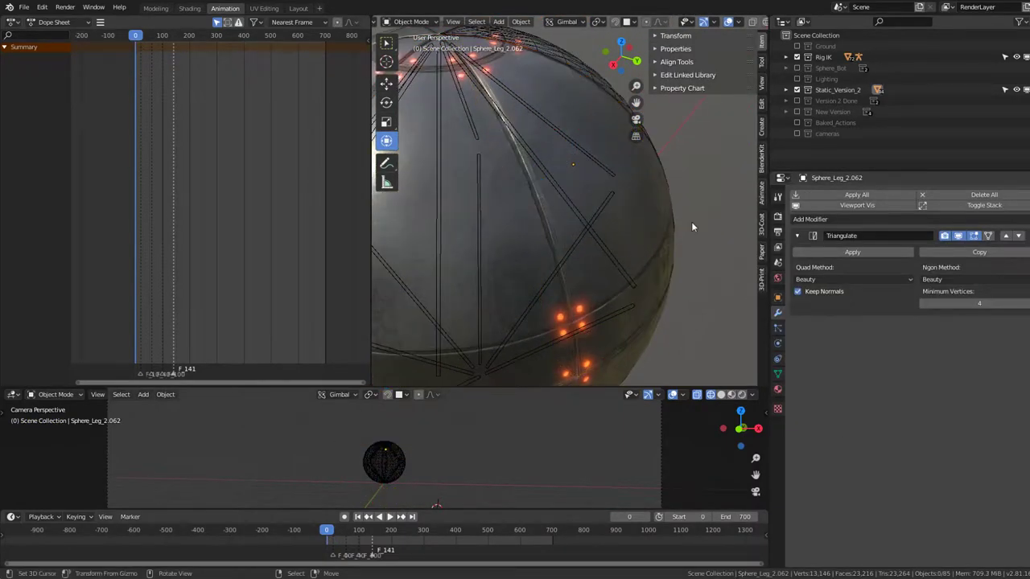
{"action": "left_click", "coordinate": [653, 230]}
{"action": "key", "text": "ctrl+Tab"}
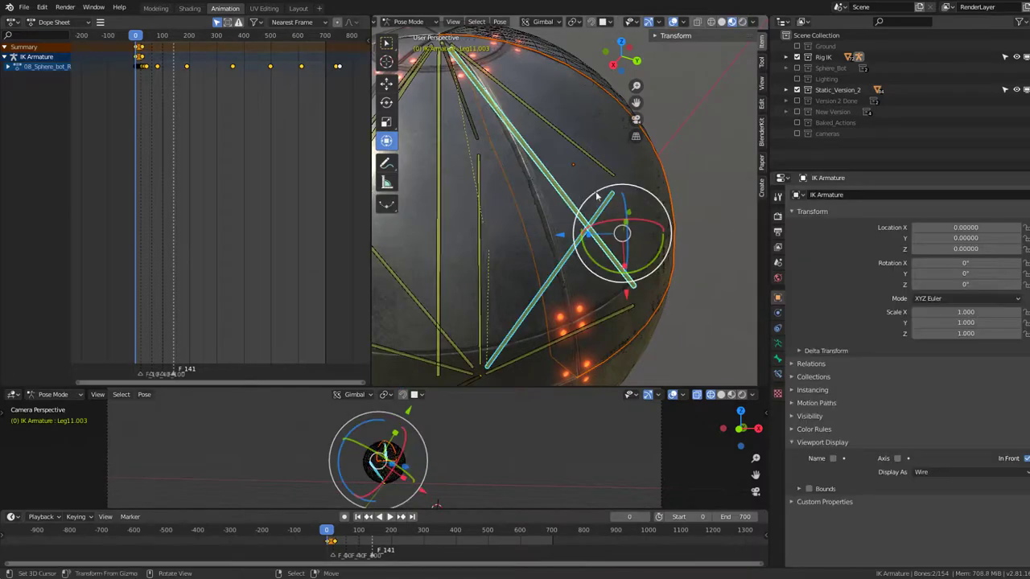
{"action": "left_click", "coordinate": [610, 263]}
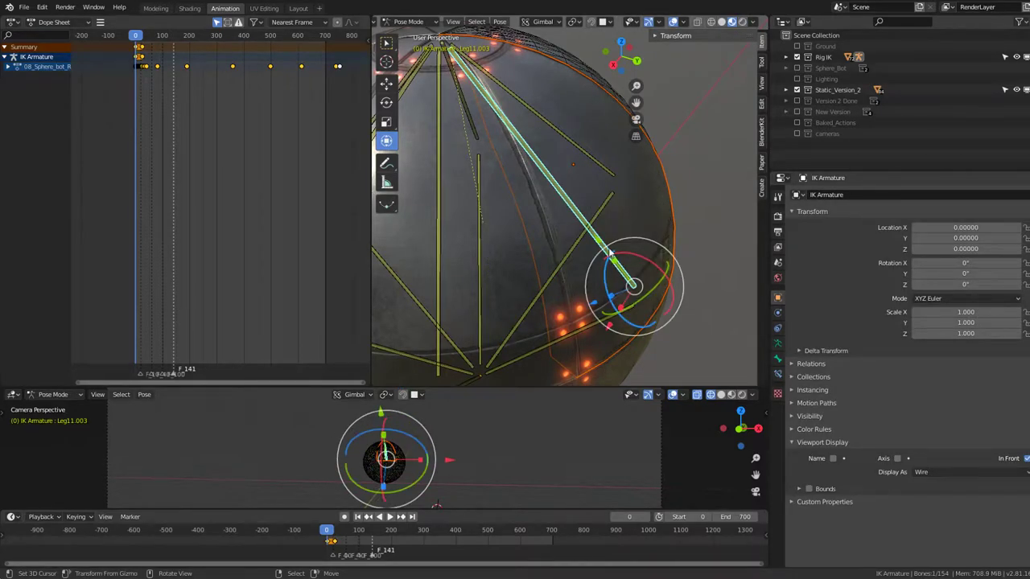
{"action": "key", "text": "ctrl+p"}
{"action": "left_click", "coordinate": [540, 325]}
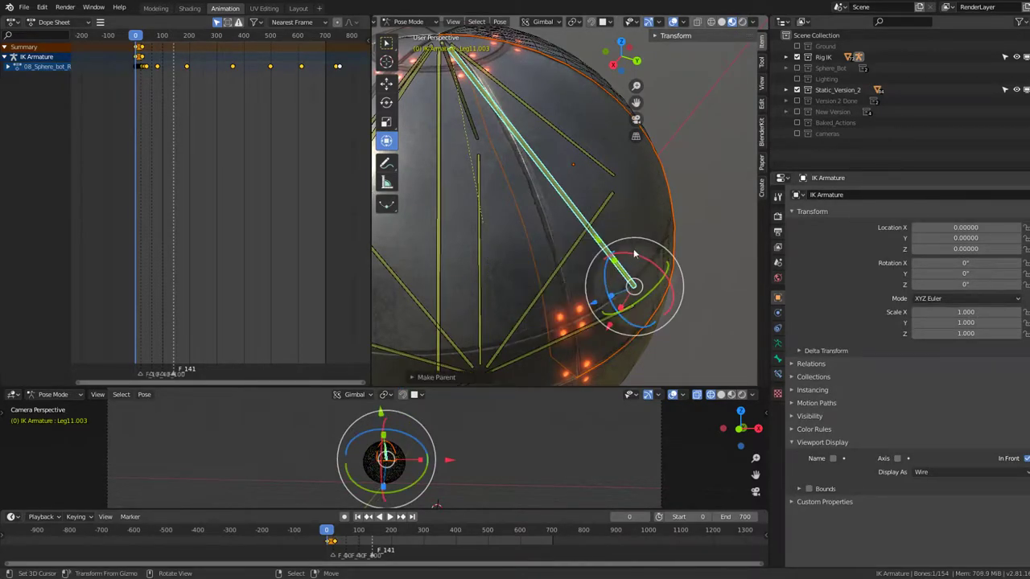
{"action": "key", "text": "ctrl+Tab"}
{"action": "left_click", "coordinate": [645, 215]}
{"action": "key", "text": "h"}
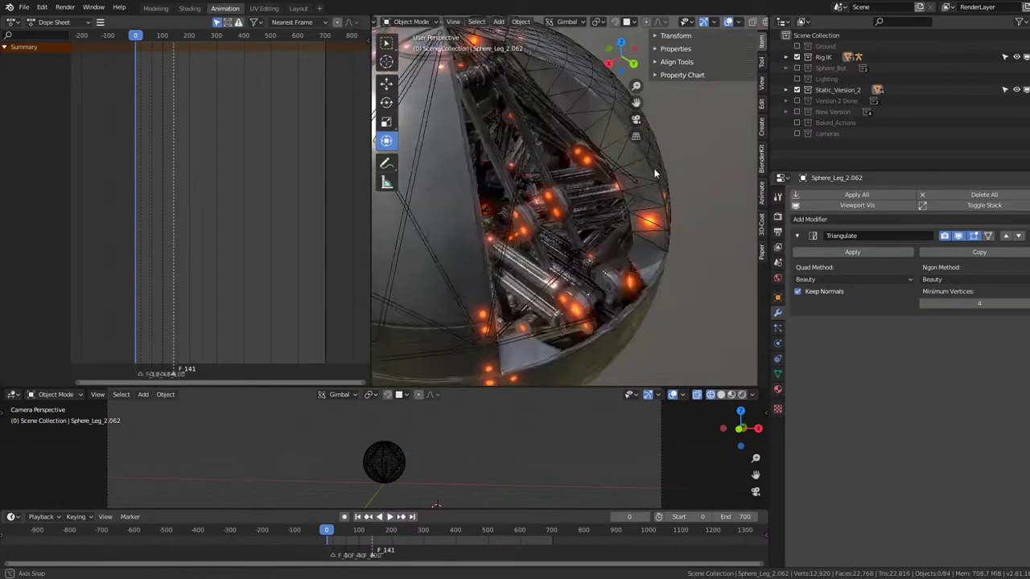
Step: Parent Sphere_Leg_2.066 to the leg bone Leg10.003
{"action": "left_click", "coordinate": [646, 184]}
{"action": "key", "text": "ctrl+Tab"}
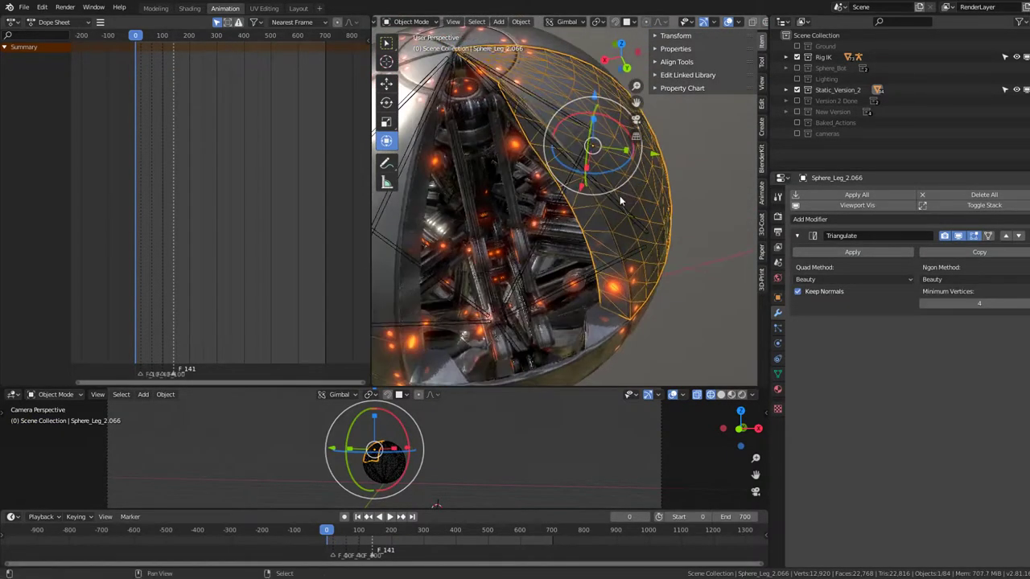
{"action": "left_click", "coordinate": [616, 199]}
{"action": "key", "text": "ctrl+p"}
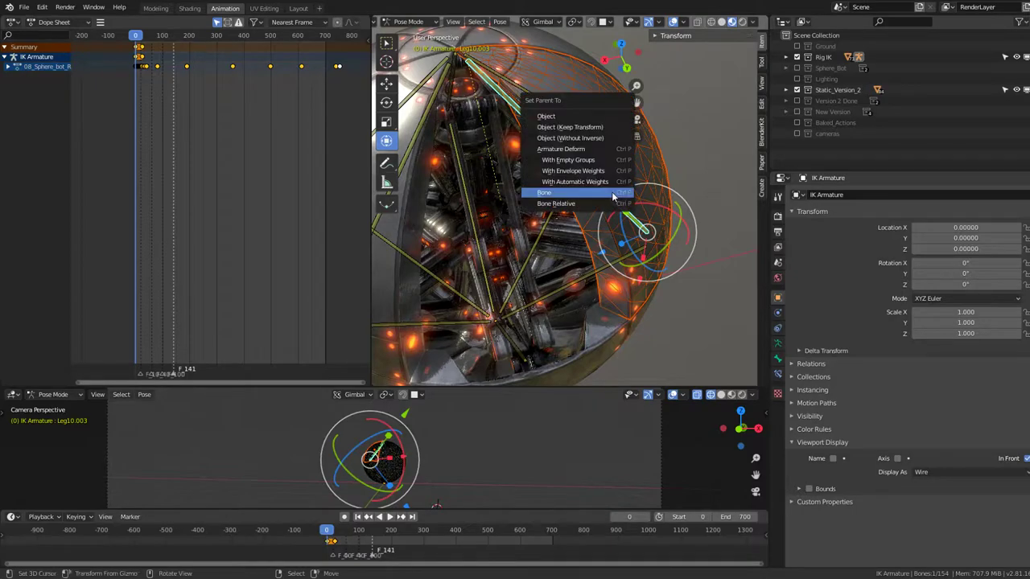
{"action": "left_click", "coordinate": [611, 193]}
{"action": "left_click", "coordinate": [614, 196]}
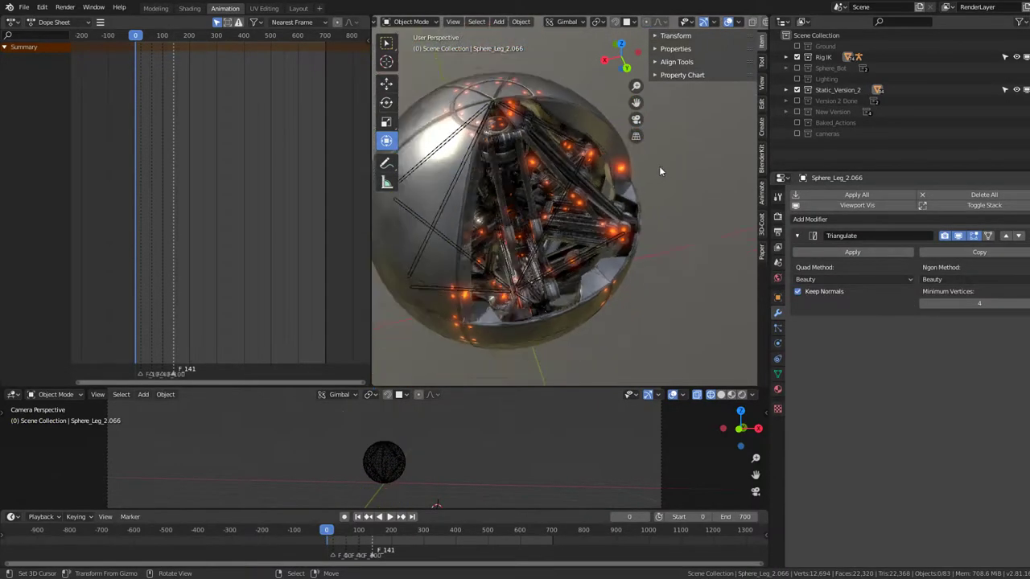
{"action": "mouse_move", "coordinate": [654, 183]}
{"action": "middle_mouse_down"}
{"action": "mouse_move", "coordinate": [620, 172]}
{"action": "mouse_move", "coordinate": [633, 216]}
{"action": "middle_mouse_up"}
Step: Parent Sphere_Leg_2.061 to the leg bone Leg9.003 and clear it from view
{"action": "left_click", "coordinate": [620, 171]}
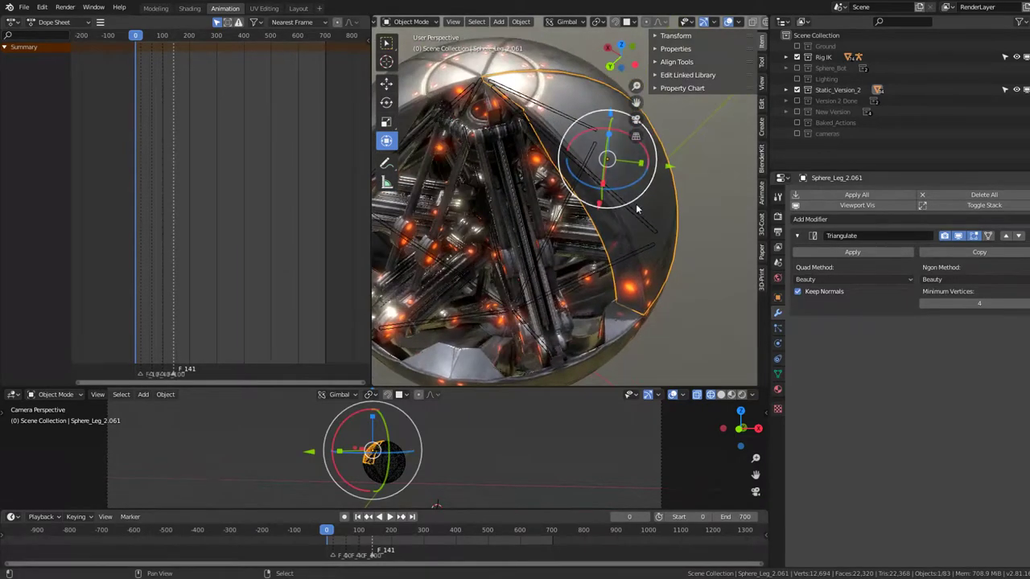
{"action": "left_click", "coordinate": [633, 215]}
{"action": "key", "text": "ctrl+alt+z"}
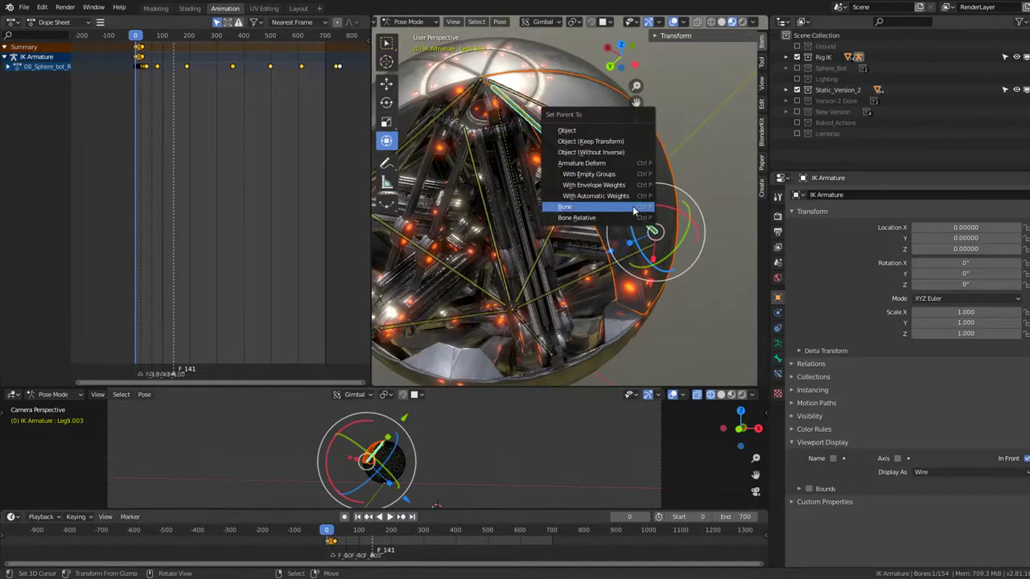
{"action": "left_click", "coordinate": [632, 206]}
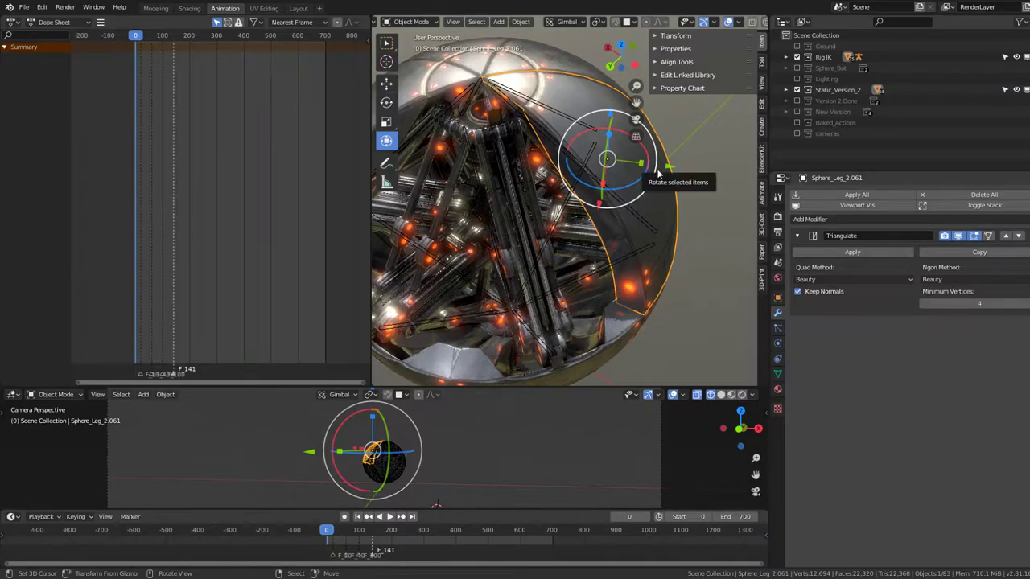
{"action": "key", "text": "alt+a"}
{"action": "mouse_move", "coordinate": [657, 174]}
{"action": "middle_mouse_down"}
{"action": "mouse_move", "coordinate": [592, 203]}
{"action": "mouse_move", "coordinate": [689, 170]}
{"action": "middle_mouse_up"}
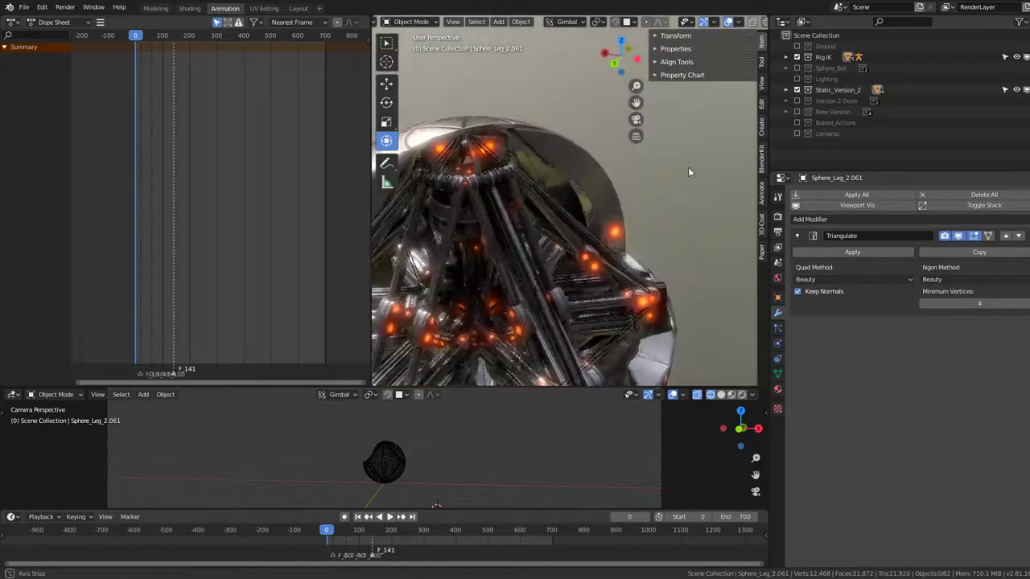
Step: Parent Sphere_Leg_2.060 to the IK Armature leg bone Leg8.003
{"action": "left_click", "coordinate": [619, 175]}
{"action": "middle_click_drag", "start_coordinate": [619, 176], "coordinate": [620, 177]}
{"action": "left_click", "coordinate": [645, 191]}
{"action": "key", "text": "ctrl+Tab"}
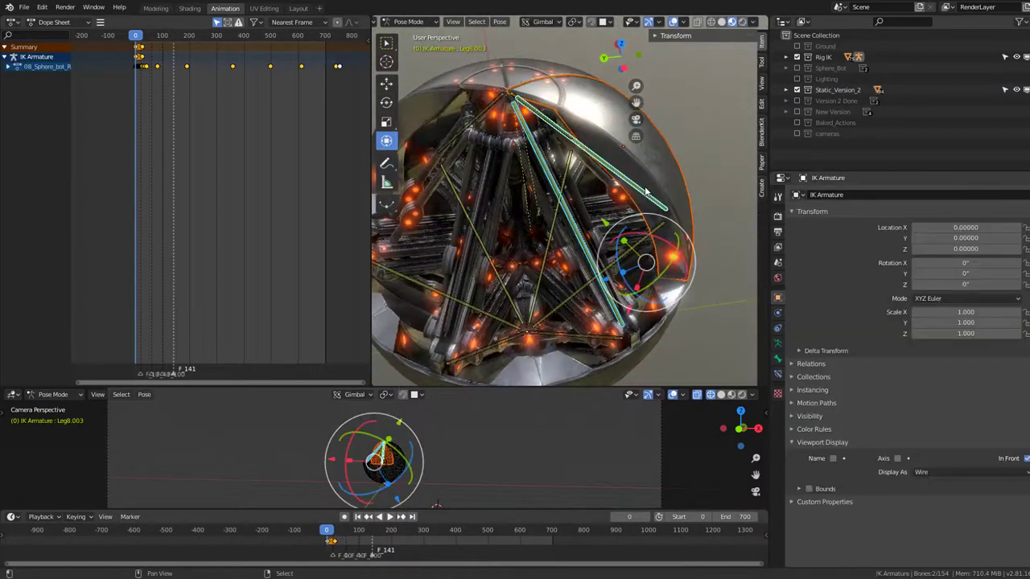
{"action": "left_click", "coordinate": [639, 179], "text": "shift"}
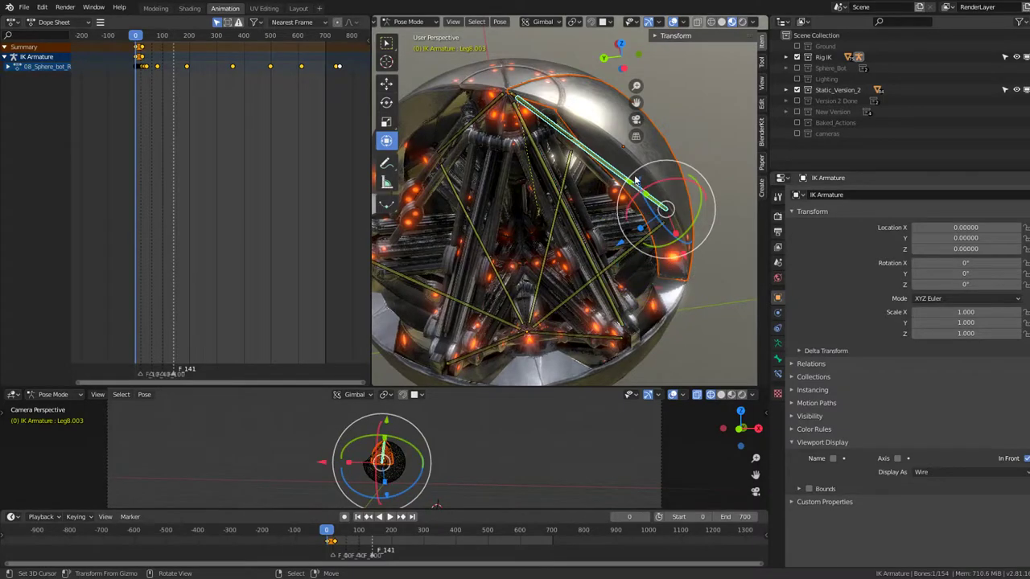
{"action": "key", "text": "ctrl+p"}
{"action": "left_click", "coordinate": [634, 175]}
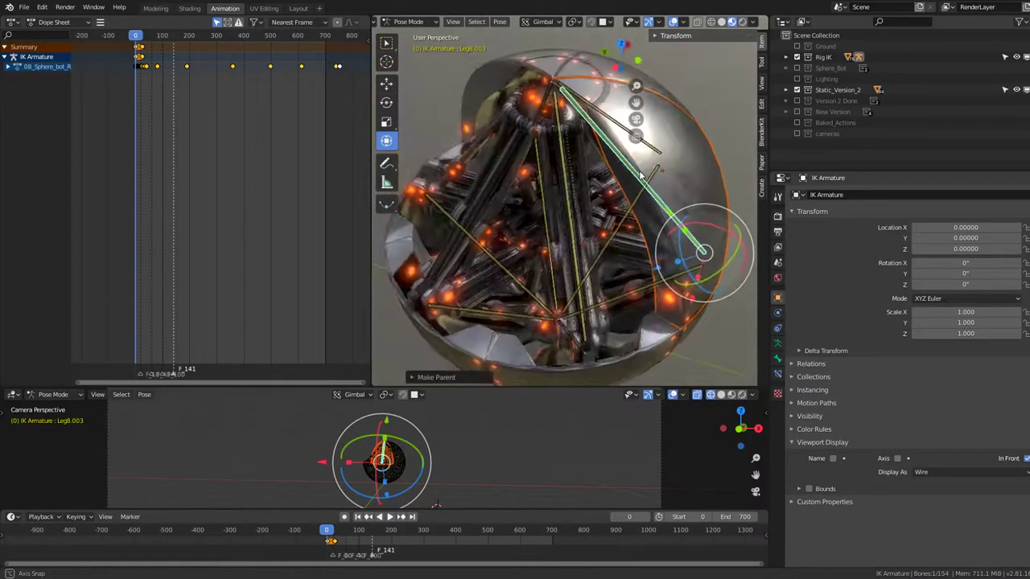
{"action": "left_click", "coordinate": [691, 148]}
{"action": "middle_click_drag", "start_coordinate": [691, 146], "coordinate": [687, 165]}
{"action": "scroll", "coordinate": [686, 178], "scroll_direction": "up", "scroll_amount": 3}
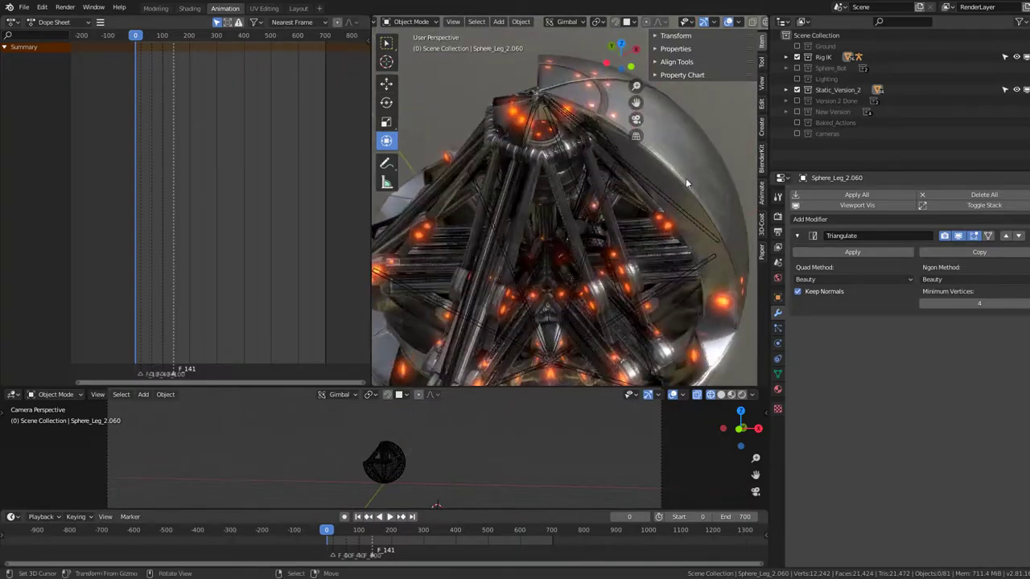
Step: Parent Sphere_Leg_2.059 to bone Leg7.003 and remove it from view
{"action": "left_click", "coordinate": [645, 203]}
{"action": "left_click", "coordinate": [643, 207]}
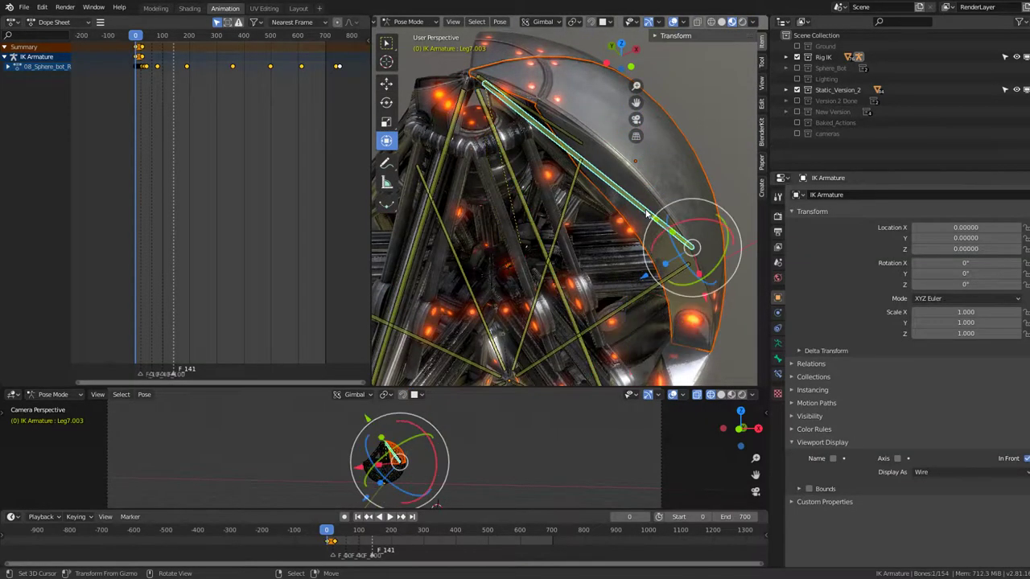
{"action": "key", "text": "ctrl+p"}
{"action": "left_click", "coordinate": [645, 208]}
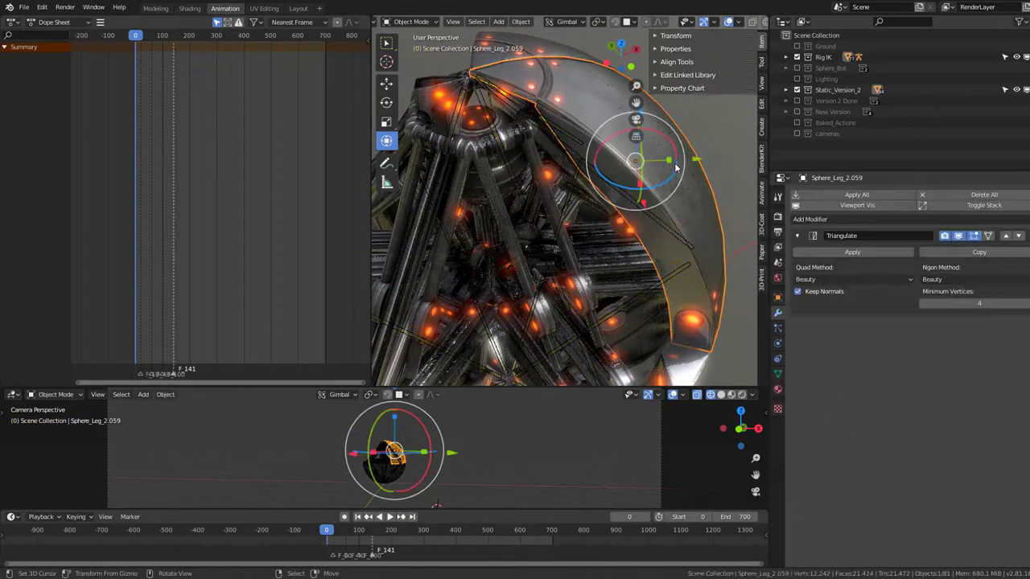
{"action": "key", "text": "Delete"}
{"action": "scroll", "coordinate": [674, 165], "scroll_direction": "down", "scroll_amount": 5}
{"action": "mouse_move", "coordinate": [674, 165]}
{"action": "middle_mouse_down"}
{"action": "mouse_move", "coordinate": [702, 172]}
{"action": "mouse_move", "coordinate": [668, 189]}
{"action": "mouse_move", "coordinate": [658, 211]}
{"action": "middle_mouse_up"}
Step: Parent Sphere_Leg_2.063 to bone Leg12.003 and remove it from view
{"action": "left_click", "coordinate": [657, 189]}
{"action": "scroll", "coordinate": [657, 189], "scroll_direction": "up", "scroll_amount": 3}
{"action": "left_click", "coordinate": [658, 210]}
{"action": "left_click", "coordinate": [665, 199]}
{"action": "key", "text": "ctrl+Tab"}
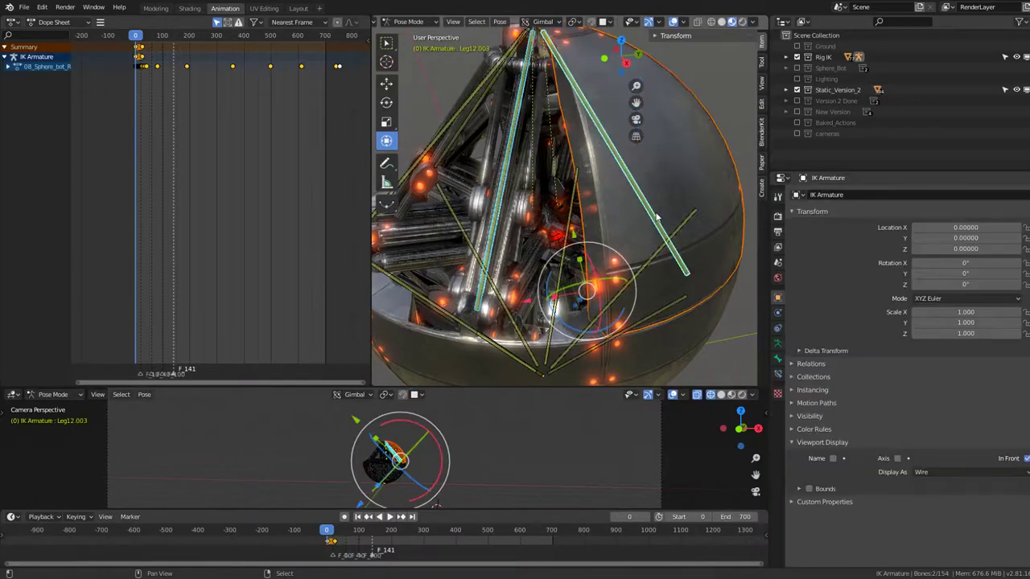
{"action": "key", "text": "ctrl+p"}
{"action": "left_click", "coordinate": [609, 267]}
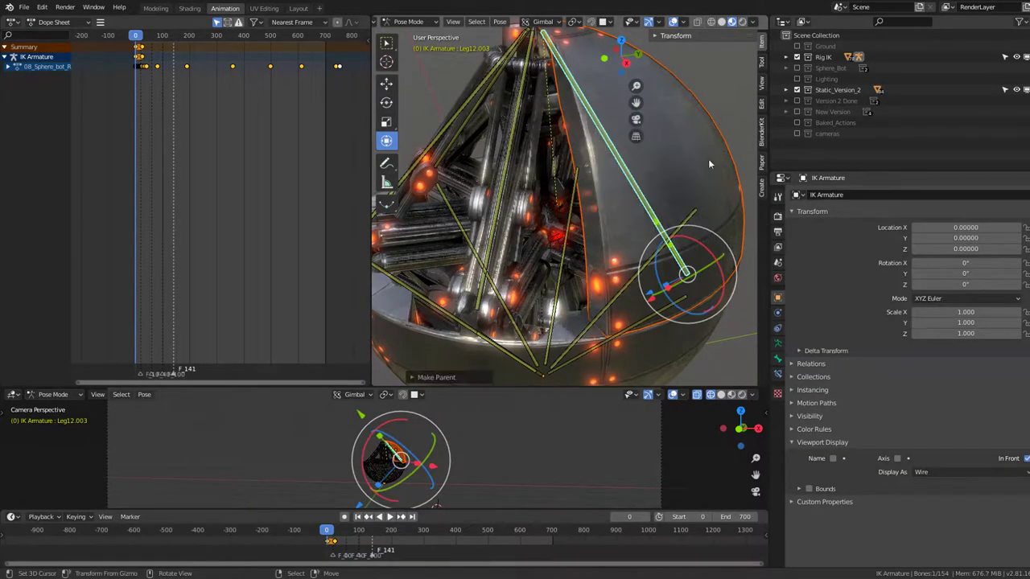
{"action": "left_click", "coordinate": [707, 159]}
{"action": "key", "text": "Delete"}
{"action": "mouse_move", "coordinate": [711, 164]}
{"action": "middle_mouse_down"}
{"action": "mouse_move", "coordinate": [575, 173]}
{"action": "mouse_move", "coordinate": [637, 220]}
{"action": "mouse_move", "coordinate": [629, 184]}
{"action": "mouse_move", "coordinate": [612, 192]}
{"action": "middle_mouse_up"}
{"action": "scroll", "coordinate": [575, 173], "scroll_direction": "down", "scroll_amount": 5}
{"action": "scroll", "coordinate": [637, 220], "scroll_direction": "up", "scroll_amount": 4}
Step: Parent the lower shell Sphere_Leg_2.057 to bone Leg5.003
{"action": "left_click", "coordinate": [637, 220]}
{"action": "left_click", "coordinate": [612, 192]}
{"action": "key", "text": "ctrl+Tab"}
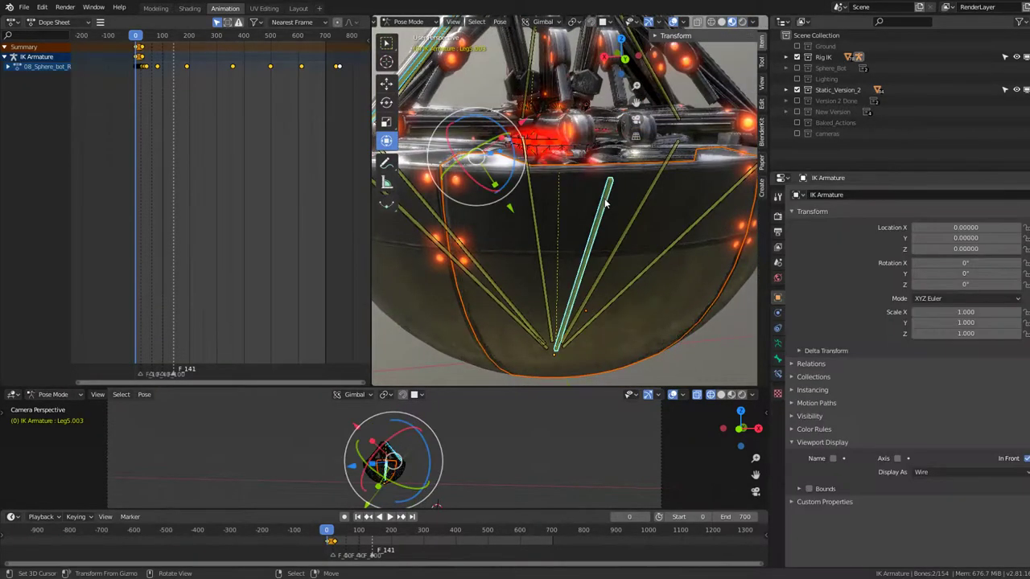
{"action": "left_click", "coordinate": [606, 204]}
{"action": "left_click", "coordinate": [604, 198], "text": "alt"}
{"action": "left_click", "coordinate": [604, 198]}
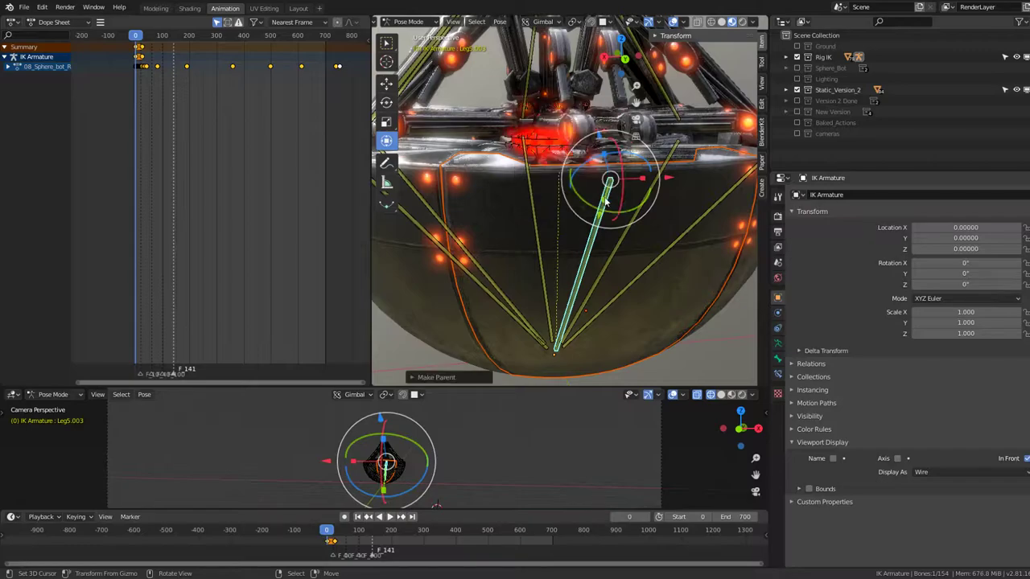
{"action": "mouse_move", "coordinate": [654, 312]}
{"action": "middle_mouse_down"}
{"action": "mouse_move", "coordinate": [626, 258]}
{"action": "mouse_move", "coordinate": [612, 277]}
{"action": "middle_mouse_up"}
Step: Parent Sphere_Leg_2.065 to bone Leg4.003
{"action": "left_click", "coordinate": [626, 258]}
{"action": "left_click", "coordinate": [623, 246]}
{"action": "key", "text": "ctrl+Tab"}
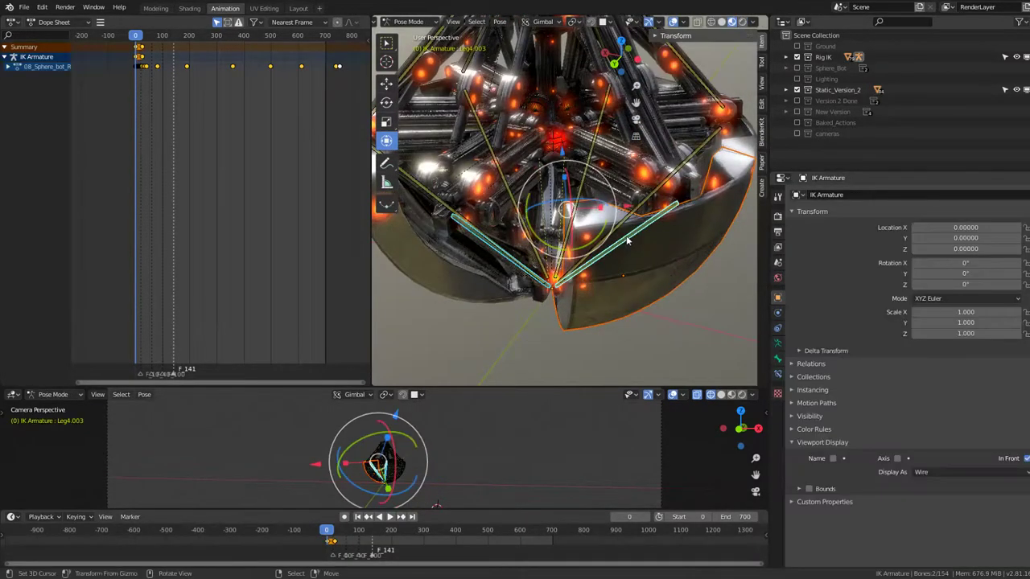
{"action": "left_click", "coordinate": [628, 240]}
{"action": "key", "text": "ctrl+p"}
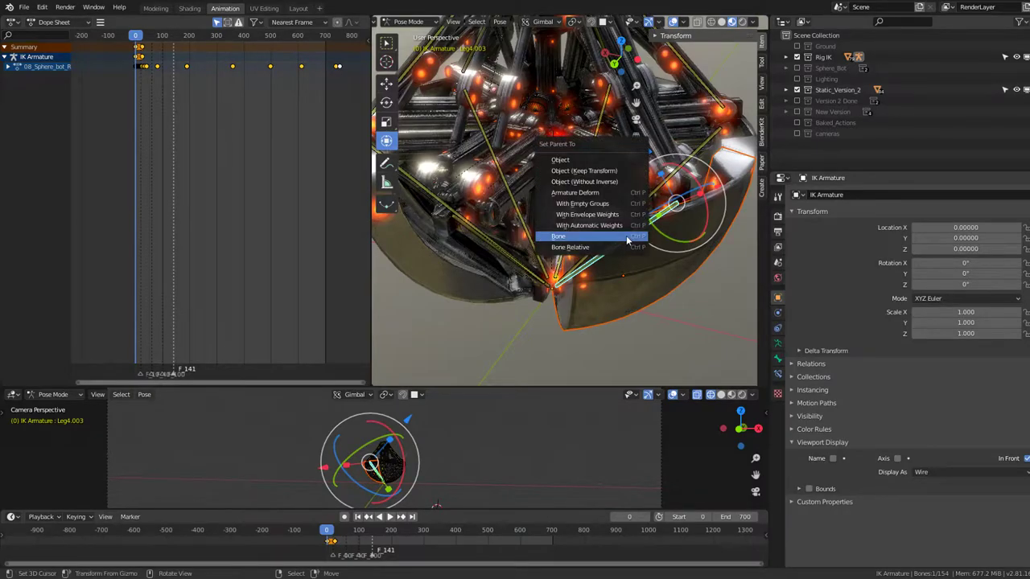
{"action": "left_click", "coordinate": [627, 241]}
{"action": "key", "text": "ctrl+Tab"}
{"action": "middle_click_drag", "start_coordinate": [670, 257], "coordinate": [604, 226]}
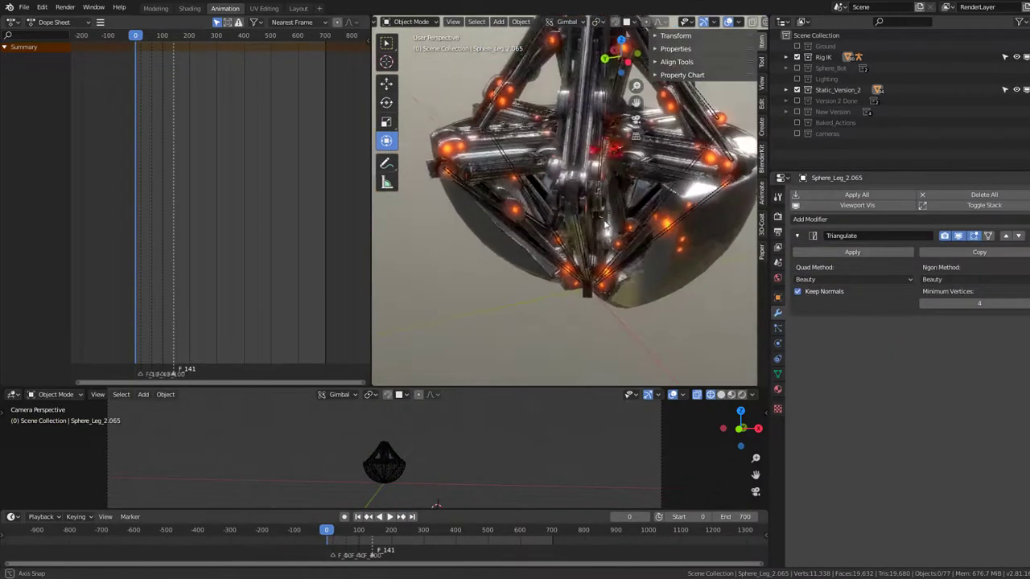
{"action": "scroll", "coordinate": [605, 226], "scroll_direction": "up", "scroll_amount": 3}
Step: Parent Sphere_Leg_2.064 to the active IK Armature leg bone
{"action": "left_click", "coordinate": [608, 282]}
{"action": "middle_click_drag", "start_coordinate": [608, 281], "coordinate": [640, 290]}
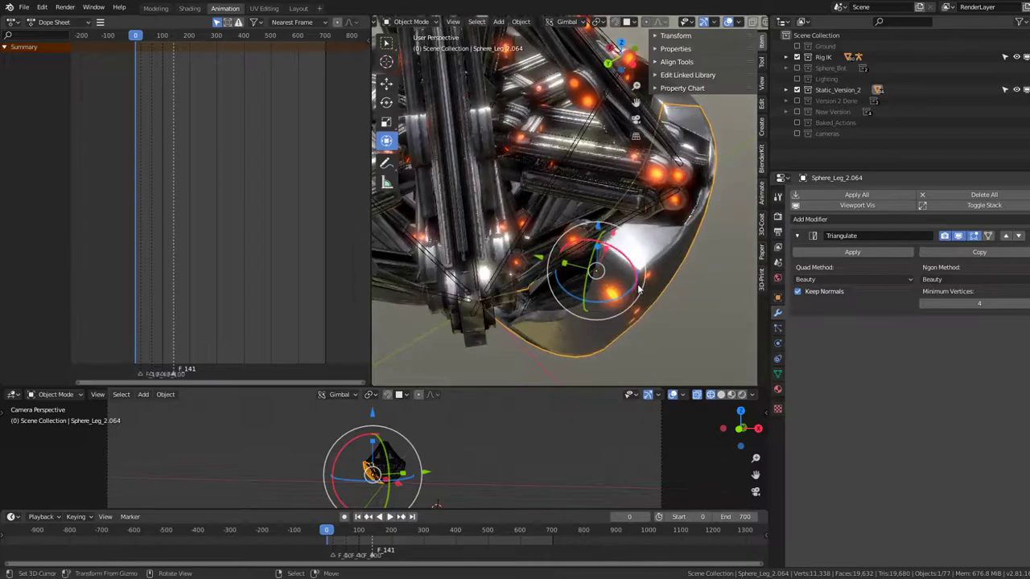
{"action": "key", "text": "ctrl+Tab"}
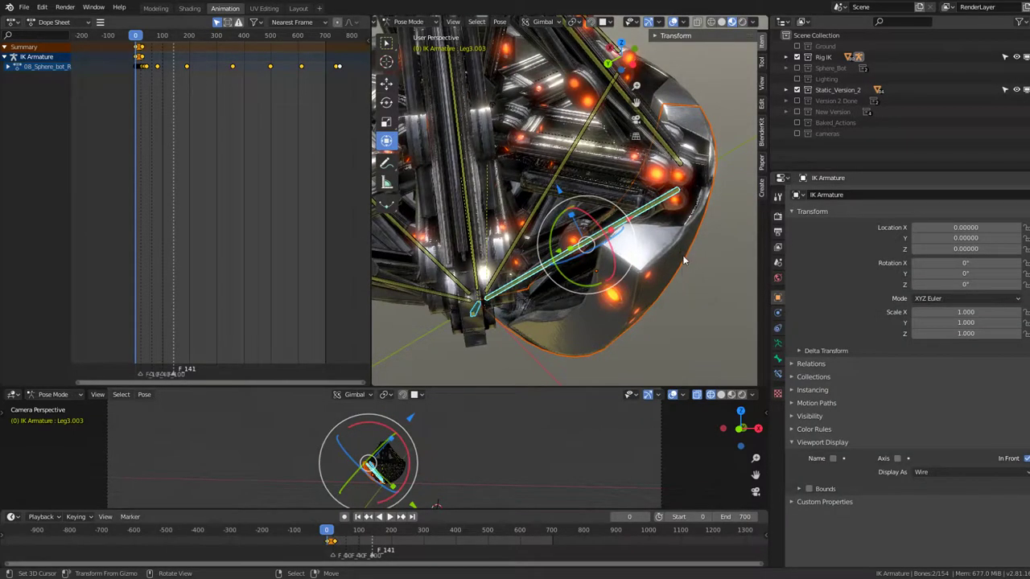
{"action": "key", "text": "ctrl+p"}
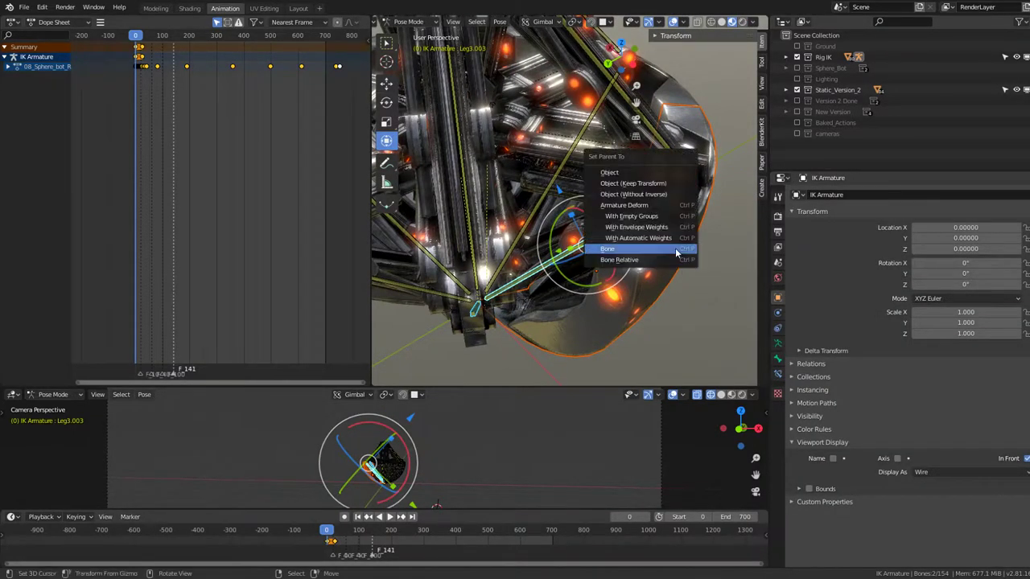
{"action": "left_click", "coordinate": [675, 248]}
{"action": "mouse_move", "coordinate": [675, 248]}
{"action": "middle_mouse_down"}
{"action": "mouse_move", "coordinate": [674, 258]}
{"action": "mouse_move", "coordinate": [602, 227]}
{"action": "middle_mouse_up"}
{"action": "scroll", "coordinate": [601, 227], "scroll_direction": "up", "scroll_amount": 3}
Step: Parent Sphere_Leg_2.056 to bone Leg2.003
{"action": "left_click", "coordinate": [600, 234]}
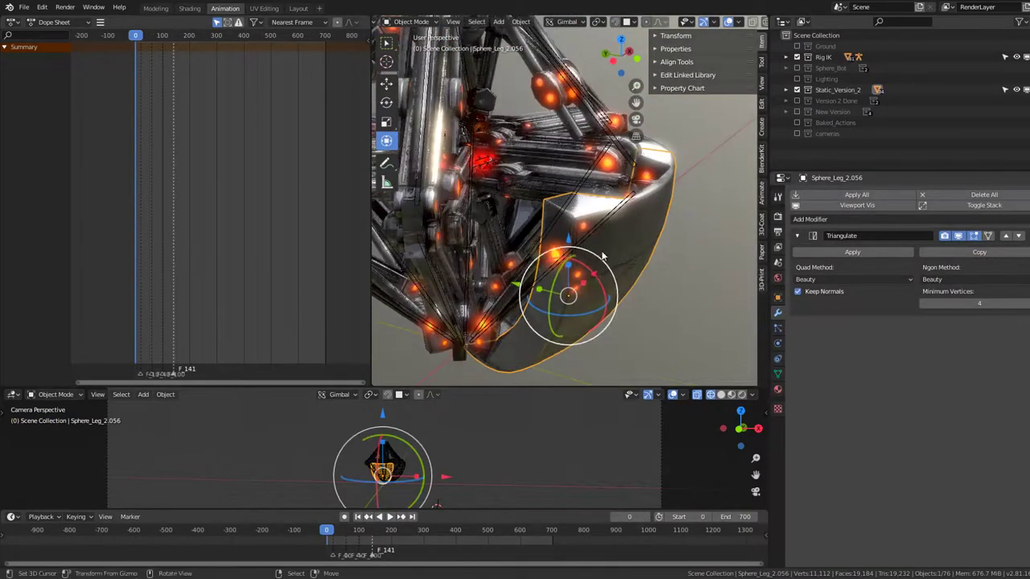
{"action": "scroll", "coordinate": [598, 239], "scroll_direction": "up", "scroll_amount": 2}
{"action": "left_click", "coordinate": [598, 235]}
{"action": "key", "text": "ctrl+Tab"}
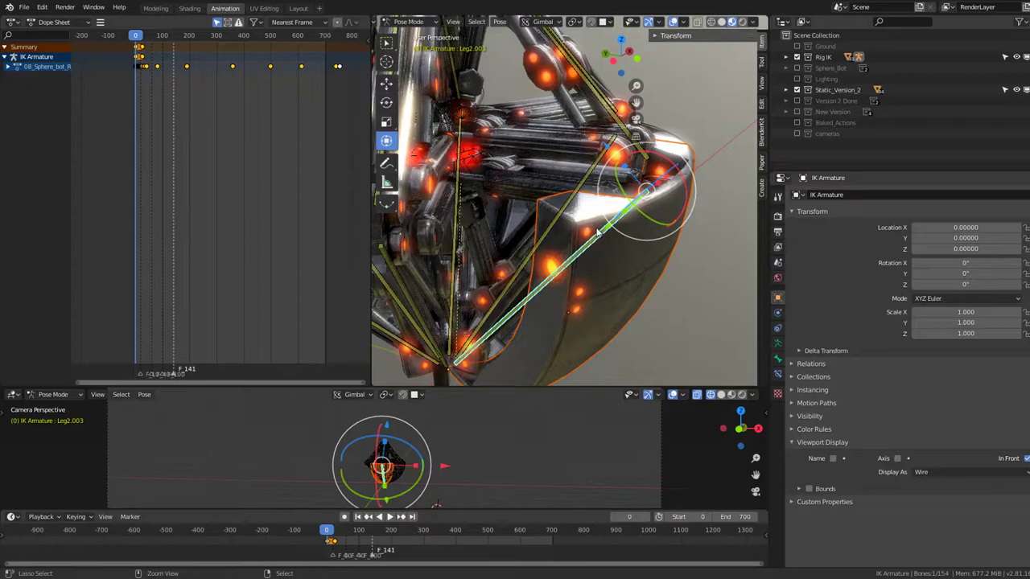
{"action": "key", "text": "ctrl+p"}
{"action": "left_click", "coordinate": [597, 231]}
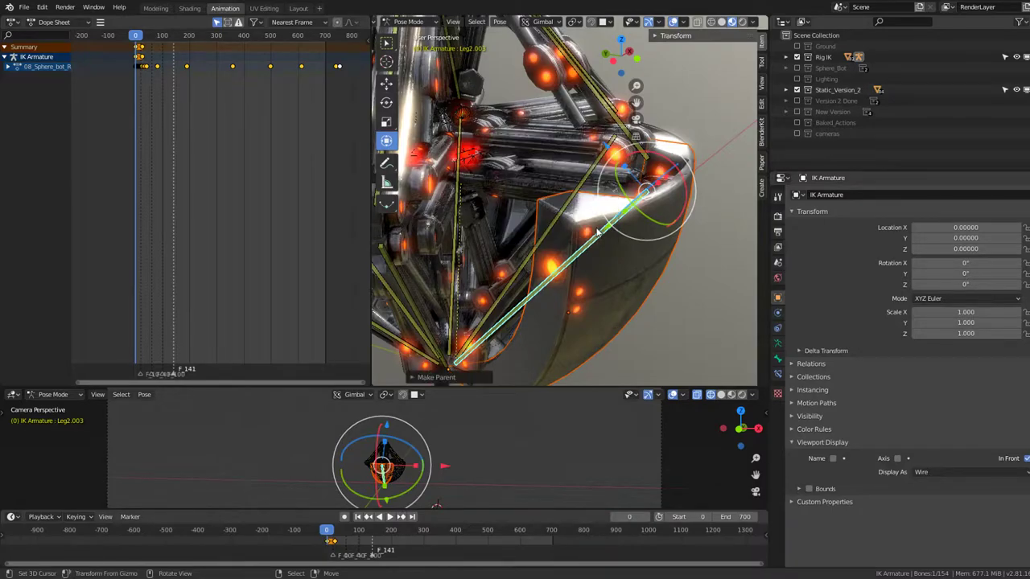
{"action": "key", "text": "ctrl+Tab"}
{"action": "left_click", "coordinate": [617, 291]}
{"action": "mouse_move", "coordinate": [617, 292]}
{"action": "middle_mouse_down"}
{"action": "mouse_move", "coordinate": [647, 250]}
{"action": "mouse_move", "coordinate": [641, 285]}
{"action": "mouse_move", "coordinate": [618, 244]}
{"action": "middle_mouse_up"}
Step: Parent Sphere_Leg_2.043 to bone Leg1.003
{"action": "left_click", "coordinate": [641, 285]}
{"action": "left_click", "coordinate": [602, 210], "text": "shift"}
{"action": "key", "text": "ctrl+Tab"}
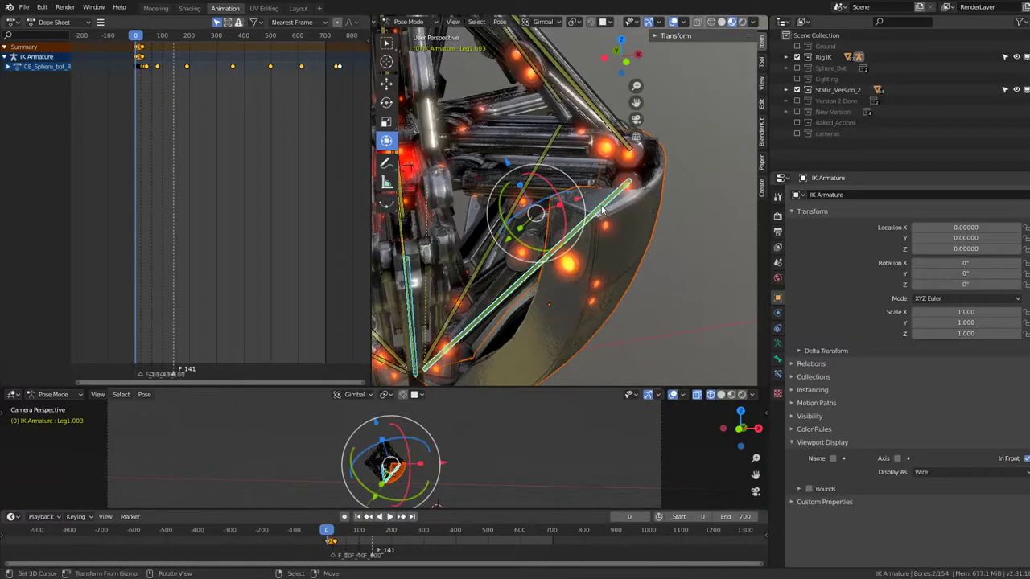
{"action": "left_click", "coordinate": [602, 211]}
{"action": "key", "text": "ctrl+p"}
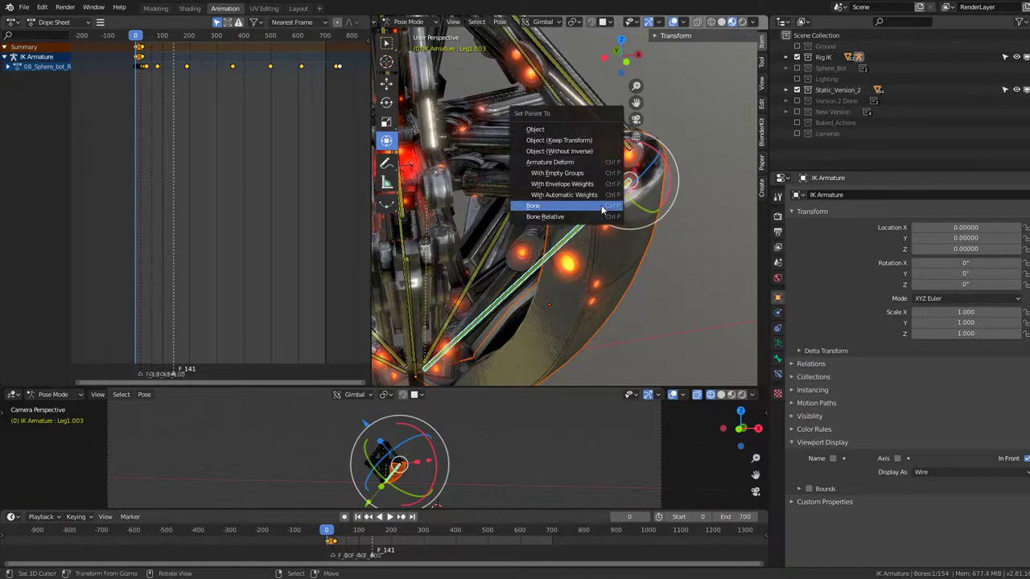
{"action": "left_click", "coordinate": [602, 209]}
{"action": "key", "text": "ctrl+Tab"}
{"action": "left_click", "coordinate": [620, 303]}
{"action": "scroll", "coordinate": [624, 286], "scroll_direction": "down", "scroll_amount": 5}
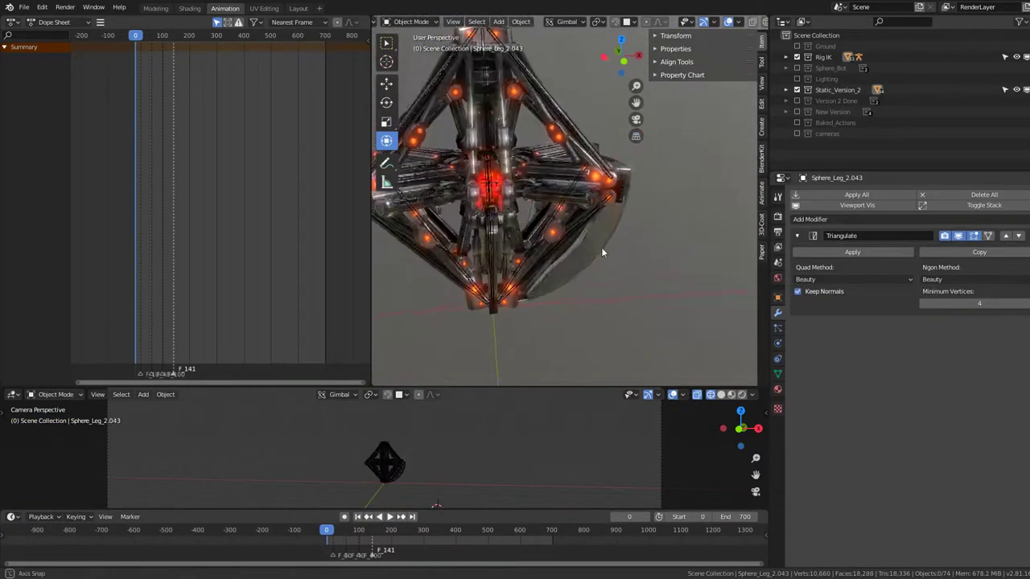
{"action": "middle_click_drag", "start_coordinate": [601, 247], "coordinate": [460, 246]}
{"action": "scroll", "coordinate": [622, 258], "scroll_direction": "up", "scroll_amount": 3}
Step: Parent Sphere_Leg_2.058 to bone Leg6.003 and hide it, revealing the inner frame
{"action": "left_click", "coordinate": [622, 257]}
{"action": "scroll", "coordinate": [606, 275], "scroll_direction": "up", "scroll_amount": 2}
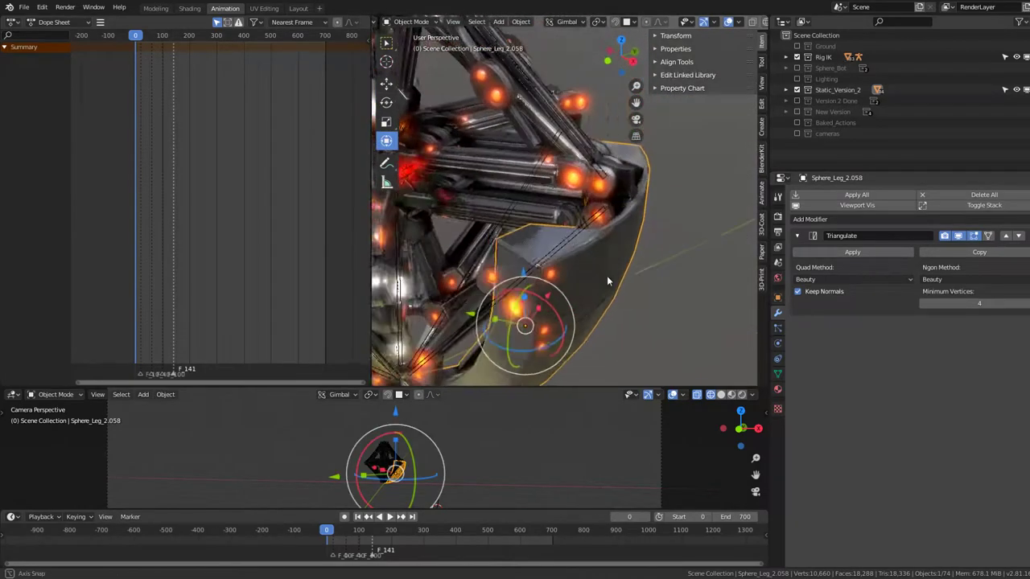
{"action": "middle_click_drag", "start_coordinate": [606, 275], "coordinate": [587, 227], "text": "shift"}
{"action": "left_click", "coordinate": [587, 228], "text": "shift"}
{"action": "key", "text": "ctrl+Tab"}
{"action": "left_click", "coordinate": [601, 211]}
{"action": "key", "text": "ctrl+p"}
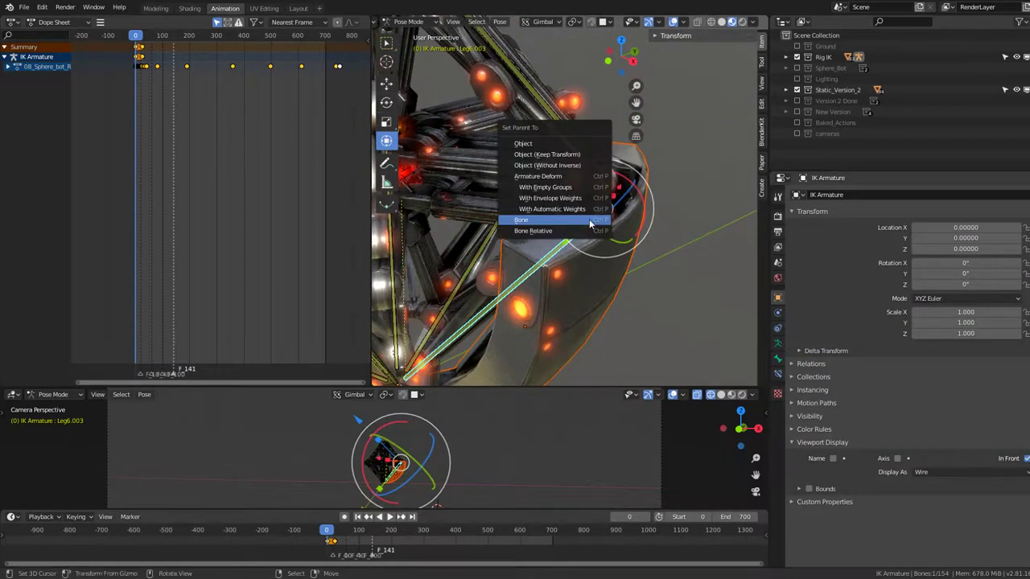
{"action": "left_click", "coordinate": [602, 213]}
{"action": "left_click", "coordinate": [599, 310]}
{"action": "key", "text": "h"}
{"action": "scroll", "coordinate": [584, 285], "scroll_direction": "down", "scroll_amount": 4}
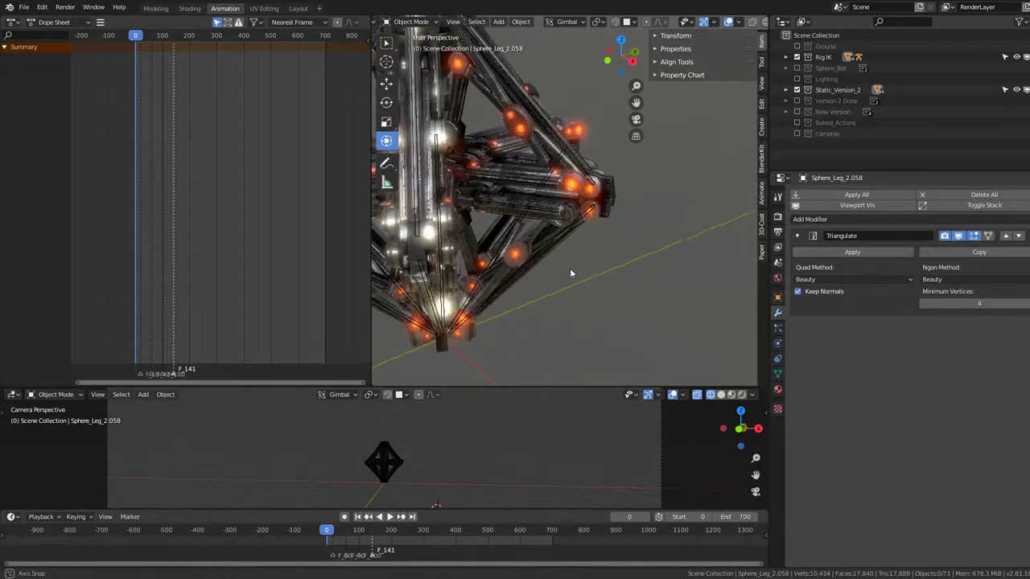
{"action": "mouse_move", "coordinate": [570, 268]}
{"action": "middle_mouse_down"}
{"action": "mouse_move", "coordinate": [447, 244]}
{"action": "mouse_move", "coordinate": [532, 253]}
{"action": "mouse_move", "coordinate": [518, 243]}
{"action": "mouse_move", "coordinate": [752, 109]}
{"action": "middle_mouse_up"}
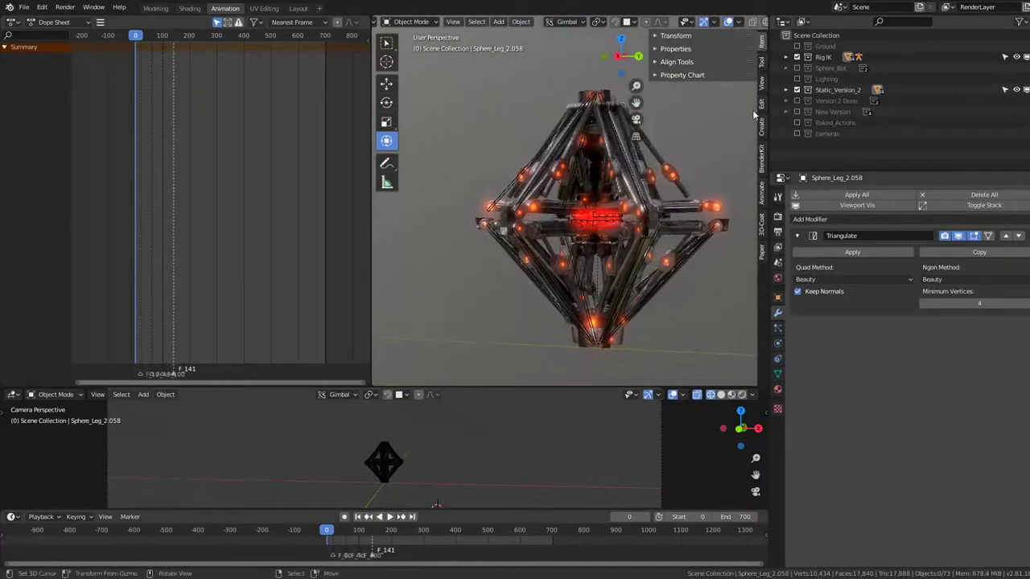
Step: Create a new collection named Done inside Static_Version_2 in the Outliner
{"action": "left_click", "coordinate": [786, 90]}
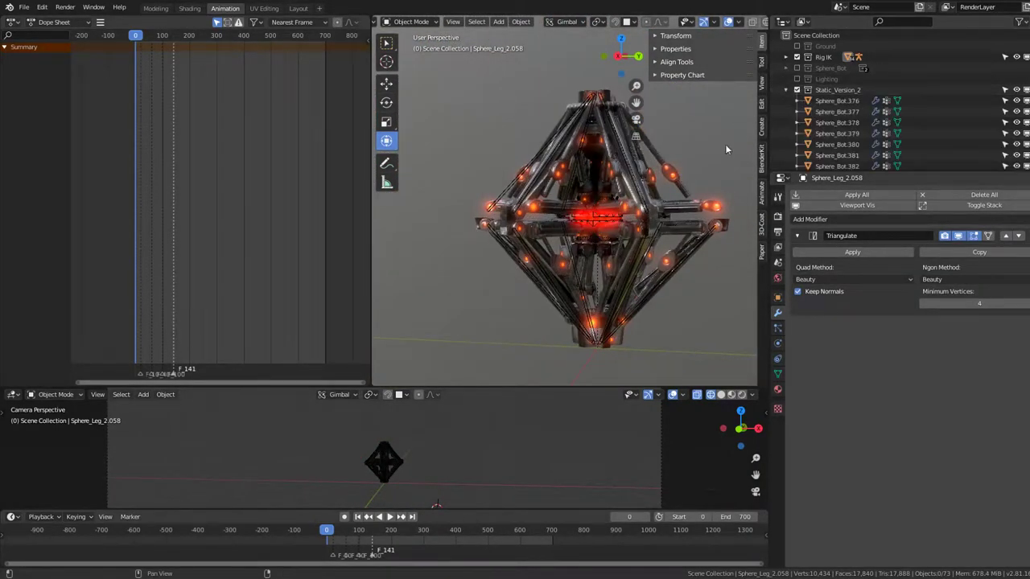
{"action": "left_click", "coordinate": [858, 90]}
{"action": "key", "text": "c"}
{"action": "double_click", "coordinate": [873, 100]}
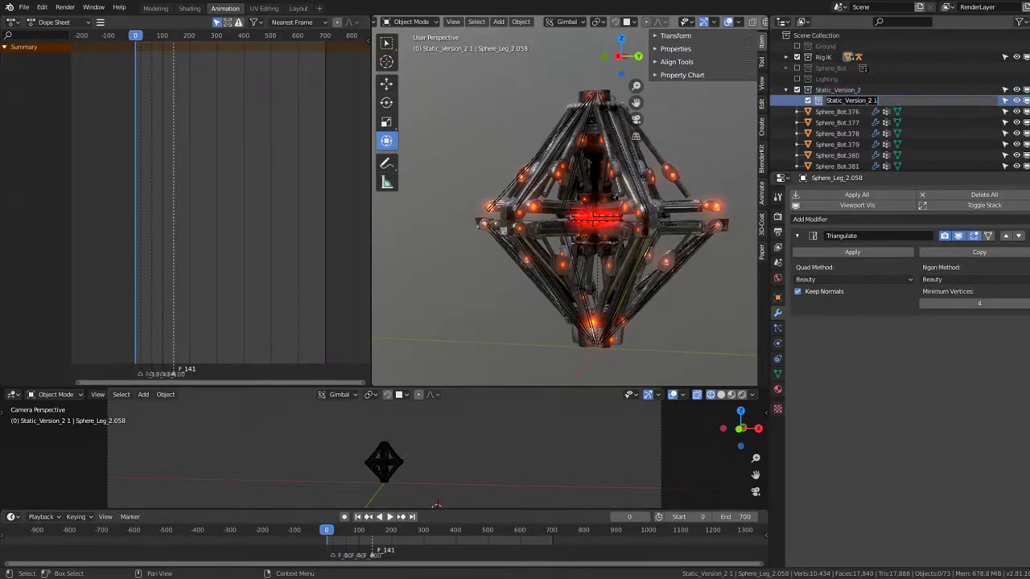
{"action": "type", "text": "Done"}
{"action": "key", "text": "Return"}
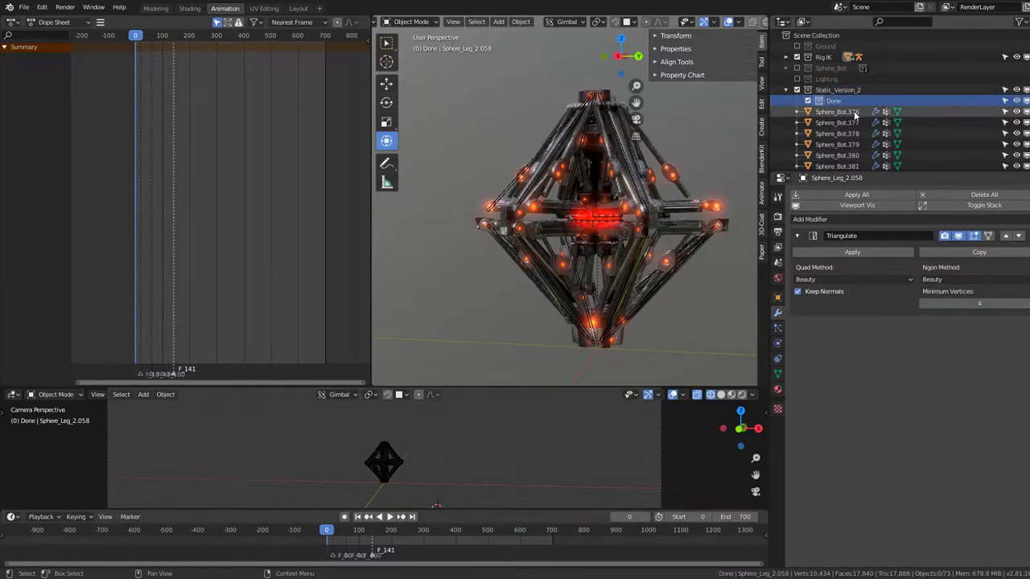
Step: Unhide all shell pieces, then select Sphere_Leg_2.059, 2.062, 2.066 and an IK Armature bone
{"action": "middle_click_drag", "start_coordinate": [453, 131], "coordinate": [547, 177]}
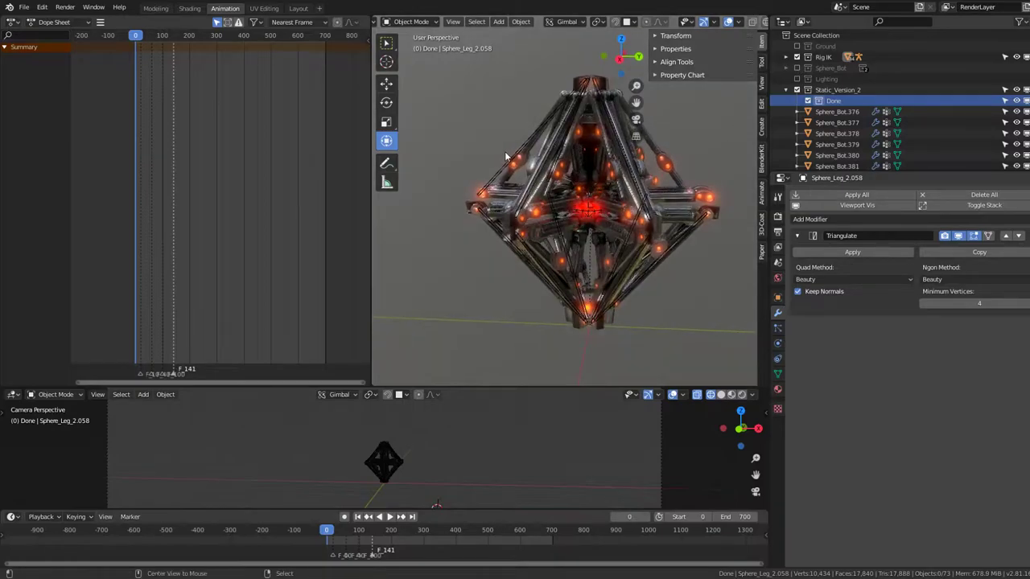
{"action": "key", "text": "ctrl+v"}
{"action": "left_click", "coordinate": [488, 110]}
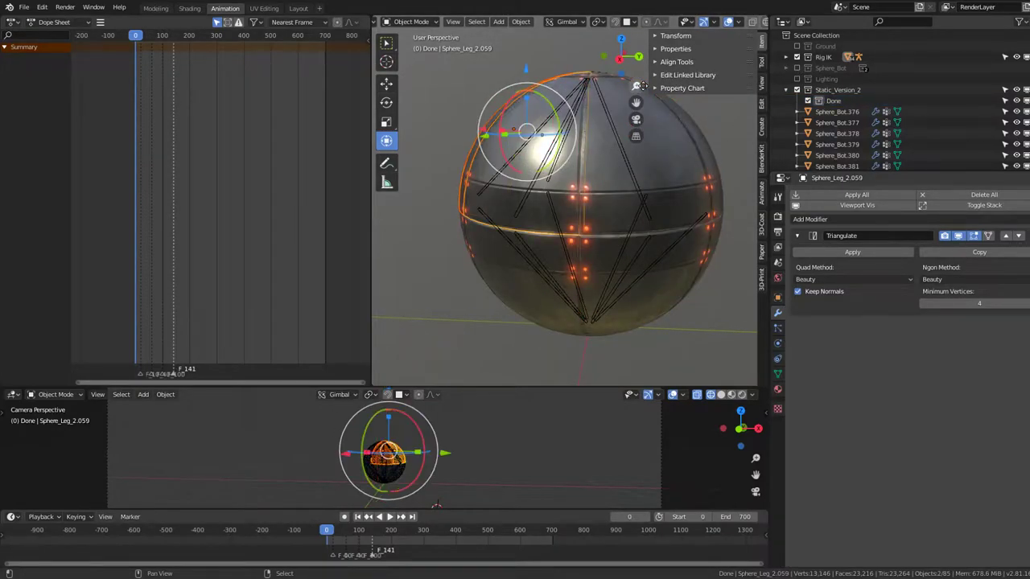
{"action": "scroll", "coordinate": [583, 222], "scroll_direction": "up", "scroll_amount": 3}
{"action": "left_click", "coordinate": [586, 194], "text": "shift"}
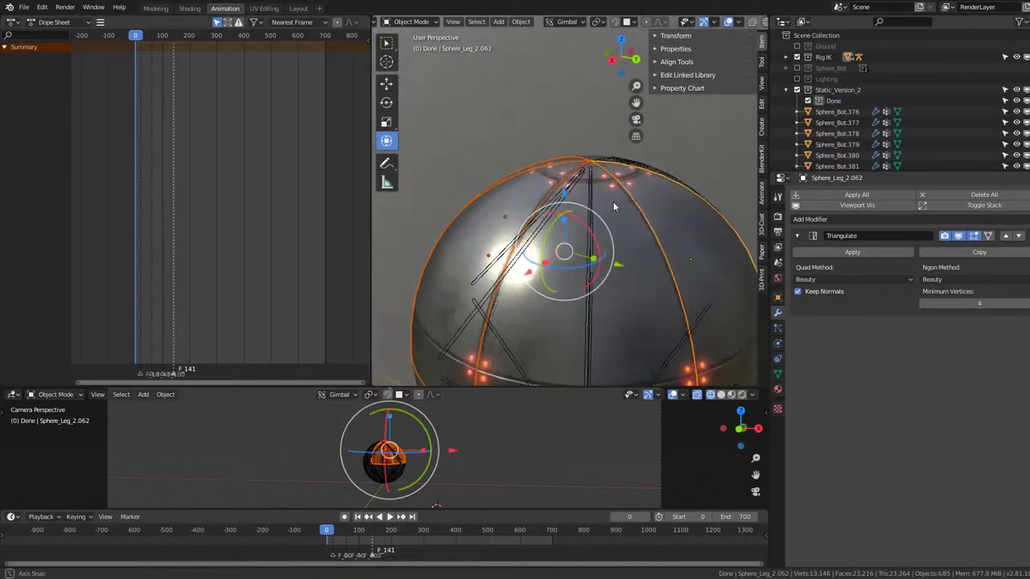
{"action": "middle_click_drag", "start_coordinate": [613, 201], "coordinate": [608, 191]}
{"action": "left_click", "coordinate": [609, 193], "text": "shift"}
{"action": "scroll", "coordinate": [609, 193], "scroll_direction": "down", "scroll_amount": 5}
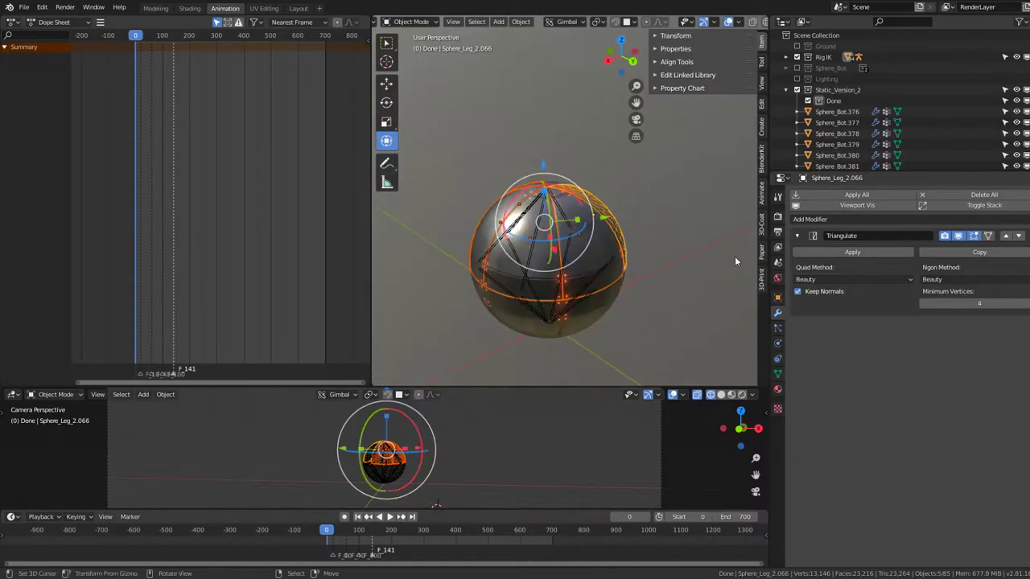
{"action": "left_click", "coordinate": [601, 274]}
Step: Switch the IK Armature to Pose Position and play the rig animation
{"action": "left_click", "coordinate": [777, 344]}
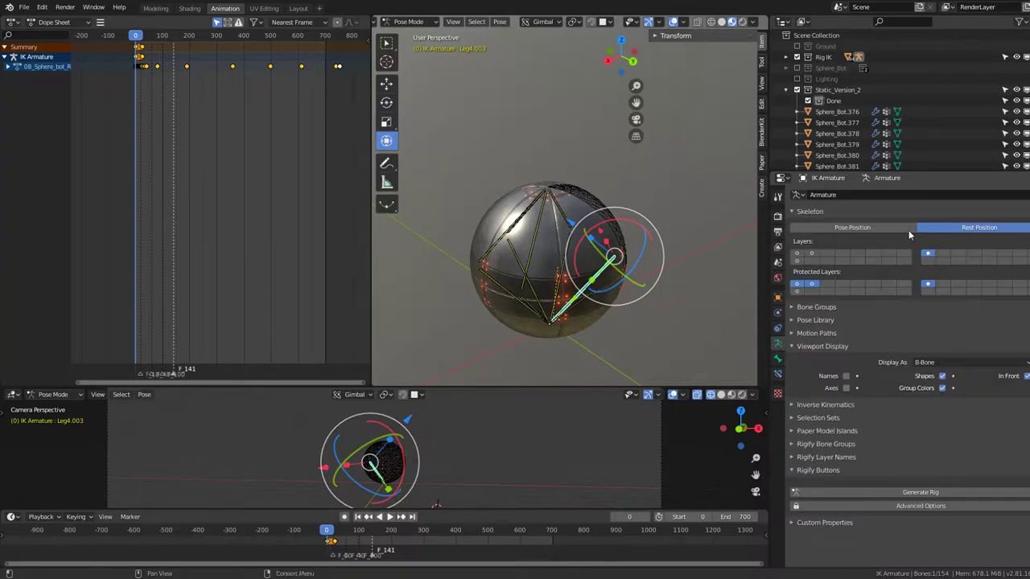
{"action": "left_click", "coordinate": [847, 229]}
{"action": "mouse_move", "coordinate": [595, 233]}
{"action": "middle_mouse_down"}
{"action": "mouse_move", "coordinate": [568, 209]}
{"action": "mouse_move", "coordinate": [609, 254]}
{"action": "mouse_move", "coordinate": [681, 230]}
{"action": "mouse_move", "coordinate": [671, 257]}
{"action": "mouse_move", "coordinate": [636, 226]}
{"action": "mouse_move", "coordinate": [716, 220]}
{"action": "mouse_move", "coordinate": [624, 191]}
{"action": "mouse_move", "coordinate": [570, 196]}
{"action": "mouse_move", "coordinate": [583, 197]}
{"action": "middle_mouse_up"}
{"action": "key", "text": "space"}
{"action": "key", "text": "space"}
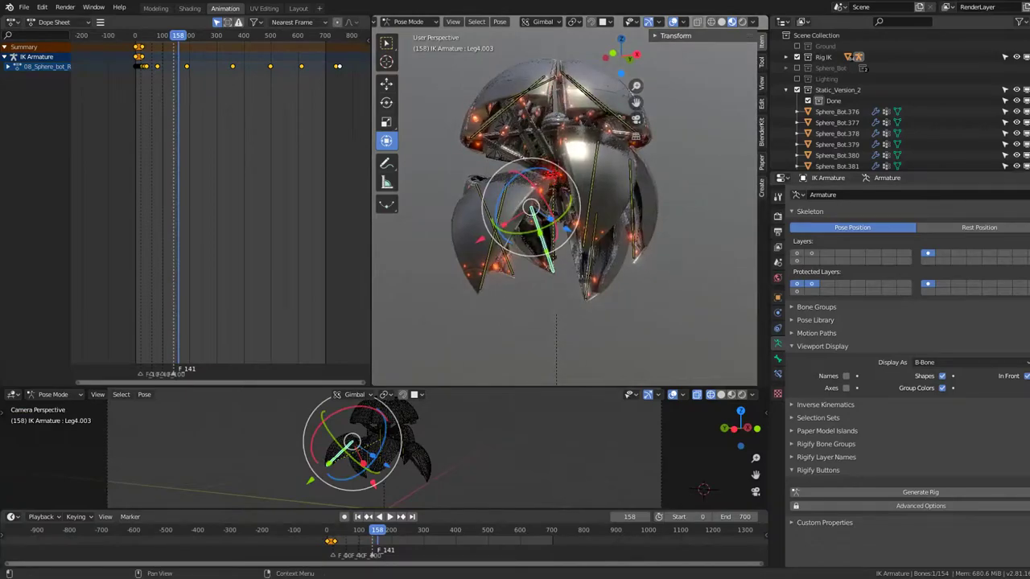
Step: Set the armature back to Rest Position at frame 0 and select Sphere_Leg_2.063
{"action": "left_click", "coordinate": [971, 231]}
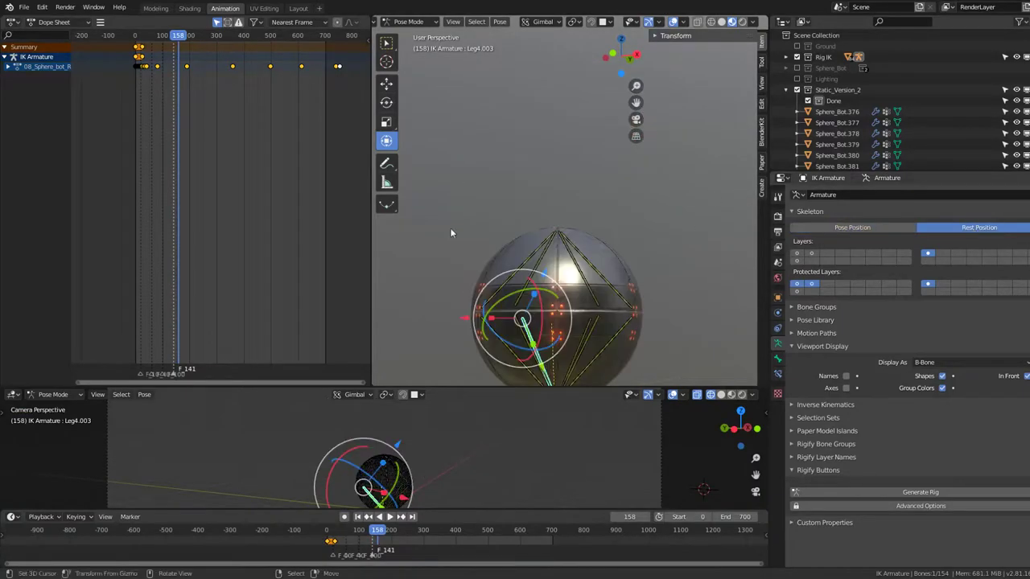
{"action": "key", "text": "shift+Left"}
{"action": "middle_click_drag", "start_coordinate": [555, 273], "coordinate": [573, 280]}
{"action": "scroll", "coordinate": [603, 233], "scroll_direction": "up", "scroll_amount": 3}
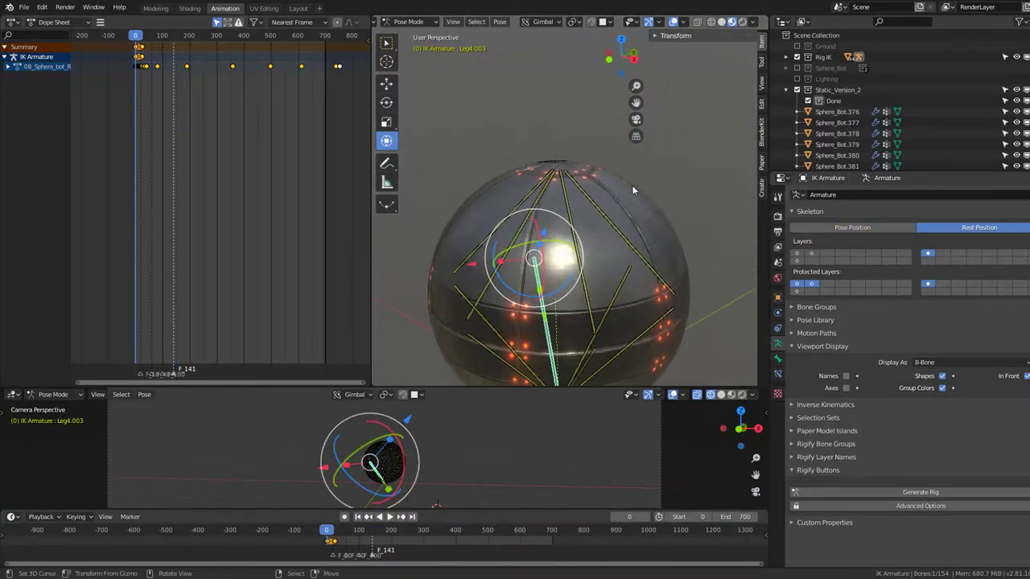
{"action": "left_click", "coordinate": [633, 185]}
Step: Move all pieces sharing Sphere_Leg_2.063's mesh into Done and exclude Done from view
{"action": "key", "text": "shift+l"}
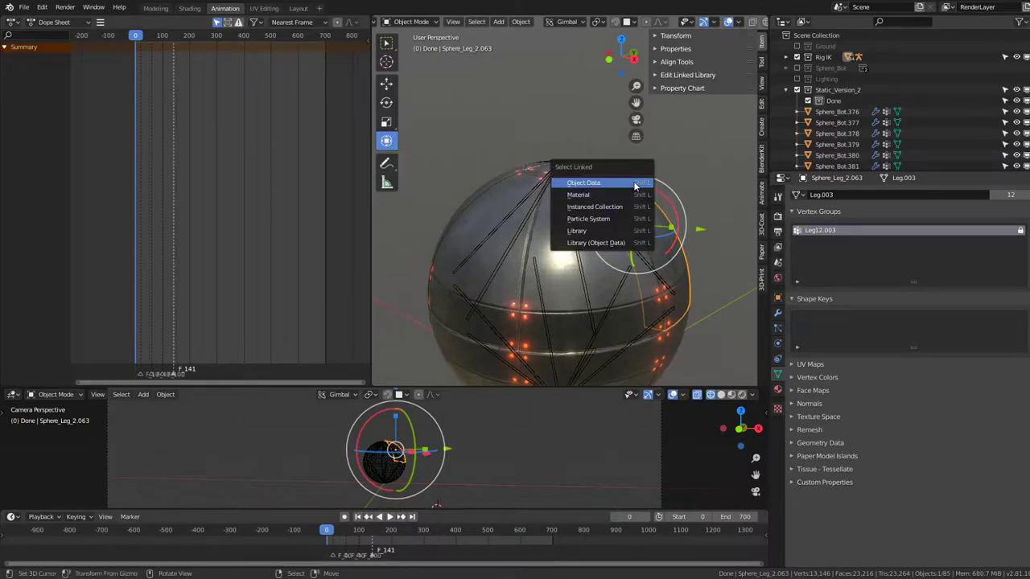
{"action": "left_click", "coordinate": [635, 186]}
{"action": "scroll", "coordinate": [612, 209], "scroll_direction": "down", "scroll_amount": 2}
{"action": "key", "text": "g"}
{"action": "key", "text": "z"}
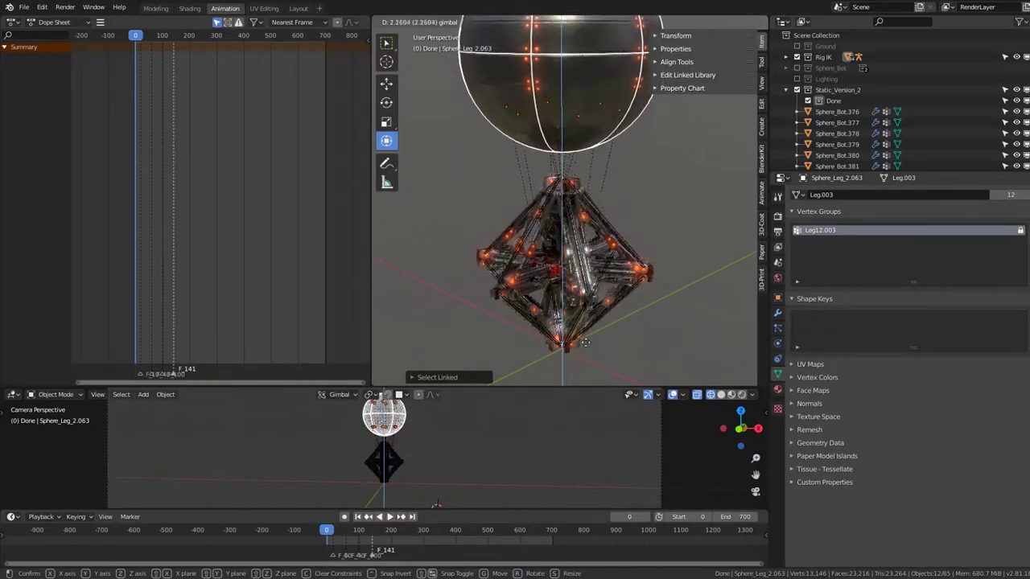
{"action": "right_click", "coordinate": [584, 147]}
{"action": "key", "text": "m"}
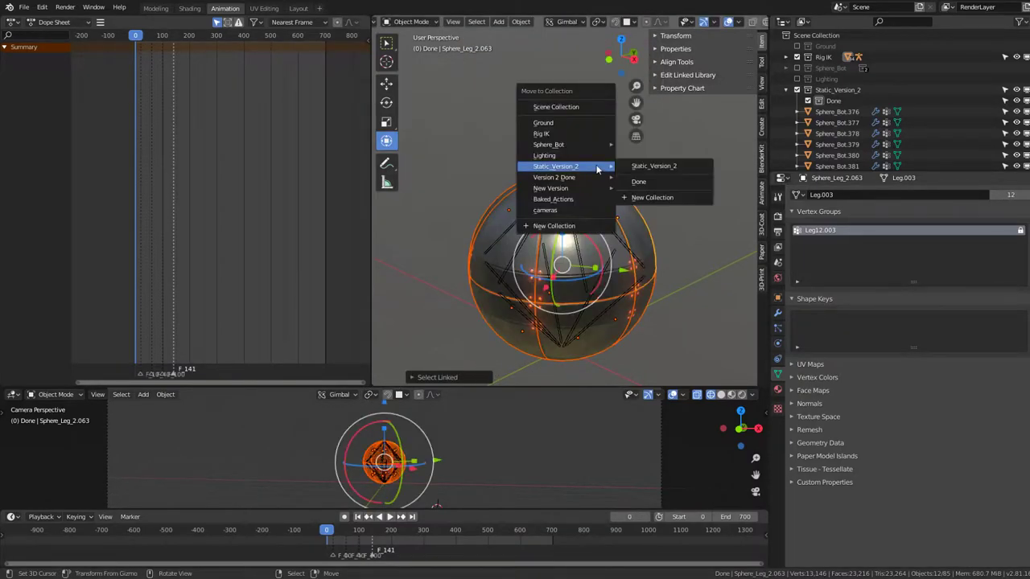
{"action": "left_click", "coordinate": [641, 181]}
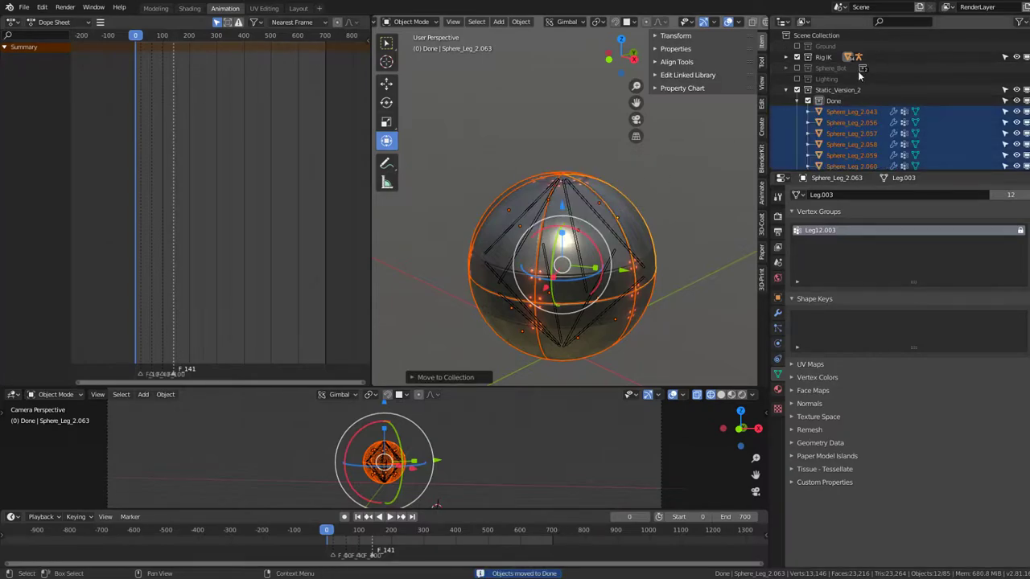
{"action": "left_click", "coordinate": [808, 100]}
{"action": "middle_click_drag", "start_coordinate": [615, 213], "coordinate": [523, 91]}
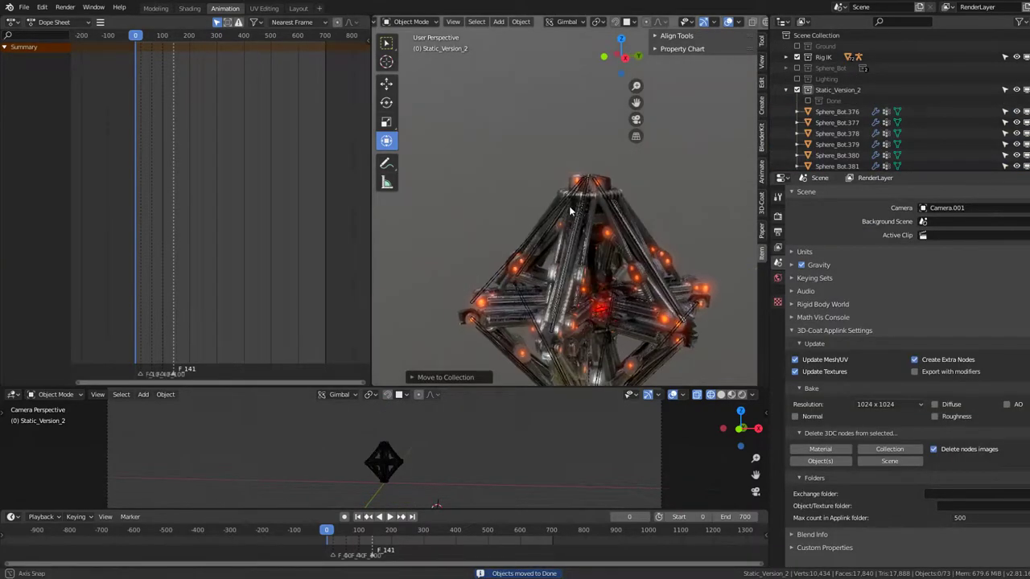
{"action": "scroll", "coordinate": [522, 91], "scroll_direction": "up", "scroll_amount": 2}
Step: Inspect Sphere_Bot.401's mesh in Edit Mode and collapse its Triangulate and Mirror modifiers
{"action": "left_click", "coordinate": [595, 195]}
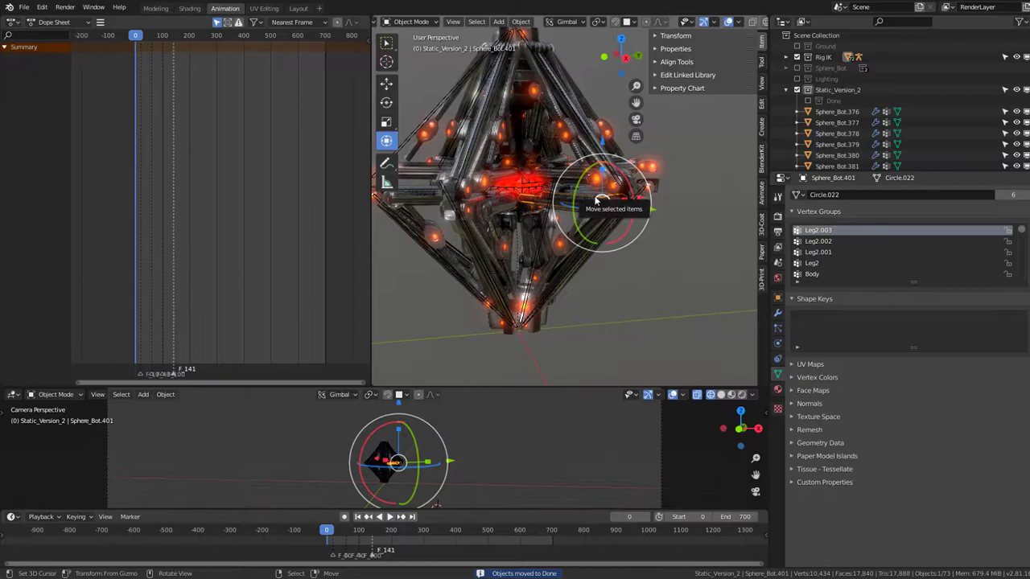
{"action": "key", "text": "Tab"}
{"action": "scroll", "coordinate": [620, 181], "scroll_direction": "up", "scroll_amount": 2}
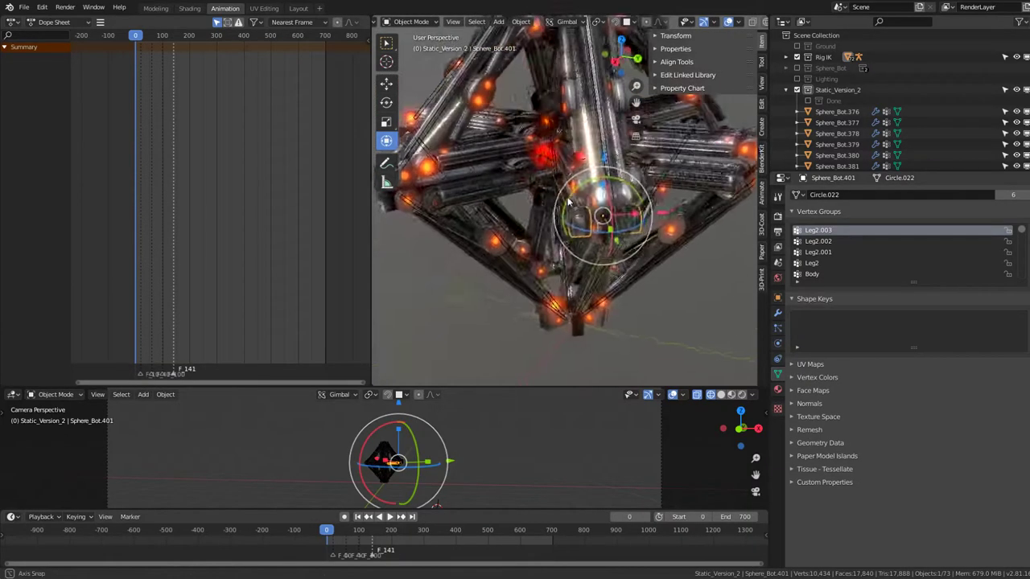
{"action": "mouse_move", "coordinate": [620, 180]}
{"action": "middle_mouse_down"}
{"action": "mouse_move", "coordinate": [645, 197]}
{"action": "mouse_move", "coordinate": [567, 187]}
{"action": "middle_mouse_up"}
{"action": "scroll", "coordinate": [568, 188], "scroll_direction": "down", "scroll_amount": 2}
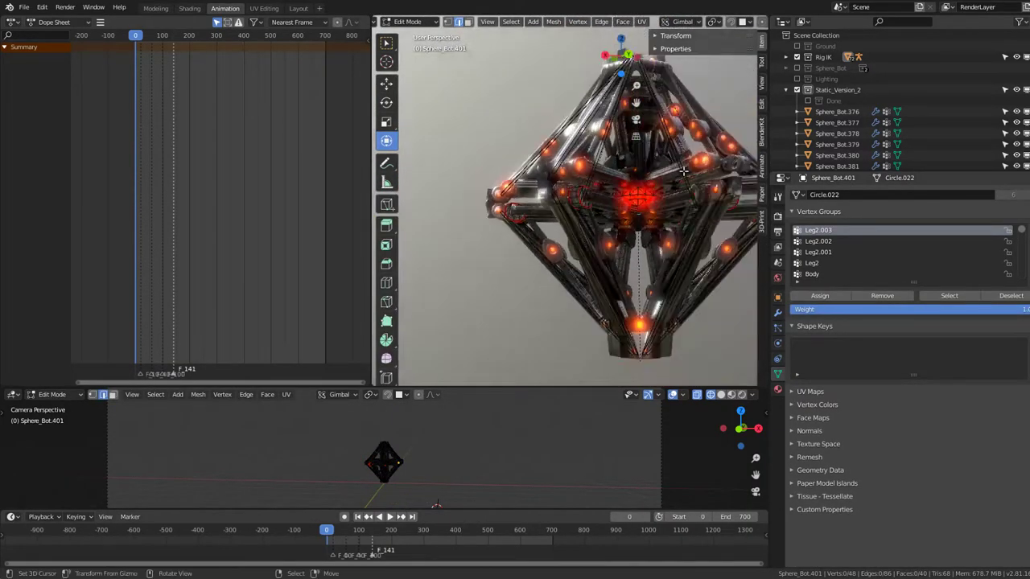
{"action": "scroll", "coordinate": [568, 187], "scroll_direction": "down", "scroll_amount": 1}
{"action": "key", "text": "Tab"}
{"action": "scroll", "coordinate": [568, 188], "scroll_direction": "up", "scroll_amount": 3}
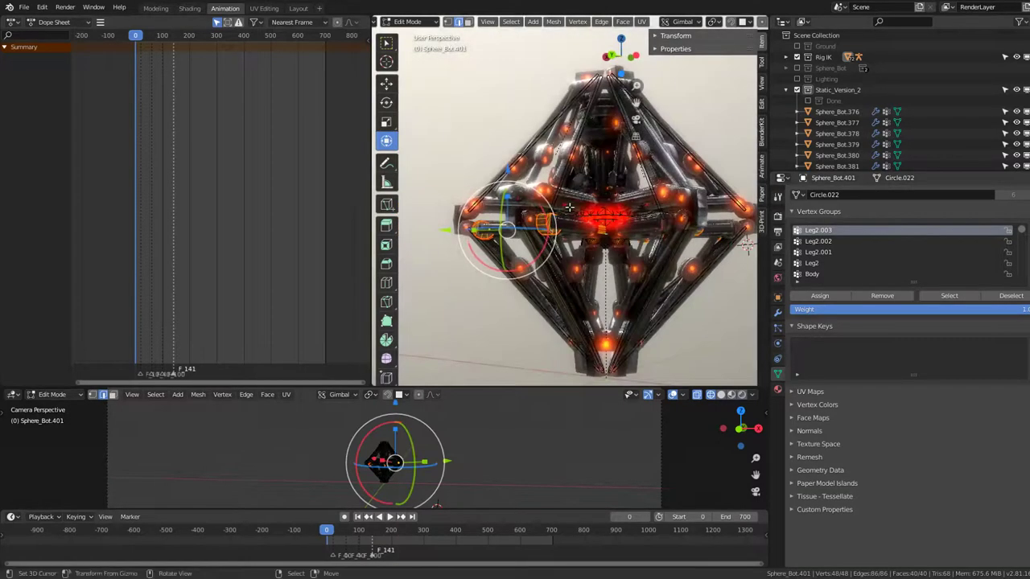
{"action": "left_click", "coordinate": [777, 315]}
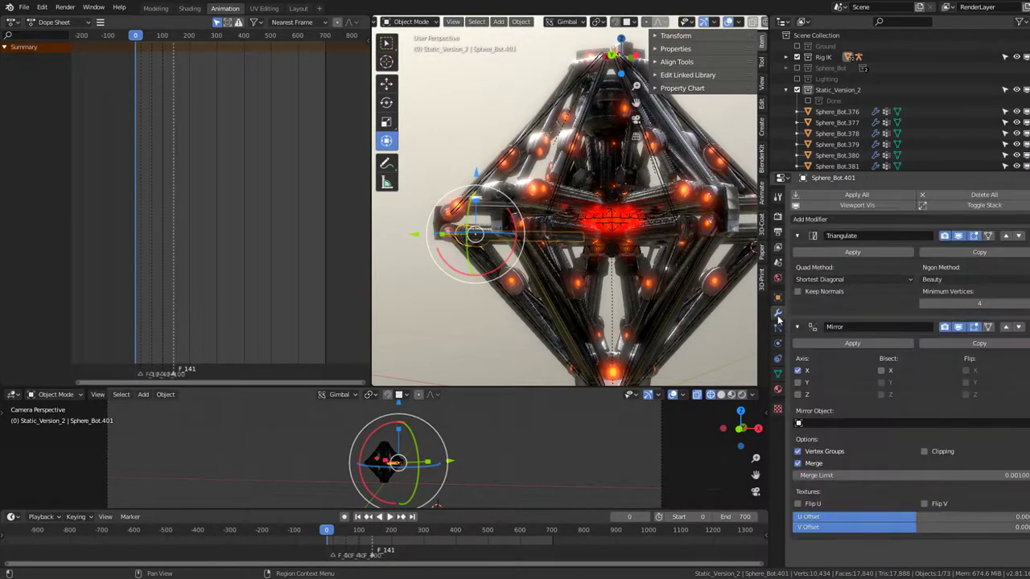
{"action": "left_click", "coordinate": [796, 235]}
{"action": "left_click", "coordinate": [797, 255]}
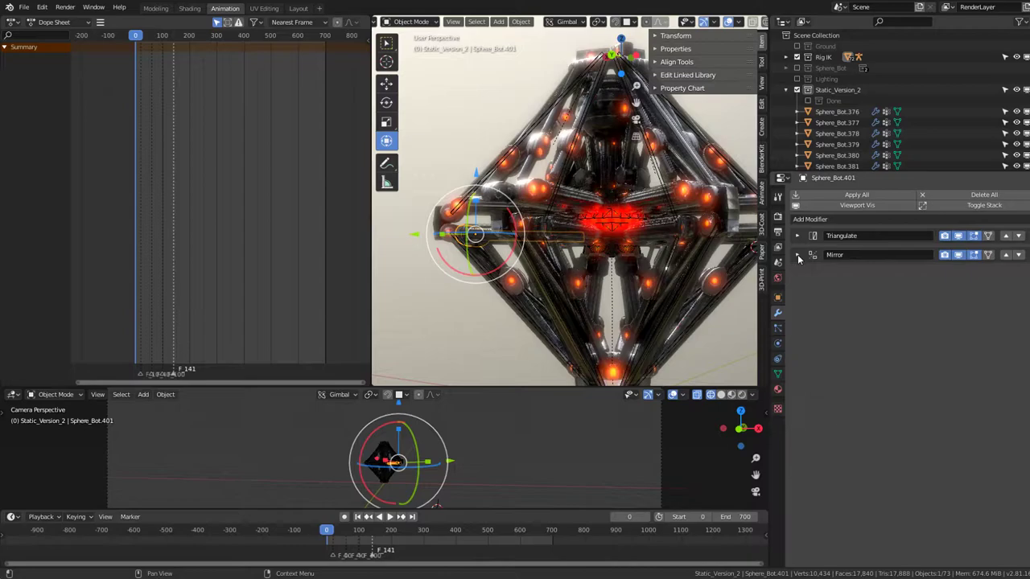
Step: Move all pieces sharing Sphere_Bot.401's mesh into the Done collection
{"action": "key", "text": "shift+l"}
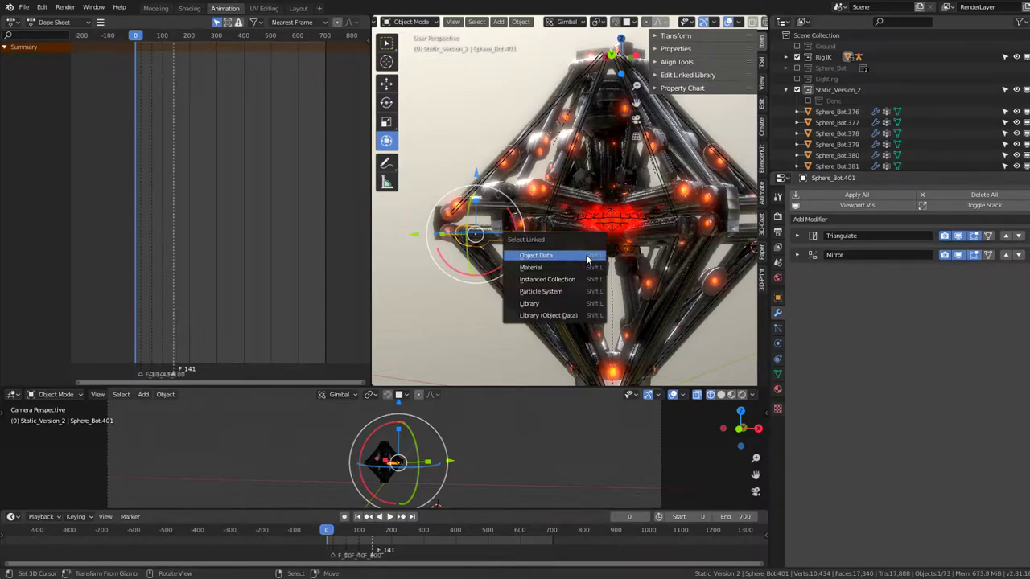
{"action": "left_click", "coordinate": [586, 256]}
{"action": "key", "text": "m"}
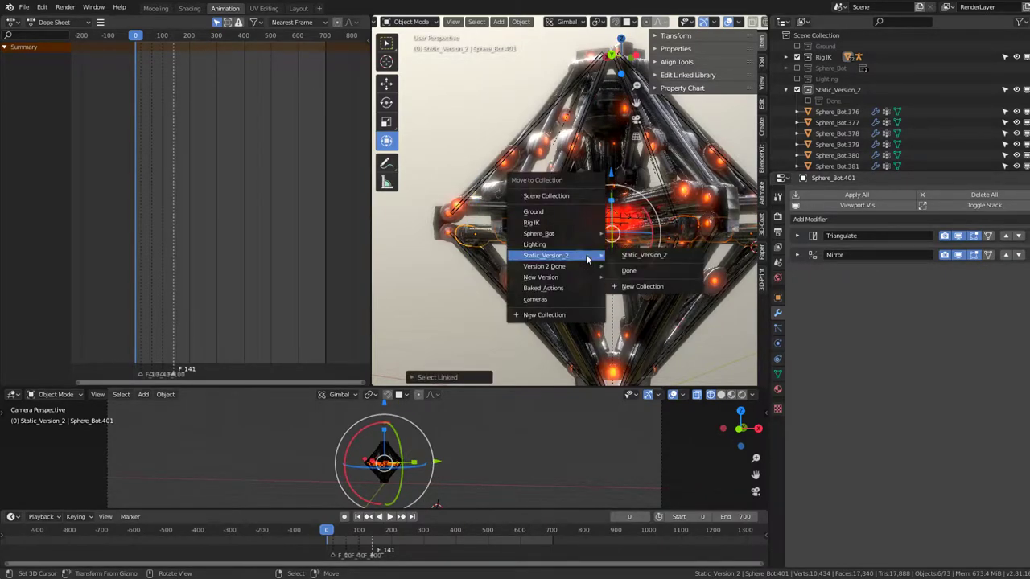
{"action": "left_click", "coordinate": [628, 271]}
{"action": "middle_click_drag", "start_coordinate": [628, 271], "coordinate": [597, 220]}
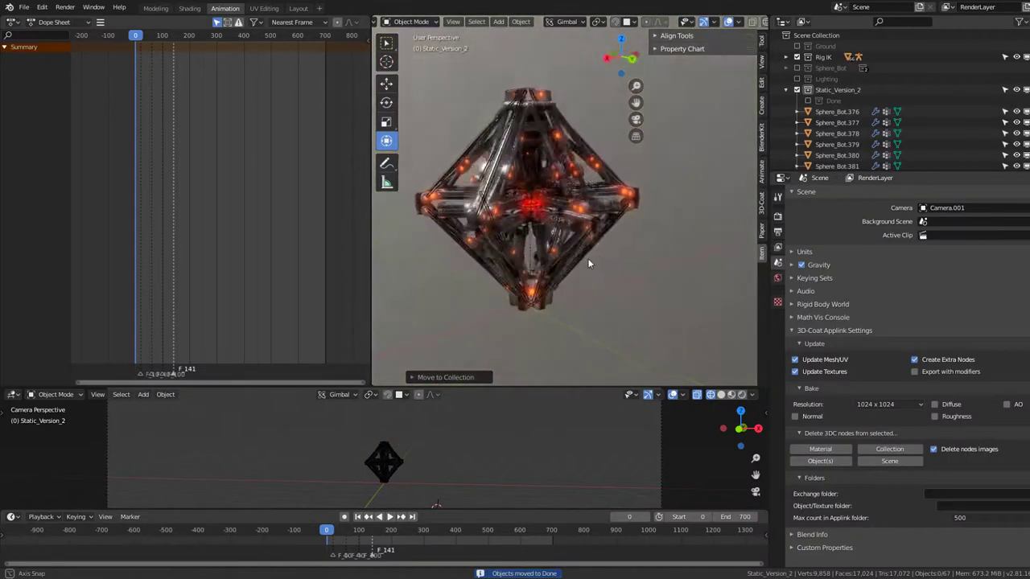
Step: Move all pieces linked to Sphere_Bot.385's mesh into Static_Version_2 > Done
{"action": "left_click", "coordinate": [597, 220]}
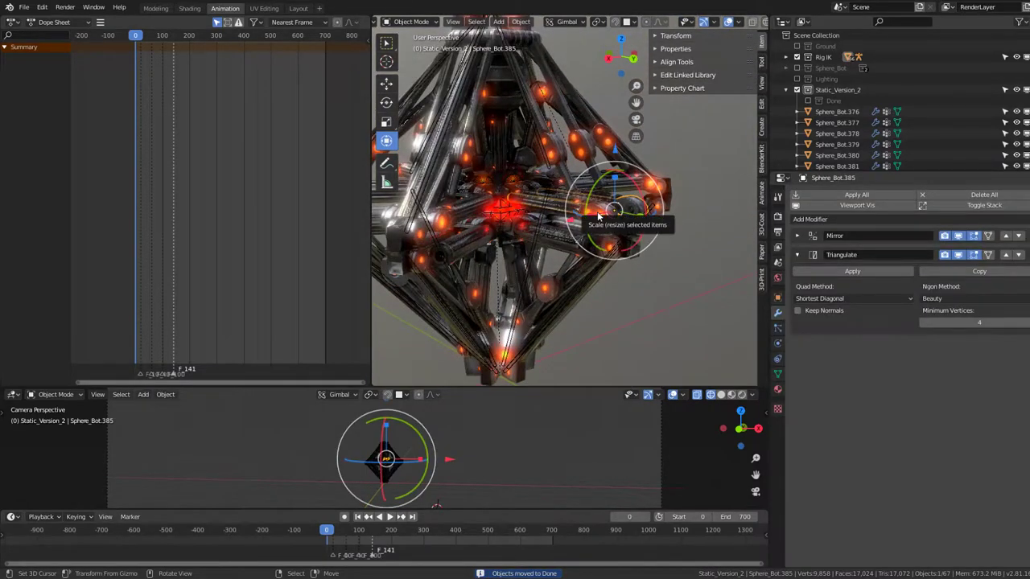
{"action": "key", "text": "shift+l"}
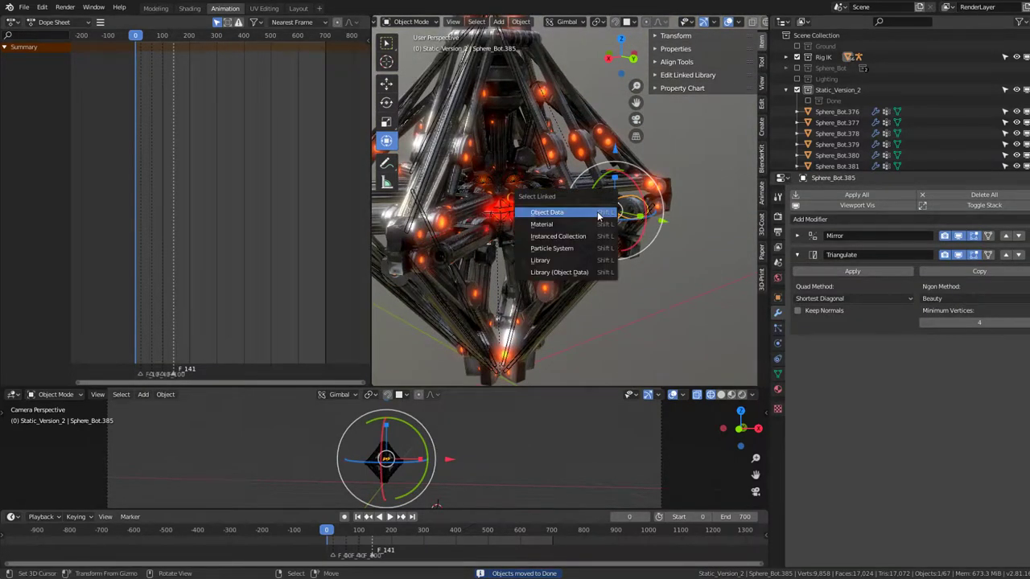
{"action": "left_click", "coordinate": [599, 216]}
{"action": "key", "text": "m"}
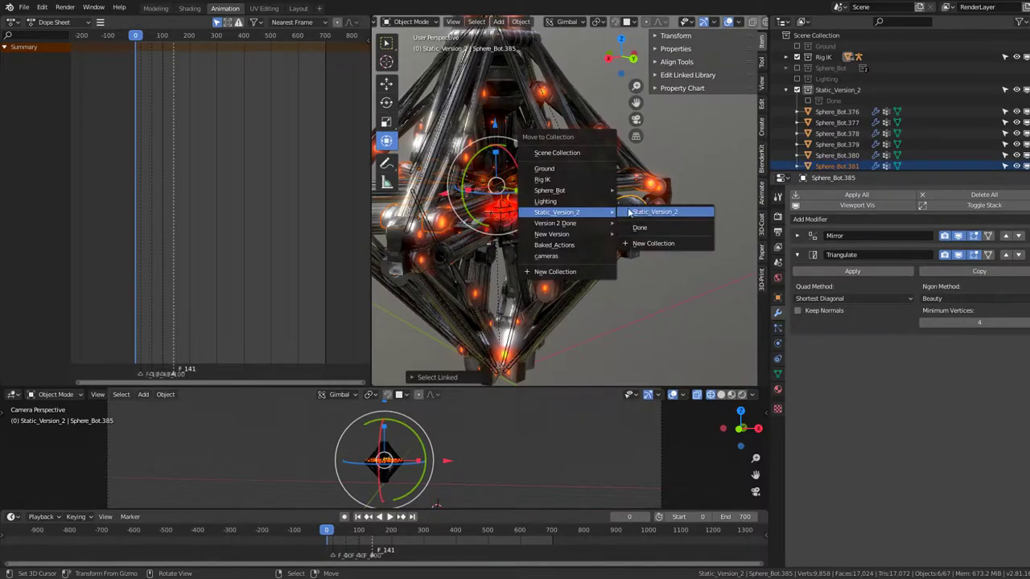
{"action": "left_click", "coordinate": [648, 211]}
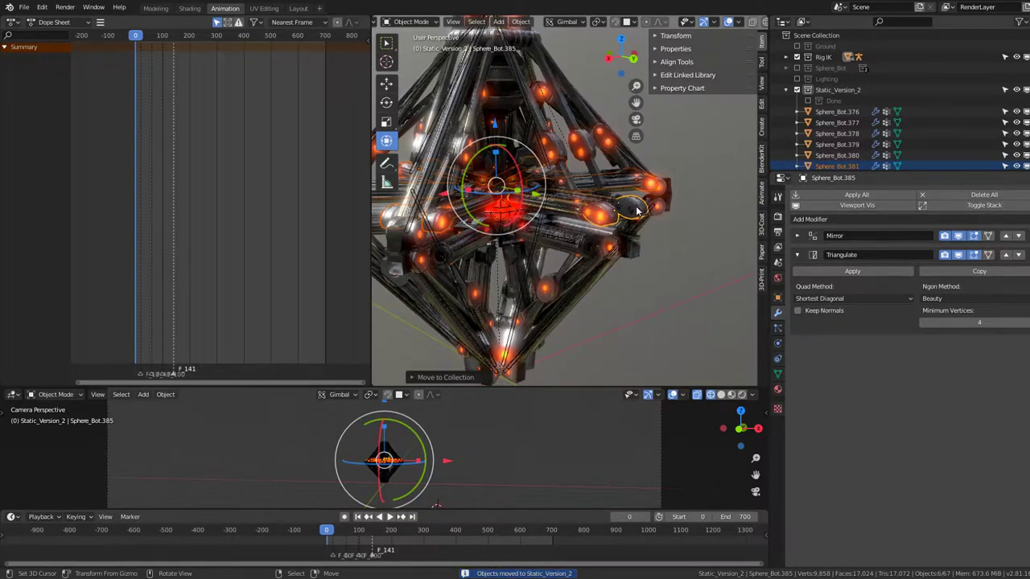
{"action": "key", "text": "m"}
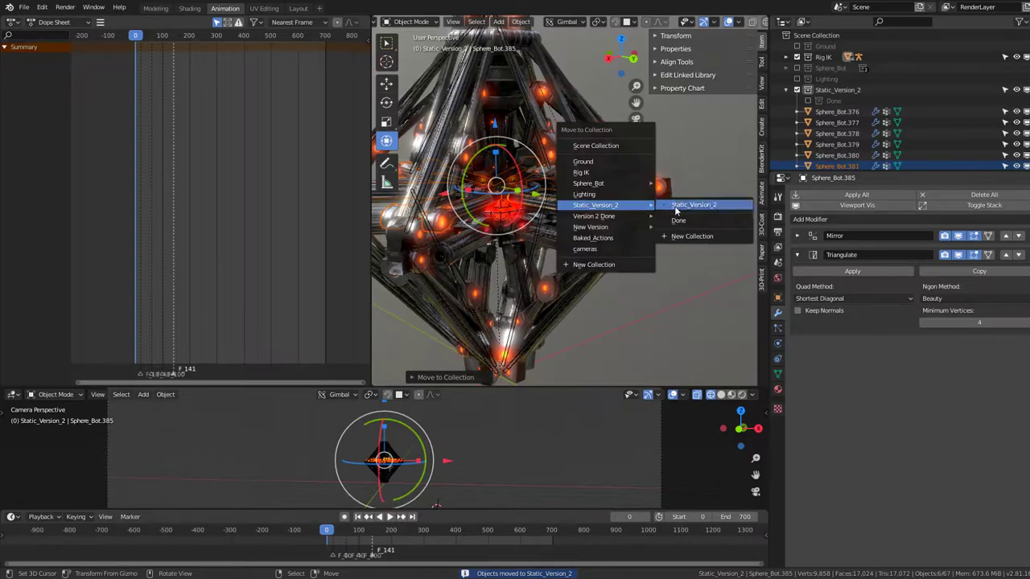
{"action": "left_click", "coordinate": [701, 220]}
Step: Move all pieces linked to Sphere_Bot.380's mesh into the Done collection
{"action": "left_click", "coordinate": [570, 223]}
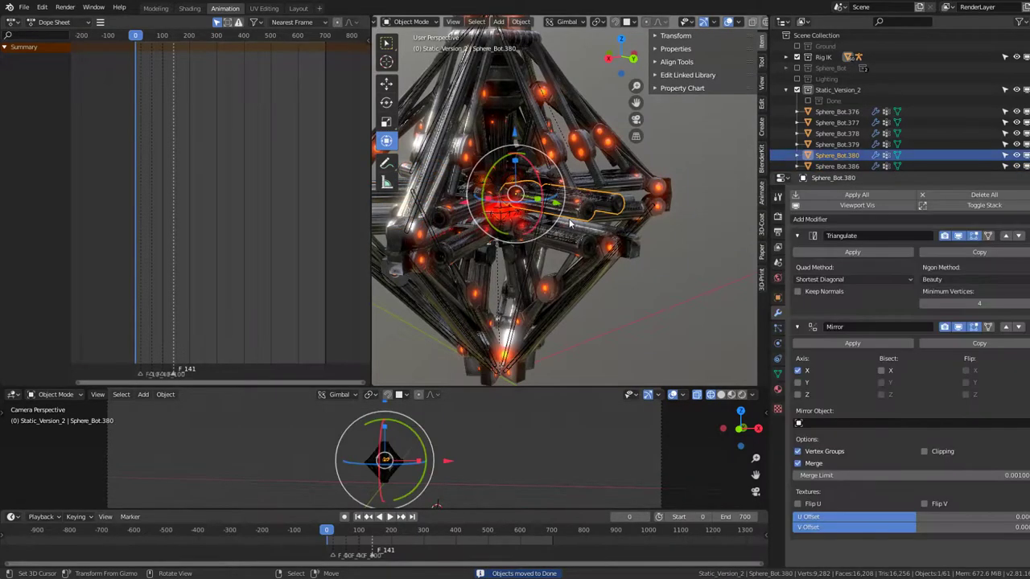
{"action": "key", "text": "shift+l"}
{"action": "left_click", "coordinate": [572, 214]}
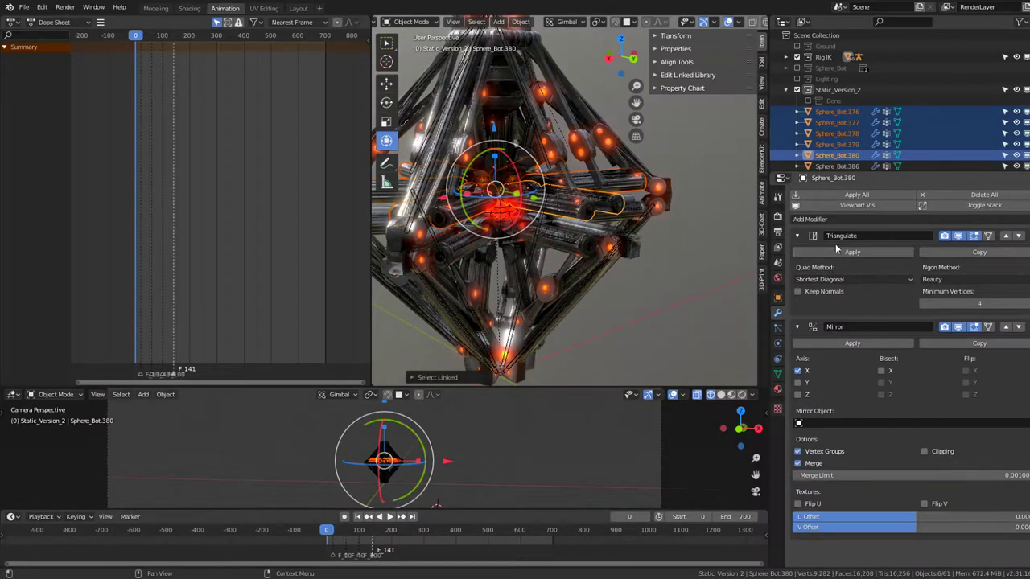
{"action": "key", "text": "m"}
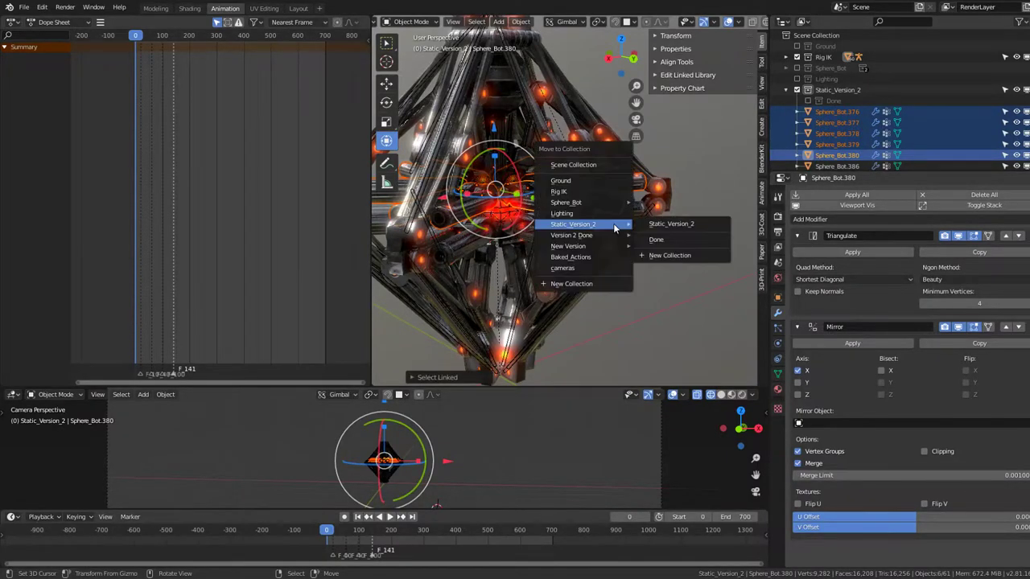
{"action": "left_click", "coordinate": [652, 235]}
Step: Move all pieces linked to Sphere_Bot.389's mesh into Static_Version_2 > Done
{"action": "left_click", "coordinate": [618, 235]}
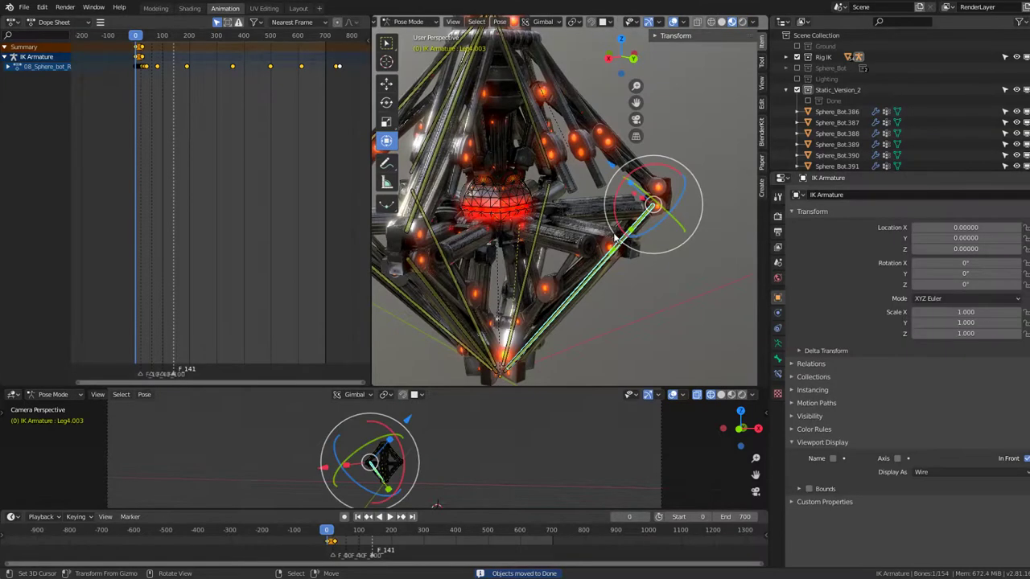
{"action": "left_click", "coordinate": [609, 235]}
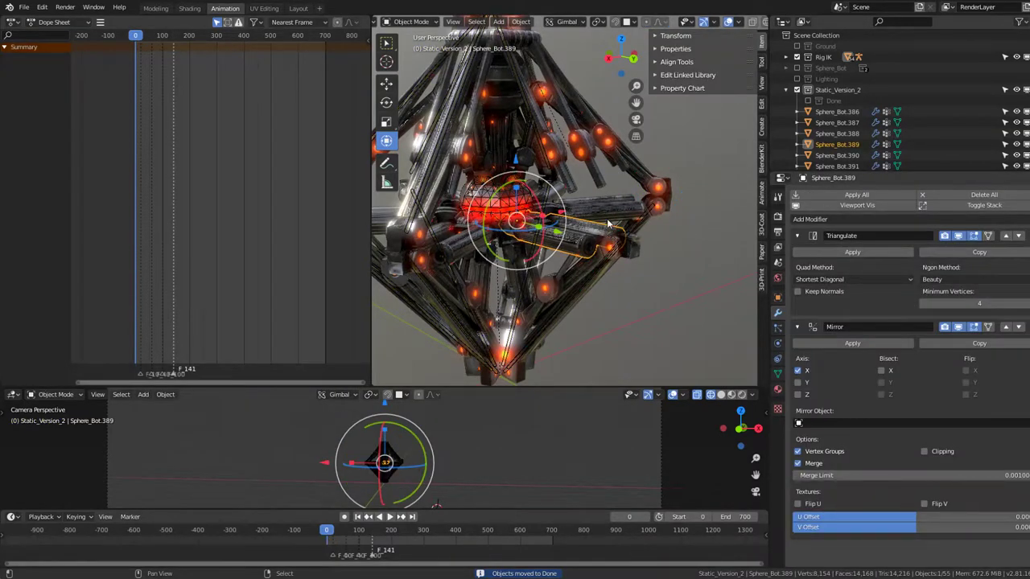
{"action": "key", "text": "shift+l"}
{"action": "left_click", "coordinate": [607, 218]}
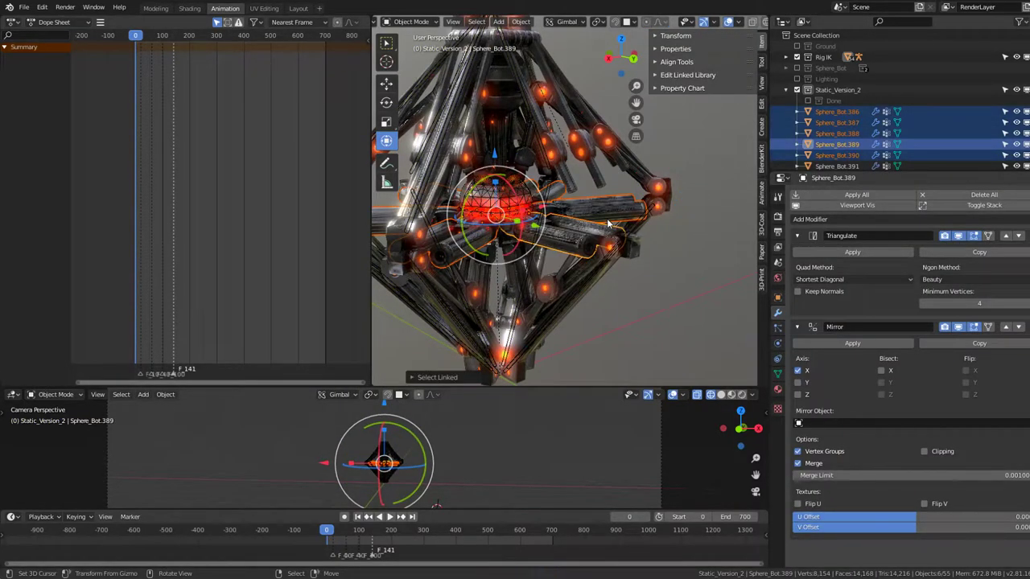
{"action": "key", "text": "m"}
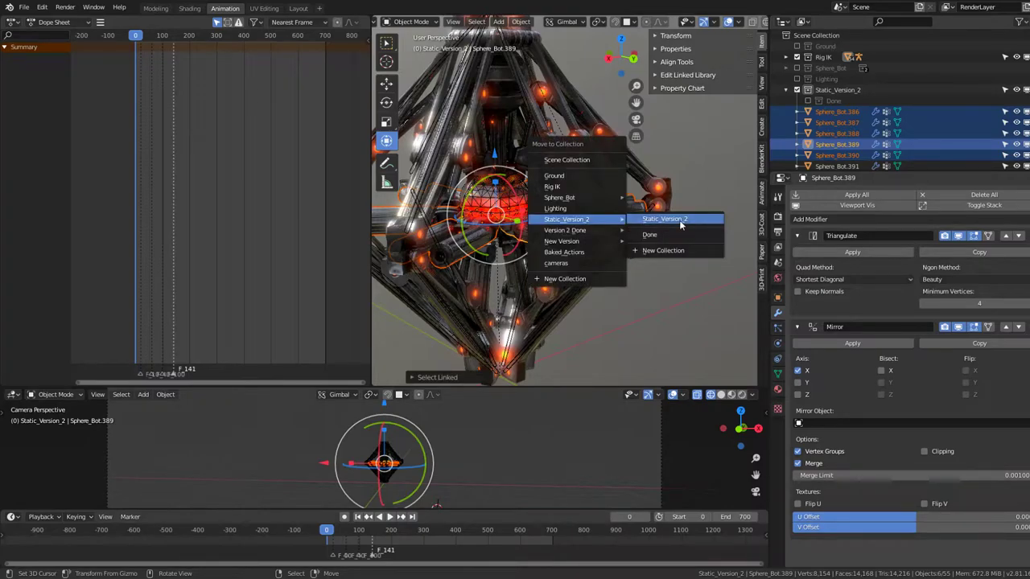
{"action": "left_click", "coordinate": [678, 220]}
{"action": "key", "text": "m"}
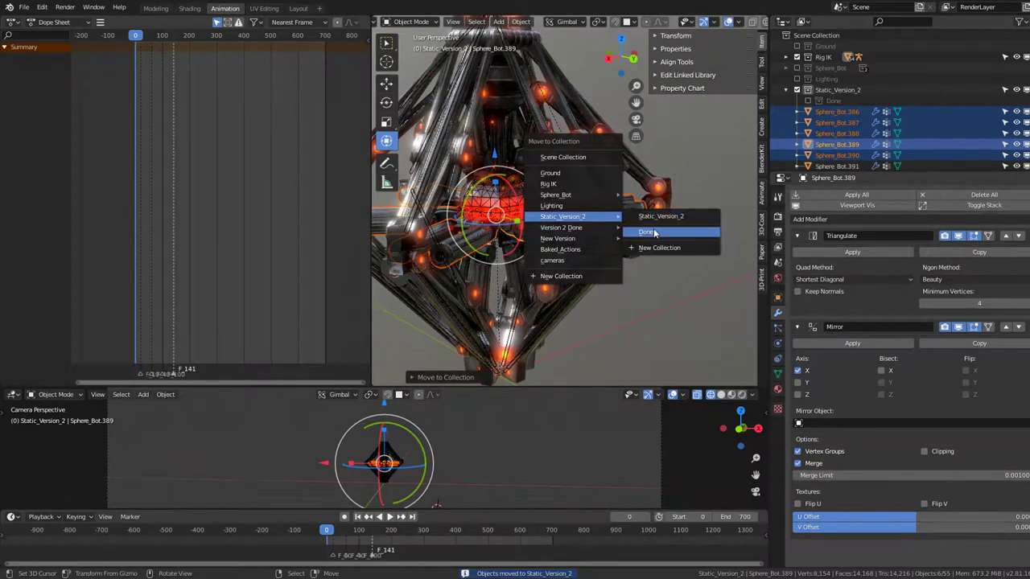
{"action": "left_click", "coordinate": [654, 233]}
Step: Move all strut pieces linked to Sphere_Bot.405's mesh into the Done collection
{"action": "left_click", "coordinate": [588, 184]}
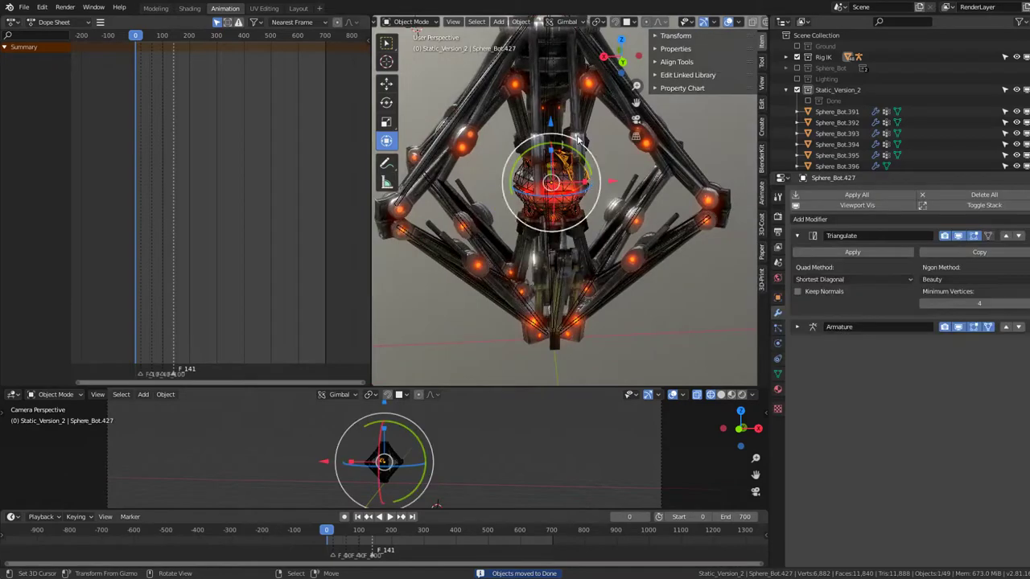
{"action": "left_click", "coordinate": [576, 140]}
{"action": "middle_click_drag", "start_coordinate": [577, 140], "coordinate": [606, 142]}
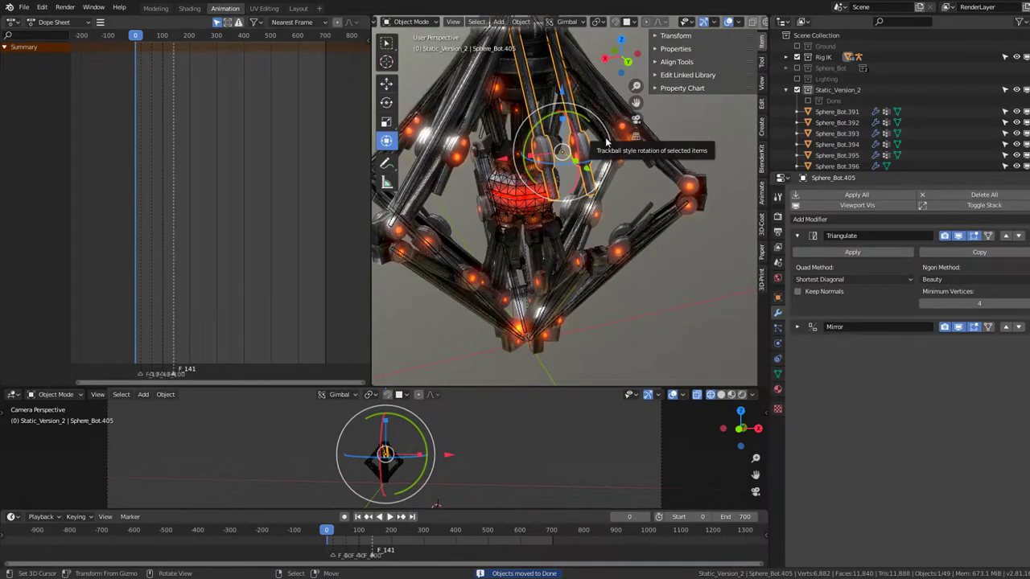
{"action": "key", "text": "shift+l"}
{"action": "left_click", "coordinate": [605, 141]}
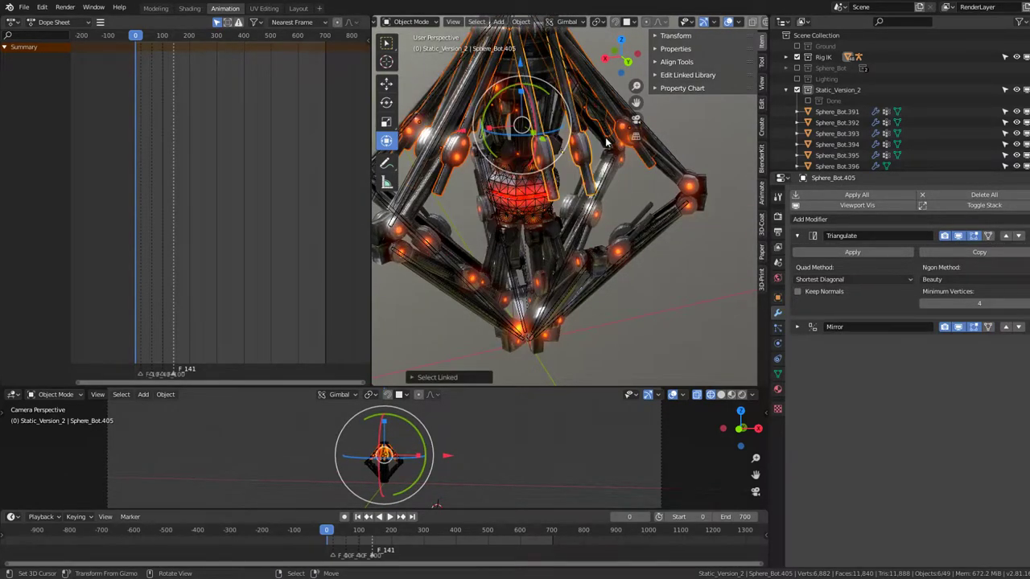
{"action": "key", "text": "m"}
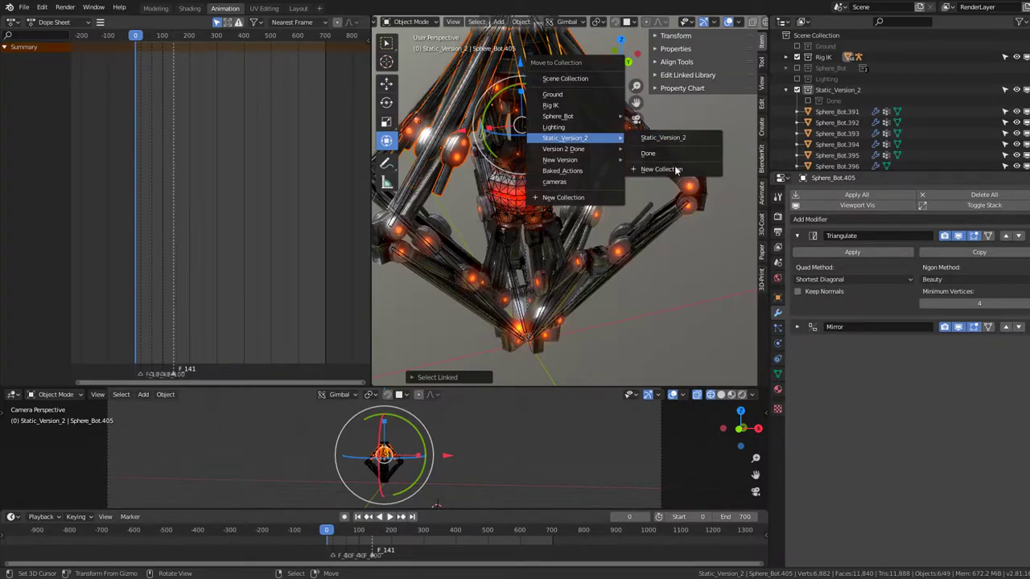
{"action": "left_click", "coordinate": [661, 154]}
{"action": "middle_click_drag", "start_coordinate": [661, 154], "coordinate": [524, 190]}
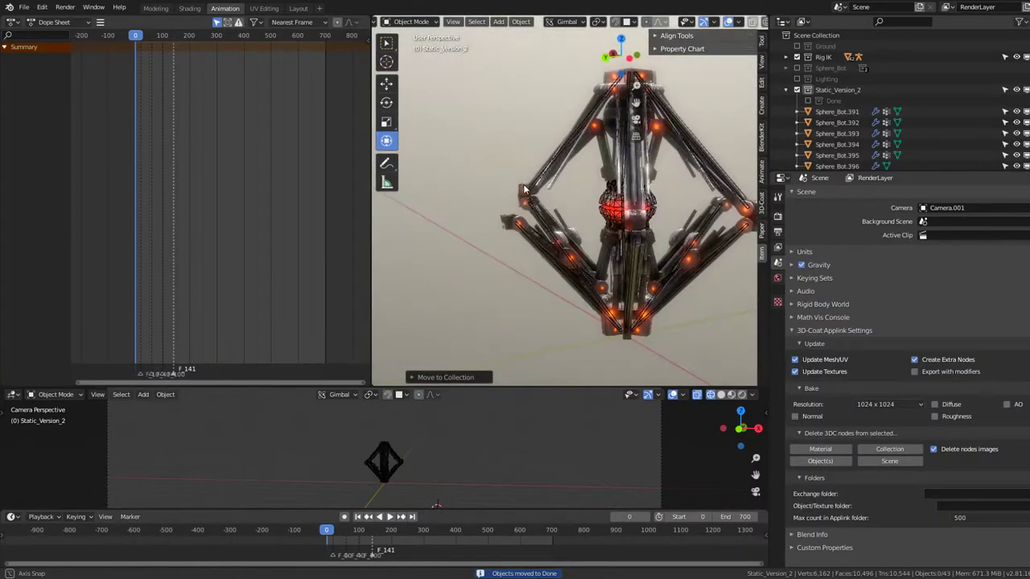
Step: Return the armature to Object Mode and hide all pieces sharing Sphere_Bot.418's mesh
{"action": "left_click", "coordinate": [539, 235]}
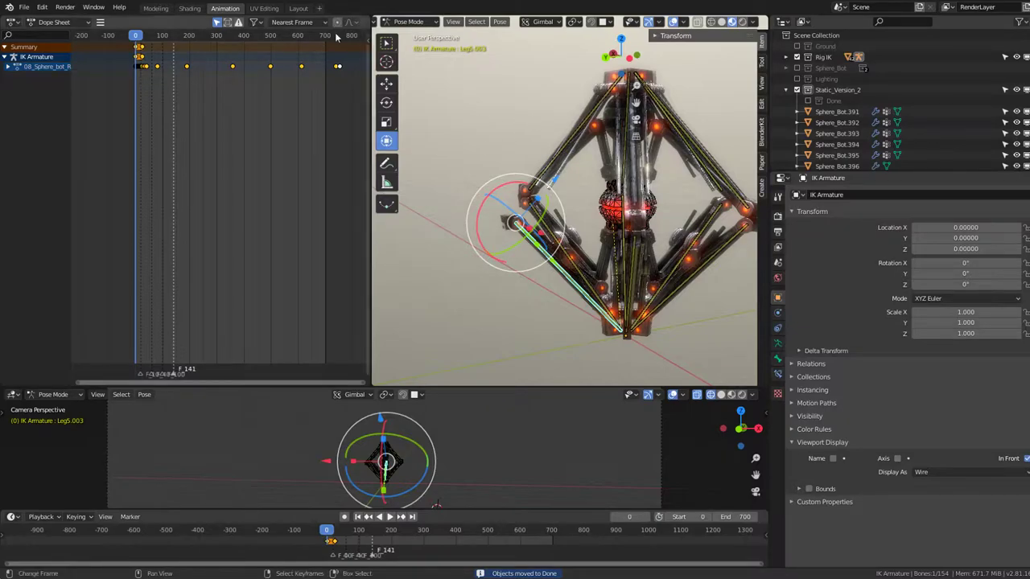
{"action": "left_click", "coordinate": [408, 22]}
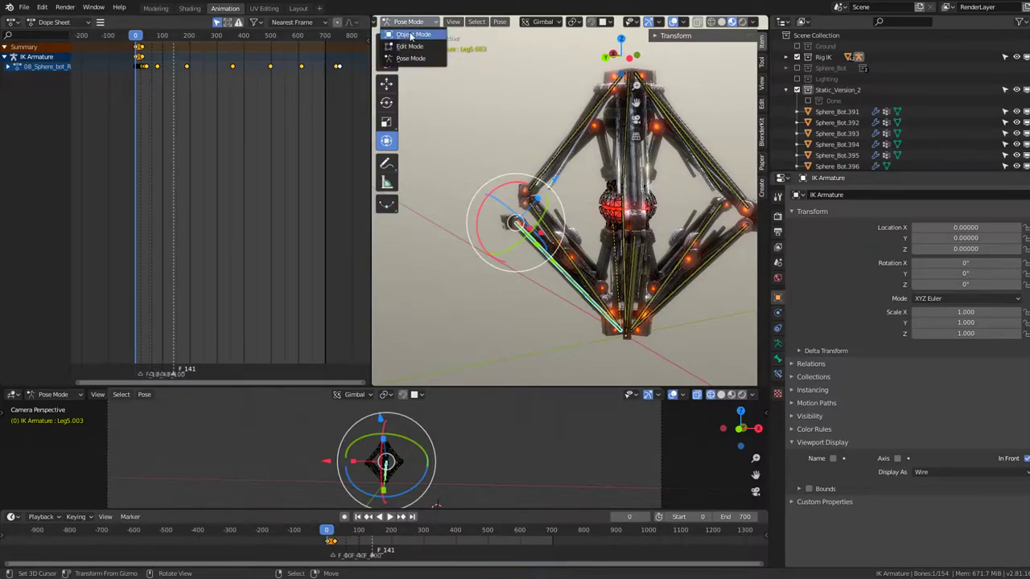
{"action": "left_click", "coordinate": [414, 36]}
{"action": "scroll", "coordinate": [588, 205], "scroll_direction": "up", "scroll_amount": 3}
{"action": "left_click", "coordinate": [499, 198]}
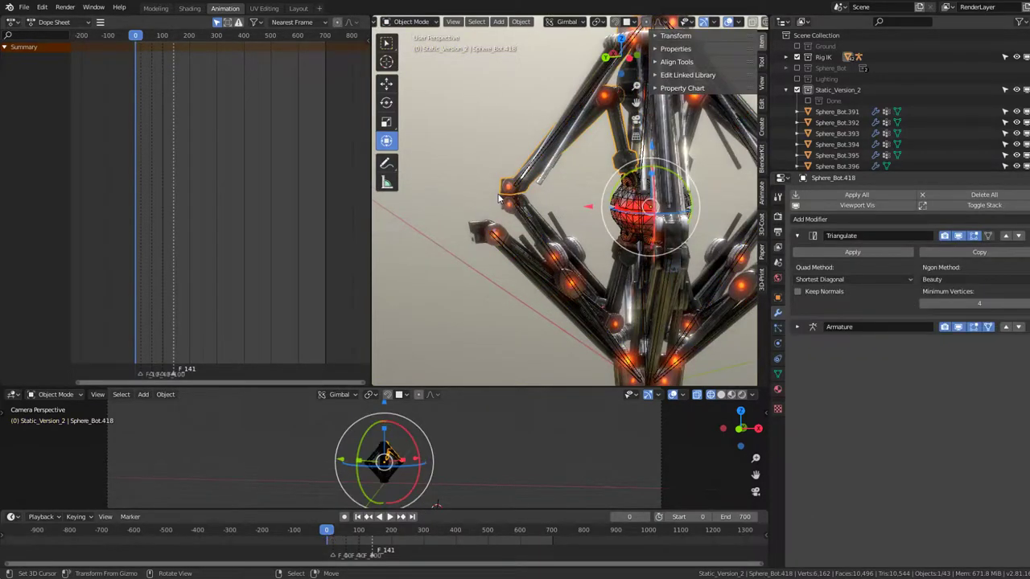
{"action": "middle_click_drag", "start_coordinate": [499, 197], "coordinate": [467, 209]}
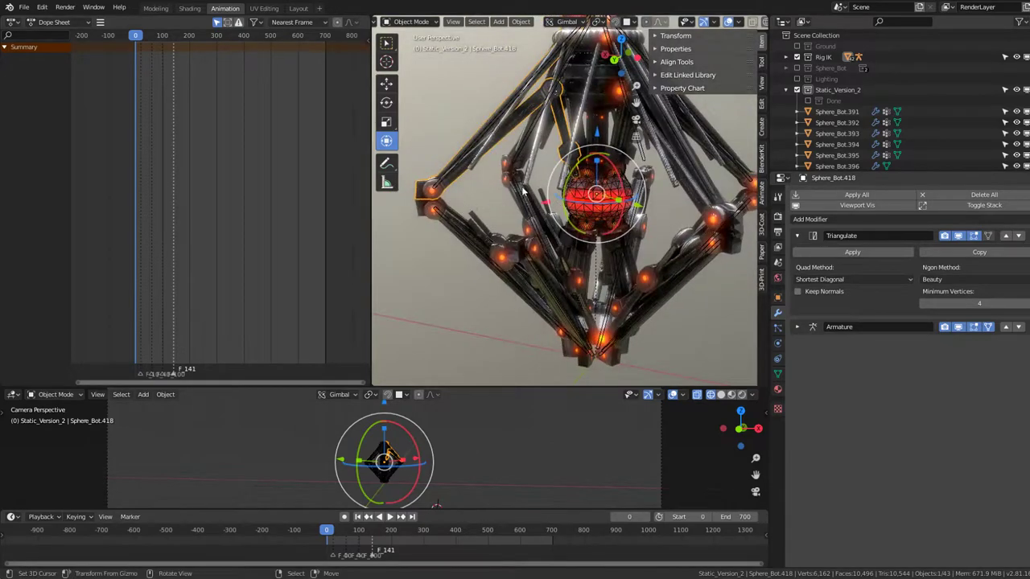
{"action": "key", "text": "shift+l"}
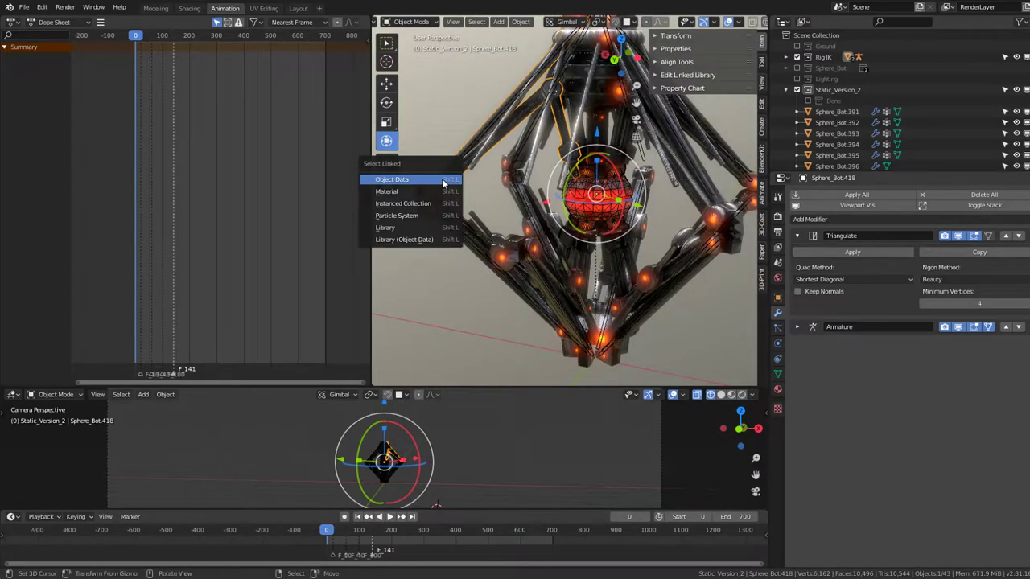
{"action": "left_click", "coordinate": [442, 183]}
{"action": "key", "text": "h"}
Step: Hide the left leg pieces linked to Sphere_Bot.447's mesh
{"action": "left_click", "coordinate": [434, 226]}
{"action": "left_click", "coordinate": [429, 215]}
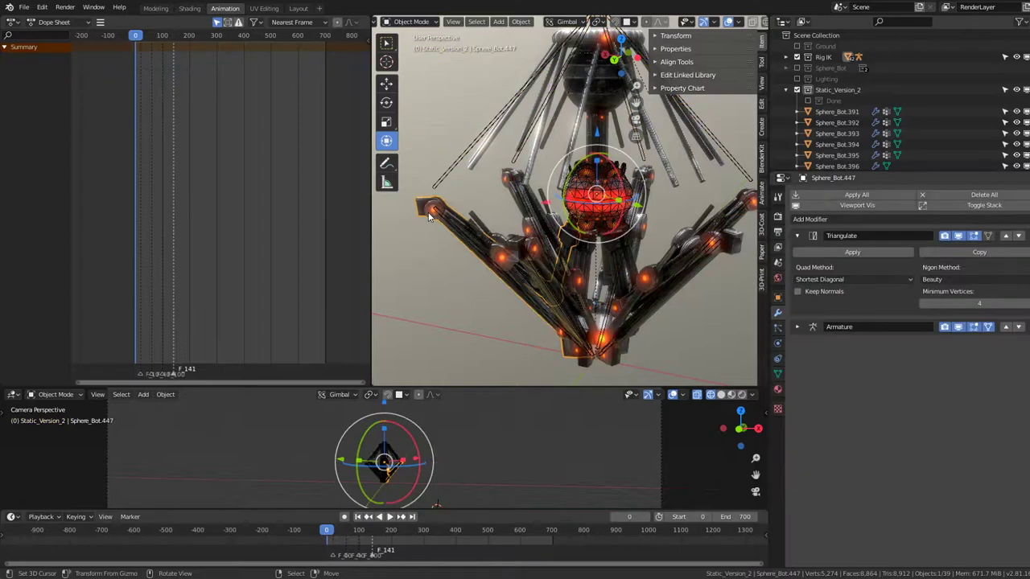
{"action": "key", "text": "shift+l"}
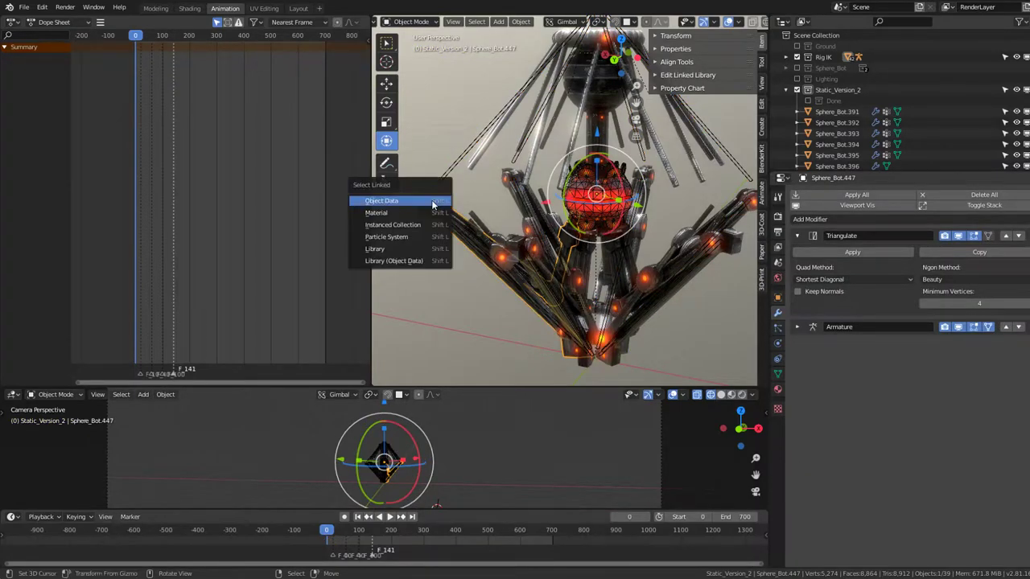
{"action": "left_click", "coordinate": [431, 200]}
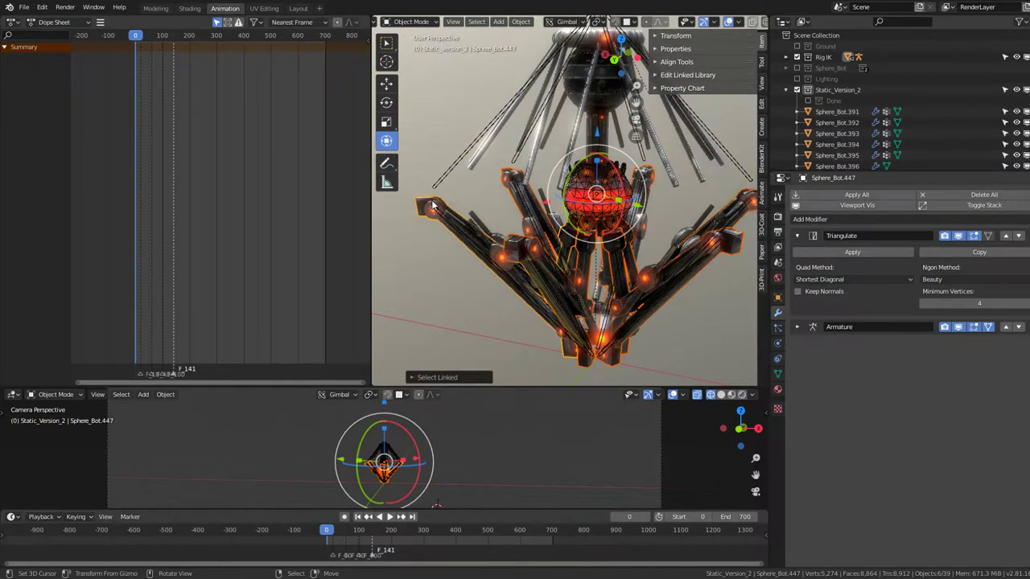
{"action": "key", "text": "h"}
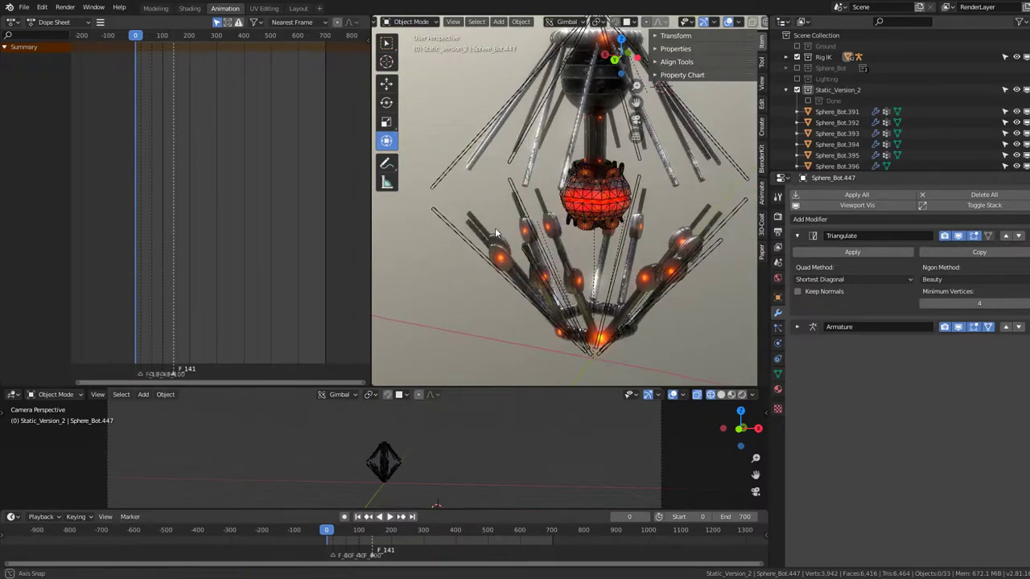
Step: Move the linked long rod pieces into Static_Version_2 > Done
{"action": "middle_click_drag", "start_coordinate": [499, 209], "coordinate": [570, 158]}
{"action": "left_click", "coordinate": [570, 158]}
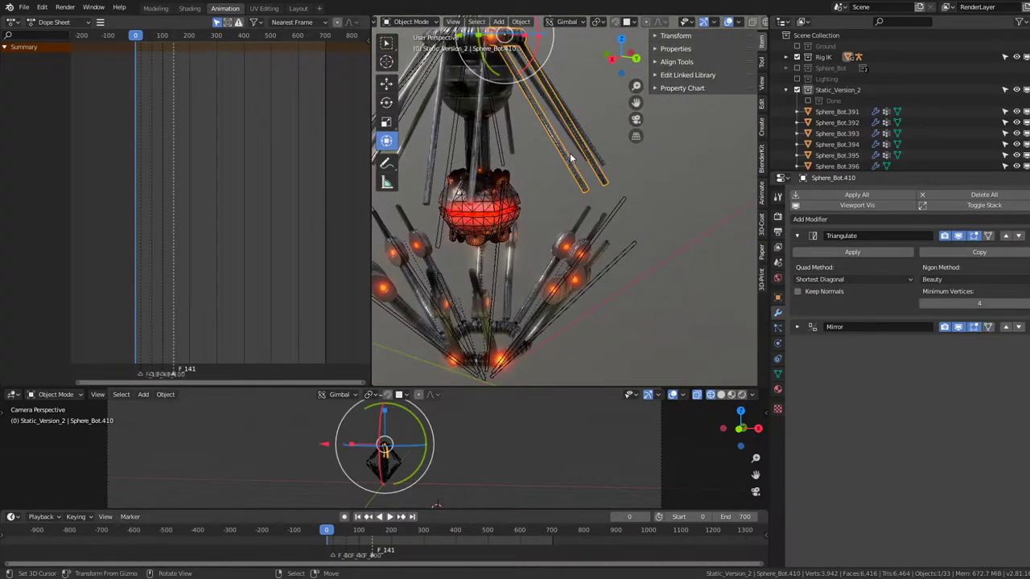
{"action": "key", "text": "shift+l"}
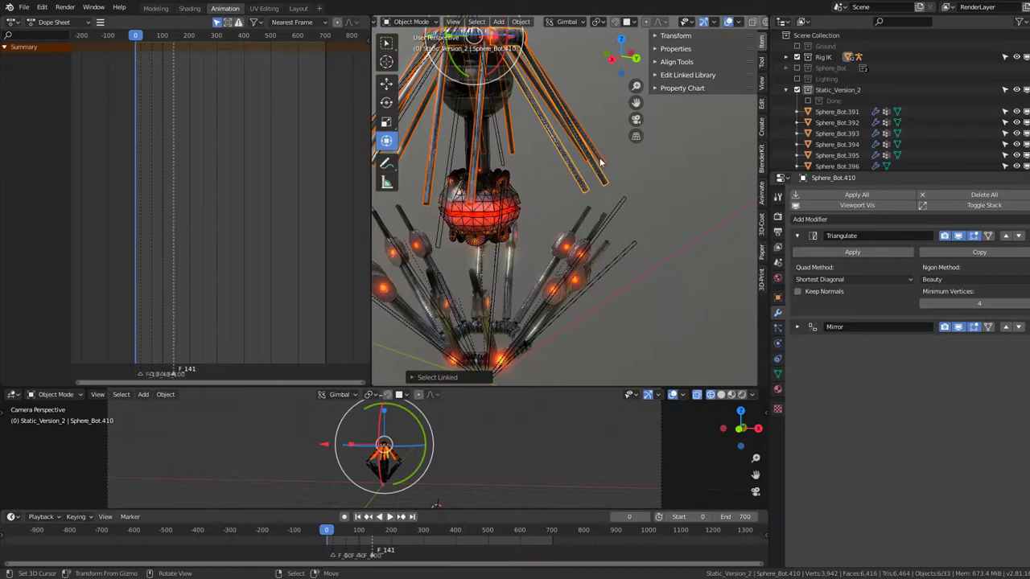
{"action": "key", "text": "m"}
{"action": "left_click", "coordinate": [643, 174]}
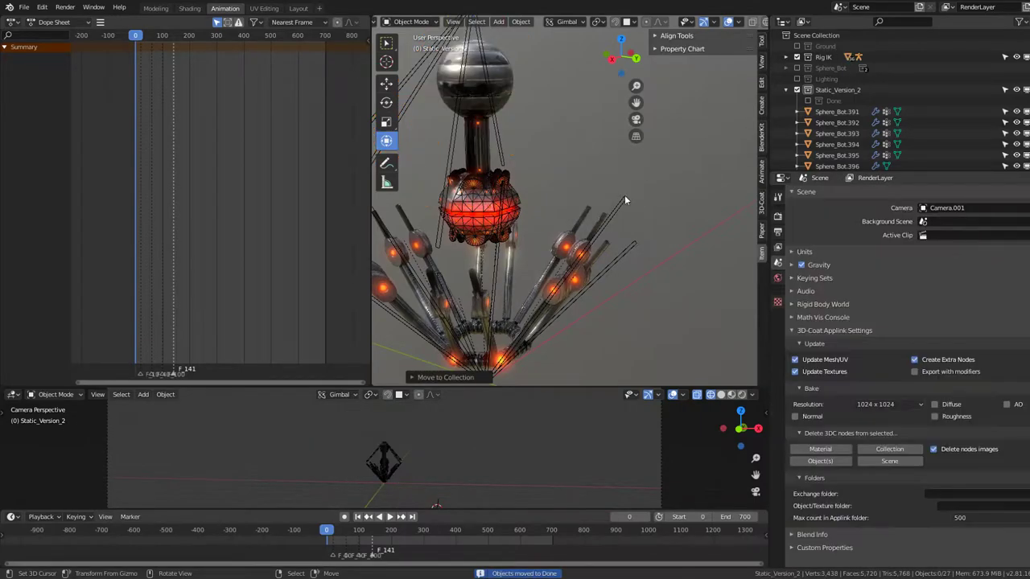
{"action": "left_click", "coordinate": [585, 218]}
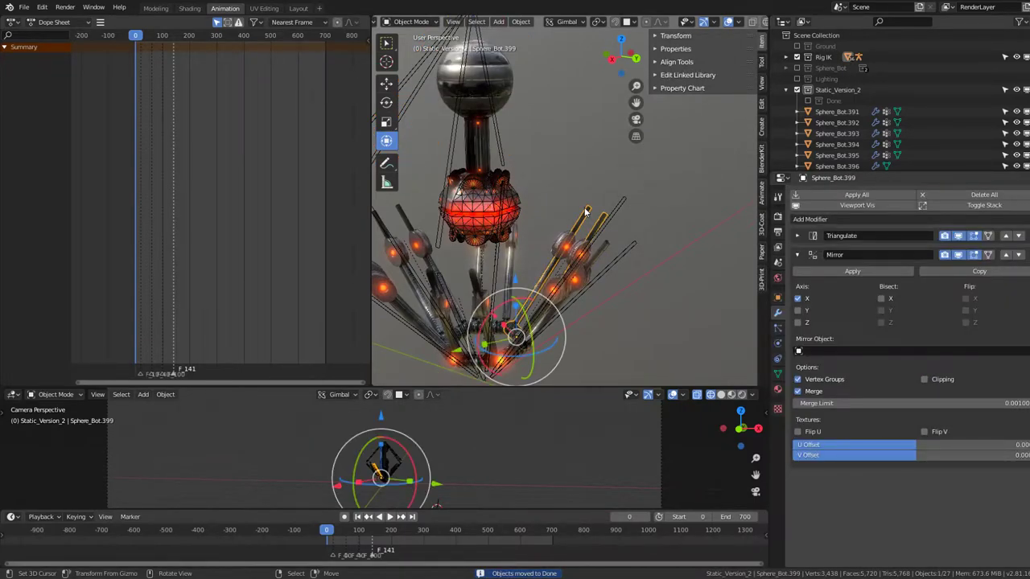
Step: Move the linked strand pieces into Done and select the red body Sphere_Bot.445
{"action": "key", "text": "shift+l"}
{"action": "left_click", "coordinate": [586, 211]}
{"action": "key", "text": "m"}
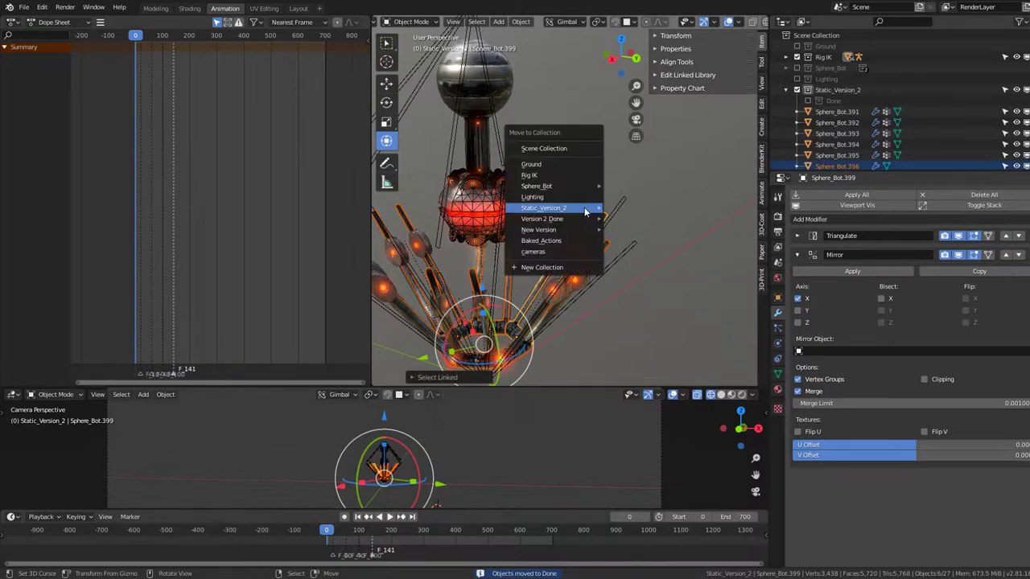
{"action": "left_click", "coordinate": [626, 223]}
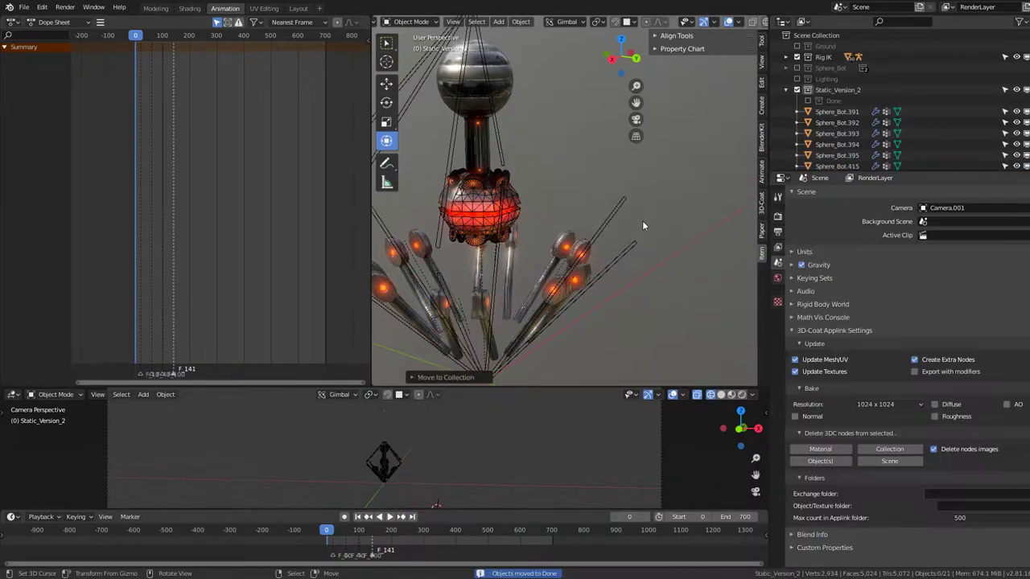
{"action": "left_click", "coordinate": [544, 257]}
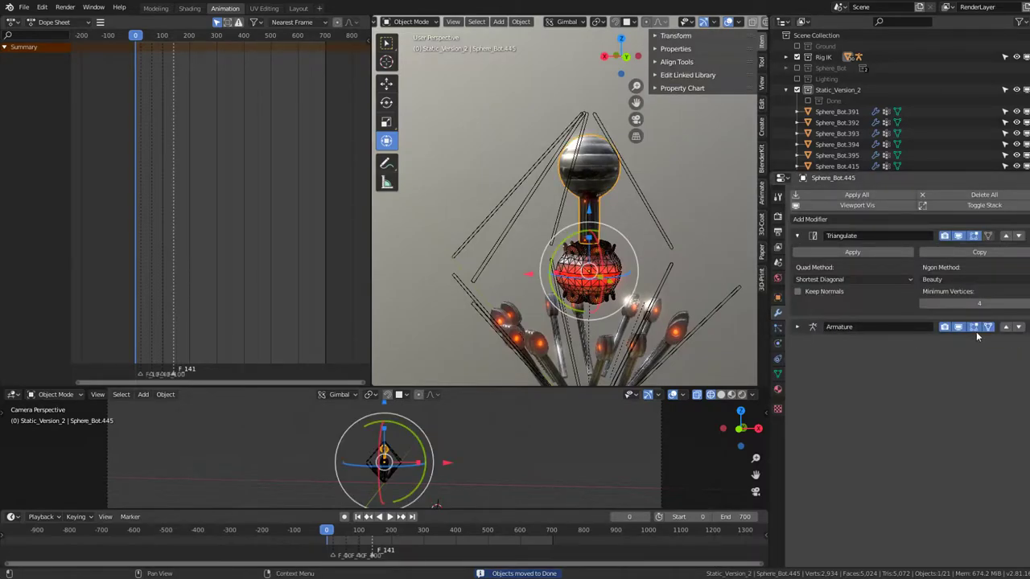
{"action": "mouse_move", "coordinate": [619, 249]}
{"action": "middle_mouse_down"}
{"action": "mouse_move", "coordinate": [600, 227]}
{"action": "mouse_move", "coordinate": [617, 203]}
{"action": "middle_mouse_up"}
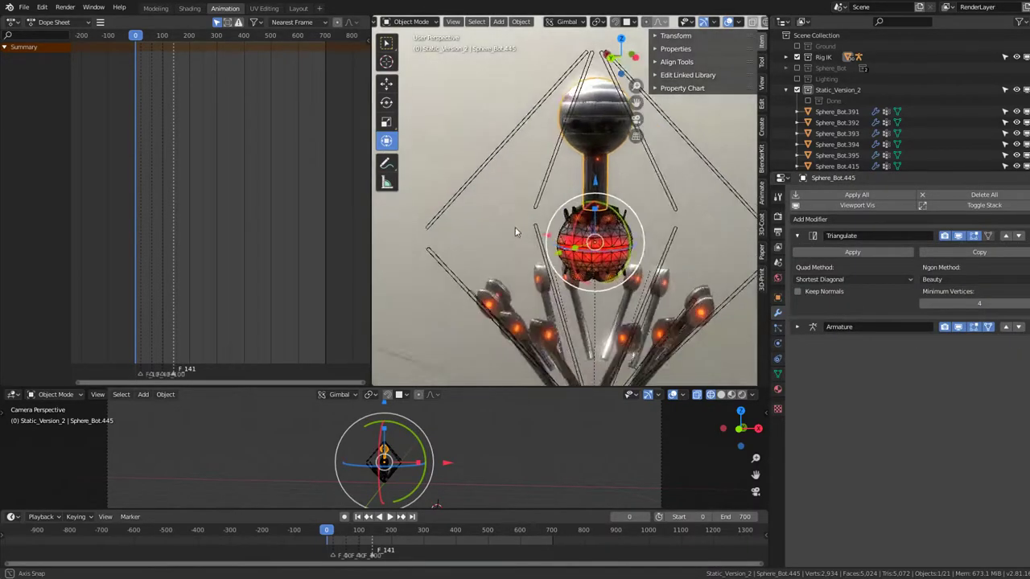
Step: Put the IK Armature in Pose Mode and reveal its hidden bones with Alt+H
{"action": "left_click", "coordinate": [617, 207]}
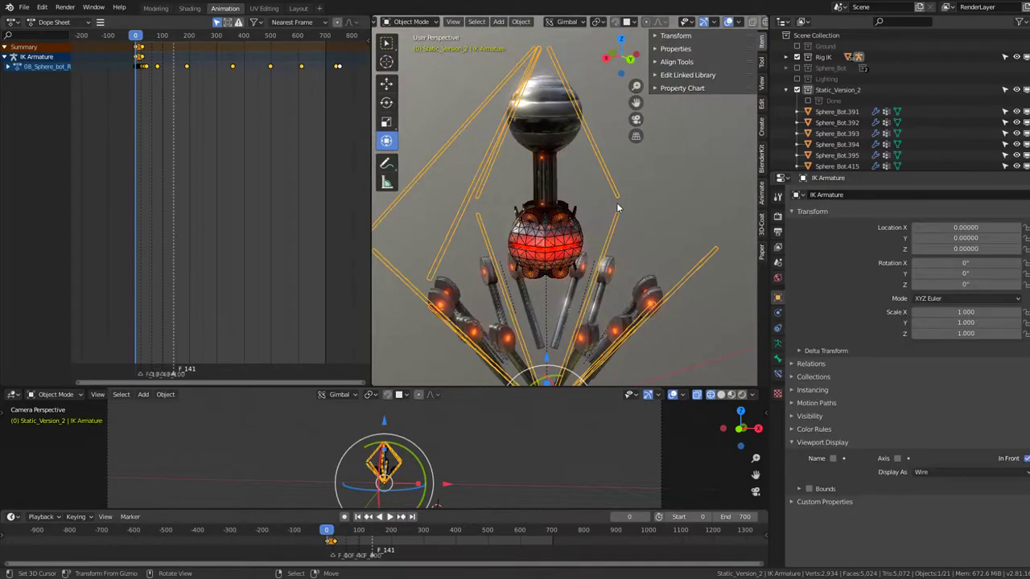
{"action": "left_click", "coordinate": [408, 23]}
{"action": "left_click", "coordinate": [410, 59]}
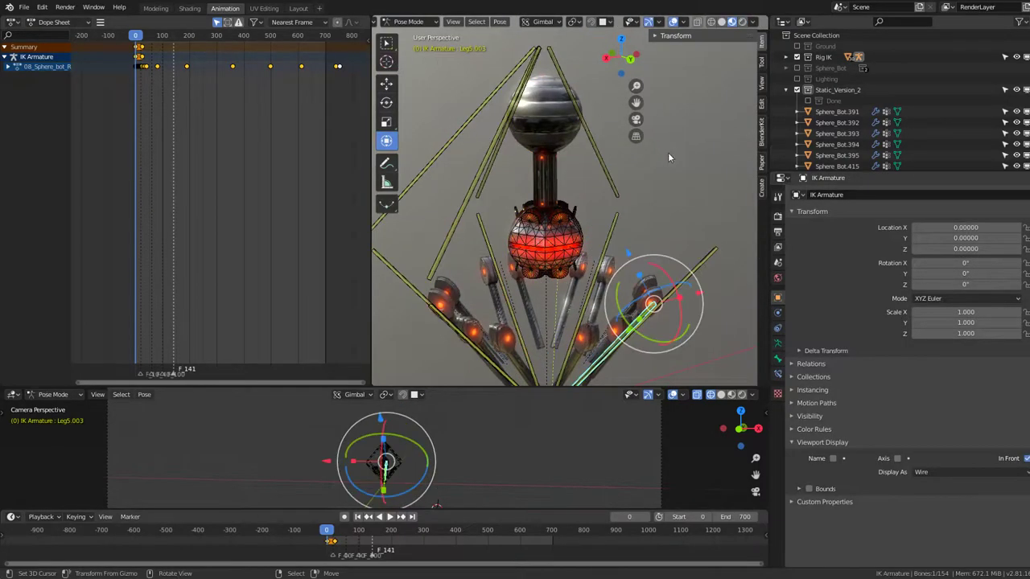
{"action": "key", "text": "alt+h"}
Step: Show armature bone layers 1 and 2, reselect the sphere body, and use solid shading
{"action": "left_click", "coordinate": [777, 344]}
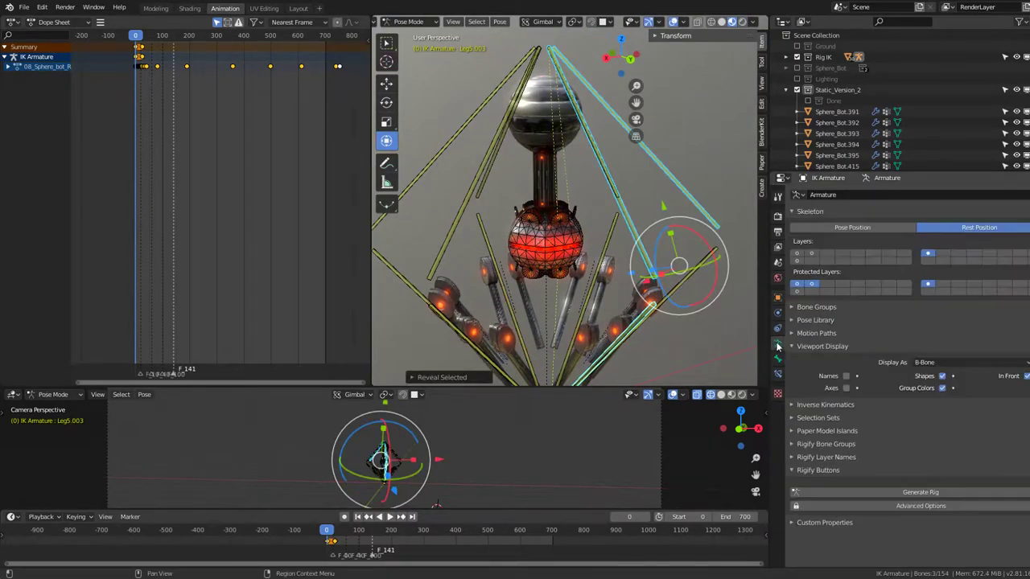
{"action": "left_click", "coordinate": [797, 253]}
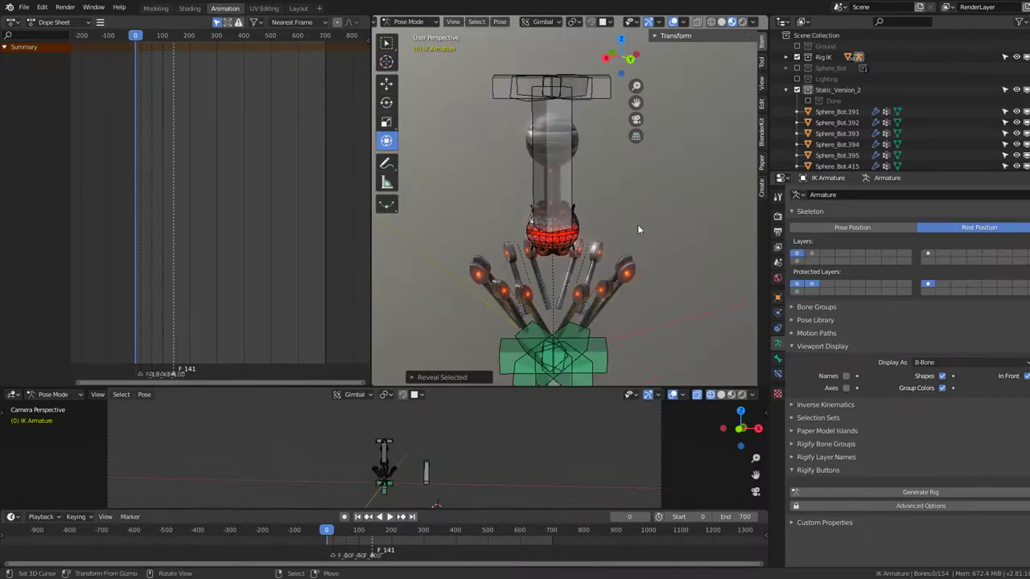
{"action": "left_click", "coordinate": [811, 253], "text": "shift"}
{"action": "scroll", "coordinate": [586, 219], "scroll_direction": "up", "scroll_amount": 4}
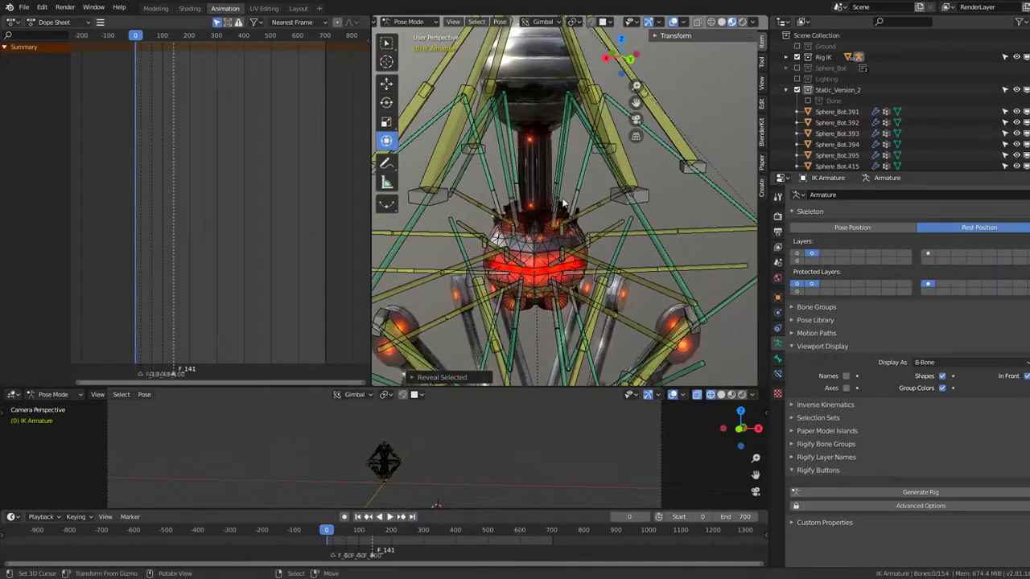
{"action": "scroll", "coordinate": [538, 108], "scroll_direction": "down", "scroll_amount": 4}
{"action": "left_click", "coordinate": [538, 107]}
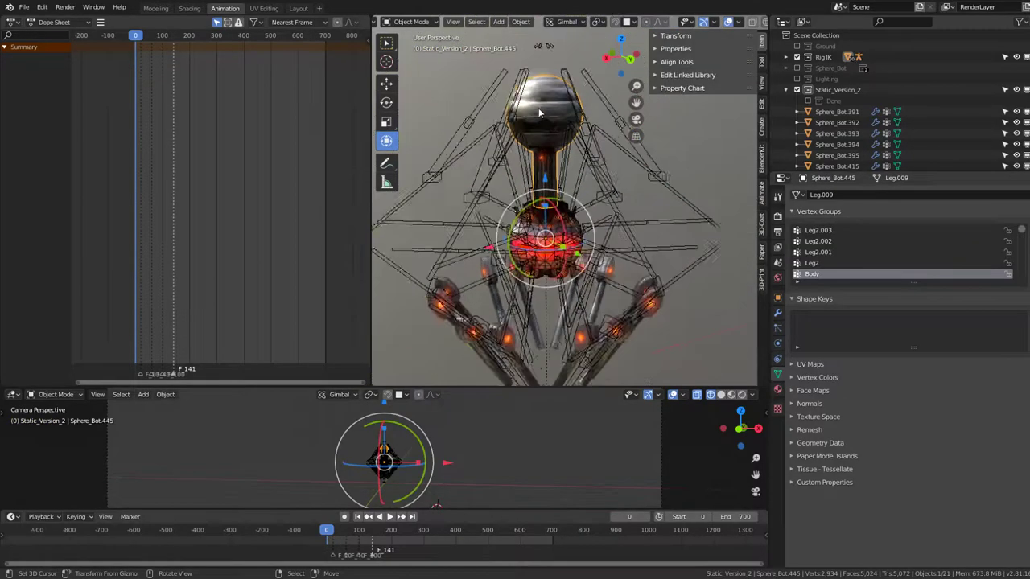
{"action": "scroll", "coordinate": [734, 22], "scroll_direction": "down", "scroll_amount": 2}
{"action": "left_click", "coordinate": [721, 22]}
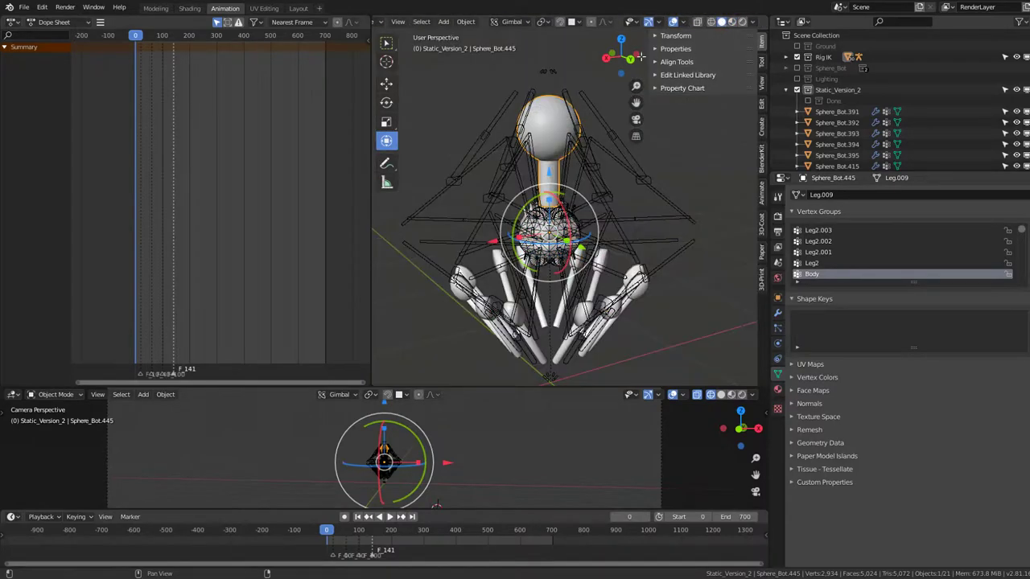
{"action": "scroll", "coordinate": [570, 24], "scroll_direction": "up", "scroll_amount": 2}
{"action": "left_click", "coordinate": [437, 24]}
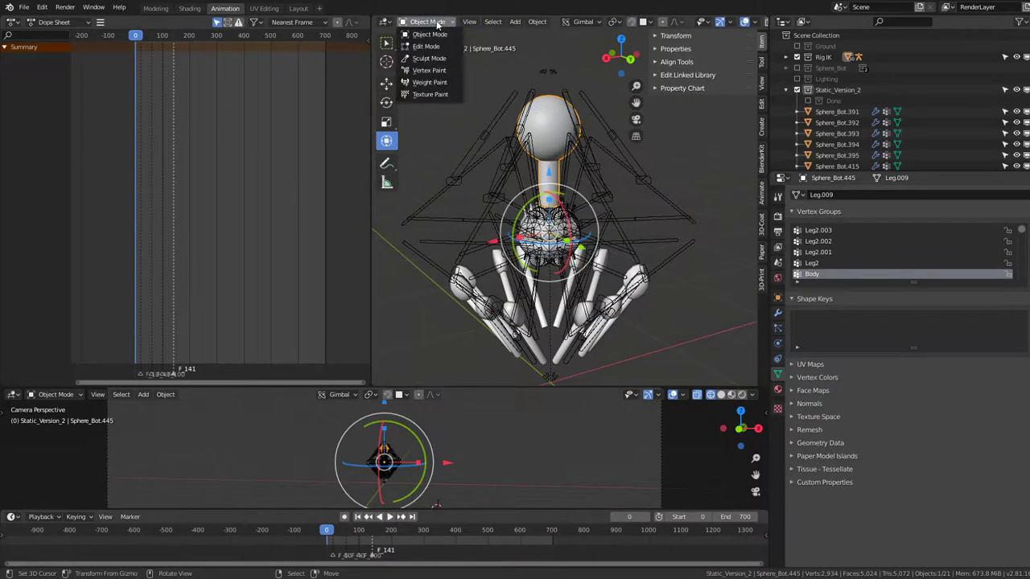
Step: Check in Weight Paint that the head belongs to the Body group, then return to Object Mode
{"action": "left_click", "coordinate": [442, 82]}
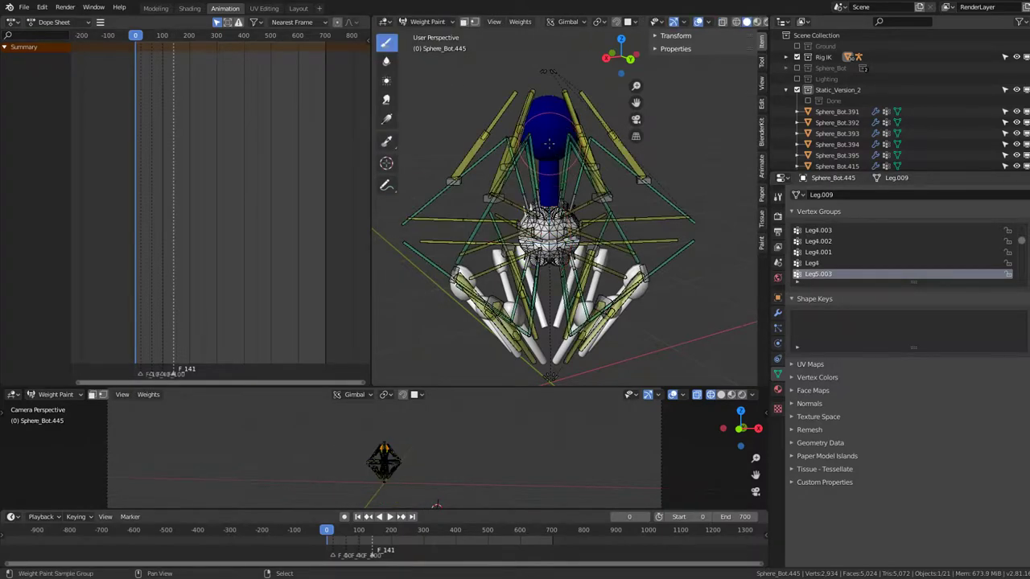
{"action": "left_click", "coordinate": [549, 144], "text": "ctrl"}
{"action": "left_click", "coordinate": [550, 144], "text": "ctrl+shift"}
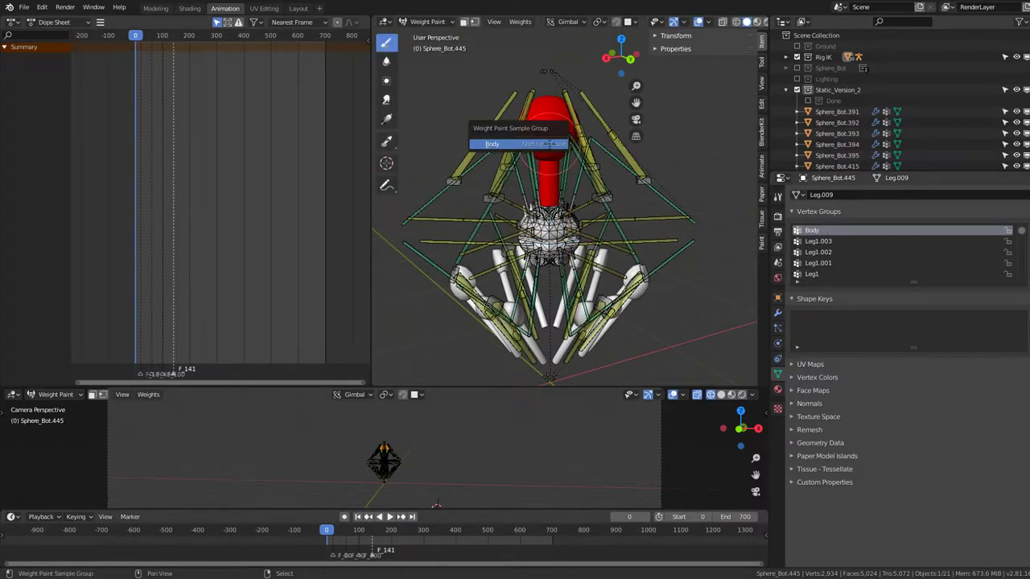
{"action": "left_click", "coordinate": [415, 24]}
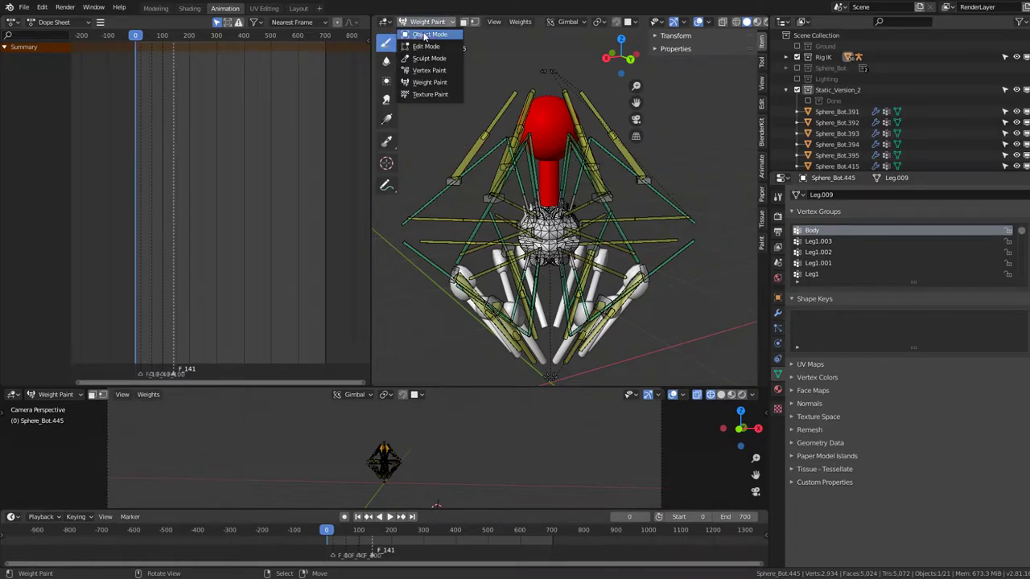
{"action": "left_click", "coordinate": [426, 44]}
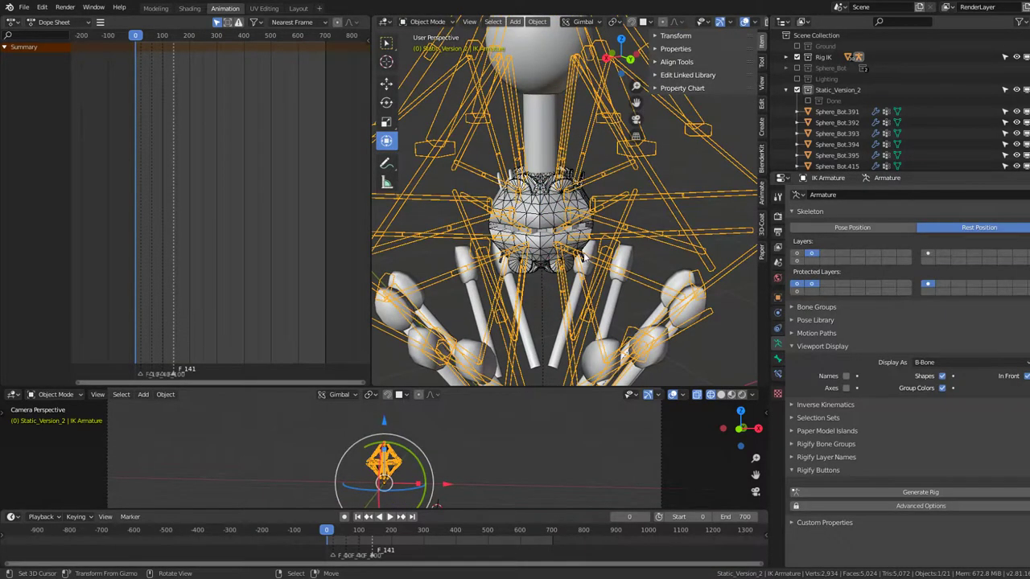
Step: In Pose Mode, show only bone layer 1, then hide and reveal neck bone Bone.001
{"action": "left_click", "coordinate": [431, 21]}
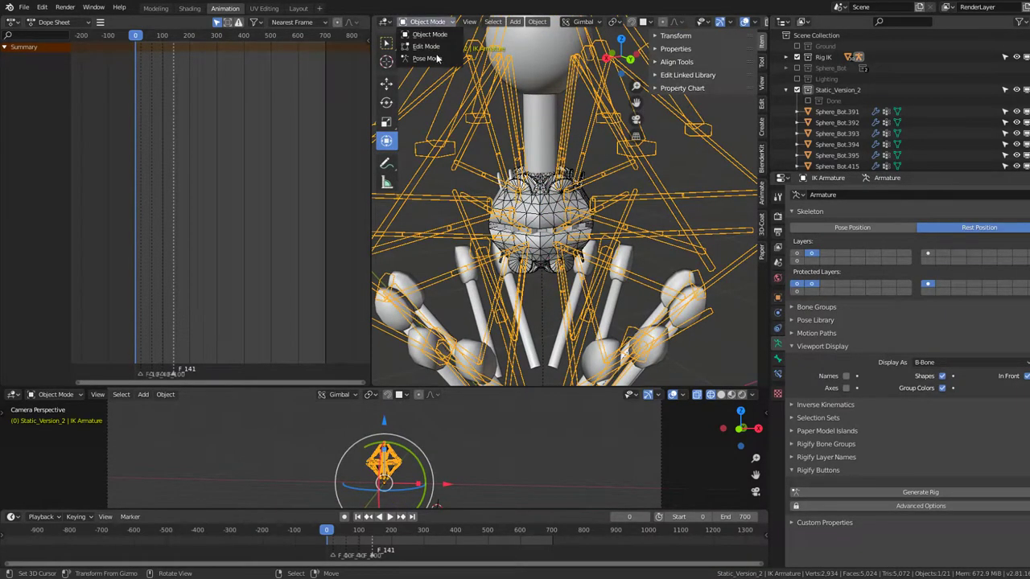
{"action": "left_click", "coordinate": [439, 65]}
{"action": "middle_click_drag", "start_coordinate": [608, 206], "coordinate": [764, 226]}
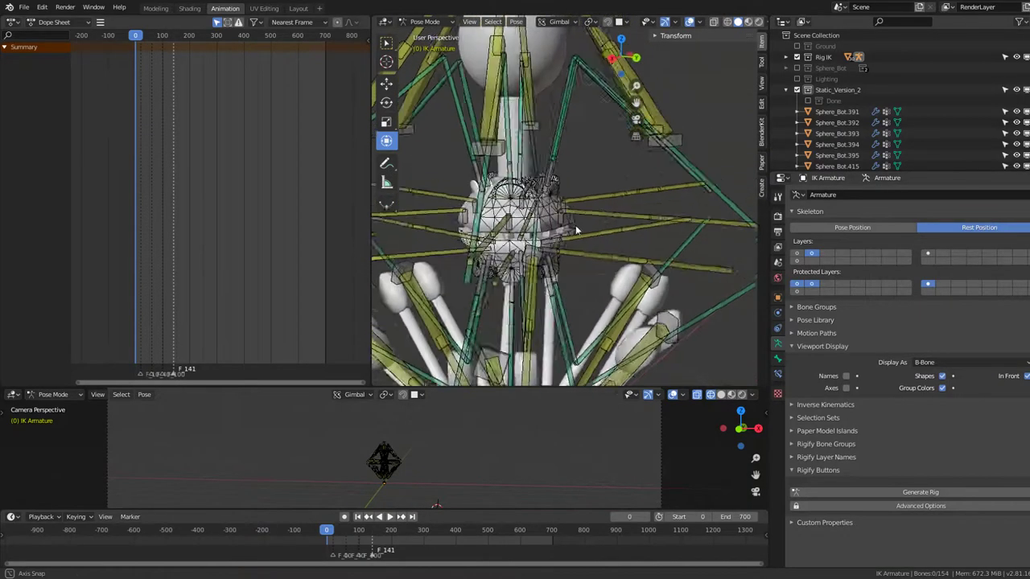
{"action": "left_click", "coordinate": [797, 254]}
{"action": "left_click", "coordinate": [531, 146]}
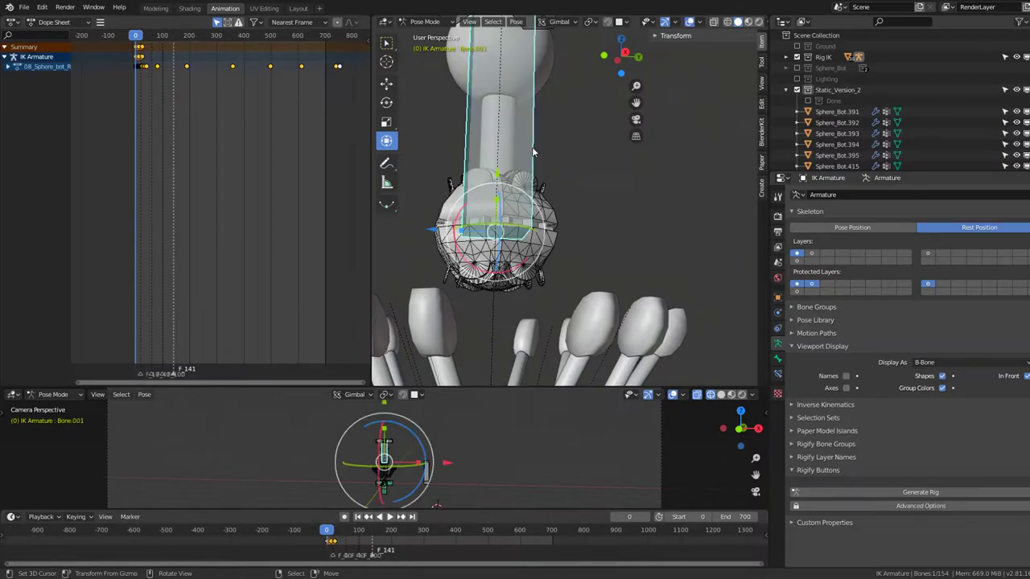
{"action": "key", "text": "h"}
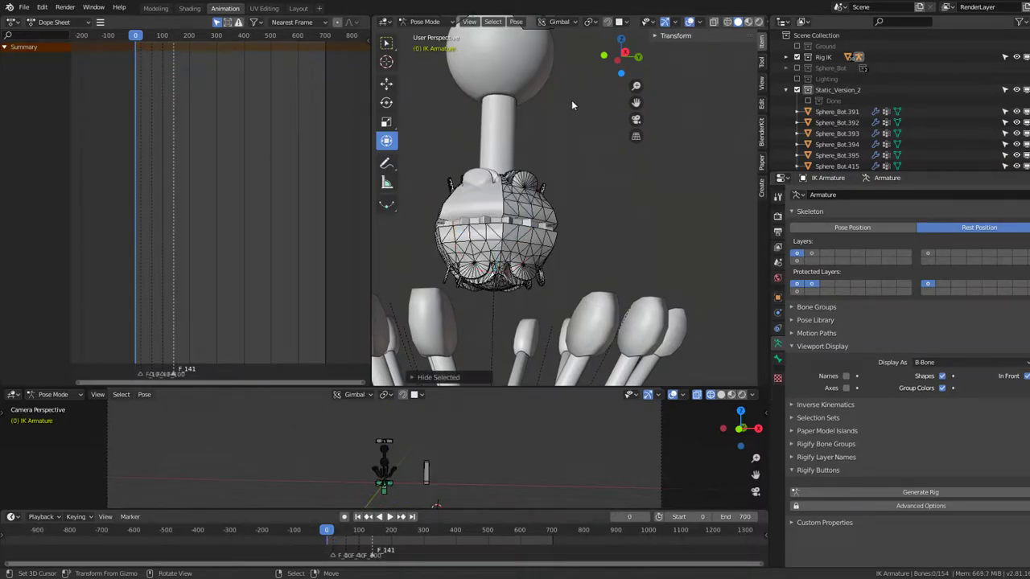
{"action": "mouse_move", "coordinate": [571, 99]}
{"action": "middle_mouse_down"}
{"action": "mouse_move", "coordinate": [569, 219]}
{"action": "mouse_move", "coordinate": [553, 78]}
{"action": "middle_mouse_up"}
{"action": "key", "text": "alt+h"}
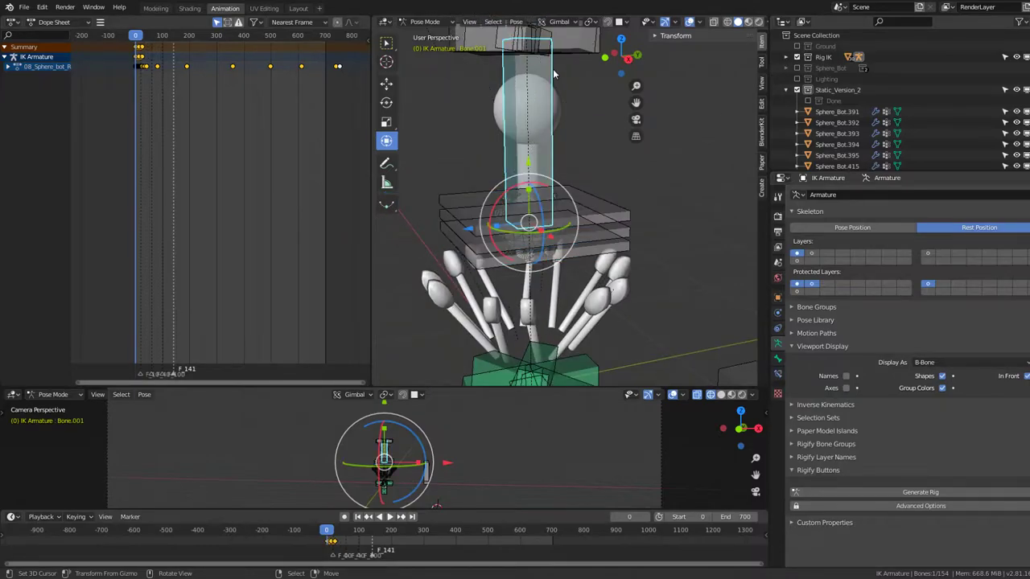
Step: Try rotating the selected bone, which Rest Position blocks
{"action": "key", "text": "r"}
{"action": "scroll", "coordinate": [579, 145], "scroll_direction": "down", "scroll_amount": 3}
{"action": "key", "text": "r"}
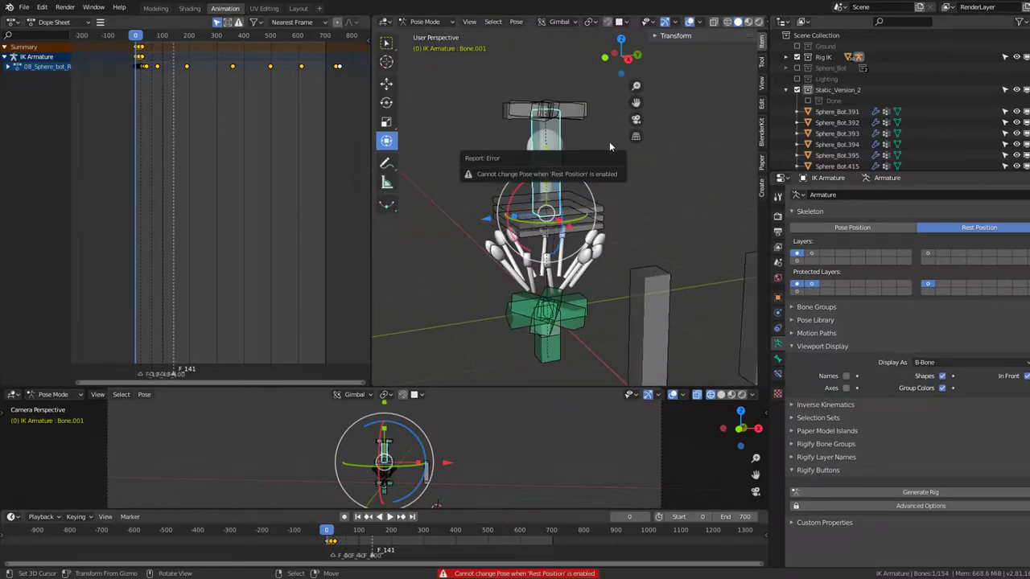
{"action": "scroll", "coordinate": [608, 146], "scroll_direction": "up", "scroll_amount": 2}
{"action": "scroll", "coordinate": [623, 169], "scroll_direction": "up", "scroll_amount": 1}
{"action": "scroll", "coordinate": [623, 169], "scroll_direction": "up", "scroll_amount": 1}
Step: Select the Body_Up and Body_Down plate bones, then return to Object Mode on Sphere_Bot.445
{"action": "left_click", "coordinate": [622, 169]}
{"action": "left_click", "coordinate": [618, 213]}
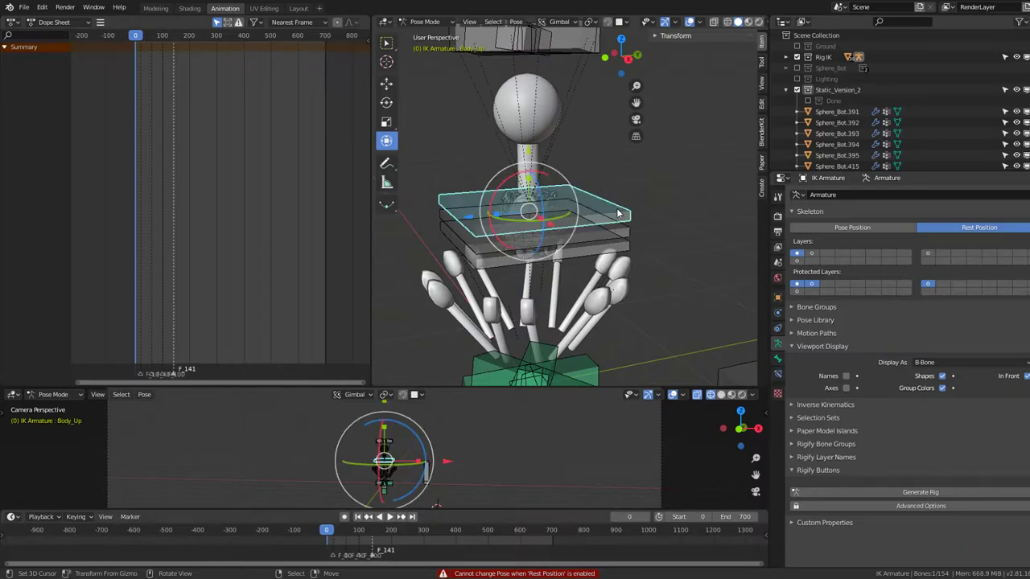
{"action": "left_click", "coordinate": [633, 228]}
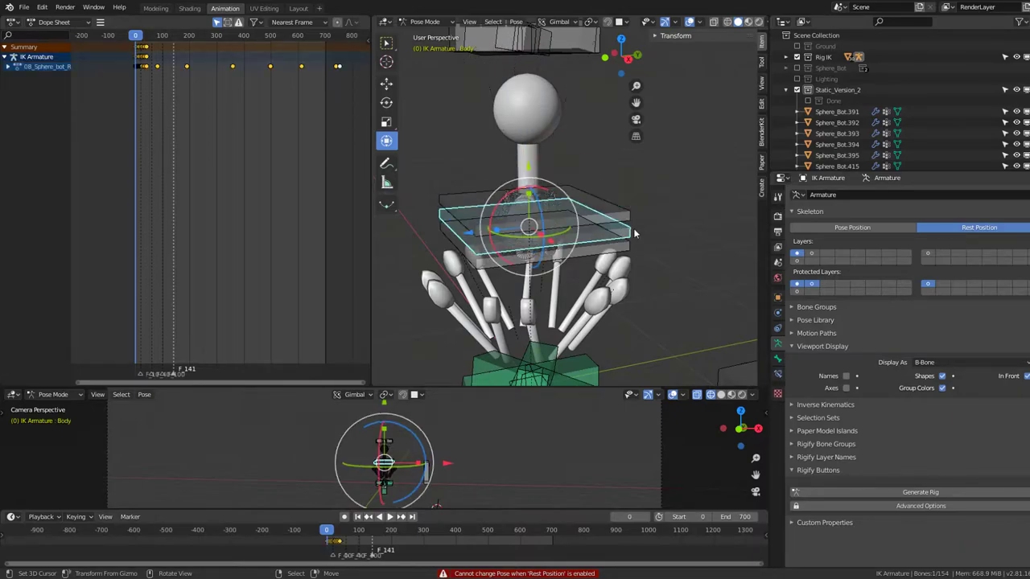
{"action": "left_click", "coordinate": [630, 229]}
{"action": "left_click", "coordinate": [632, 242]}
{"action": "left_click", "coordinate": [627, 229]}
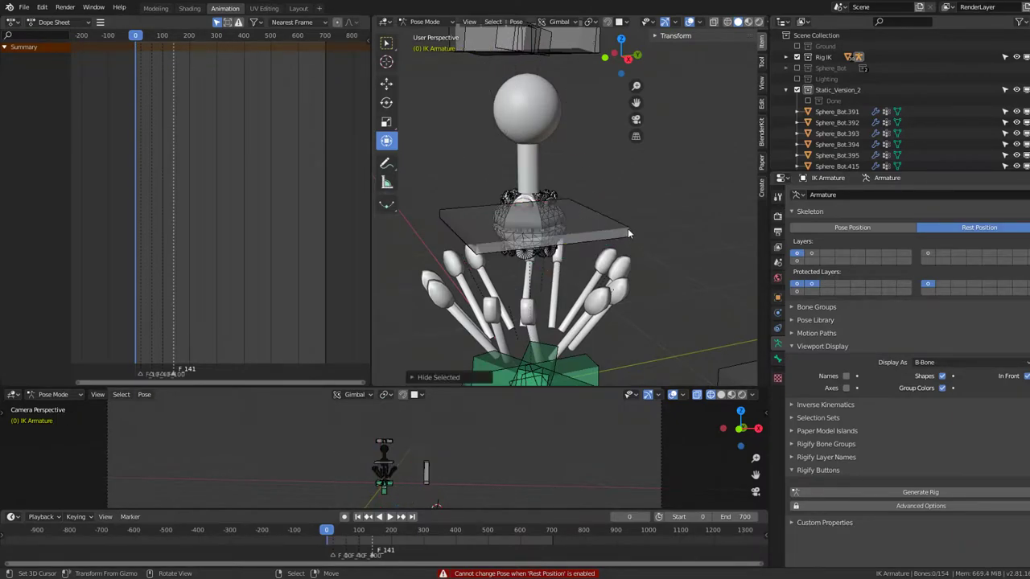
{"action": "left_click", "coordinate": [629, 233]}
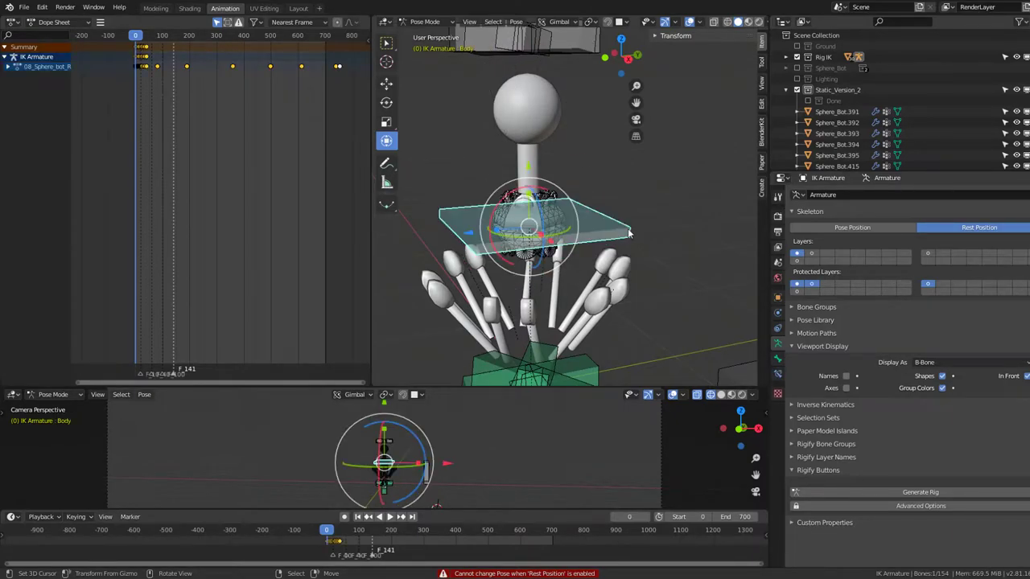
{"action": "left_click", "coordinate": [425, 22]}
{"action": "left_click", "coordinate": [423, 33]}
{"action": "left_click", "coordinate": [543, 131]}
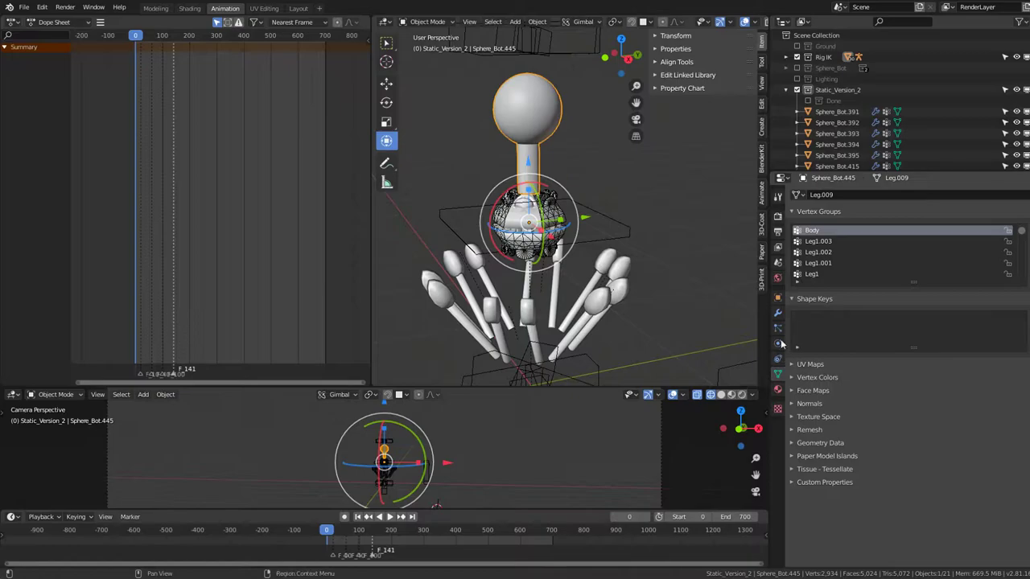
Step: Parent the Sphere_Bot.445 head piece to the IK Armature's Body bone in Pose Mode
{"action": "left_click", "coordinate": [777, 313]}
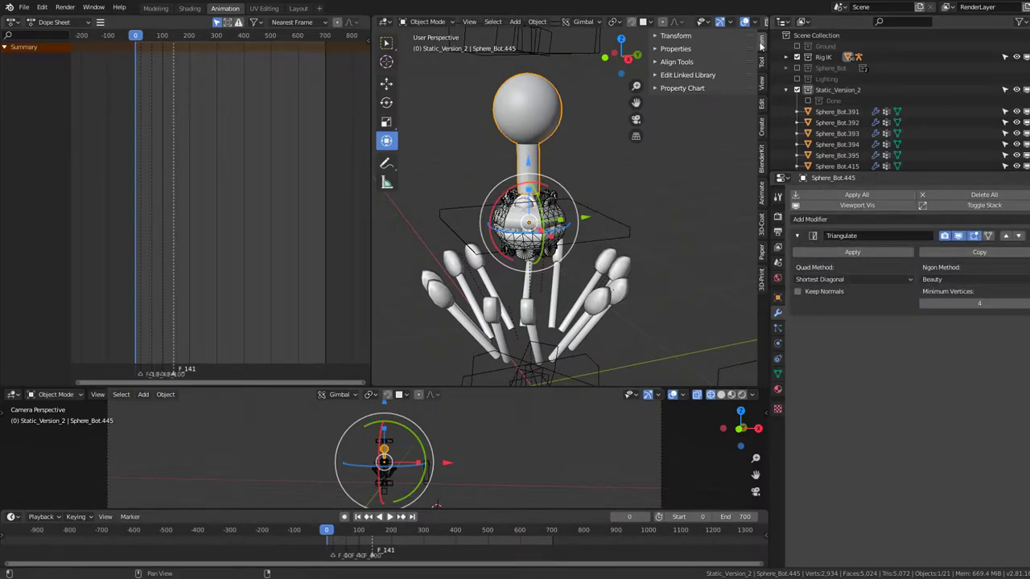
{"action": "left_click", "coordinate": [682, 36]}
{"action": "left_click", "coordinate": [681, 36]}
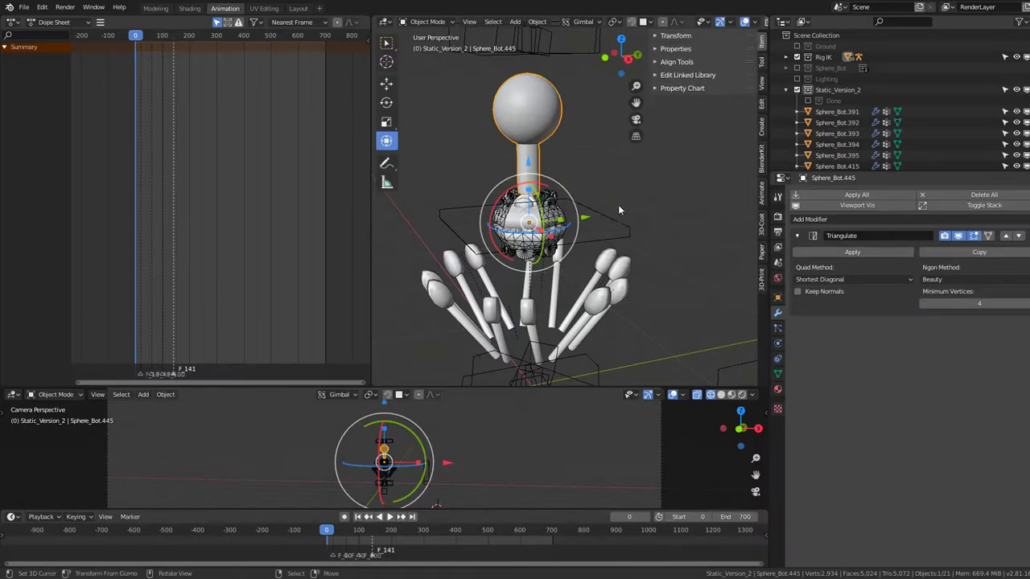
{"action": "left_click", "coordinate": [625, 225]}
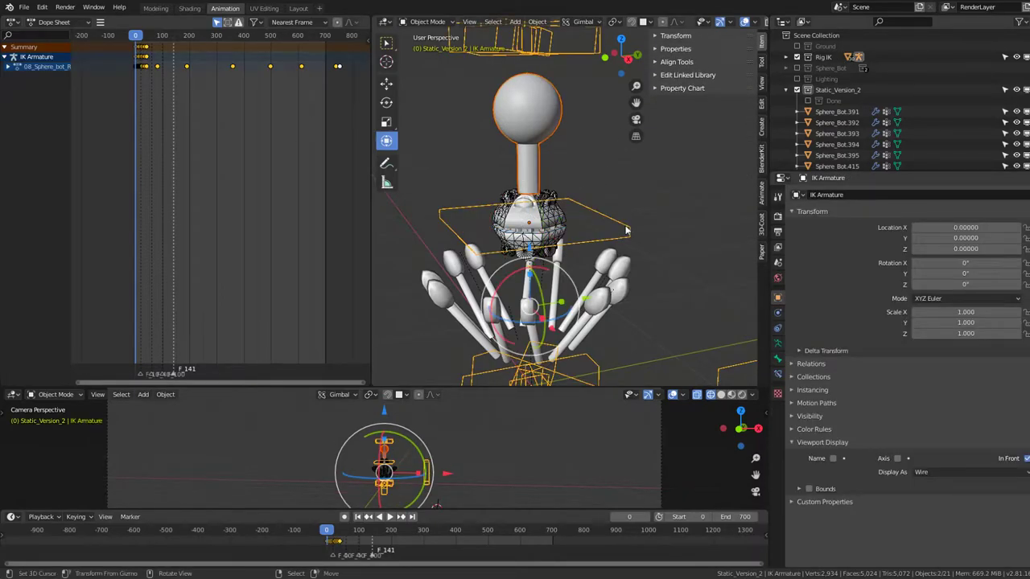
{"action": "left_click", "coordinate": [530, 121]}
{"action": "left_click", "coordinate": [602, 215]}
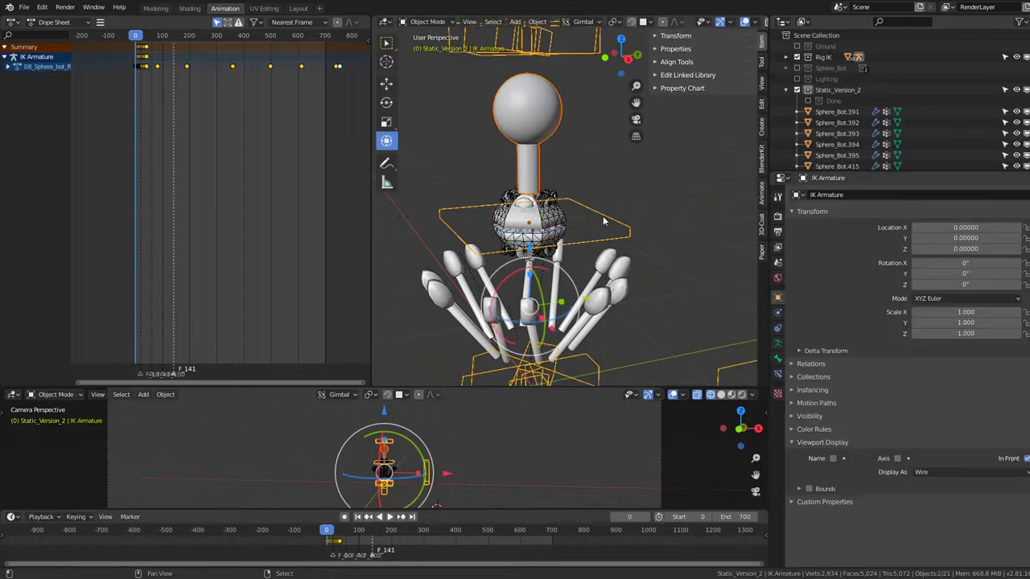
{"action": "left_click", "coordinate": [433, 22]}
{"action": "left_click", "coordinate": [437, 59]}
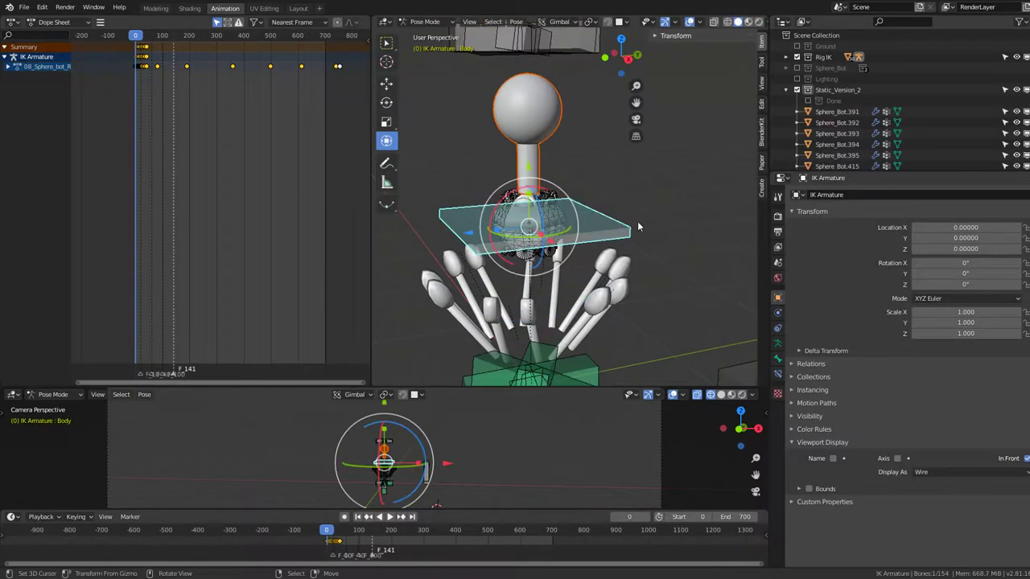
{"action": "key", "text": "ctrl+p"}
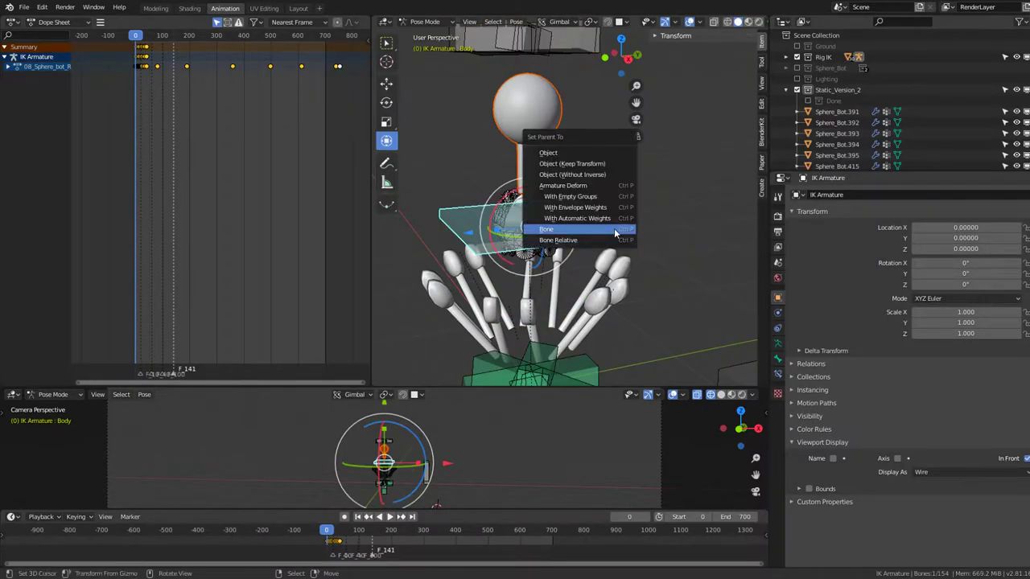
{"action": "left_click", "coordinate": [624, 239]}
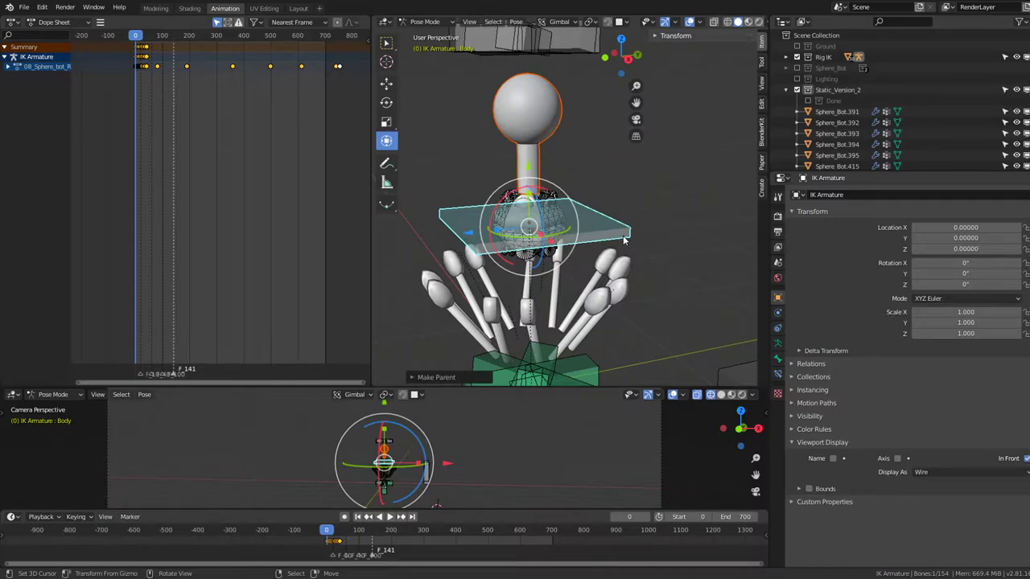
Step: Back in Object Mode, move Sphere_Bot.445 into the Done collection under Static_Version_2
{"action": "mouse_move", "coordinate": [614, 234]}
{"action": "middle_mouse_down"}
{"action": "mouse_move", "coordinate": [635, 213]}
{"action": "mouse_move", "coordinate": [648, 220]}
{"action": "middle_mouse_up"}
{"action": "left_click", "coordinate": [413, 25]}
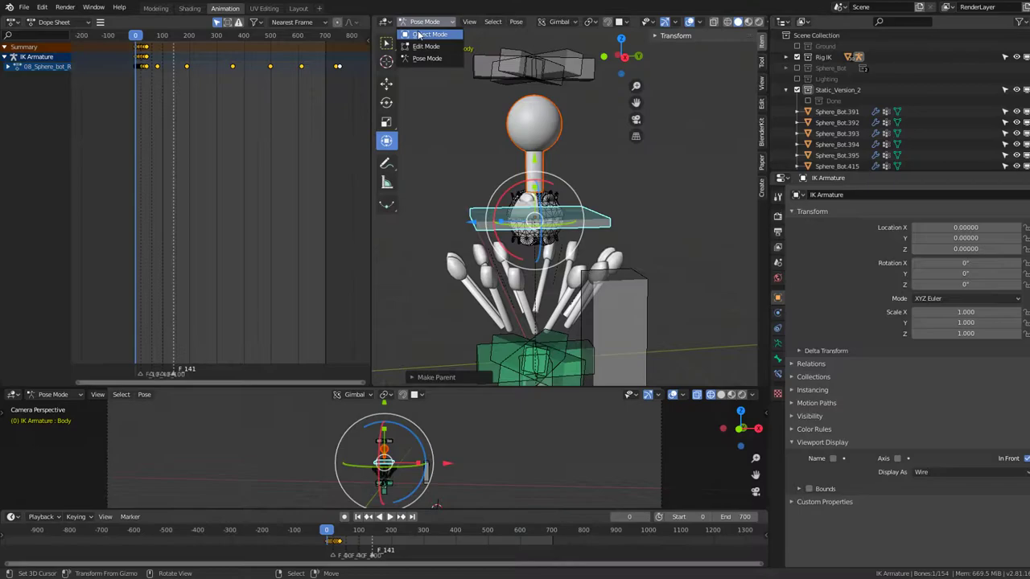
{"action": "left_click", "coordinate": [429, 35]}
{"action": "left_click", "coordinate": [531, 129]}
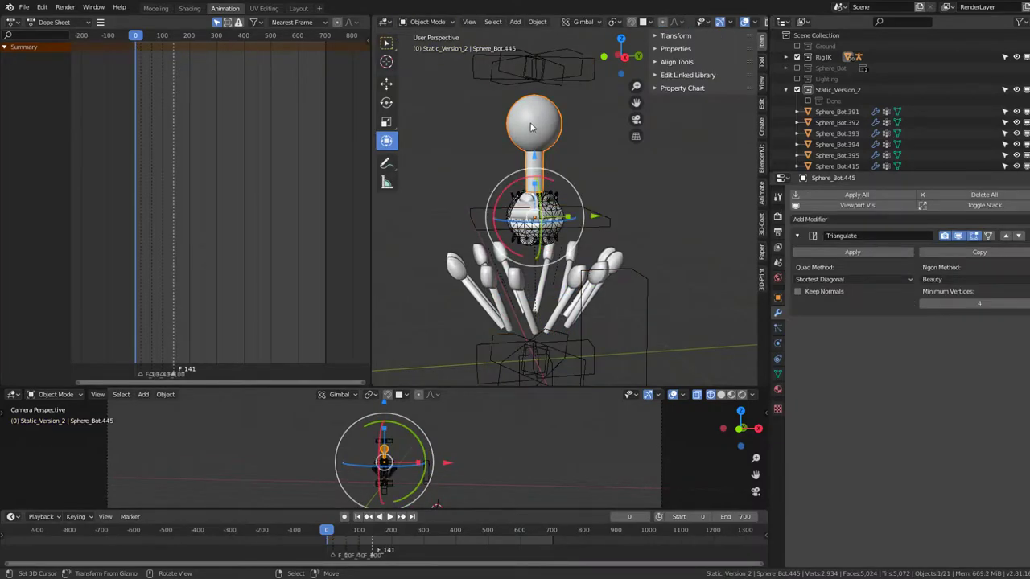
{"action": "key", "text": "m"}
{"action": "left_click", "coordinate": [604, 138]}
{"action": "scroll", "coordinate": [485, 198], "scroll_direction": "up", "scroll_amount": 2}
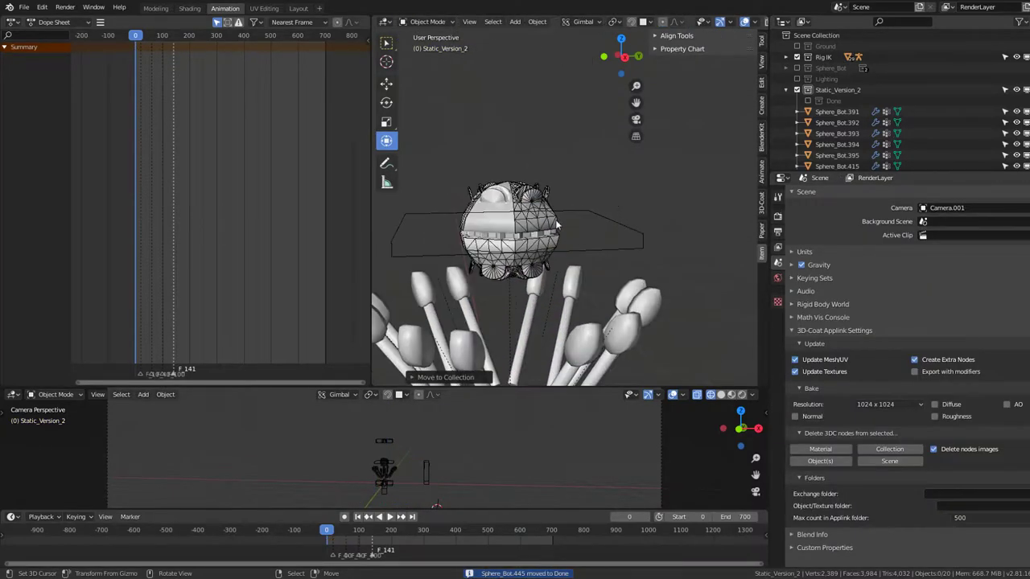
{"action": "left_click", "coordinate": [563, 173]}
{"action": "scroll", "coordinate": [566, 172], "scroll_direction": "up", "scroll_amount": 2}
{"action": "left_click", "coordinate": [565, 172]}
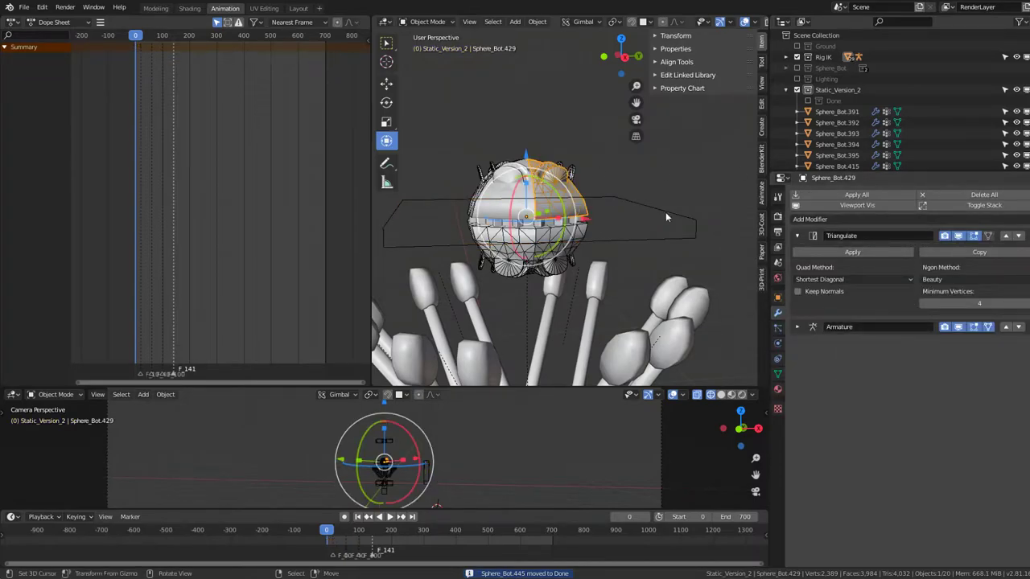
Step: Inspect Sphere_Bot.429's bone weights in Weight Paint mode, then return to Object Mode
{"action": "left_click", "coordinate": [433, 21]}
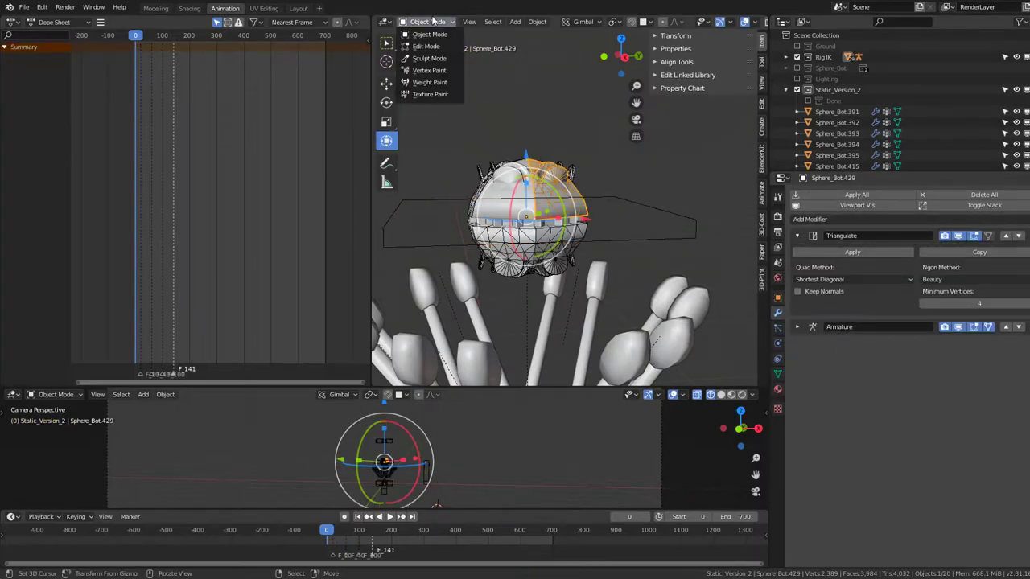
{"action": "left_click", "coordinate": [443, 85]}
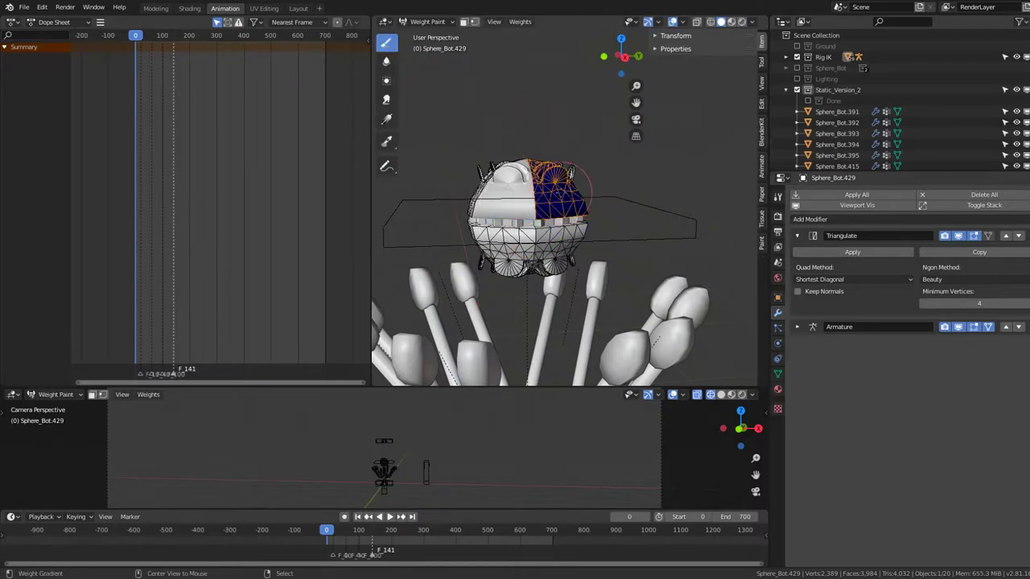
{"action": "left_click", "coordinate": [563, 185], "text": "ctrl+shift"}
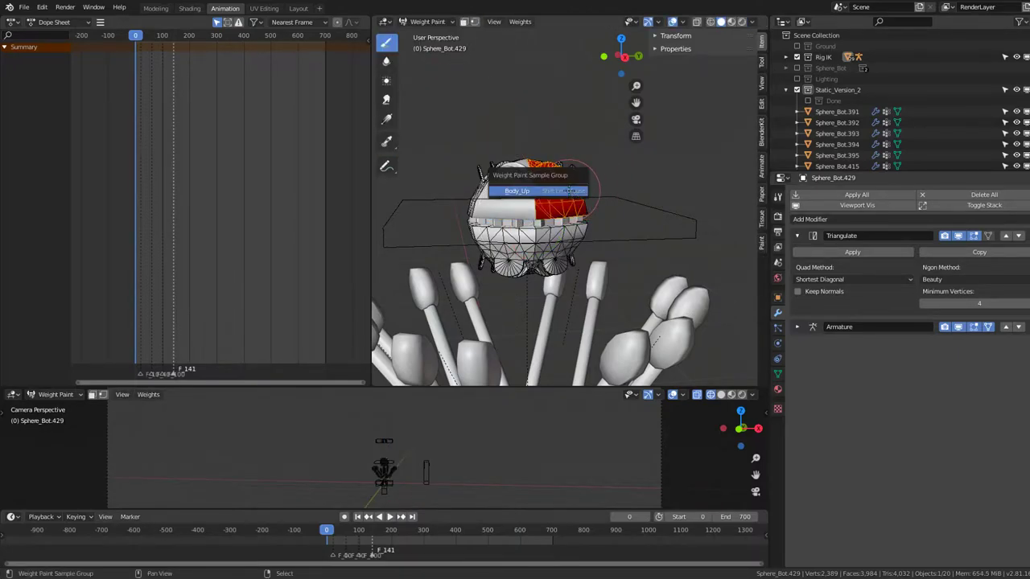
{"action": "middle_click_drag", "start_coordinate": [552, 127], "coordinate": [456, 66]}
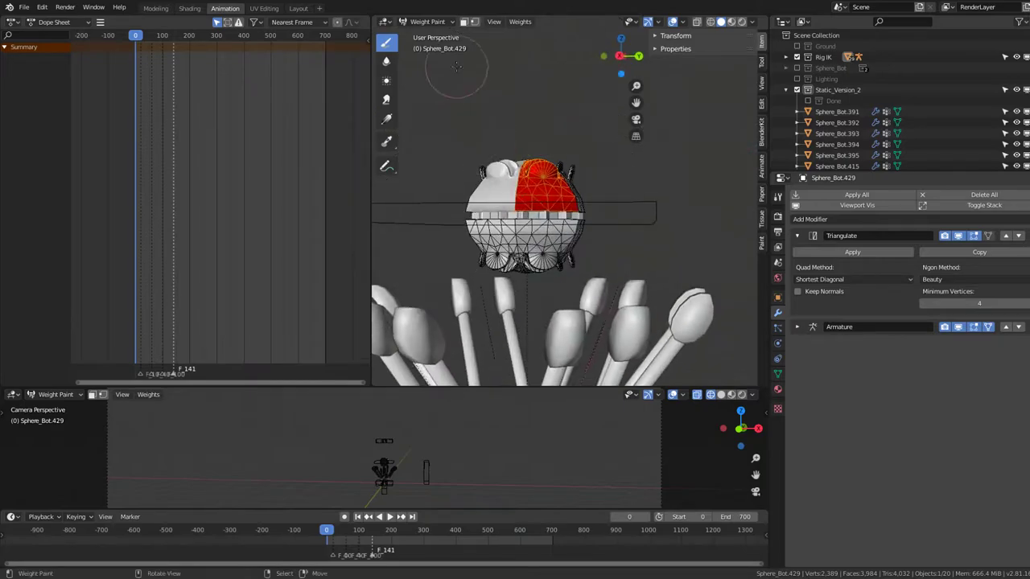
{"action": "left_click", "coordinate": [427, 22]}
{"action": "left_click", "coordinate": [434, 34]}
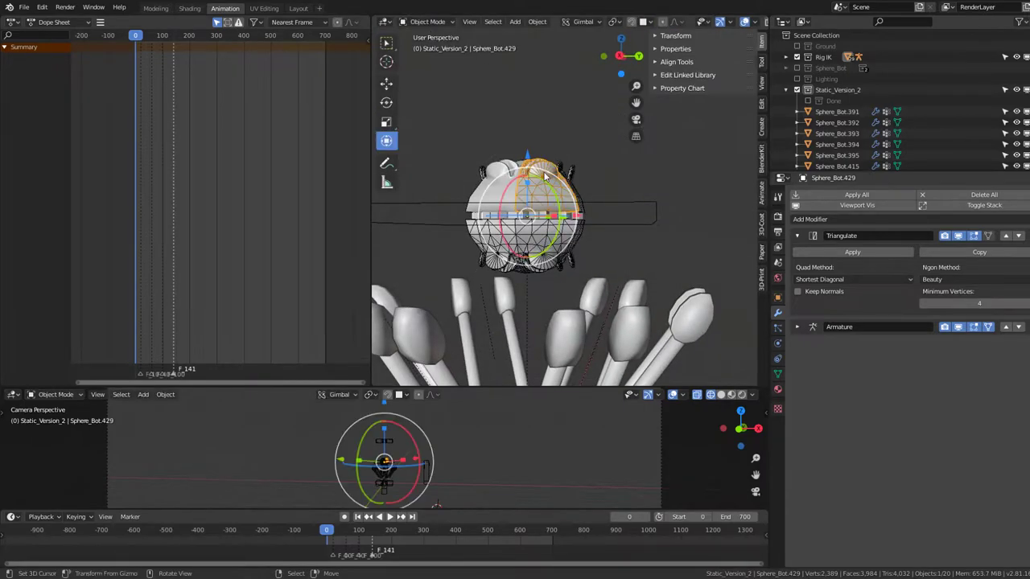
Step: Check Sphere_Bot.433's weights in Weight Paint, then re-include the Done collection
{"action": "left_click", "coordinate": [552, 254]}
{"action": "left_click", "coordinate": [428, 22]}
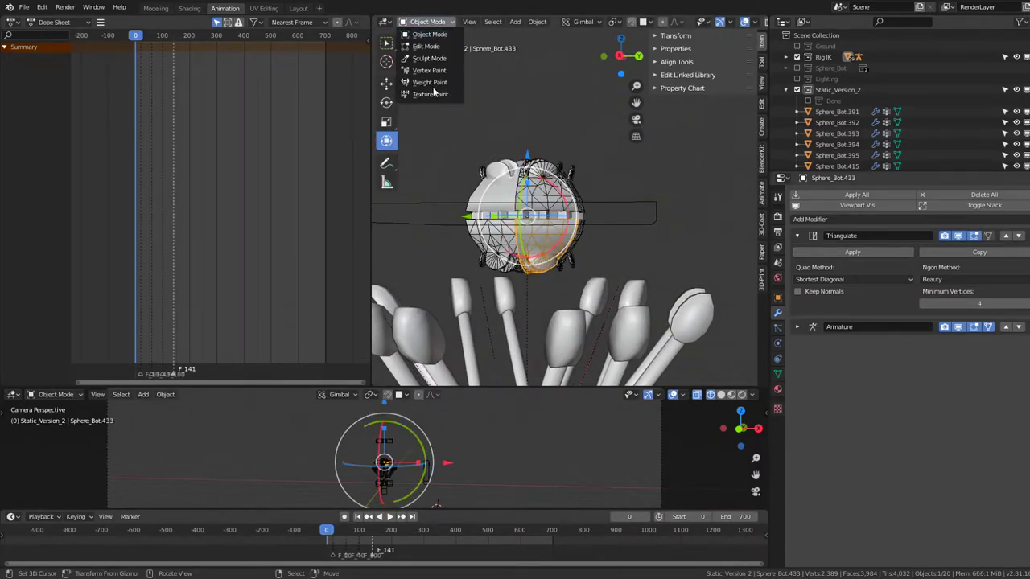
{"action": "left_click", "coordinate": [431, 83]}
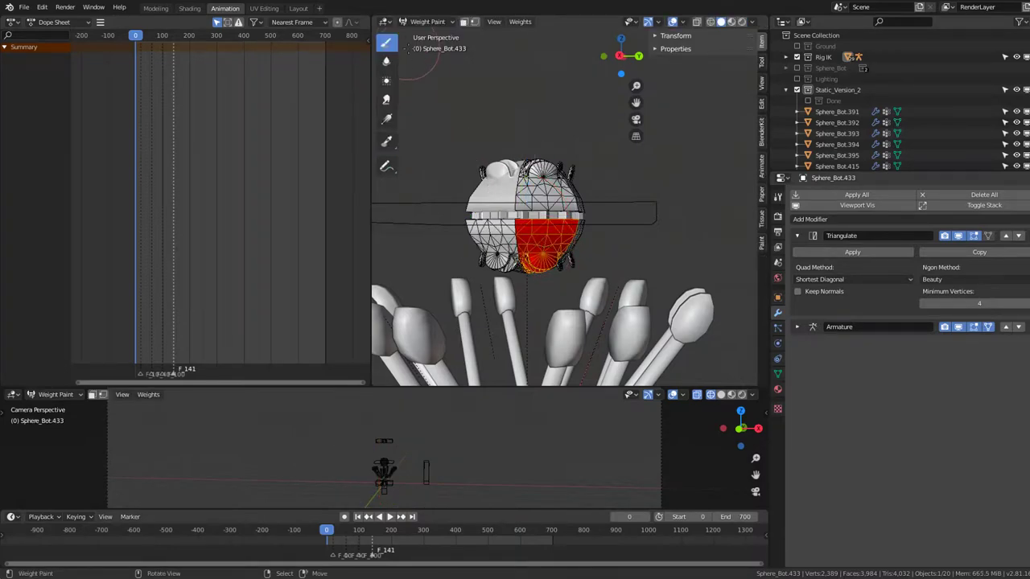
{"action": "left_click", "coordinate": [427, 21]}
{"action": "left_click", "coordinate": [434, 35]}
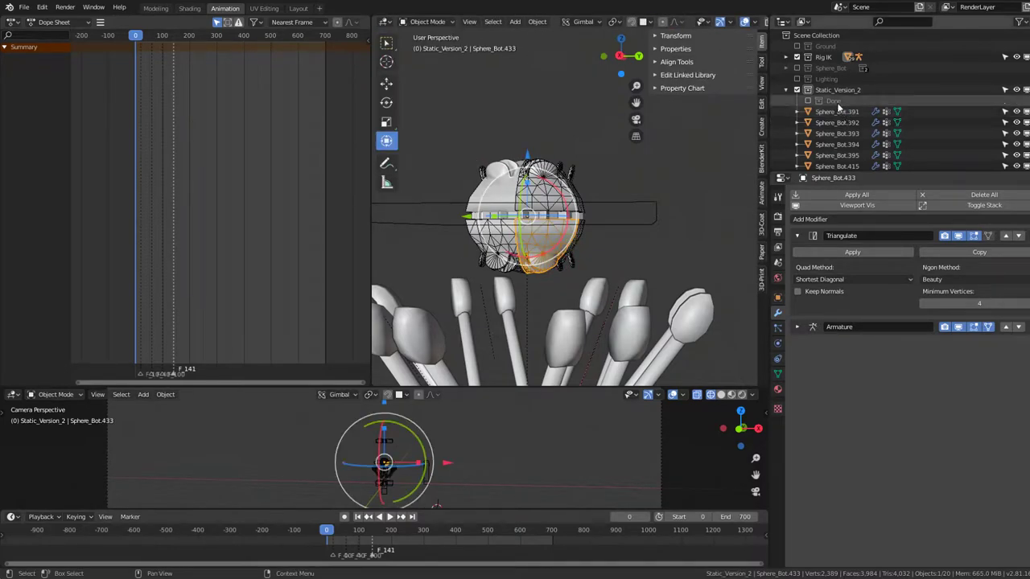
{"action": "left_click", "coordinate": [809, 100]}
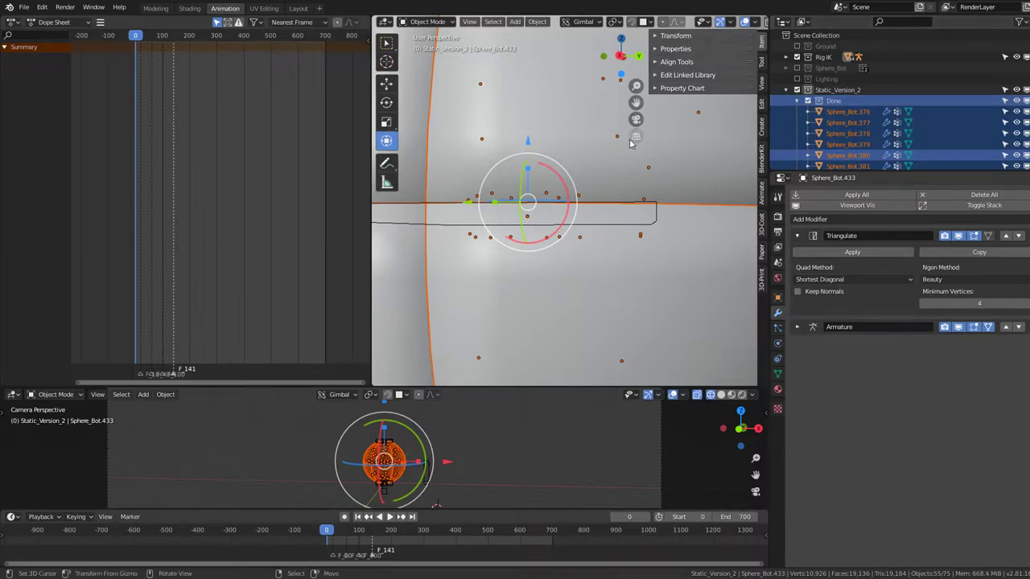
Step: Hide an outer shell piece to see inside and exclude the Done collection again
{"action": "scroll", "coordinate": [611, 123], "scroll_direction": "down", "scroll_amount": 5}
{"action": "left_click", "coordinate": [628, 153]}
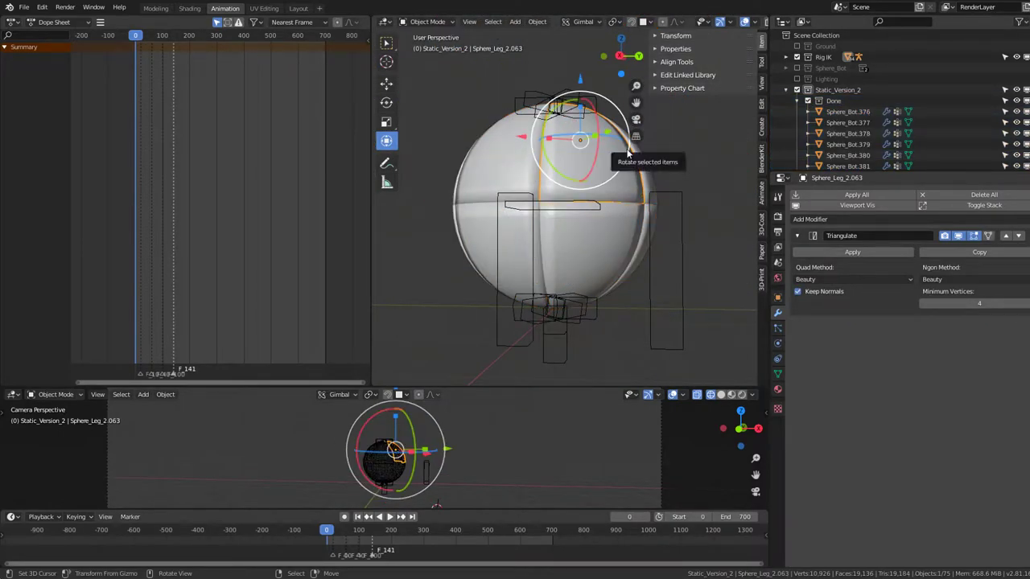
{"action": "key", "text": "h"}
{"action": "left_click", "coordinate": [648, 161]}
{"action": "left_click", "coordinate": [648, 161]}
{"action": "scroll", "coordinate": [648, 161], "scroll_direction": "up", "scroll_amount": 4}
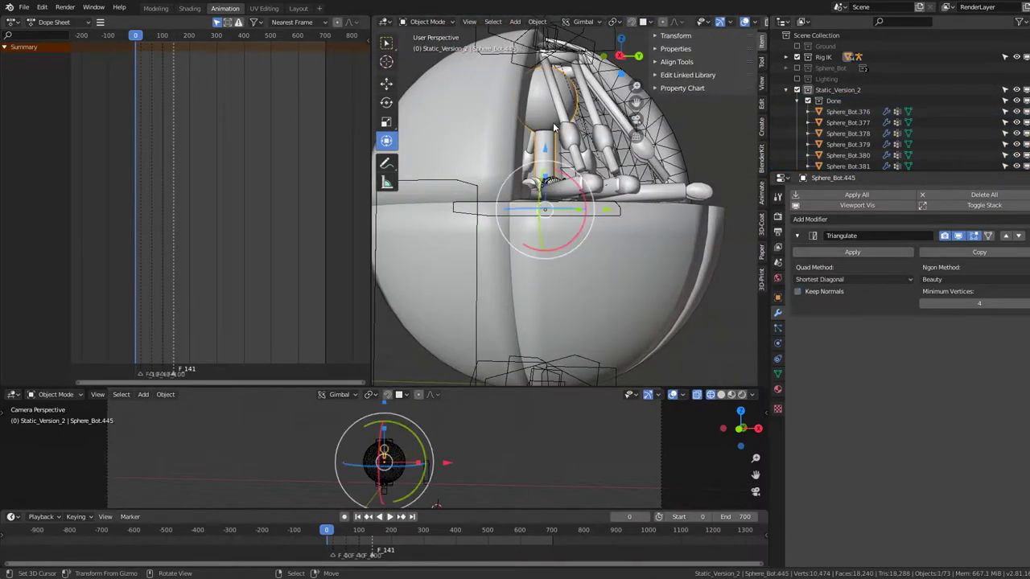
{"action": "left_click", "coordinate": [650, 140]}
{"action": "left_click", "coordinate": [808, 101]}
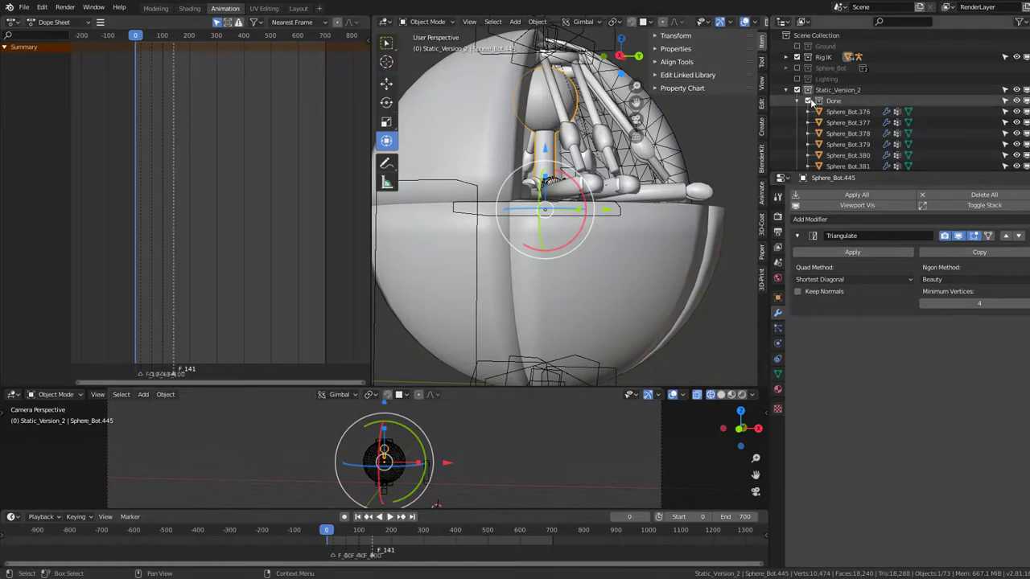
{"action": "scroll", "coordinate": [600, 140], "scroll_direction": "down", "scroll_amount": 5}
{"action": "scroll", "coordinate": [611, 220], "scroll_direction": "up", "scroll_amount": 3}
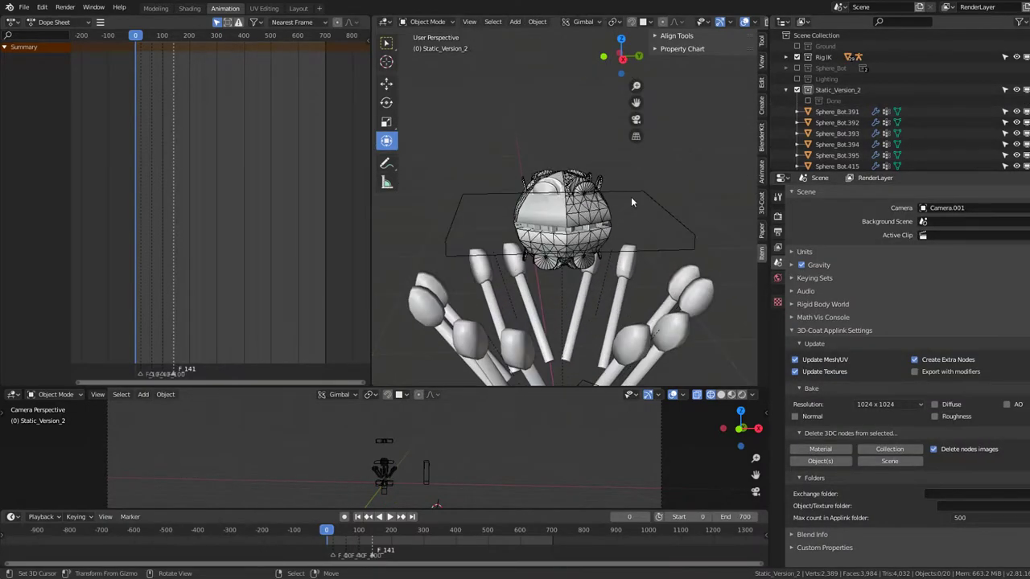
Step: In the IK Armature's Edit Mode, select Body_Up and Body_Down and hide all other bones
{"action": "left_click", "coordinate": [656, 204]}
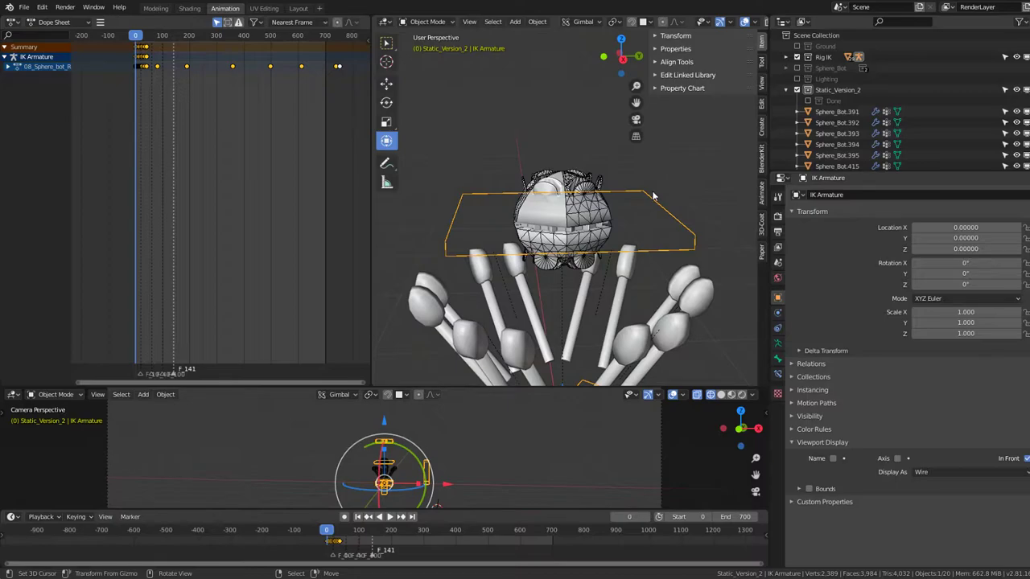
{"action": "key", "text": "Tab"}
{"action": "key", "text": "a"}
{"action": "left_click", "coordinate": [668, 197]}
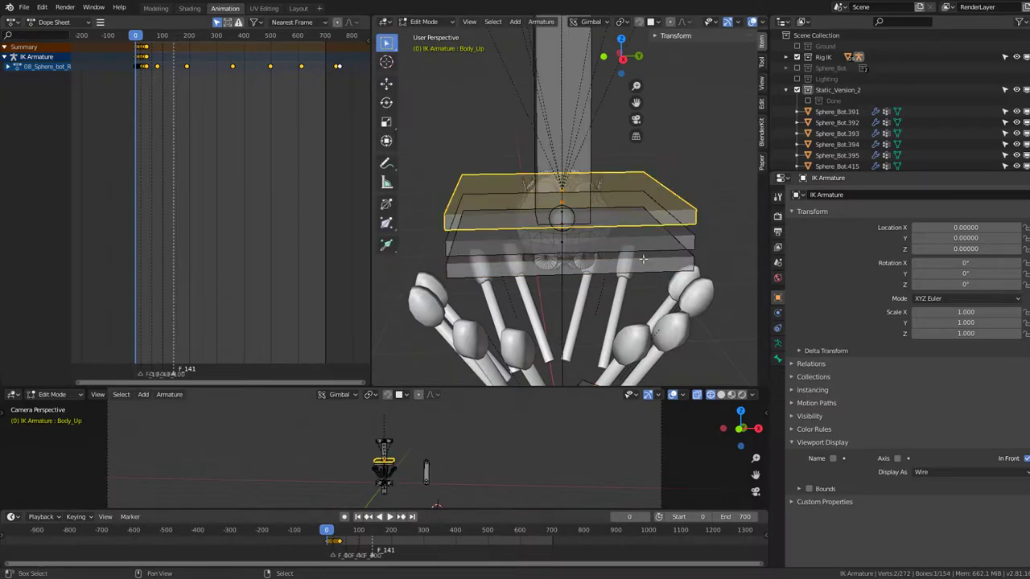
{"action": "middle_click_drag", "start_coordinate": [644, 259], "coordinate": [653, 237]}
{"action": "left_click", "coordinate": [658, 235], "text": "shift"}
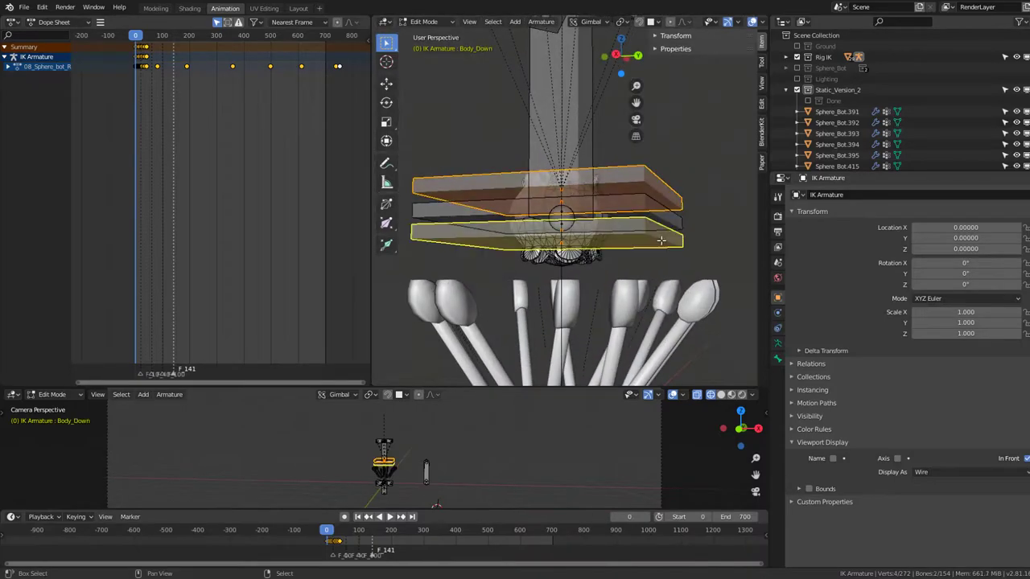
{"action": "key", "text": "shift+h"}
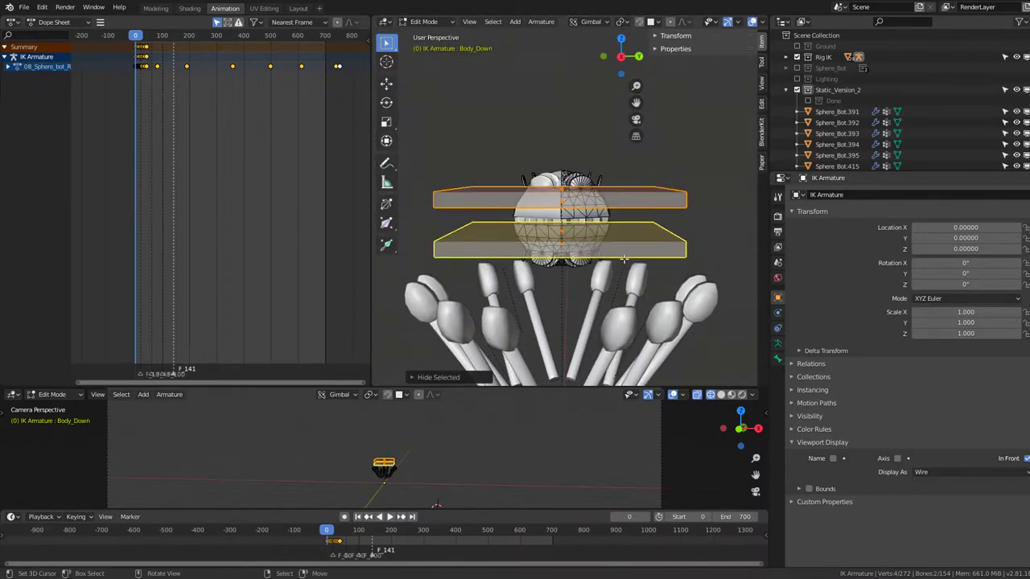
{"action": "key", "text": "Tab"}
{"action": "key", "text": "Tab"}
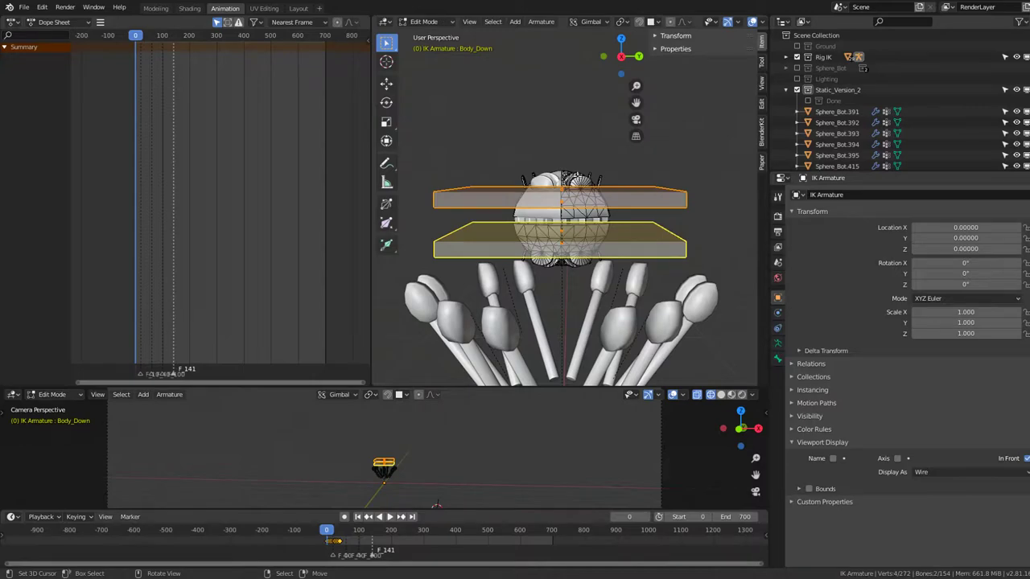
{"action": "key", "text": "Tab"}
Step: In Pose Mode, hide every bone except Body_Up and Body_Down, then select Sphere_Bot.429 in Object Mode
{"action": "left_click", "coordinate": [424, 22]}
{"action": "left_click", "coordinate": [431, 55]}
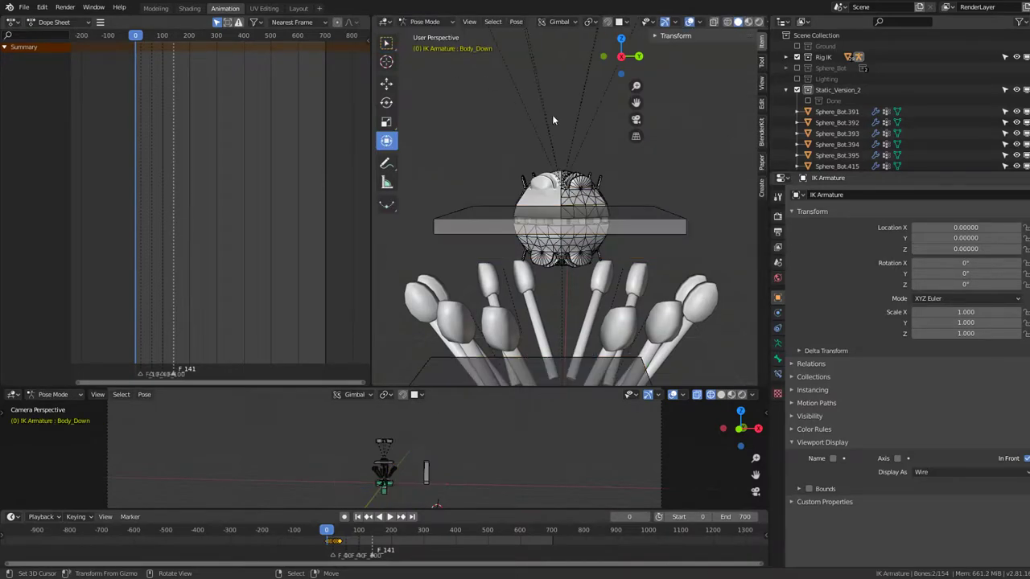
{"action": "left_click", "coordinate": [640, 197]}
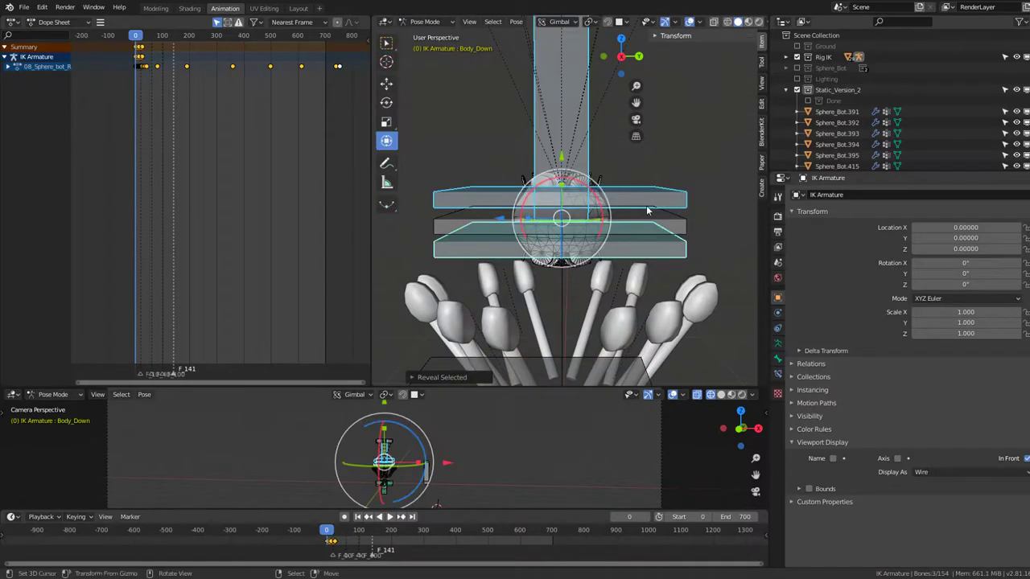
{"action": "left_click", "coordinate": [675, 256], "text": "shift"}
{"action": "key", "text": "shift+h"}
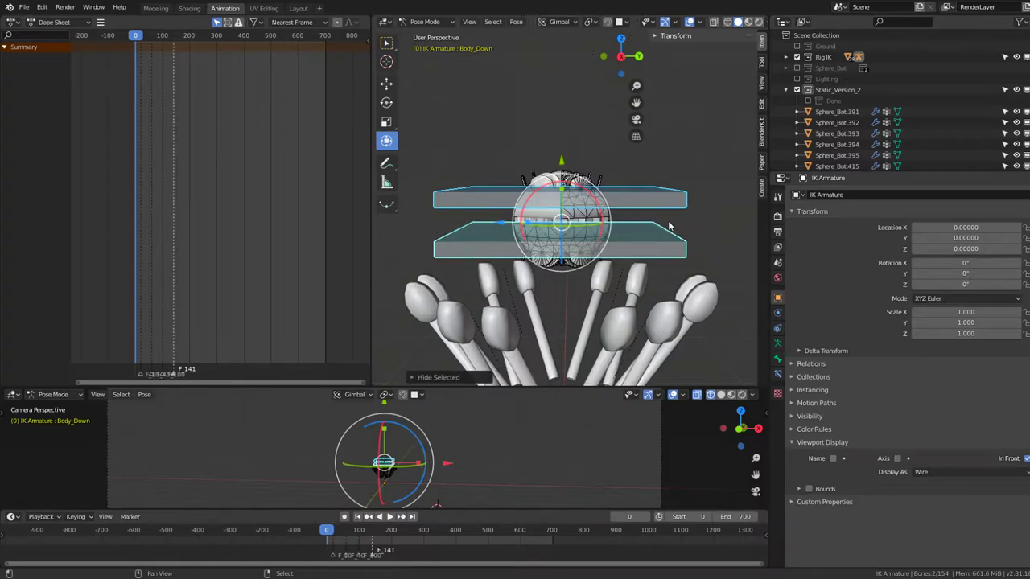
{"action": "left_click", "coordinate": [425, 21]}
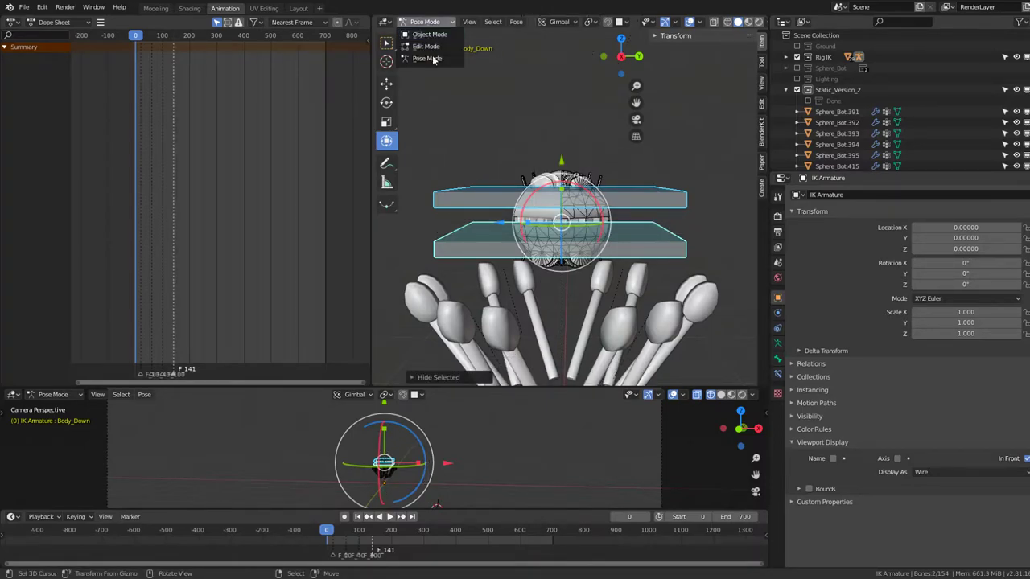
{"action": "left_click", "coordinate": [430, 35]}
{"action": "left_click", "coordinate": [574, 196]}
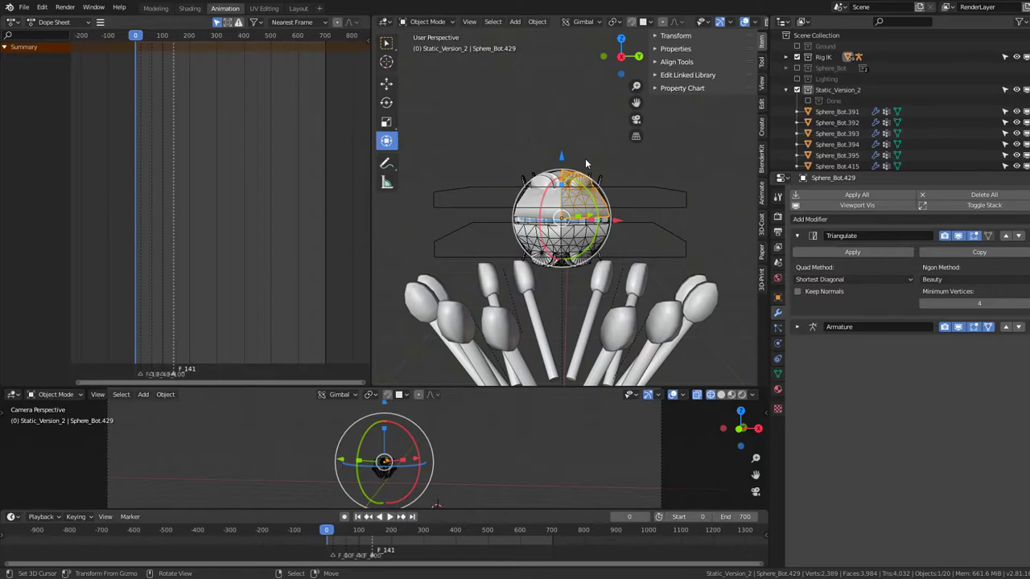
Step: Select the top dome pieces with Sphere_Bot.428 active and copy its modifiers to them via Ctrl+L
{"action": "scroll", "coordinate": [584, 158], "scroll_direction": "up", "scroll_amount": 2}
{"action": "scroll", "coordinate": [585, 158], "scroll_direction": "up", "scroll_amount": 1}
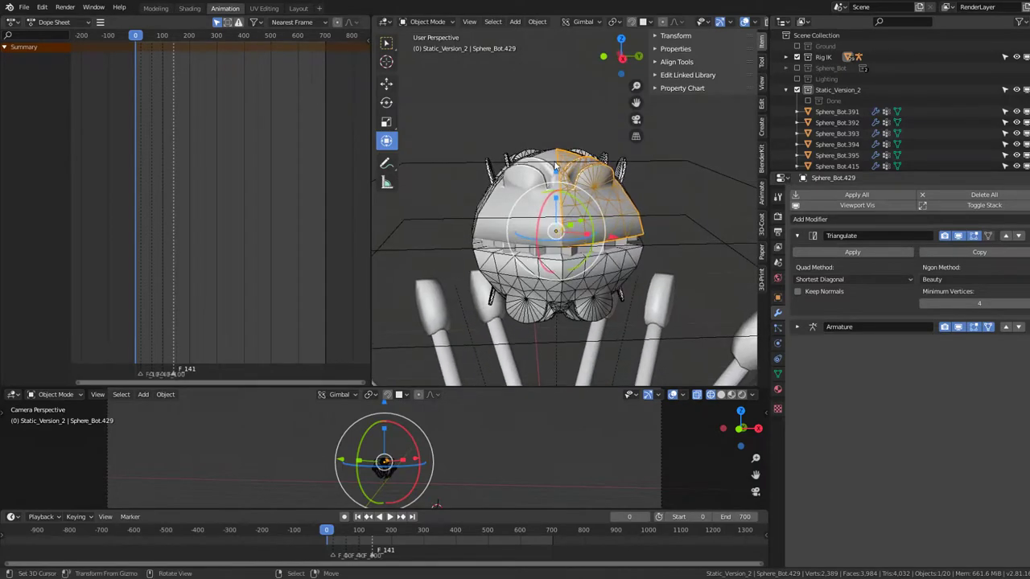
{"action": "left_click", "coordinate": [554, 158]}
{"action": "left_click", "coordinate": [553, 158]}
{"action": "mouse_move", "coordinate": [552, 158]}
{"action": "middle_mouse_down"}
{"action": "mouse_move", "coordinate": [582, 191]}
{"action": "mouse_move", "coordinate": [586, 147]}
{"action": "mouse_move", "coordinate": [538, 157]}
{"action": "mouse_move", "coordinate": [607, 145]}
{"action": "mouse_move", "coordinate": [608, 117]}
{"action": "mouse_move", "coordinate": [650, 206]}
{"action": "mouse_move", "coordinate": [735, 154]}
{"action": "mouse_move", "coordinate": [669, 143]}
{"action": "mouse_move", "coordinate": [955, 233]}
{"action": "middle_mouse_up"}
{"action": "scroll", "coordinate": [582, 190], "scroll_direction": "up", "scroll_amount": 3}
{"action": "left_click", "coordinate": [588, 153]}
{"action": "left_click", "coordinate": [587, 147]}
{"action": "left_click", "coordinate": [561, 151]}
{"action": "scroll", "coordinate": [560, 147], "scroll_direction": "down", "scroll_amount": 5}
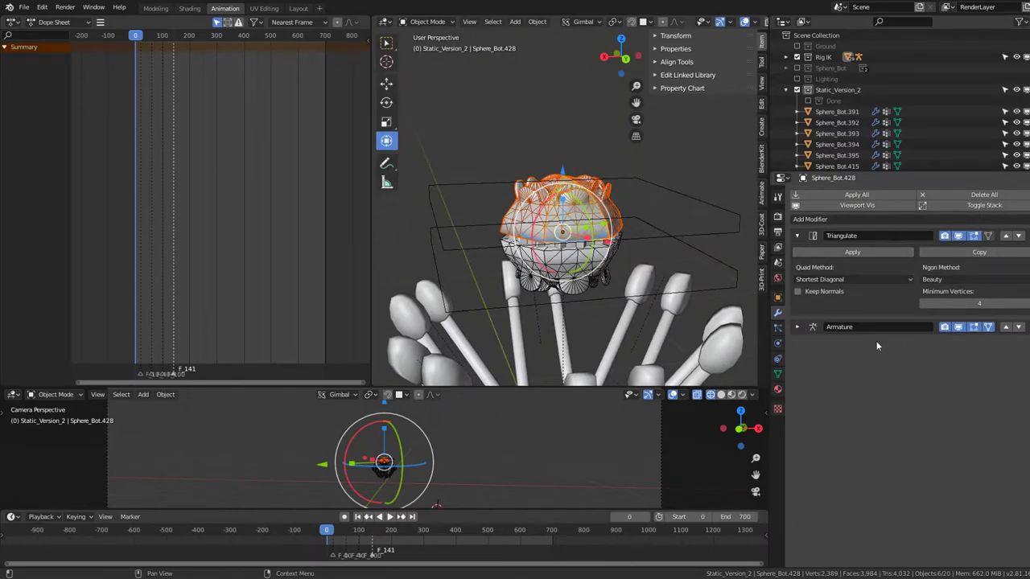
{"action": "key", "text": "ctrl+l"}
{"action": "left_click", "coordinate": [663, 184]}
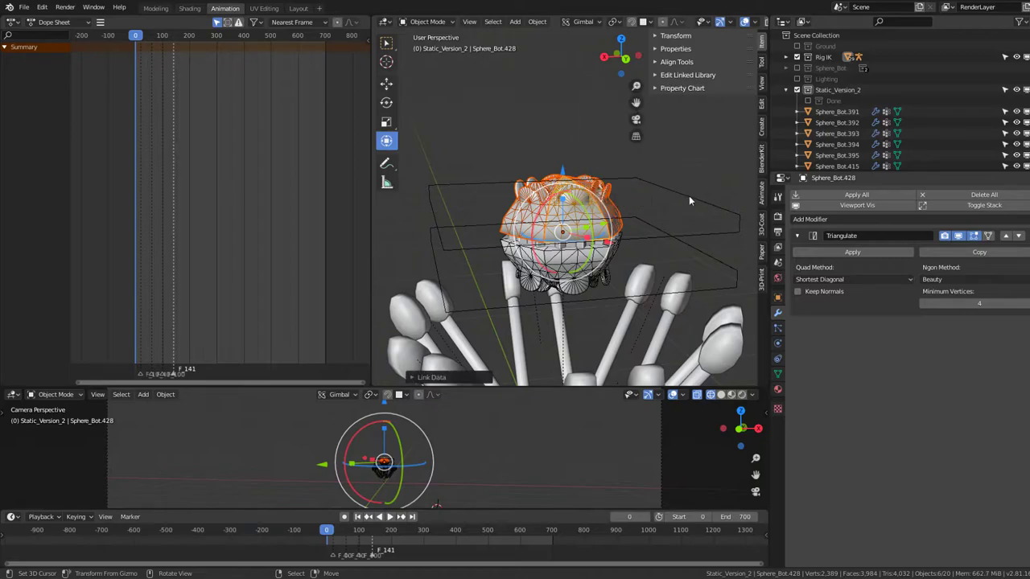
{"action": "left_click", "coordinate": [688, 197], "text": "shift"}
Step: Parent the selected dome pieces to the Body_Up bone in Pose Mode
{"action": "left_click", "coordinate": [427, 22]}
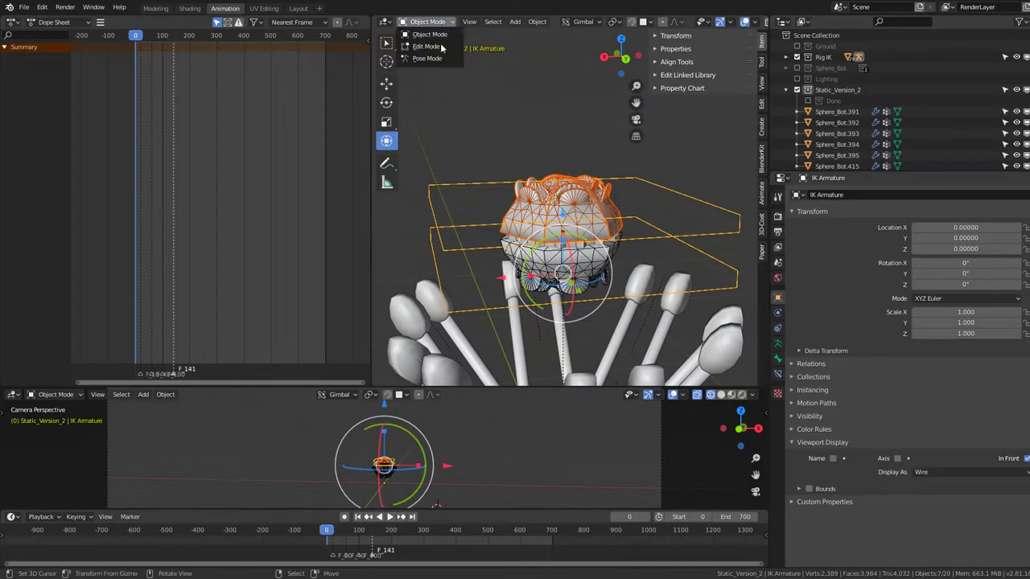
{"action": "left_click", "coordinate": [441, 59]}
{"action": "left_click", "coordinate": [711, 216]}
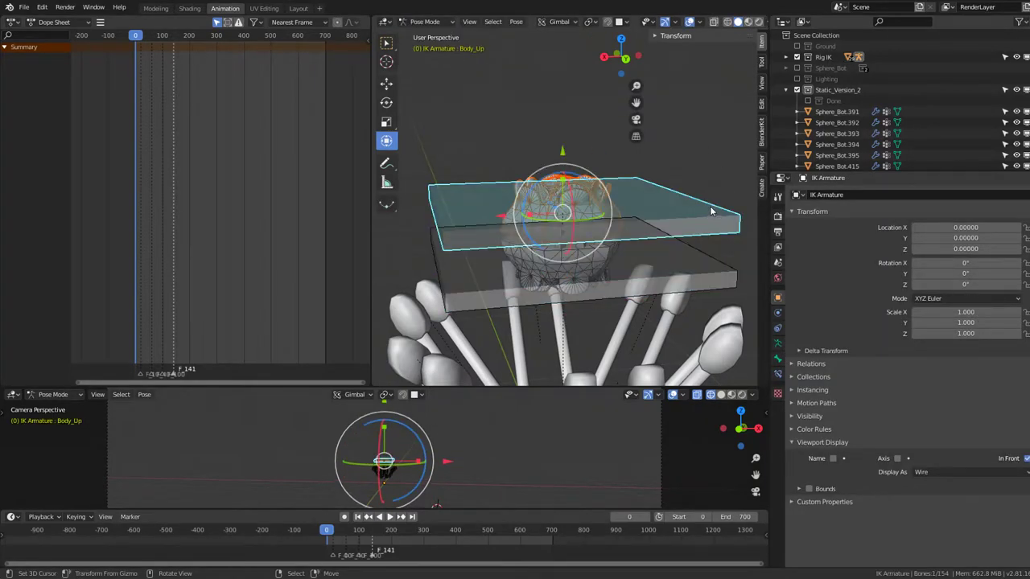
{"action": "key", "text": "ctrl+p"}
{"action": "left_click", "coordinate": [711, 210]}
Step: Play the rig animation to test the dome pieces follow Body_Up, then stop it
{"action": "scroll", "coordinate": [578, 142], "scroll_direction": "down", "scroll_amount": 2}
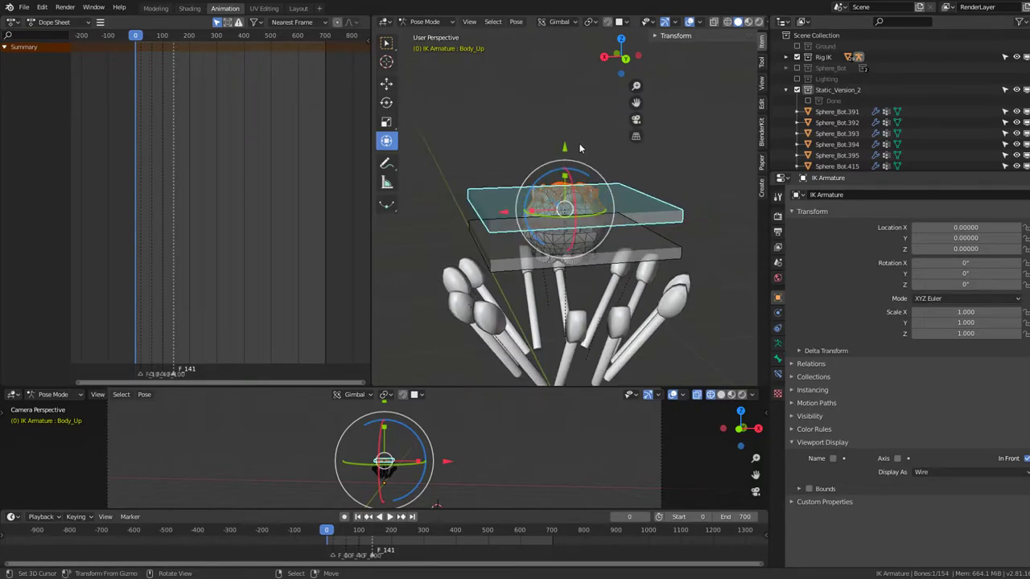
{"action": "left_click", "coordinate": [778, 372]}
{"action": "left_click", "coordinate": [778, 344]}
{"action": "scroll", "coordinate": [527, 118], "scroll_direction": "up", "scroll_amount": 3}
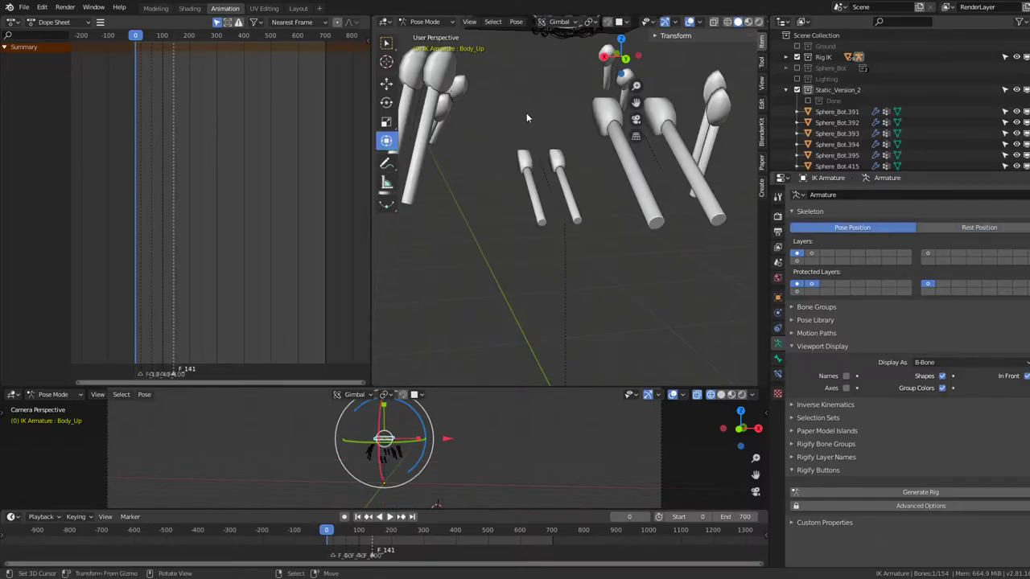
{"action": "scroll", "coordinate": [527, 118], "scroll_direction": "down", "scroll_amount": 3}
{"action": "mouse_move", "coordinate": [527, 118]}
{"action": "middle_mouse_down"}
{"action": "mouse_move", "coordinate": [586, 206]}
{"action": "mouse_move", "coordinate": [571, 181]}
{"action": "middle_mouse_up"}
{"action": "scroll", "coordinate": [586, 207], "scroll_direction": "up", "scroll_amount": 2}
{"action": "key", "text": "space"}
{"action": "key", "text": "space"}
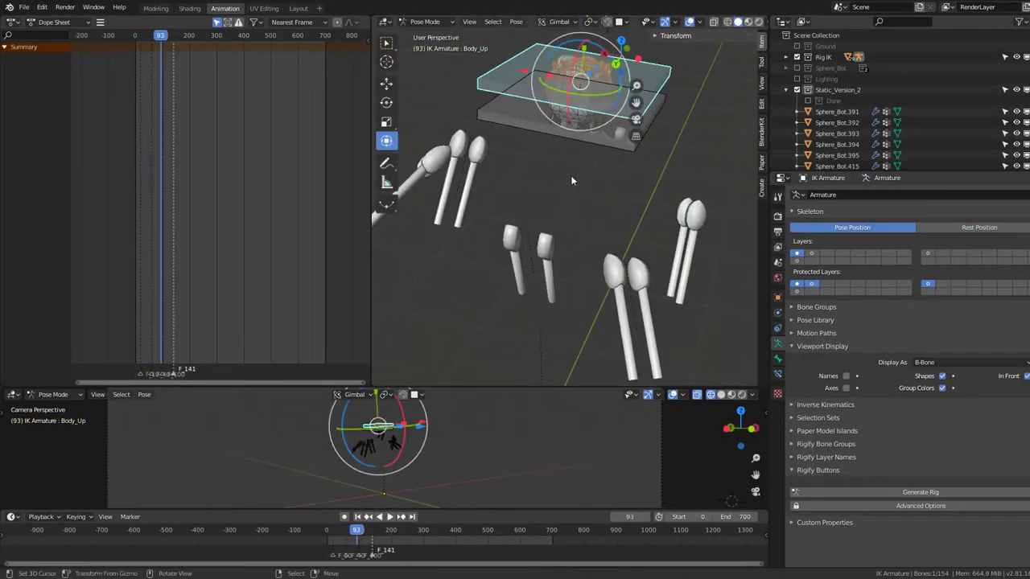
{"action": "key", "text": "Down"}
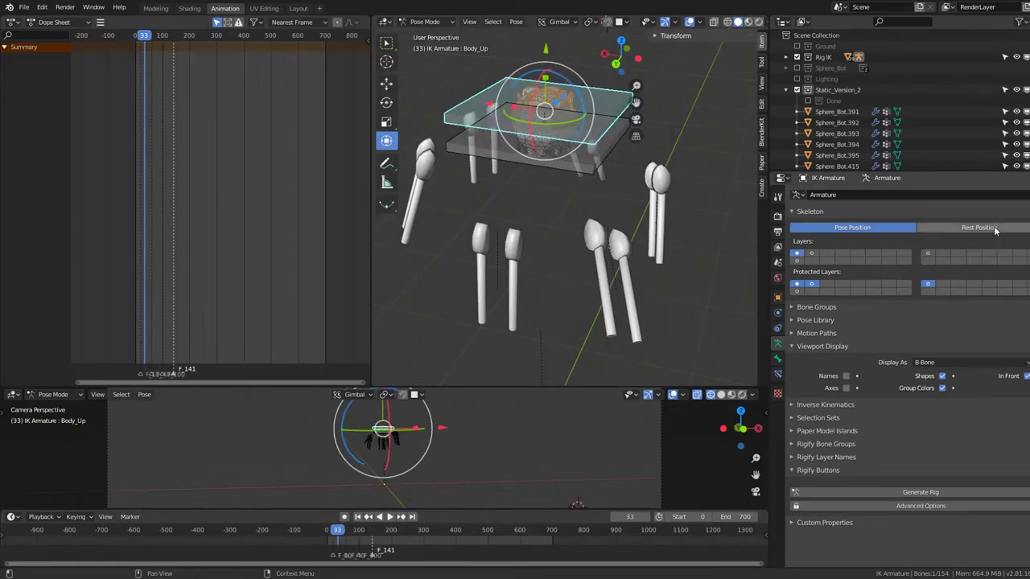
Step: Set the armature to Rest Position at frame 0 and return to Object Mode on Sphere_Bot.428
{"action": "left_click", "coordinate": [978, 227]}
{"action": "key", "text": "Down"}
{"action": "mouse_move", "coordinate": [474, 234]}
{"action": "middle_mouse_down"}
{"action": "mouse_move", "coordinate": [611, 246]}
{"action": "mouse_move", "coordinate": [568, 122]}
{"action": "middle_mouse_up"}
{"action": "scroll", "coordinate": [568, 121], "scroll_direction": "up", "scroll_amount": 3}
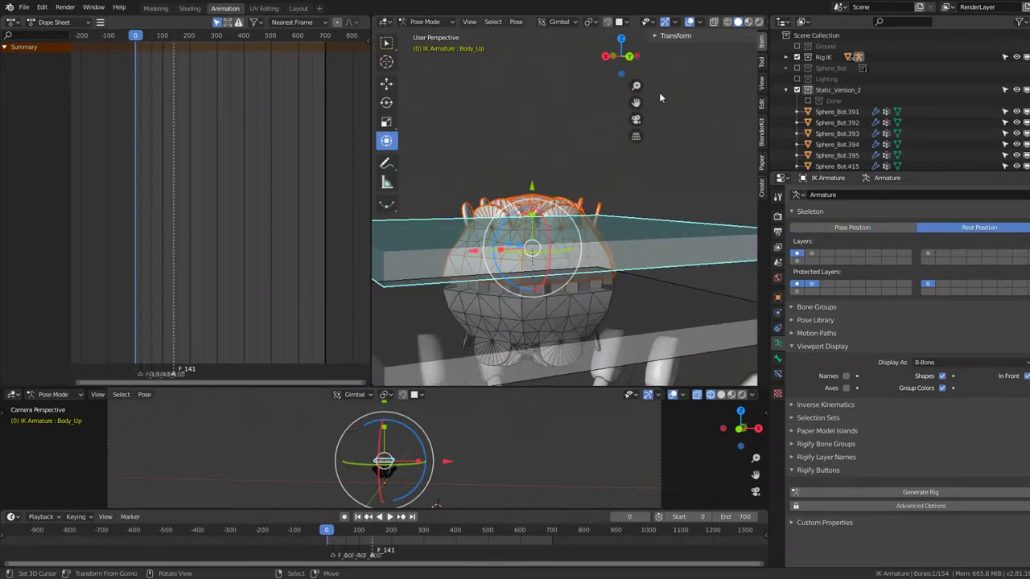
{"action": "left_click", "coordinate": [425, 22]}
{"action": "left_click", "coordinate": [434, 34]}
{"action": "left_click", "coordinate": [554, 213]}
Step: Select all the top dome pieces and move them into the Done collection
{"action": "middle_click_drag", "start_coordinate": [554, 213], "coordinate": [563, 205]}
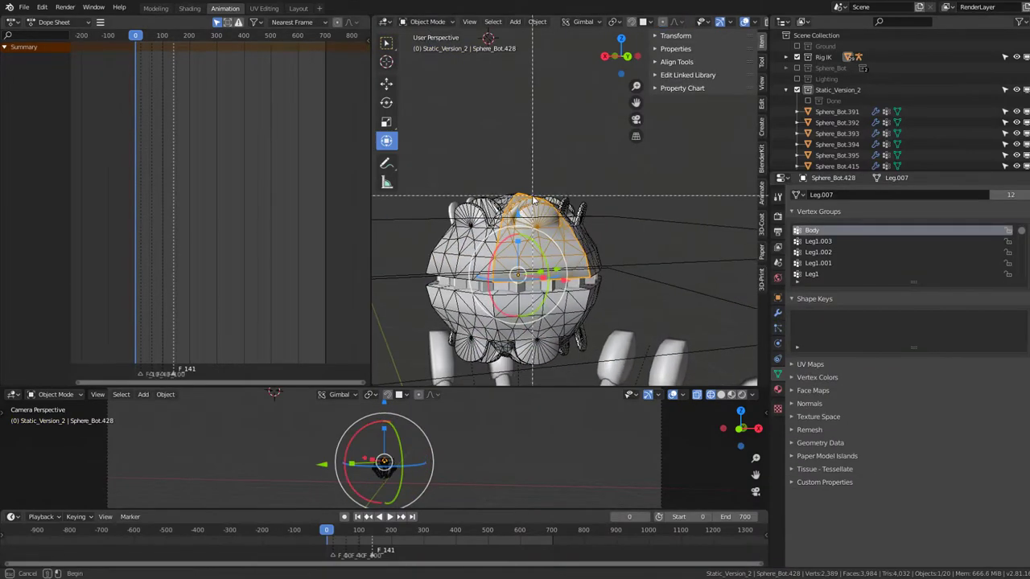
{"action": "left_click", "coordinate": [555, 211], "text": "shift"}
{"action": "key", "text": "g"}
{"action": "right_click", "coordinate": [583, 95]}
{"action": "key", "text": "m"}
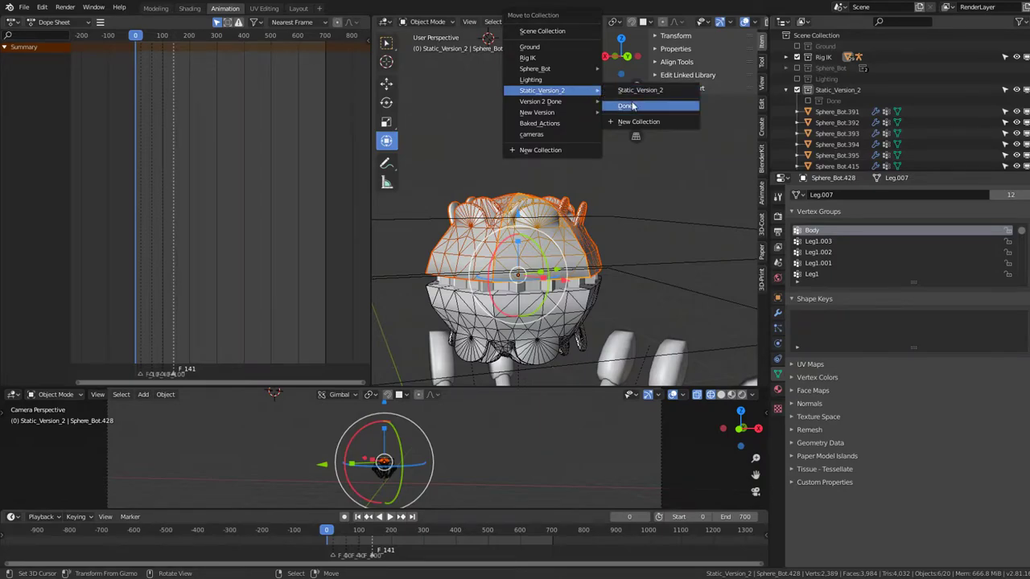
{"action": "left_click", "coordinate": [625, 105]}
{"action": "scroll", "coordinate": [579, 259], "scroll_direction": "up", "scroll_amount": 3}
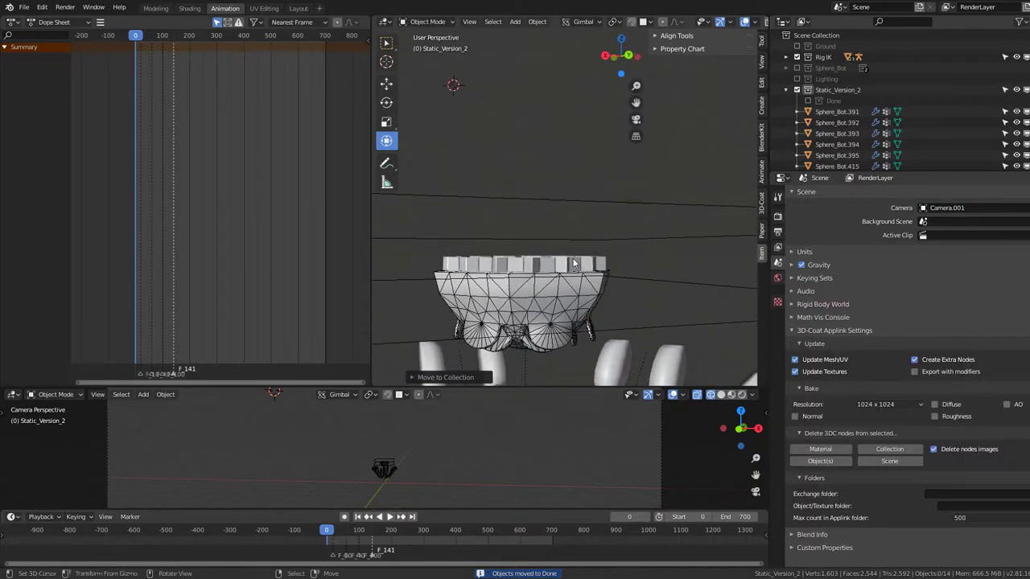
Step: Paint full Body.001 weight onto Sphere_Bot.415's top rim in Weight Paint, then return to Object Mode
{"action": "left_click", "coordinate": [579, 266]}
{"action": "left_click", "coordinate": [777, 312]}
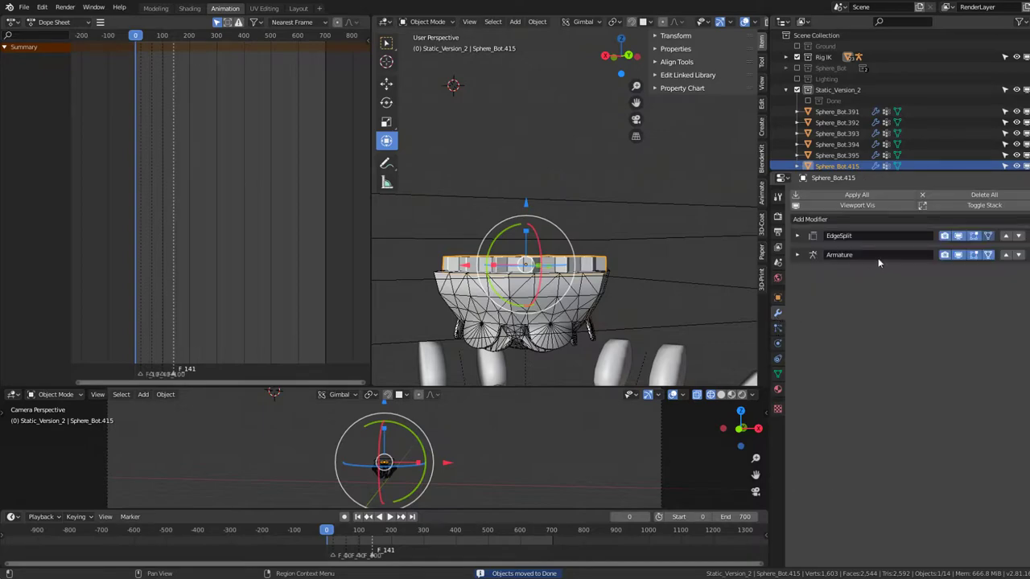
{"action": "middle_click_drag", "start_coordinate": [547, 265], "coordinate": [561, 257]}
{"action": "scroll", "coordinate": [588, 278], "scroll_direction": "up", "scroll_amount": 3}
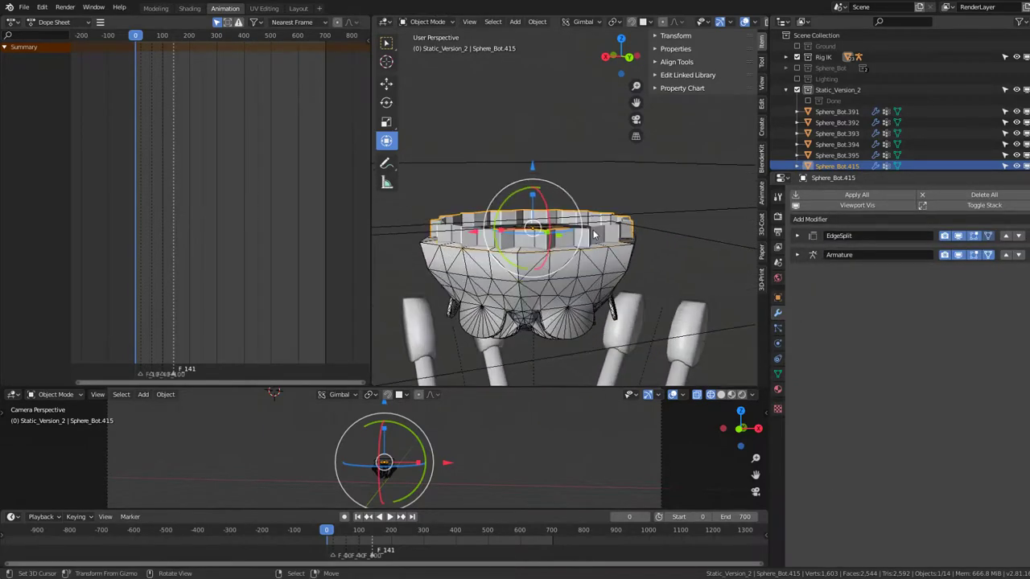
{"action": "left_click", "coordinate": [431, 22]}
{"action": "left_click", "coordinate": [431, 84]}
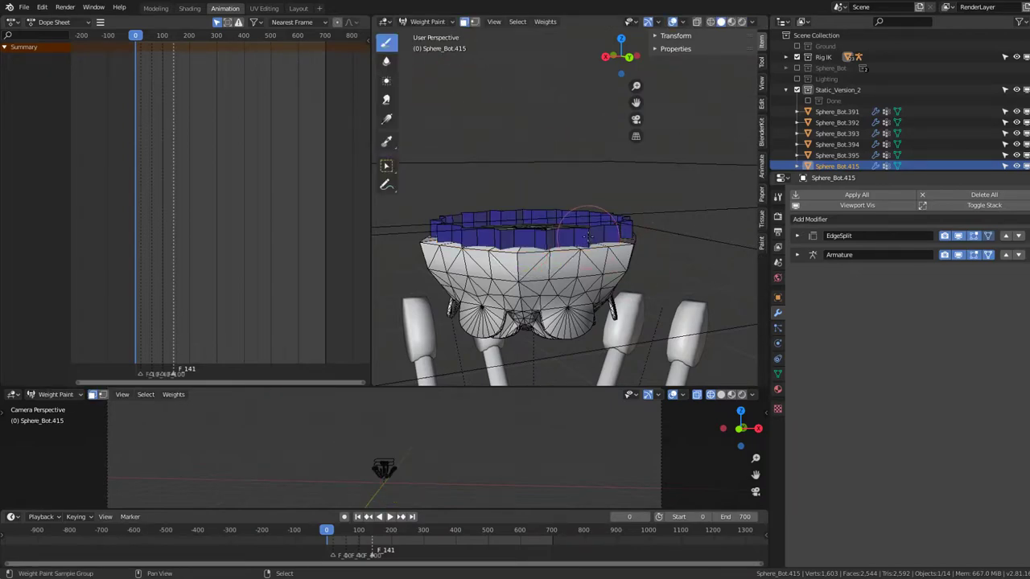
{"action": "left_click", "coordinate": [588, 236]}
{"action": "right_click", "coordinate": [588, 236], "text": "ctrl+shift"}
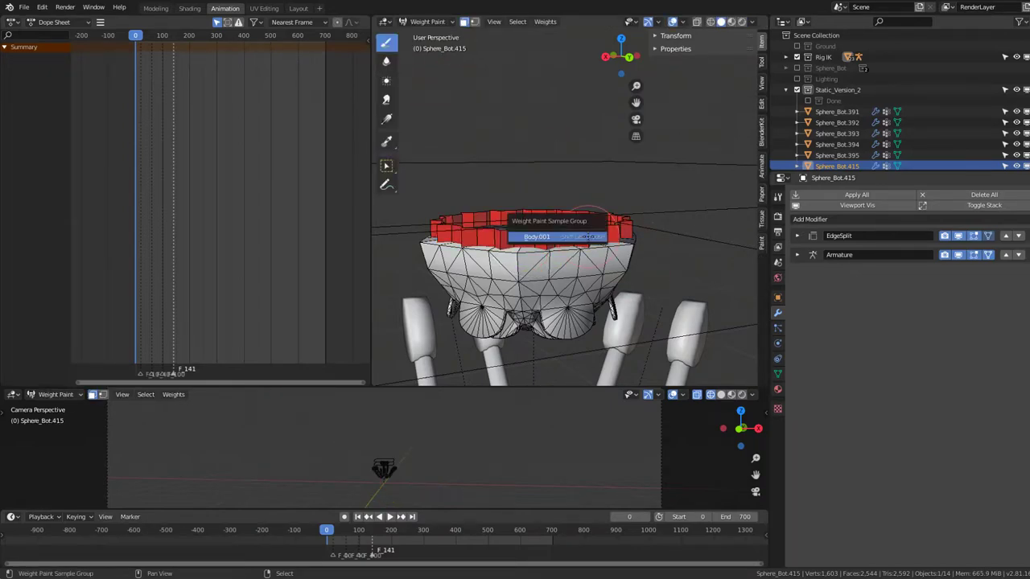
{"action": "left_click", "coordinate": [588, 235]}
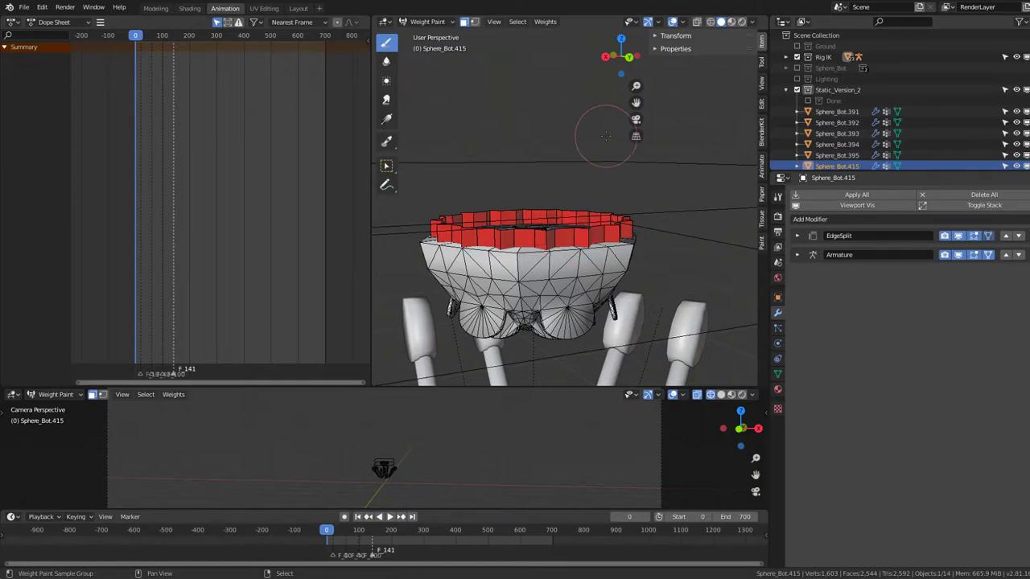
{"action": "left_click", "coordinate": [461, 22]}
{"action": "left_click", "coordinate": [424, 40]}
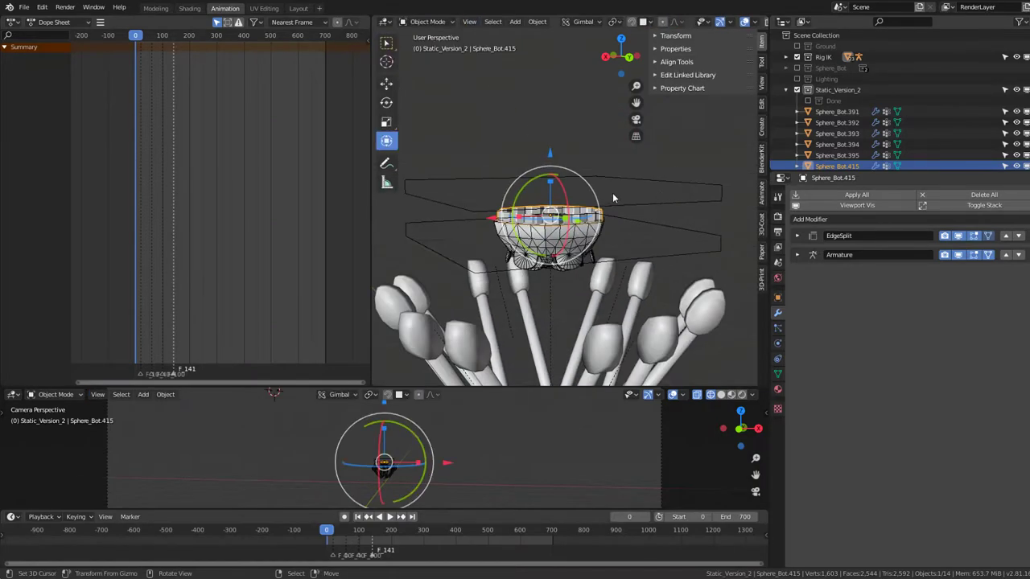
{"action": "left_click", "coordinate": [663, 193]}
Step: In Pose Mode, show the body bones' armature layer, select the Body bone and start playback
{"action": "left_click", "coordinate": [440, 24]}
{"action": "left_click", "coordinate": [440, 59]}
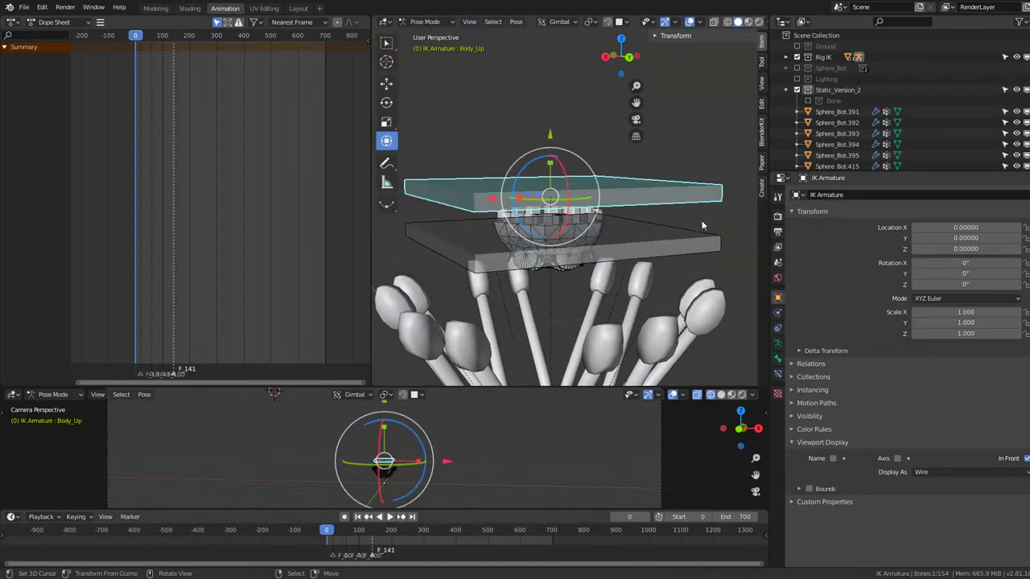
{"action": "left_click", "coordinate": [779, 344]}
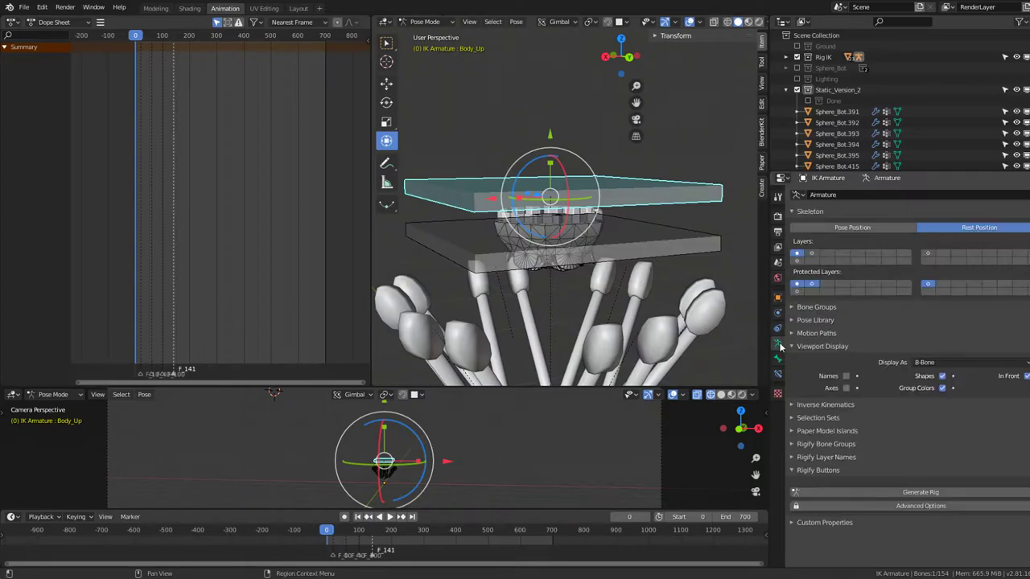
{"action": "left_click", "coordinate": [813, 254]}
{"action": "left_click", "coordinate": [796, 259]}
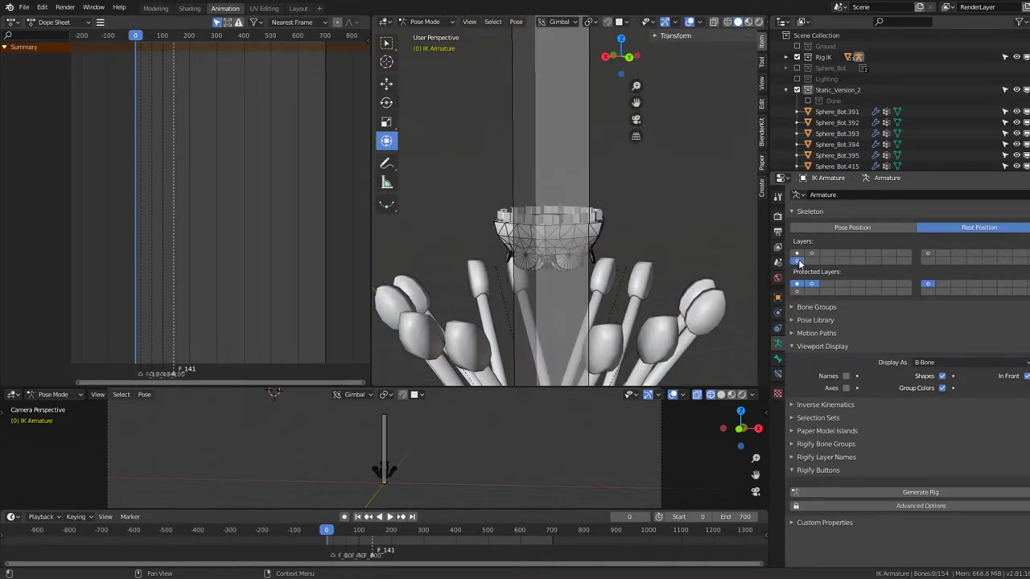
{"action": "left_click", "coordinate": [796, 254]}
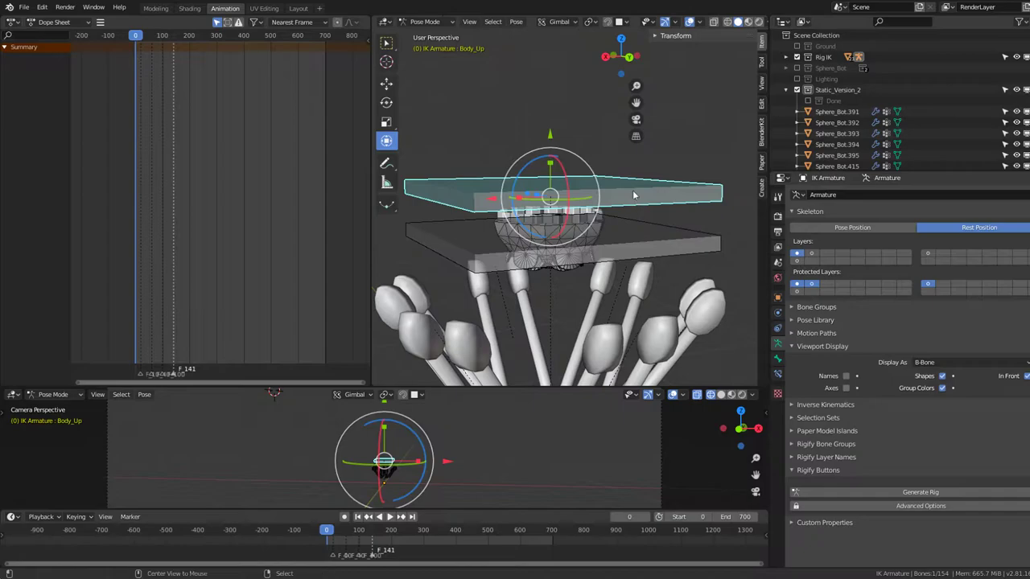
{"action": "left_click", "coordinate": [632, 195]}
{"action": "key", "text": "space"}
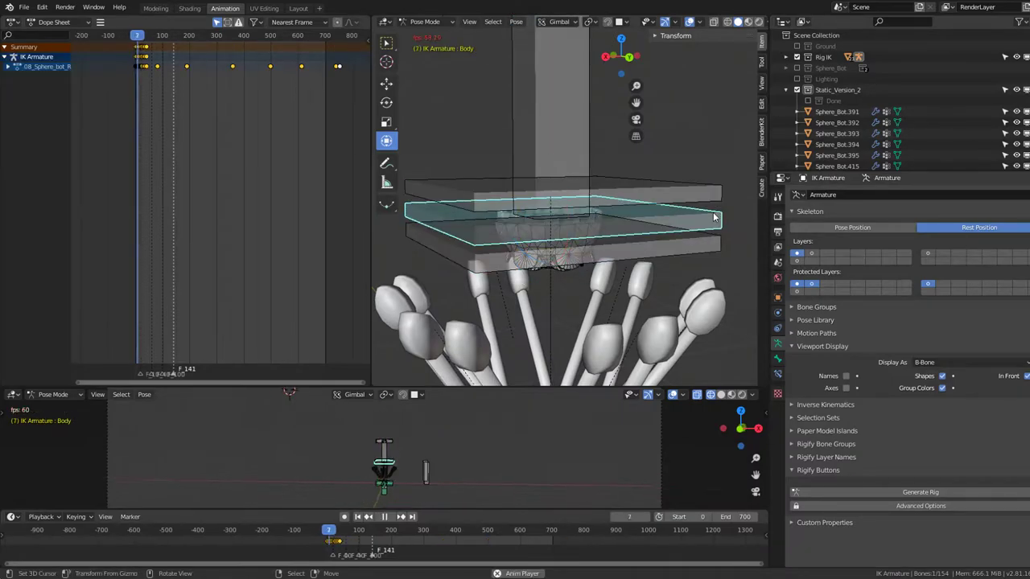
Step: Switch the rig to Pose Position, replay the animation, and show the green shape-bone layer
{"action": "key", "text": "space"}
{"action": "left_click", "coordinate": [875, 227]}
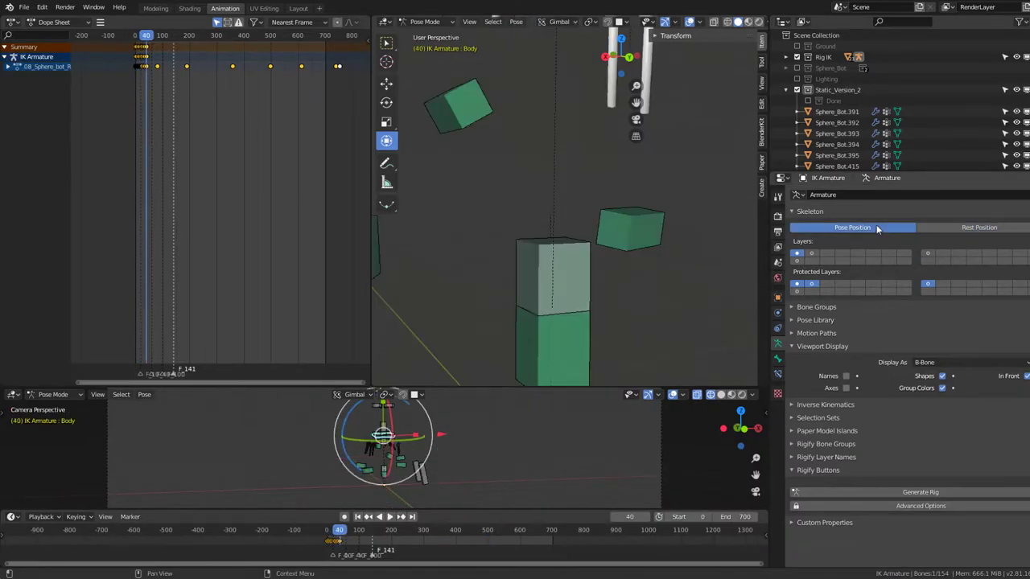
{"action": "key", "text": "space"}
{"action": "scroll", "coordinate": [633, 185], "scroll_direction": "down", "scroll_amount": 5}
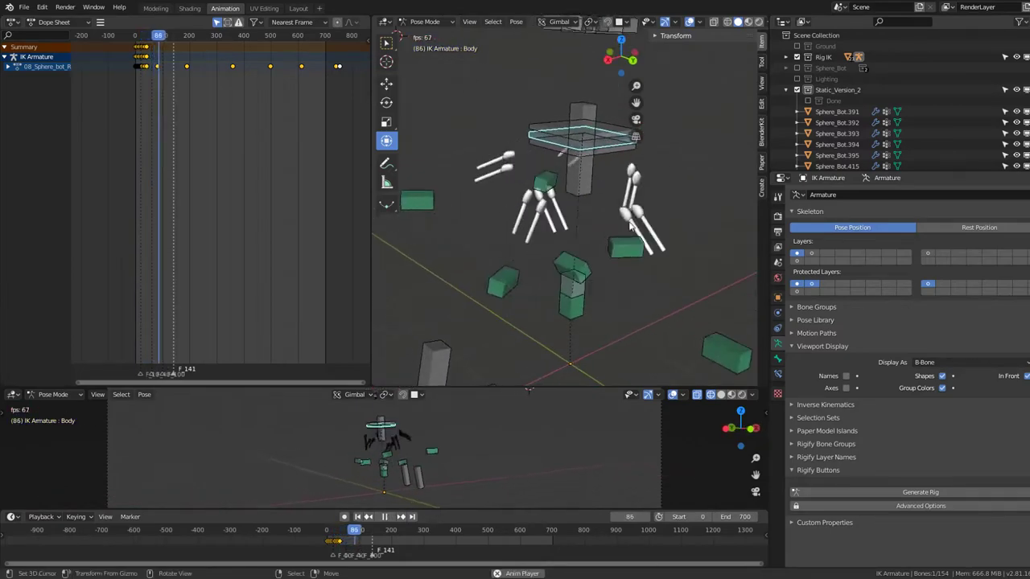
{"action": "key", "text": "space"}
{"action": "middle_click_drag", "start_coordinate": [658, 166], "coordinate": [632, 208]}
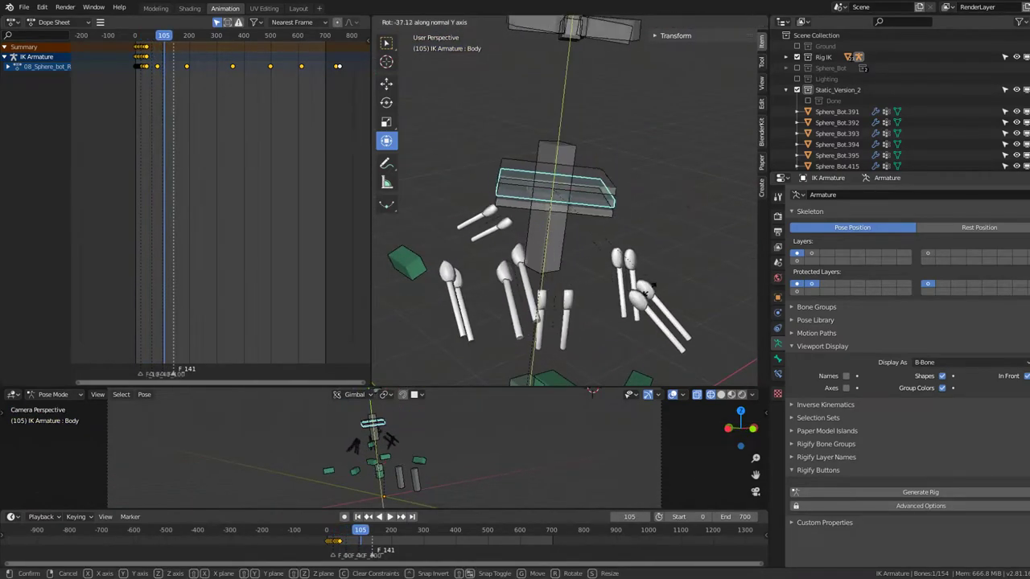
{"action": "key", "text": "space"}
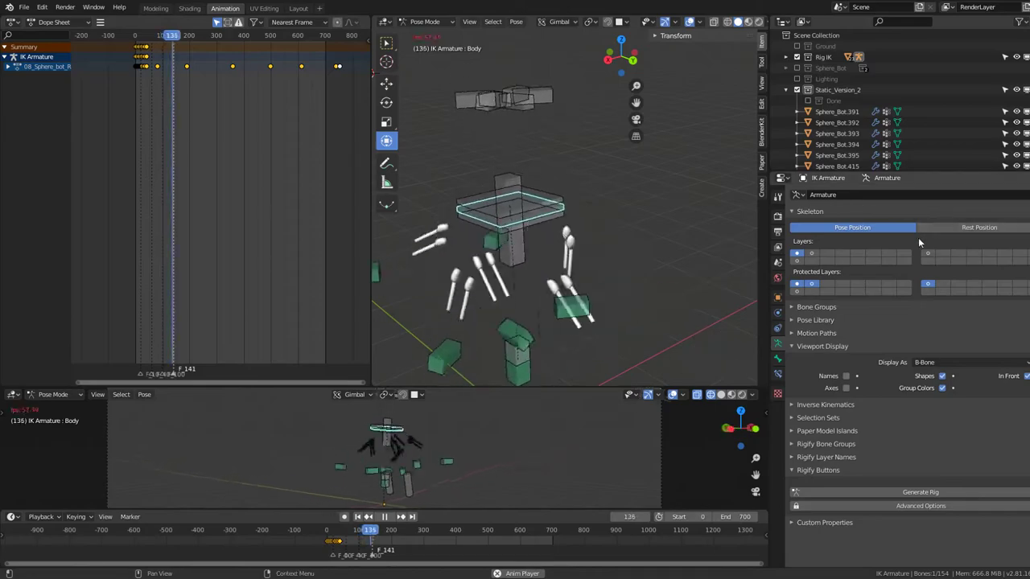
{"action": "left_click", "coordinate": [928, 254]}
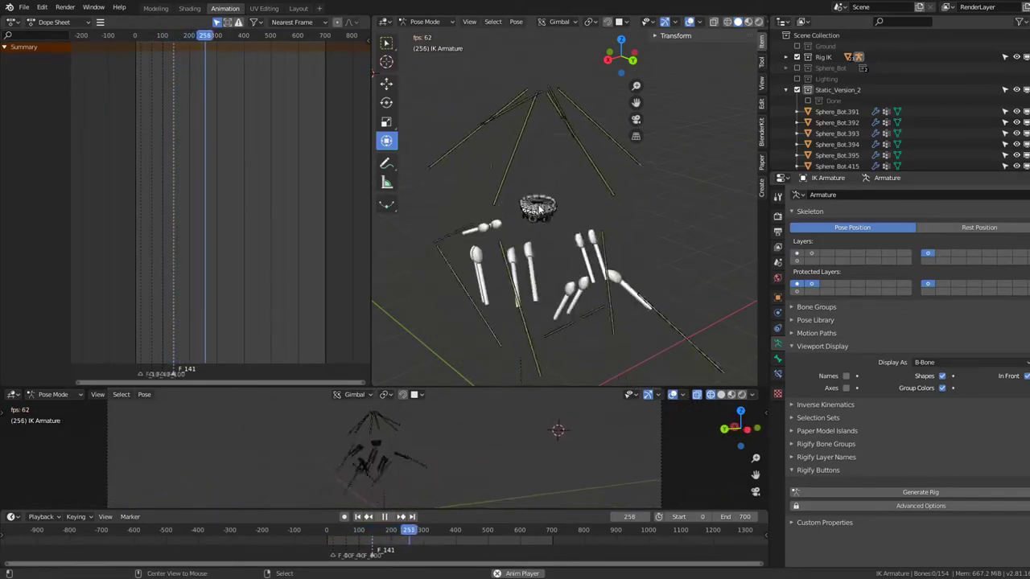
{"action": "left_click", "coordinate": [811, 253]}
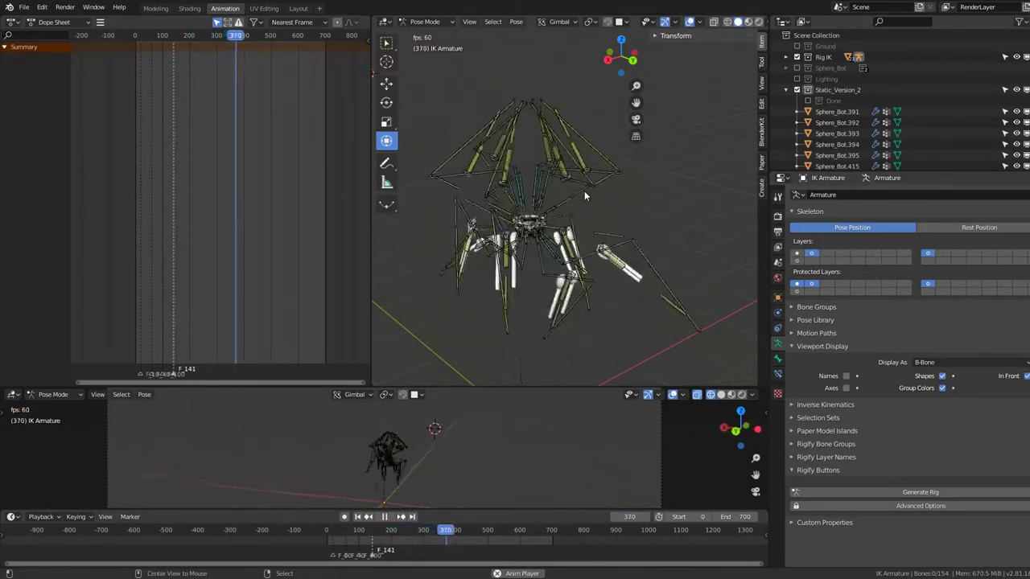
Step: Reveal all hidden bones, play through to frame 561, and select Body.001 without rotating it
{"action": "left_click", "coordinate": [527, 228]}
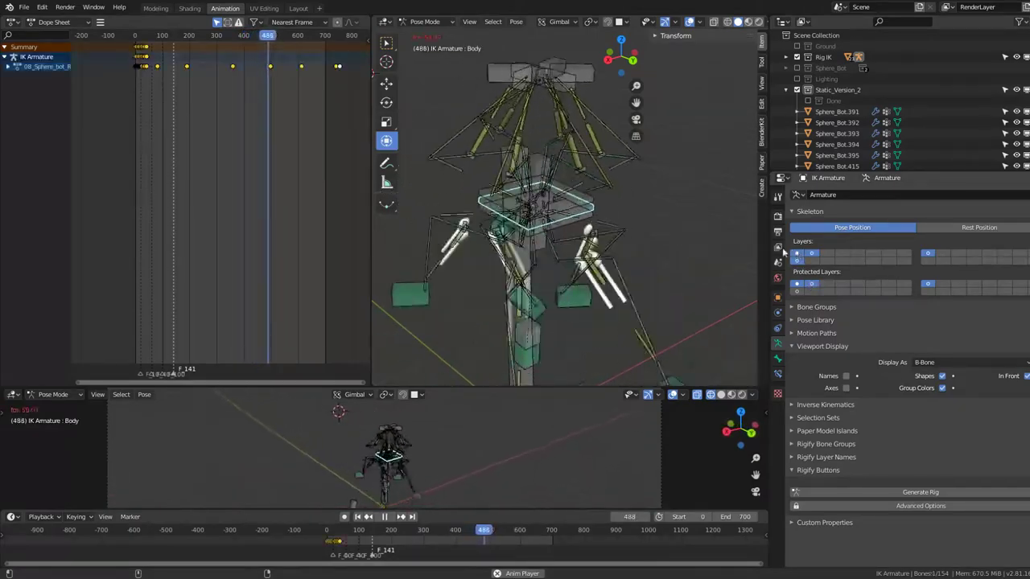
{"action": "key", "text": "space"}
{"action": "key", "text": "alt+h"}
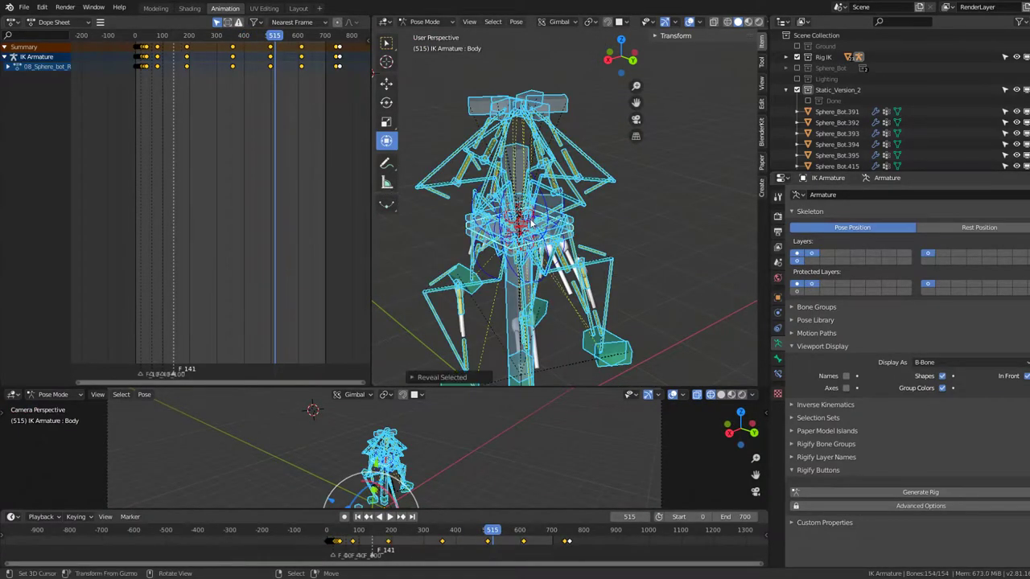
{"action": "scroll", "coordinate": [597, 235], "scroll_direction": "up", "scroll_amount": 3}
{"action": "key", "text": "space"}
{"action": "left_click", "coordinate": [568, 225]}
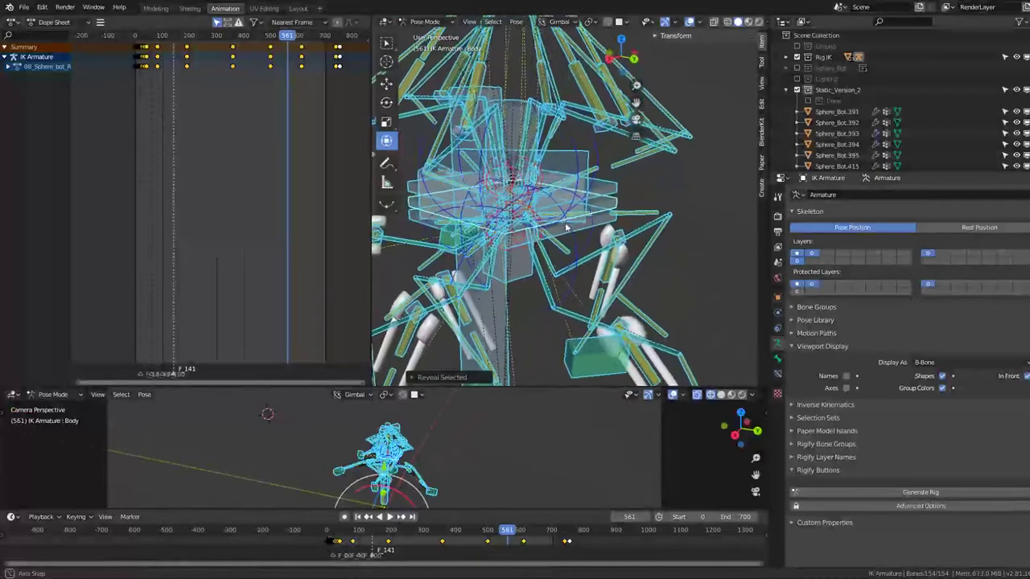
{"action": "key", "text": "space"}
{"action": "key", "text": "r"}
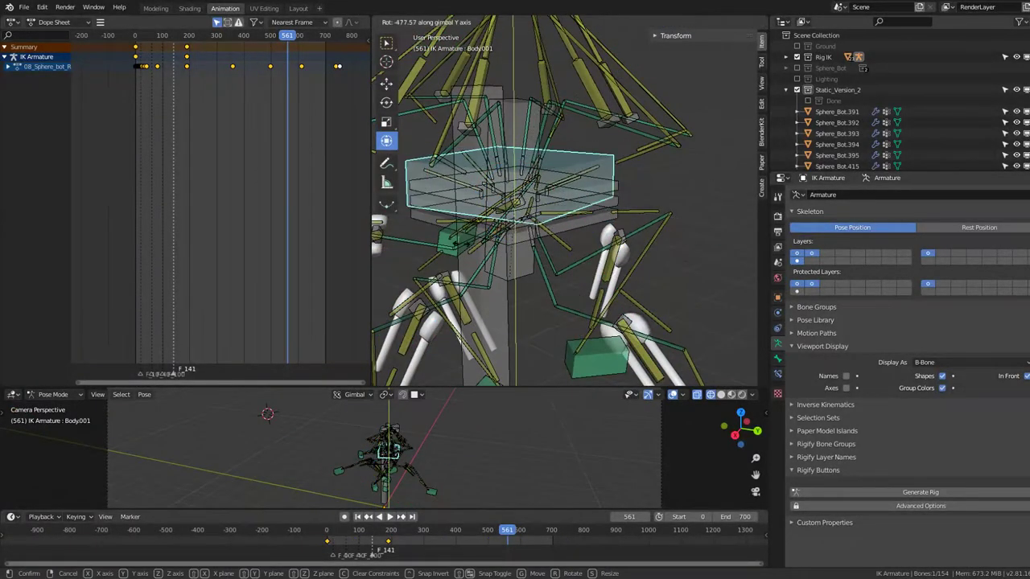
{"action": "key", "text": "Escape"}
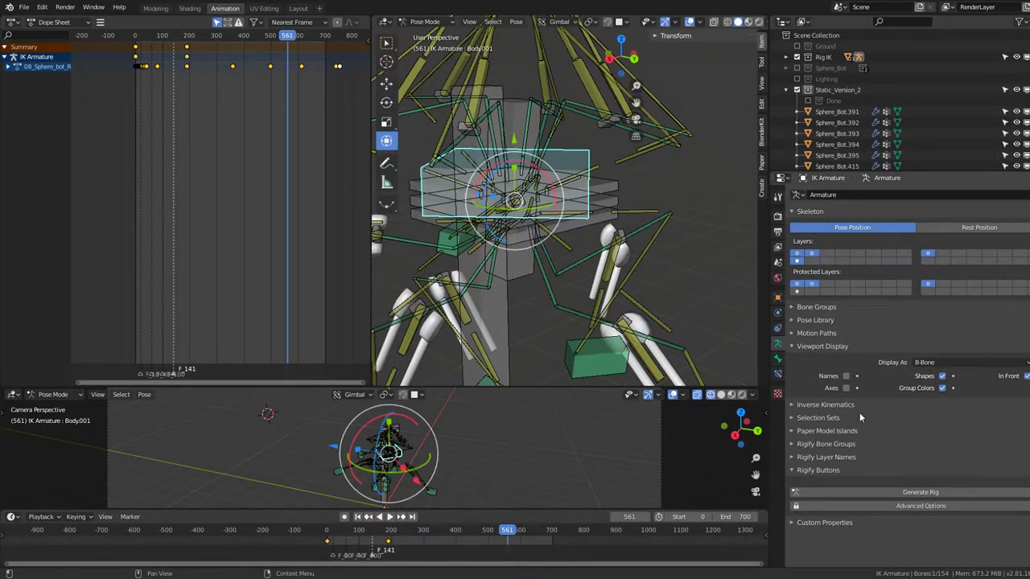
Step: Move the Body.001 bone to bone layer 3 and show only layer 3
{"action": "middle_click_drag", "start_coordinate": [575, 192], "coordinate": [646, 236]}
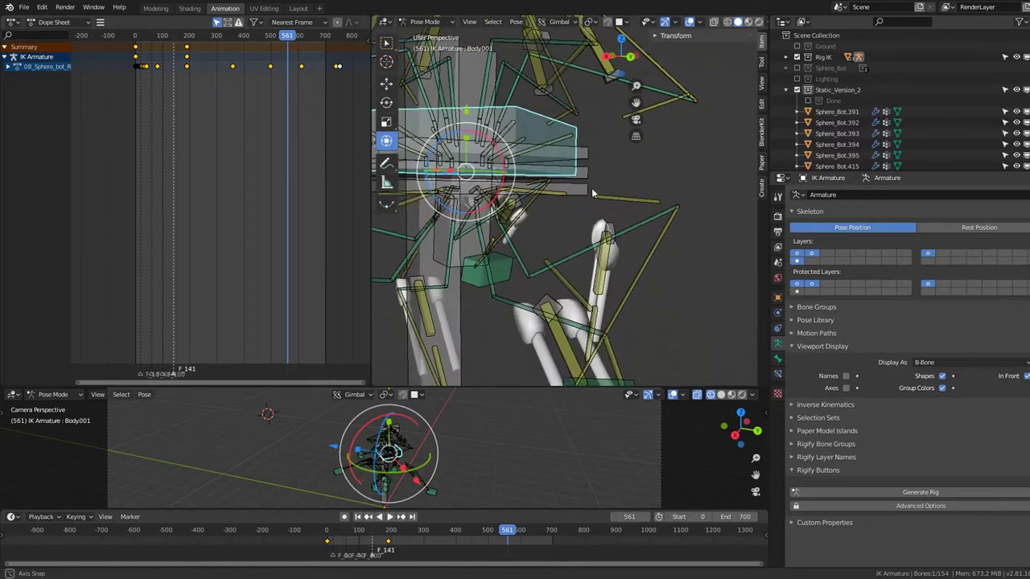
{"action": "key", "text": "m"}
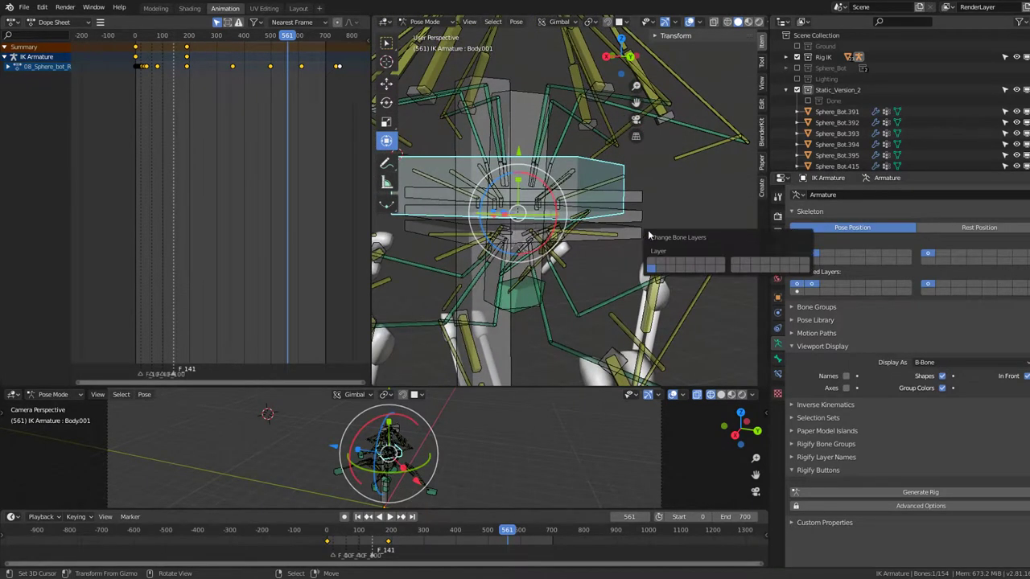
{"action": "left_click", "coordinate": [676, 263]}
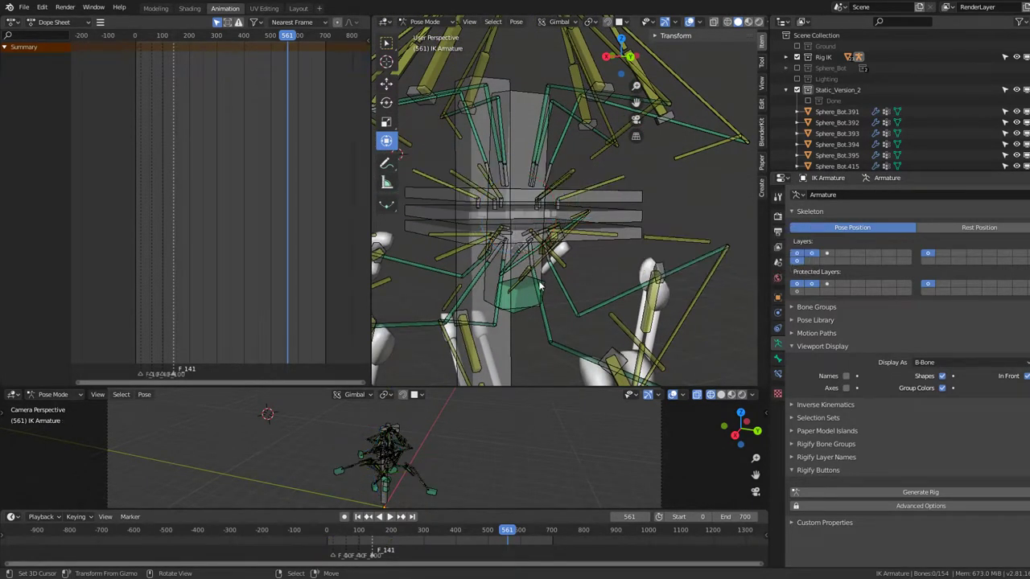
{"action": "left_click", "coordinate": [826, 254]}
Step: Put the rig back in its Rest Position
{"action": "middle_click_drag", "start_coordinate": [584, 250], "coordinate": [409, 6]}
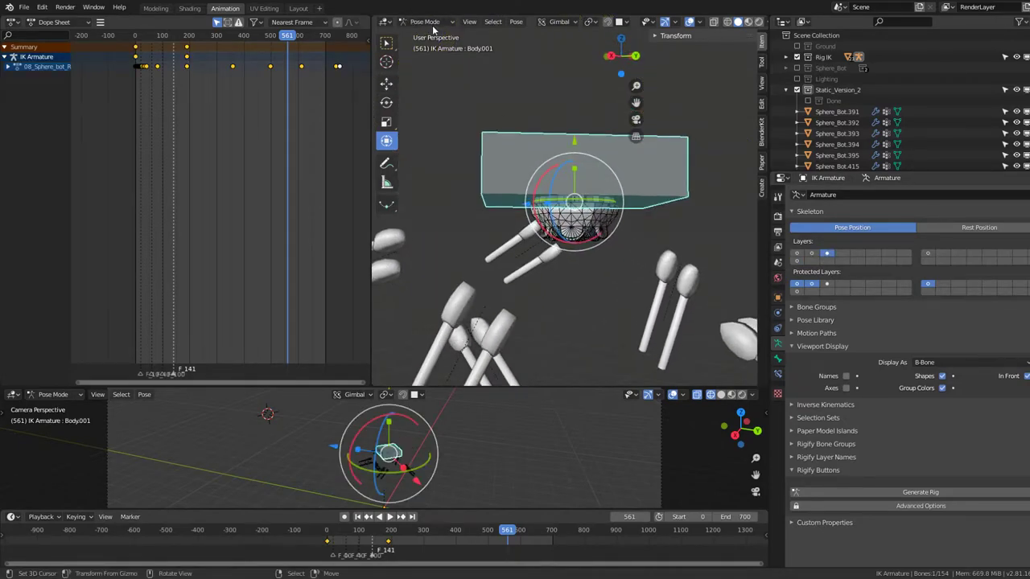
{"action": "left_click", "coordinate": [979, 227]}
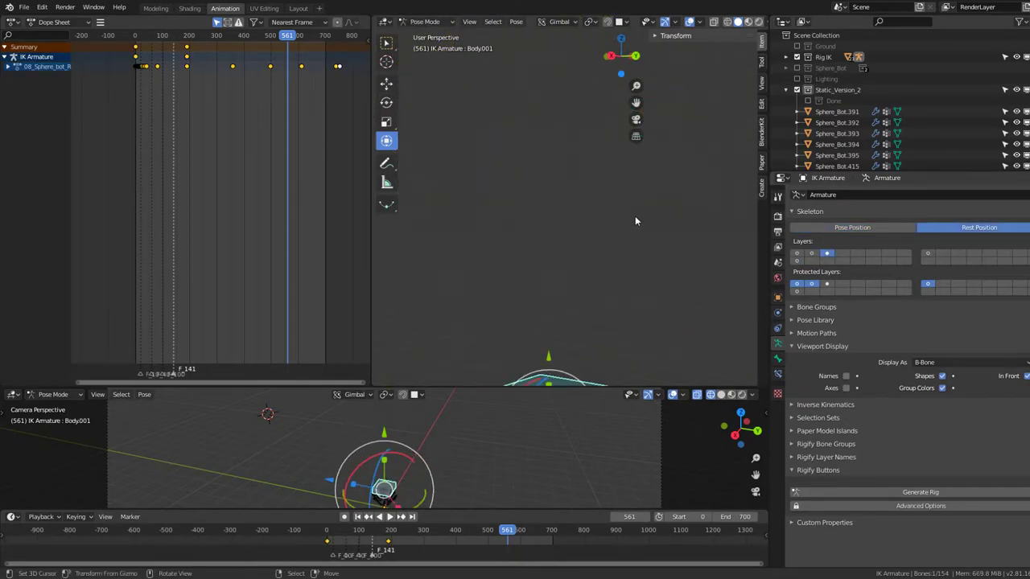
{"action": "middle_click_drag", "start_coordinate": [681, 113], "coordinate": [577, 225]}
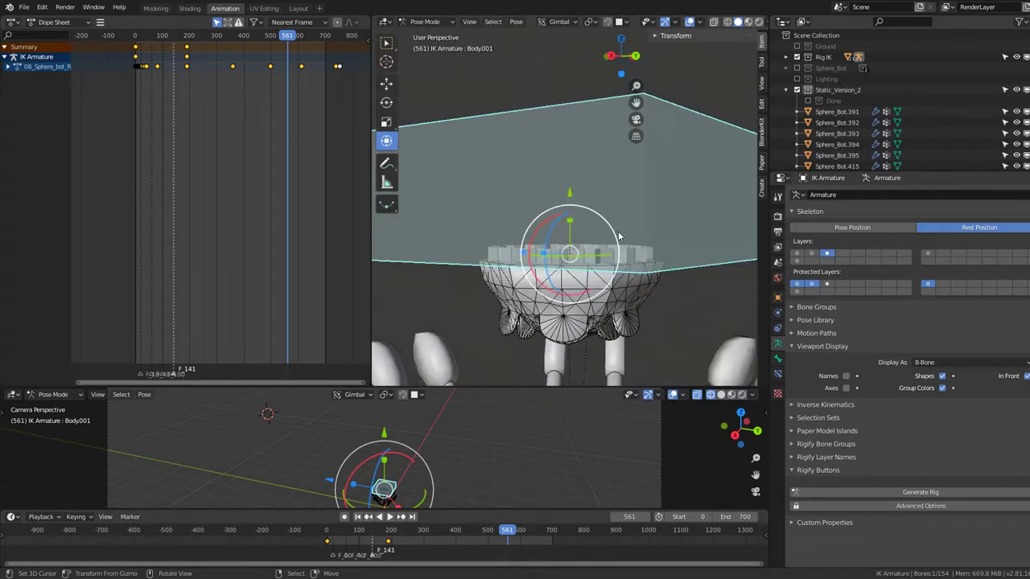
Step: In Object Mode, select Sphere_Bot.415 and delete its Armature modifier
{"action": "left_click", "coordinate": [425, 21]}
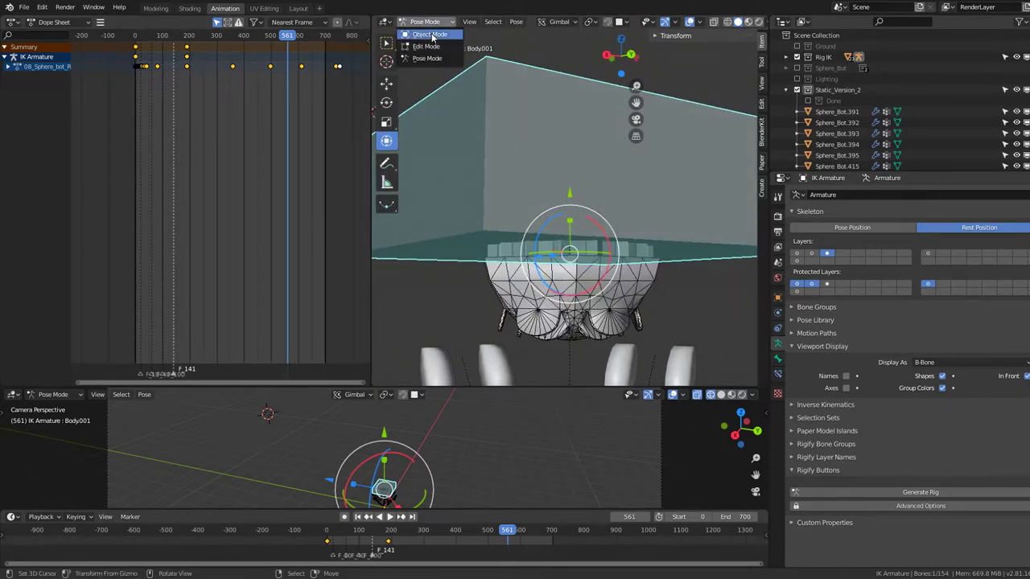
{"action": "left_click", "coordinate": [426, 35]}
{"action": "left_click", "coordinate": [601, 265]}
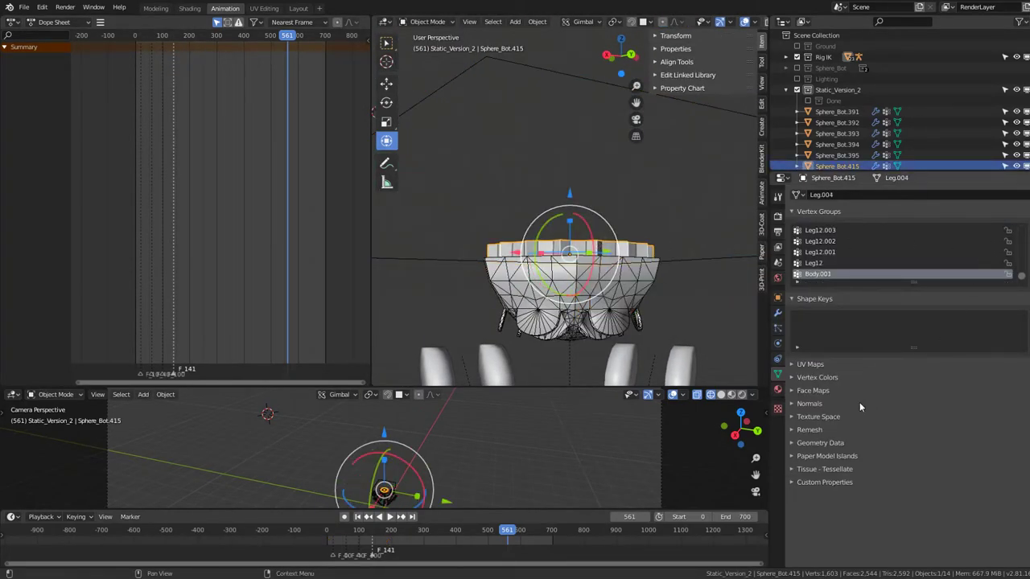
{"action": "left_click", "coordinate": [778, 313]}
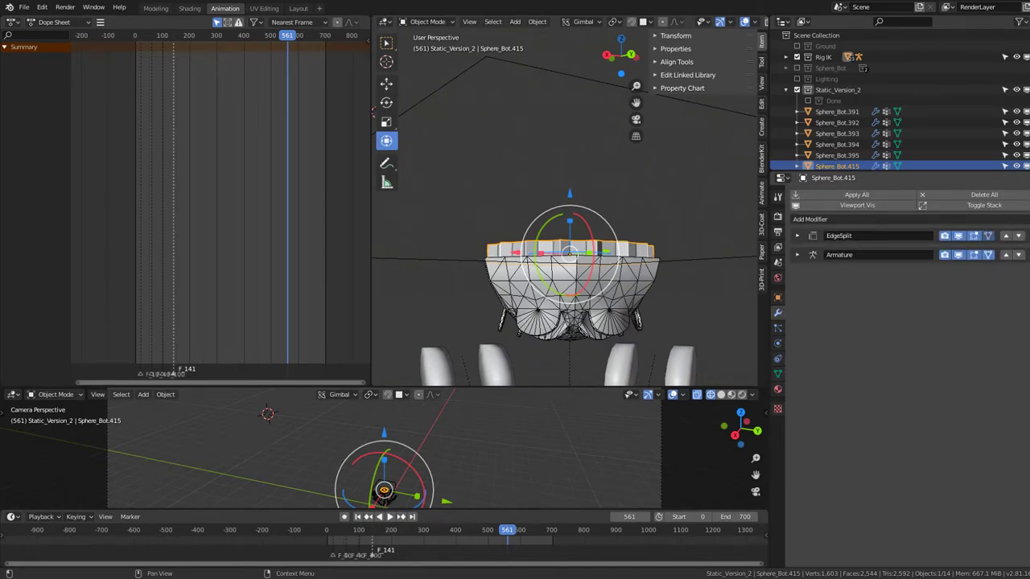
{"action": "key", "text": "ctrl+x"}
Step: Parent Sphere_Bot.415 to the IK Armature's Body.001 bone with Ctrl+P > Bone
{"action": "left_click", "coordinate": [708, 249]}
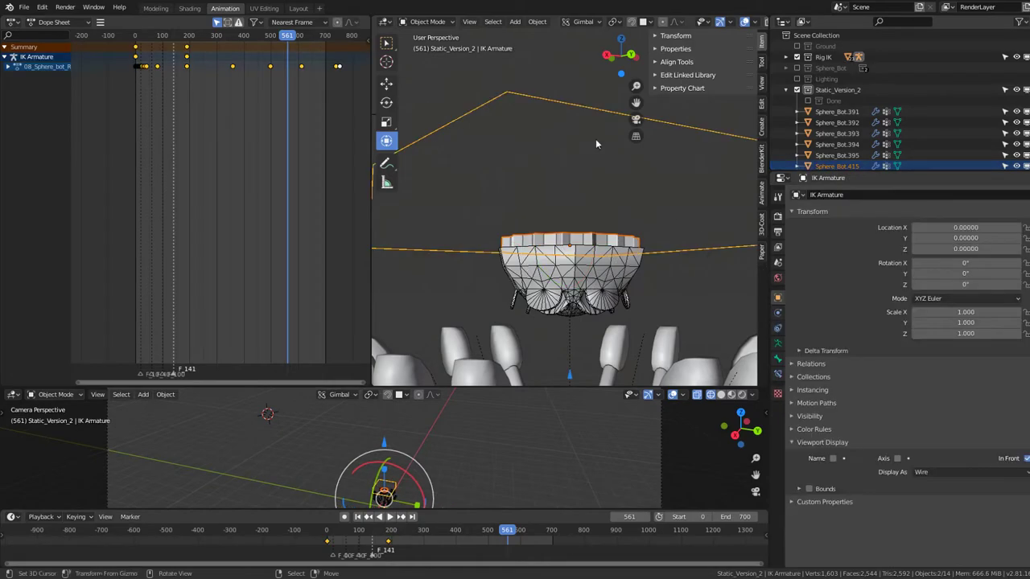
{"action": "left_click", "coordinate": [430, 24]}
{"action": "left_click", "coordinate": [434, 57]}
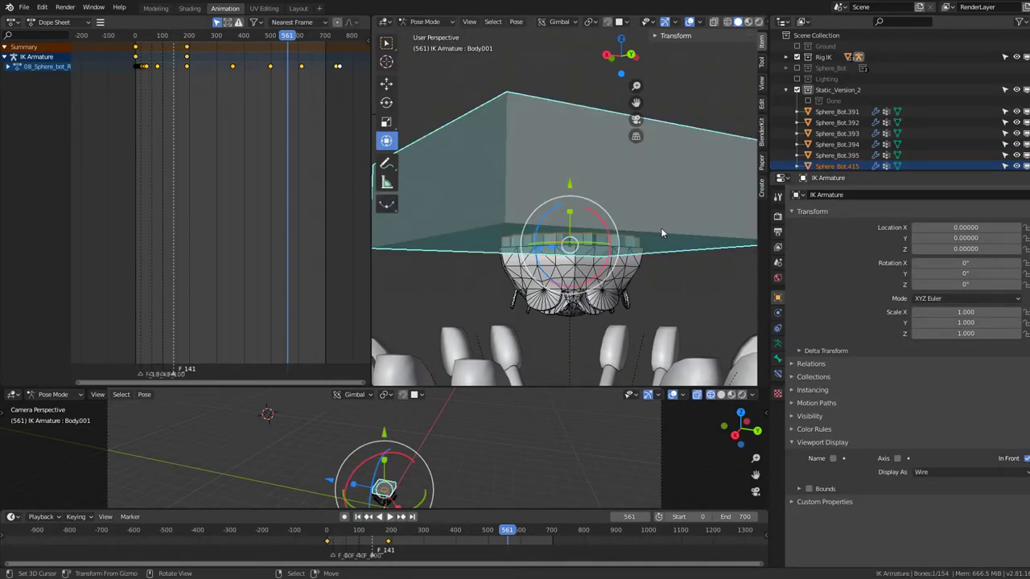
{"action": "key", "text": "ctrl+p"}
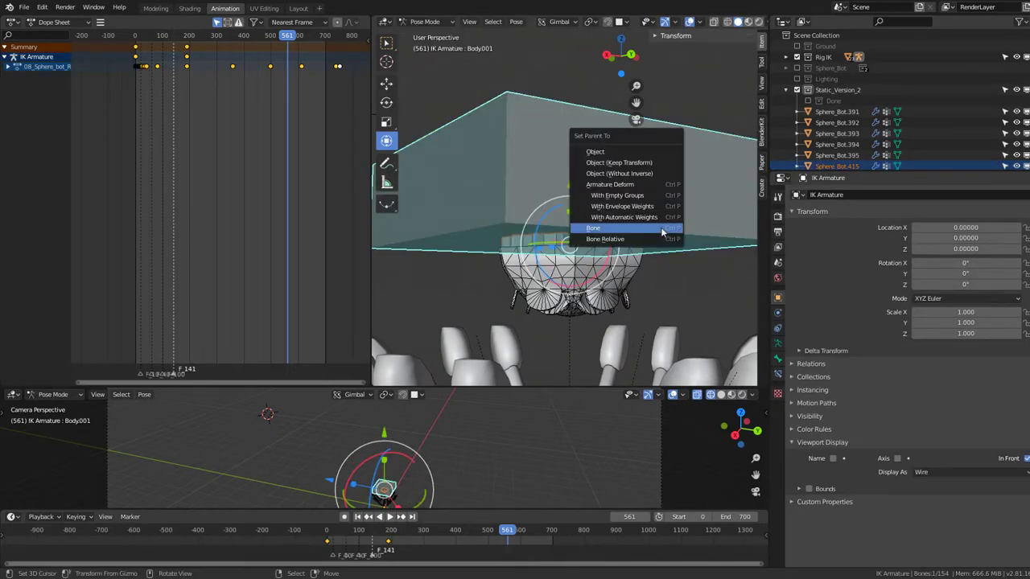
{"action": "left_click", "coordinate": [660, 228]}
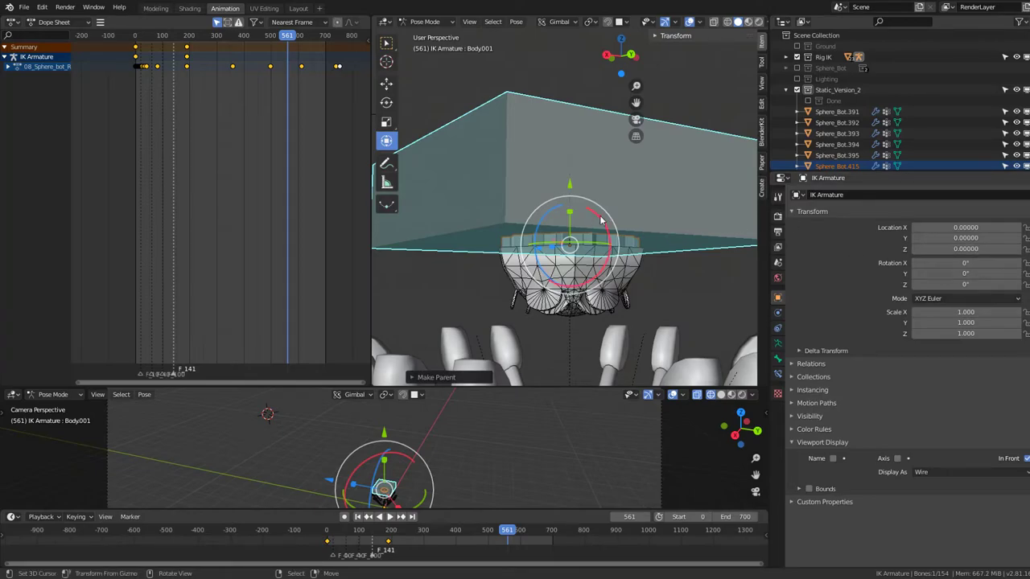
Step: Back in Object Mode, move Sphere_Bot.415 into the Done collection
{"action": "left_click", "coordinate": [426, 21]}
{"action": "left_click", "coordinate": [435, 35]}
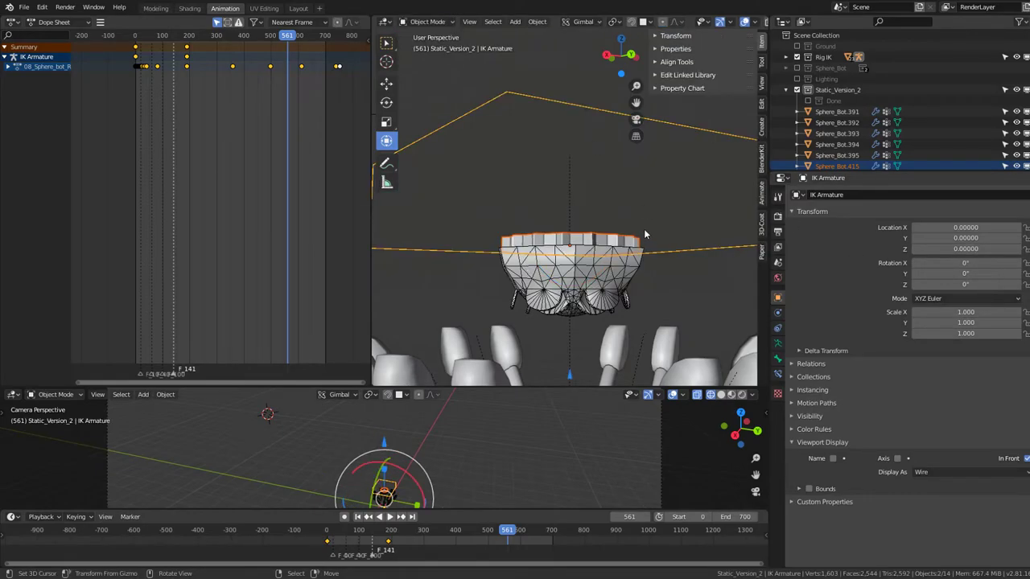
{"action": "key", "text": "m"}
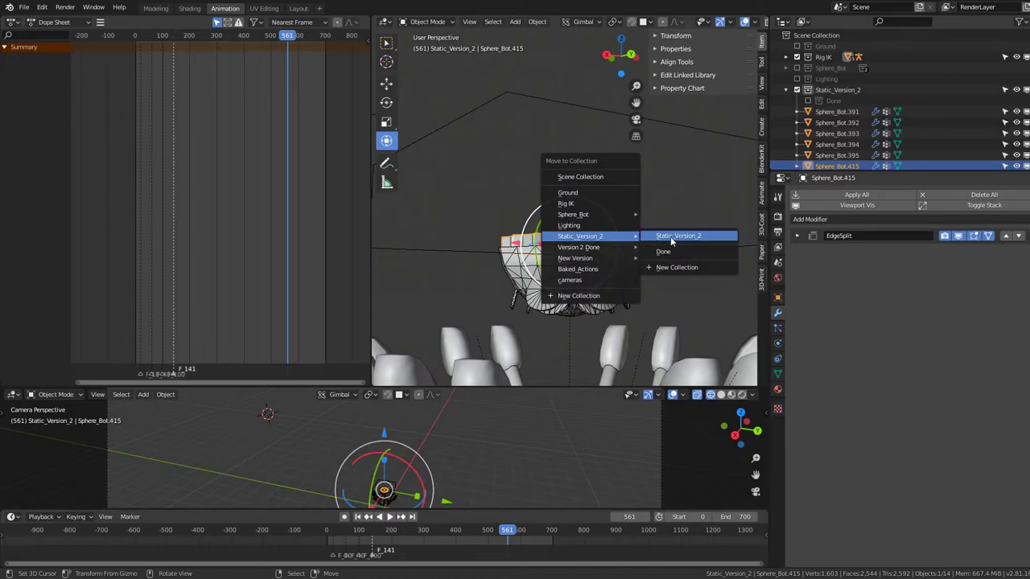
{"action": "left_click", "coordinate": [666, 251]}
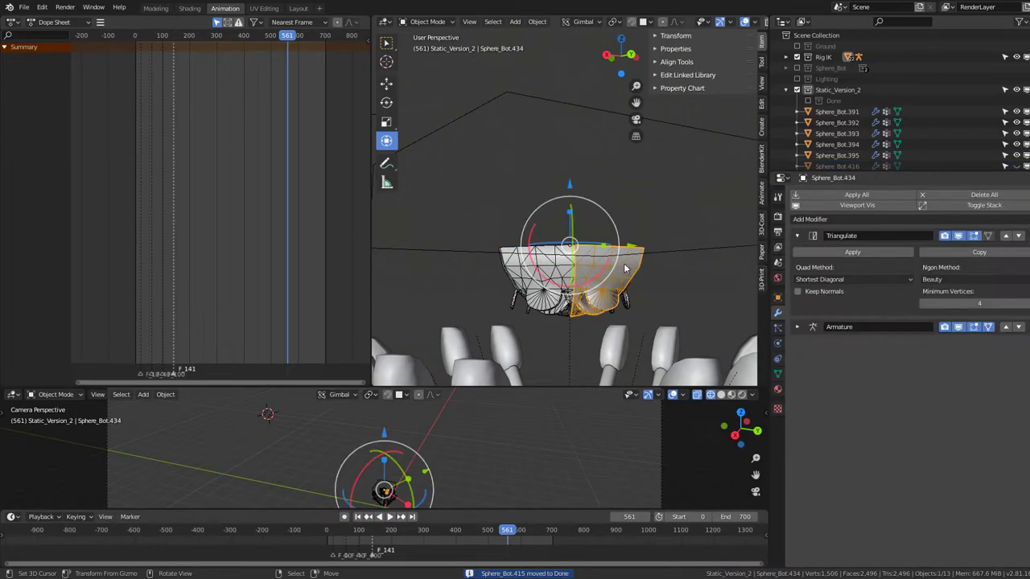
Step: Select the IK Armature and briefly toggle an extra bone layer in its data settings
{"action": "middle_click_drag", "start_coordinate": [625, 267], "coordinate": [683, 257]}
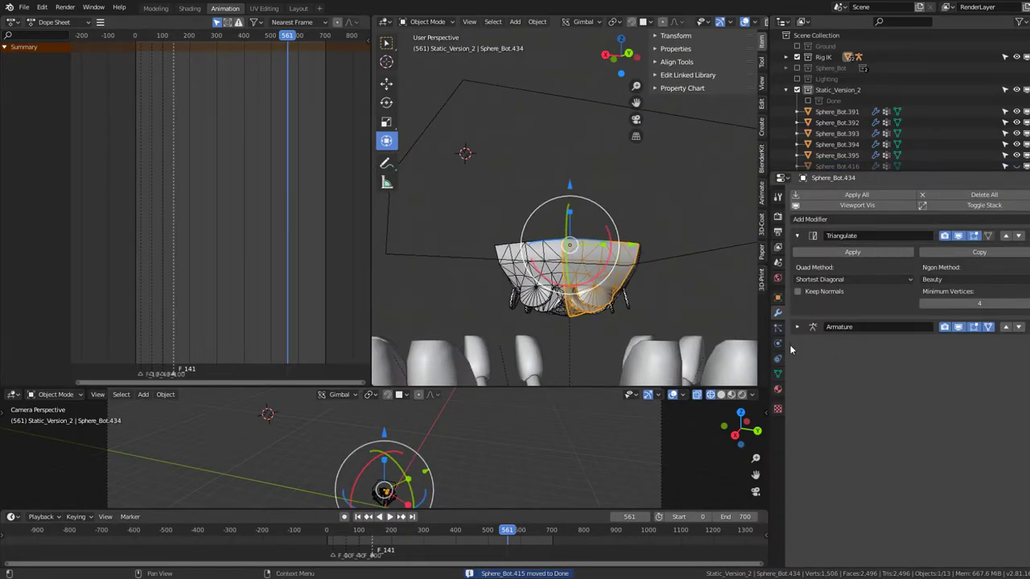
{"action": "left_click", "coordinate": [678, 242]}
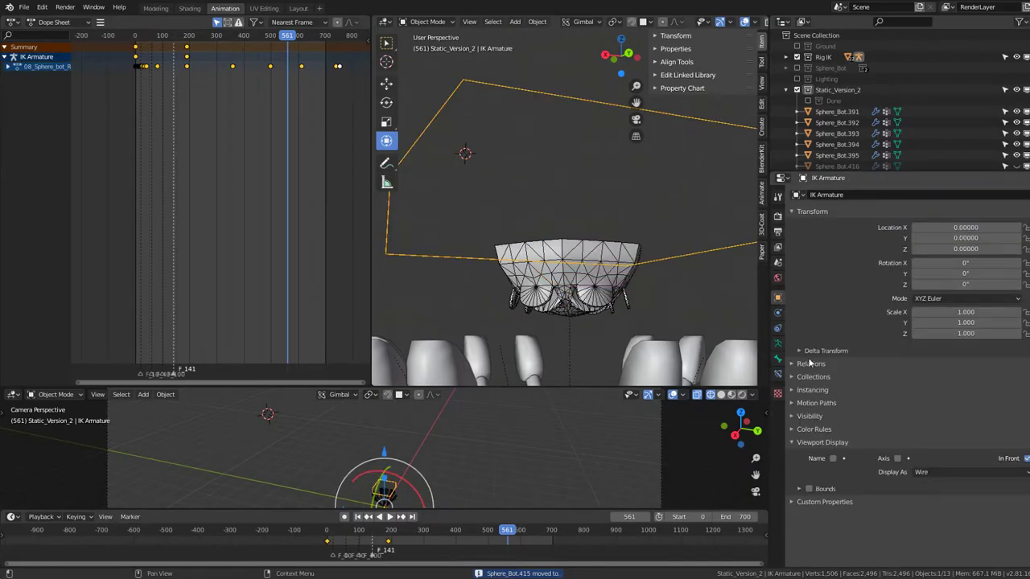
{"action": "left_click", "coordinate": [777, 344]}
{"action": "left_click", "coordinate": [813, 254]}
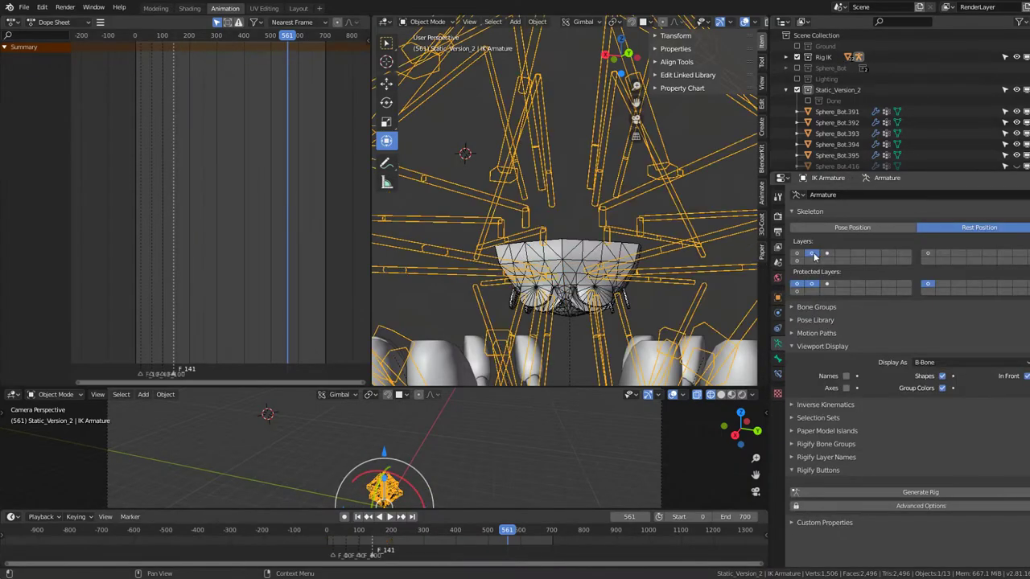
{"action": "left_click", "coordinate": [808, 256]}
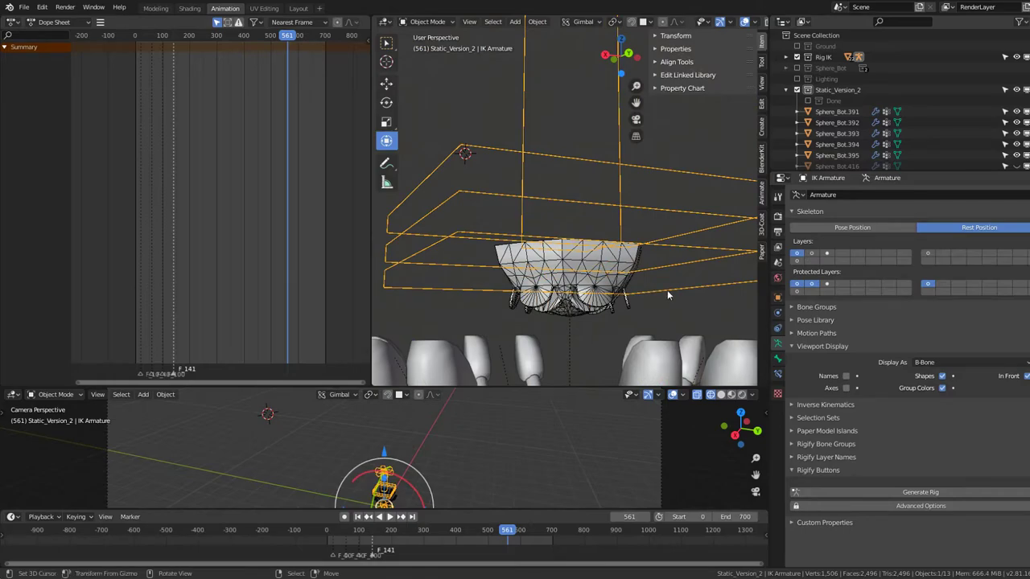
Step: Select the Sphere_Bot.434 shell pieces plus the IK Armature and enter Pose Mode
{"action": "left_click", "coordinate": [613, 303]}
{"action": "mouse_move", "coordinate": [613, 302]}
{"action": "middle_mouse_down"}
{"action": "mouse_move", "coordinate": [563, 305]}
{"action": "mouse_move", "coordinate": [705, 255]}
{"action": "middle_mouse_up"}
{"action": "left_click", "coordinate": [505, 310], "text": "shift"}
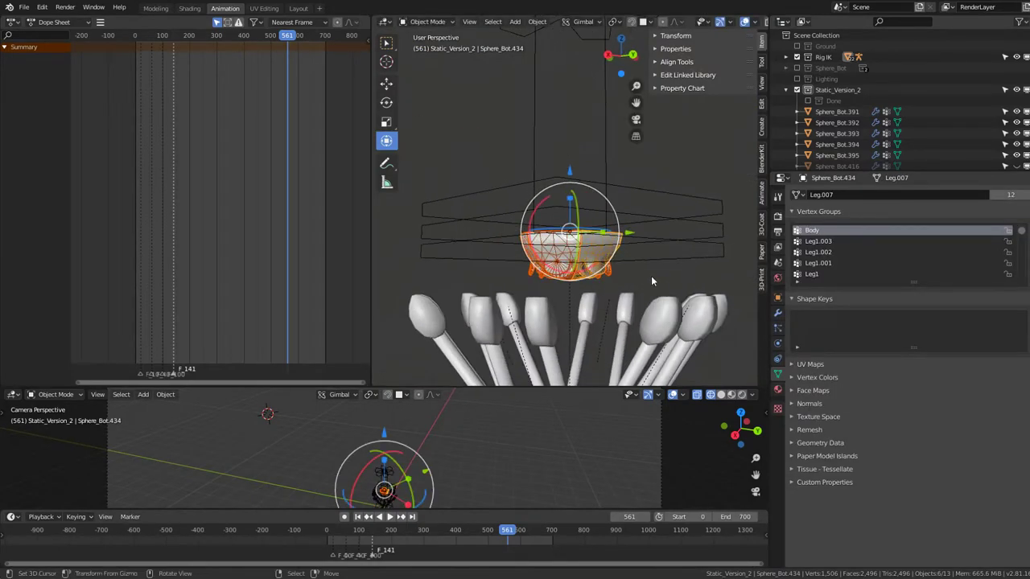
{"action": "left_click", "coordinate": [705, 255], "text": "shift"}
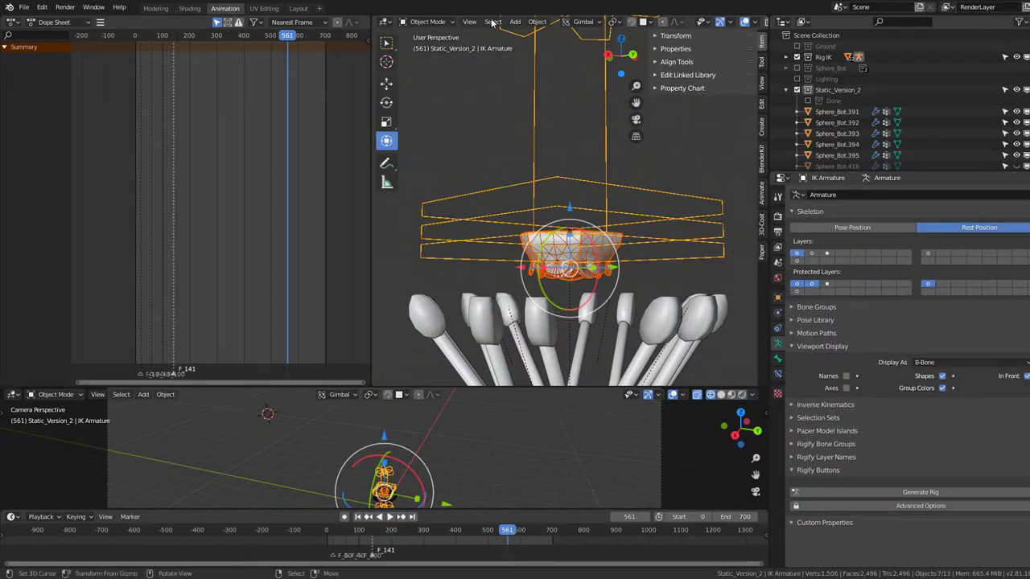
{"action": "left_click", "coordinate": [435, 21]}
{"action": "left_click", "coordinate": [441, 60]}
Step: Parent the pieces to the Body_Down bone and return to Object Mode
{"action": "left_click", "coordinate": [690, 255]}
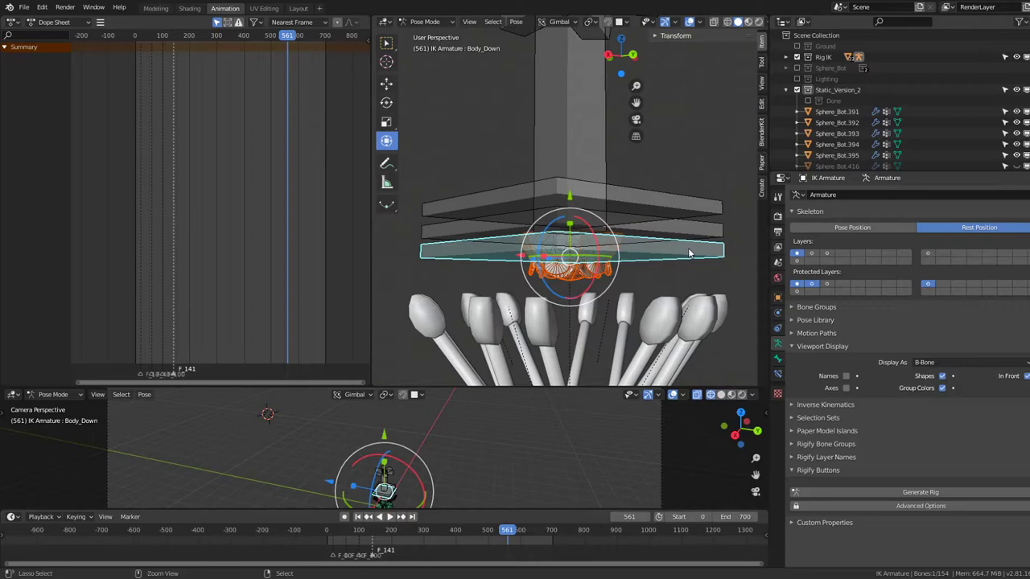
{"action": "key", "text": "ctrl+p"}
{"action": "left_click", "coordinate": [689, 254]}
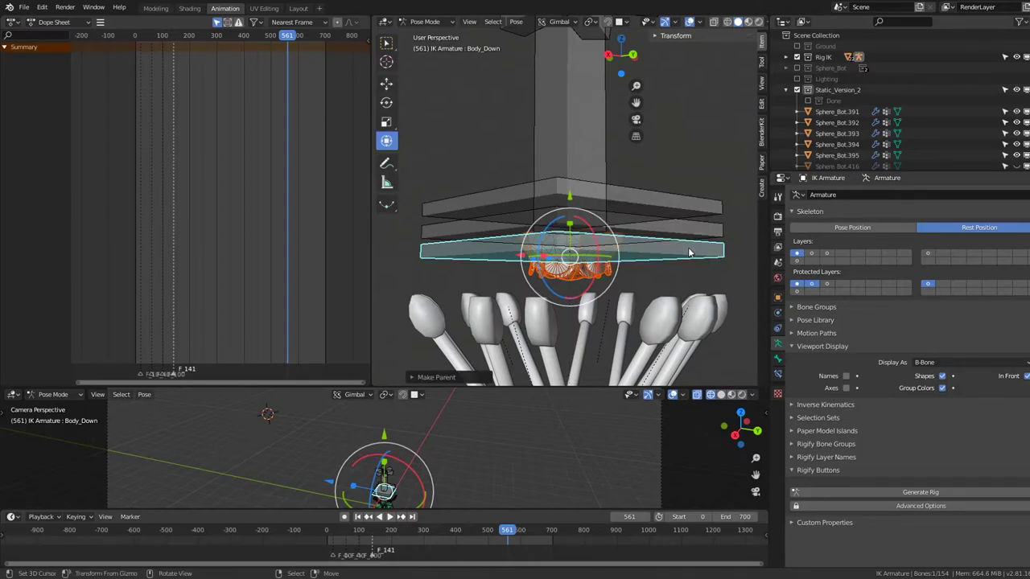
{"action": "left_click", "coordinate": [603, 280]}
{"action": "left_click", "coordinate": [777, 316]}
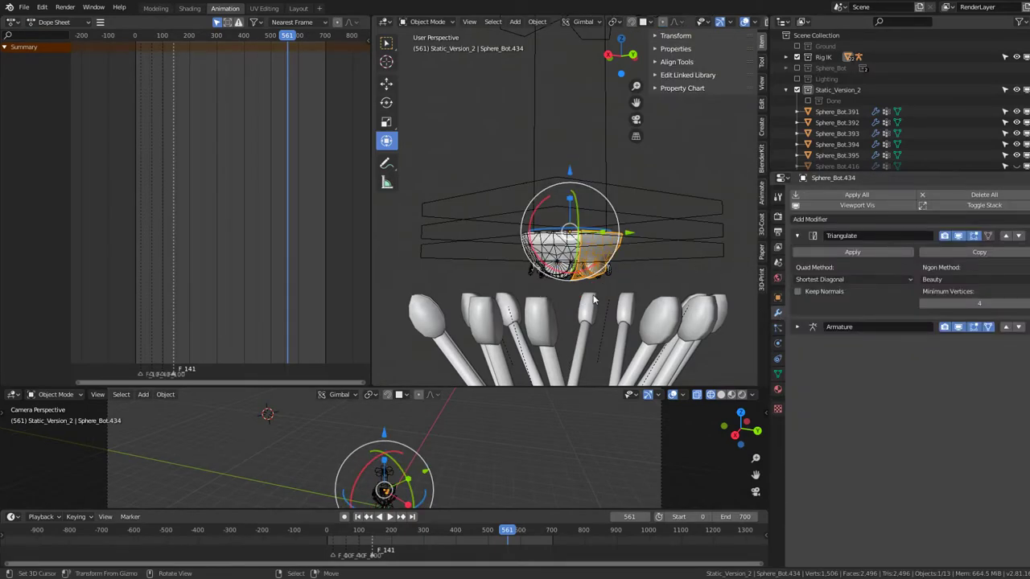
Step: Box-select the Sphere_Bot.435 pieces, remove the Armature modifier, and link modifiers across them
{"action": "middle_click_drag", "start_coordinate": [620, 273], "coordinate": [635, 315]}
{"action": "left_click", "coordinate": [632, 311]}
{"action": "left_click_drag", "start_coordinate": [627, 310], "coordinate": [541, 309]}
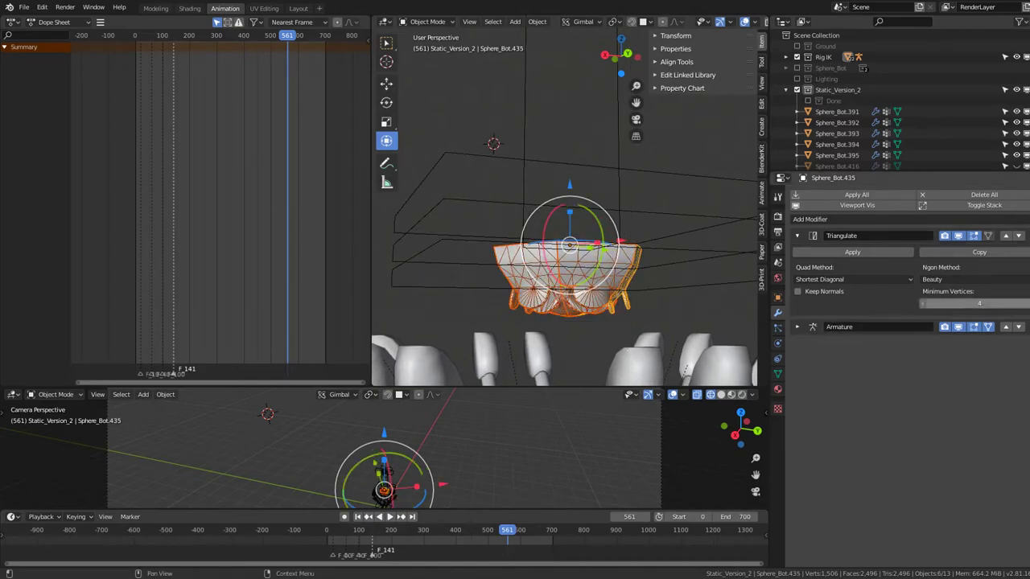
{"action": "key", "text": "ctrl+a"}
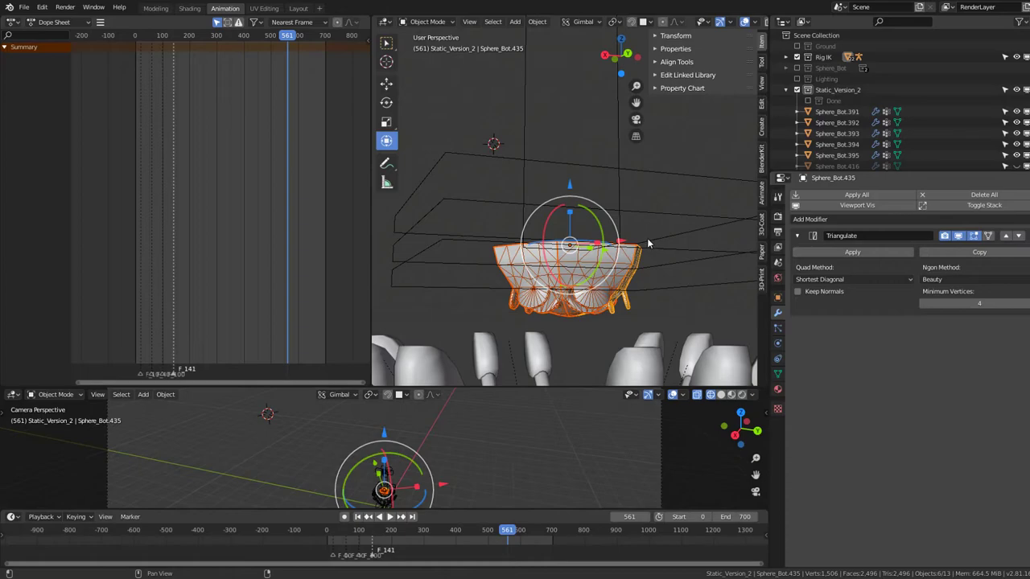
{"action": "key", "text": "ctrl+l"}
{"action": "left_click", "coordinate": [649, 239]}
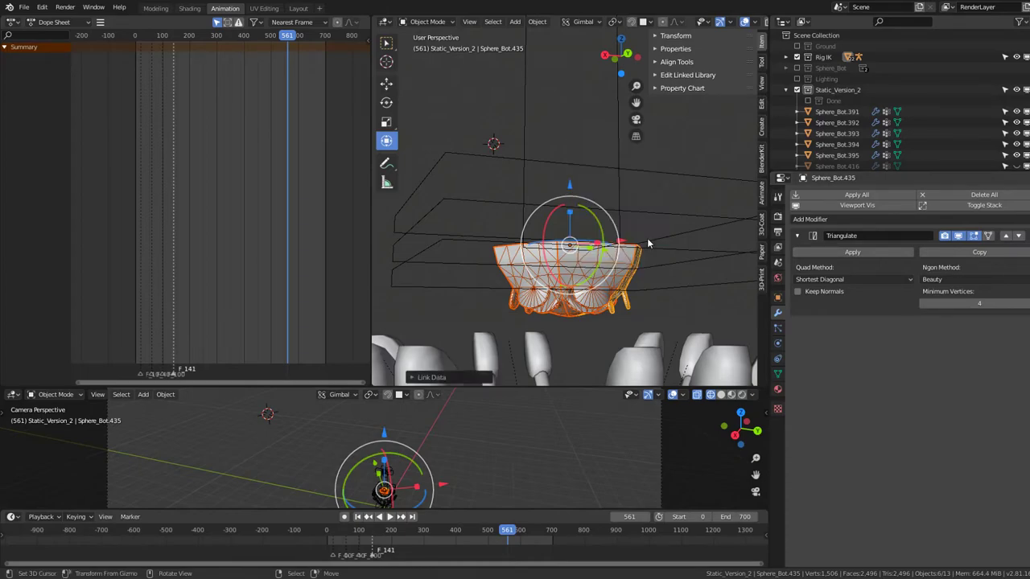
Step: Parent the Sphere_Bot.435 pieces to the Body_Down bone, then return to Object Mode
{"action": "left_click", "coordinate": [694, 283]}
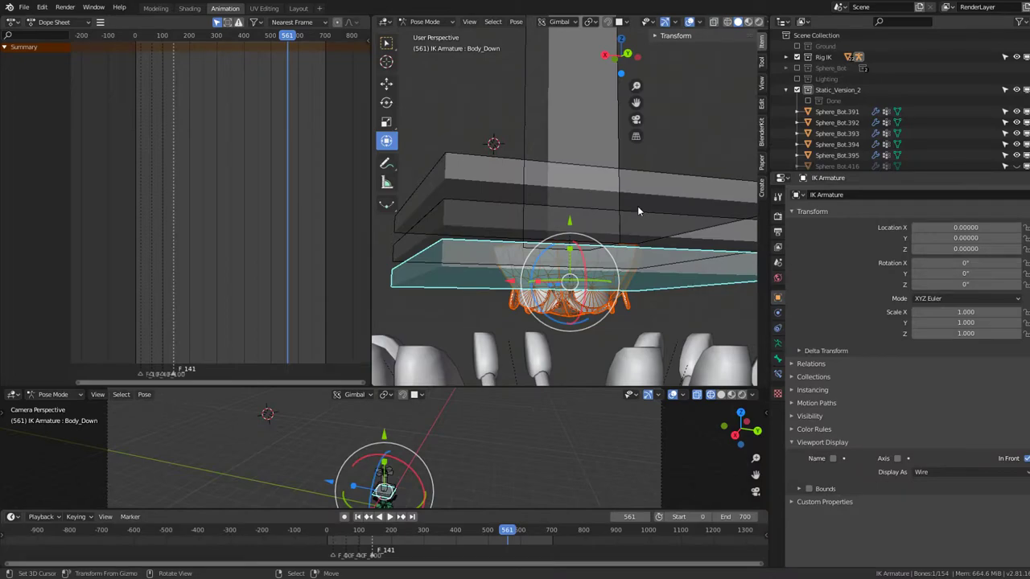
{"action": "key", "text": "ctrl+p"}
{"action": "left_click", "coordinate": [692, 270]}
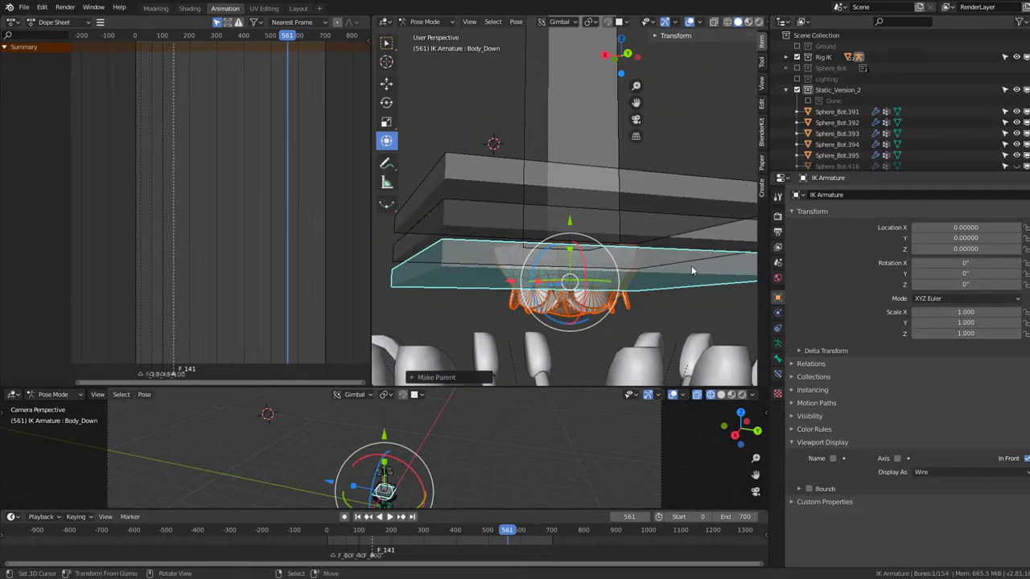
{"action": "left_click", "coordinate": [436, 21]}
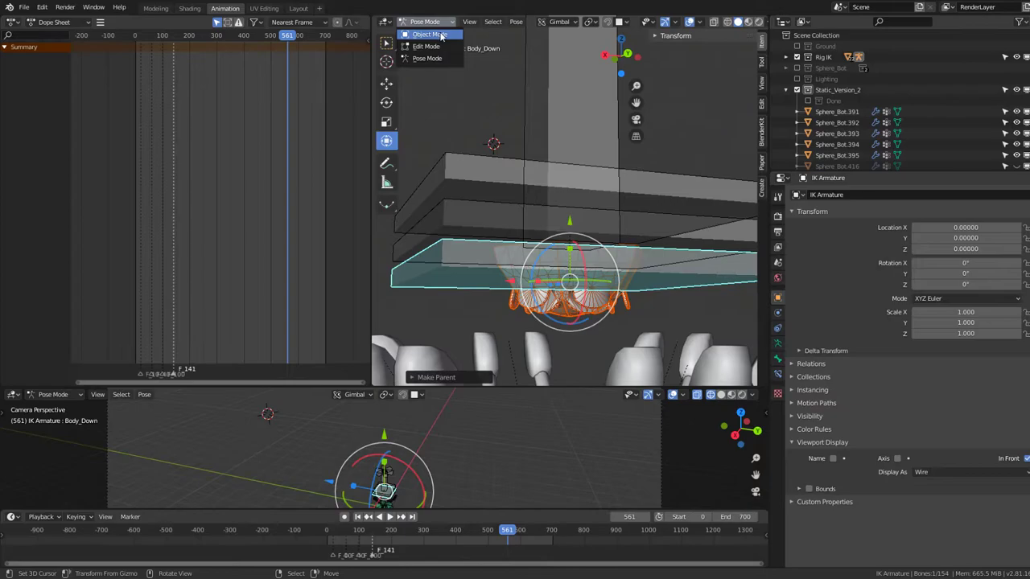
{"action": "left_click", "coordinate": [426, 31]}
{"action": "scroll", "coordinate": [595, 192], "scroll_direction": "down", "scroll_amount": 3}
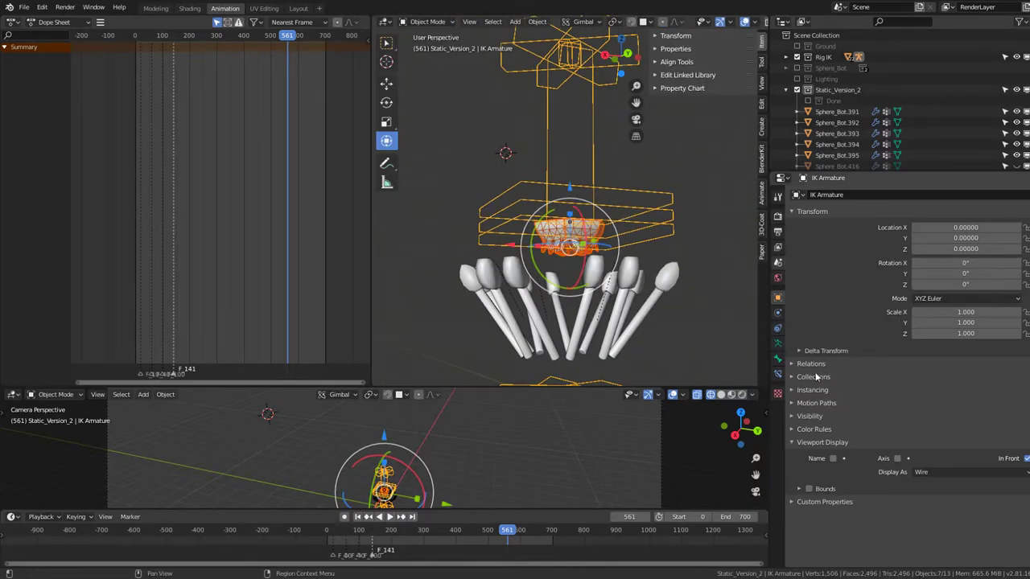
Step: Switch the IK Armature from Rest Position to Pose Position in its data settings
{"action": "left_click", "coordinate": [778, 359]}
{"action": "left_click", "coordinate": [777, 342]}
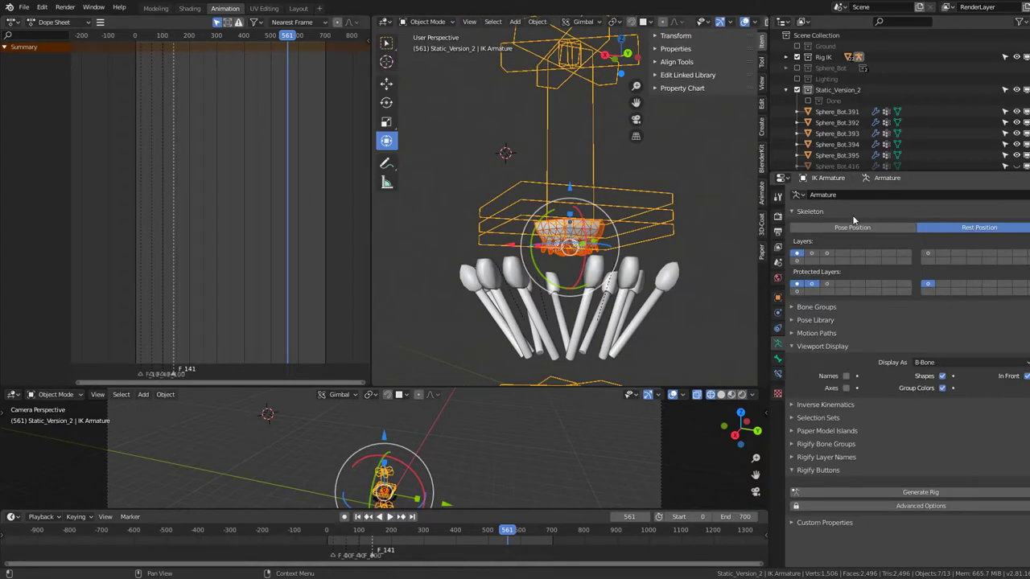
{"action": "left_click", "coordinate": [886, 228]}
{"action": "mouse_move", "coordinate": [591, 201]}
{"action": "middle_mouse_down"}
{"action": "mouse_move", "coordinate": [591, 116]}
{"action": "mouse_move", "coordinate": [591, 201]}
{"action": "middle_mouse_up"}
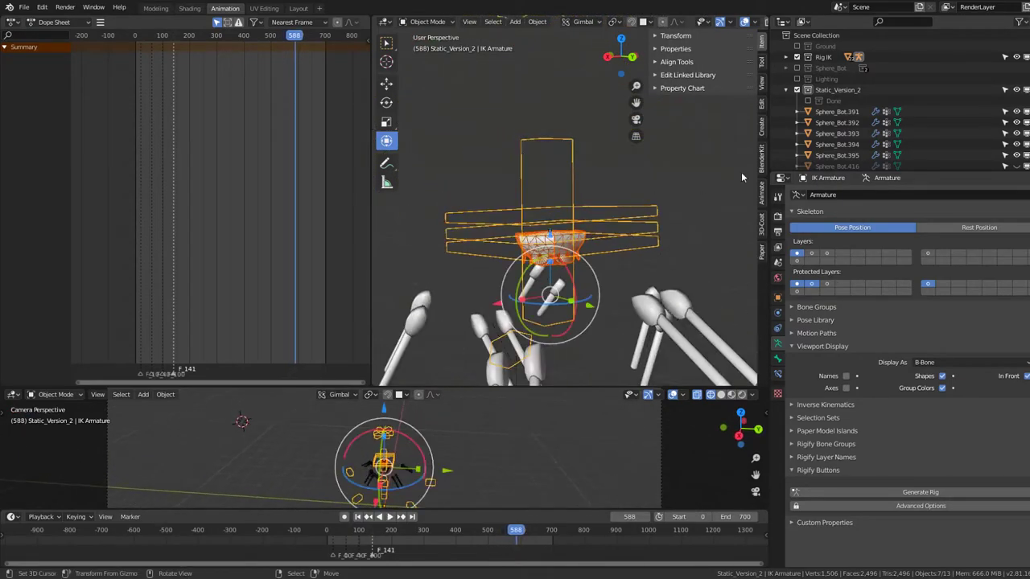
Step: Toggle extra bone layers on and back off, then select the Sphere_Bot.394 leg mesh
{"action": "left_click", "coordinate": [811, 253], "text": "shift"}
{"action": "left_click", "coordinate": [826, 253], "text": "shift"}
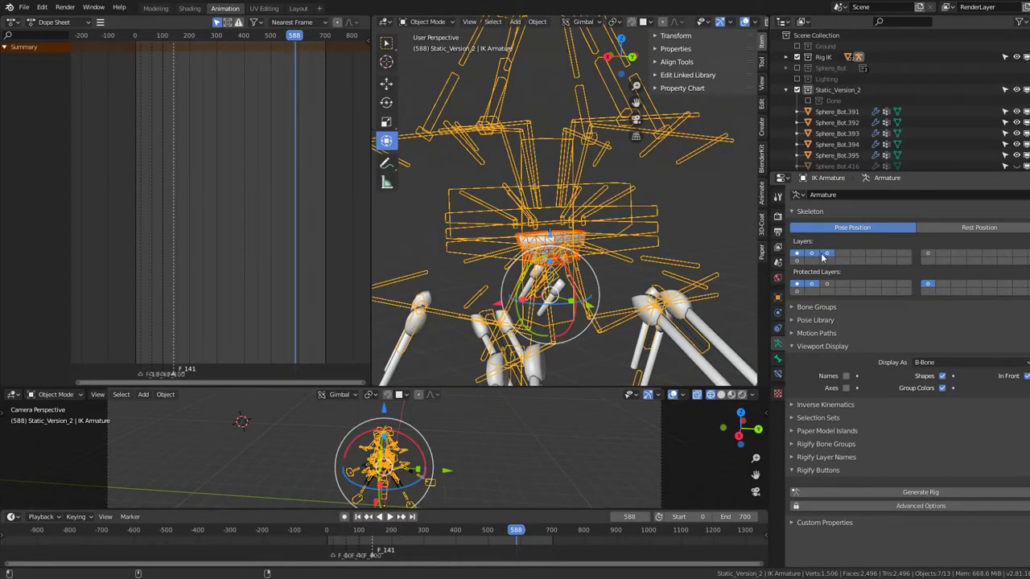
{"action": "key", "text": "ctrl+z"}
{"action": "key", "text": "ctrl+z"}
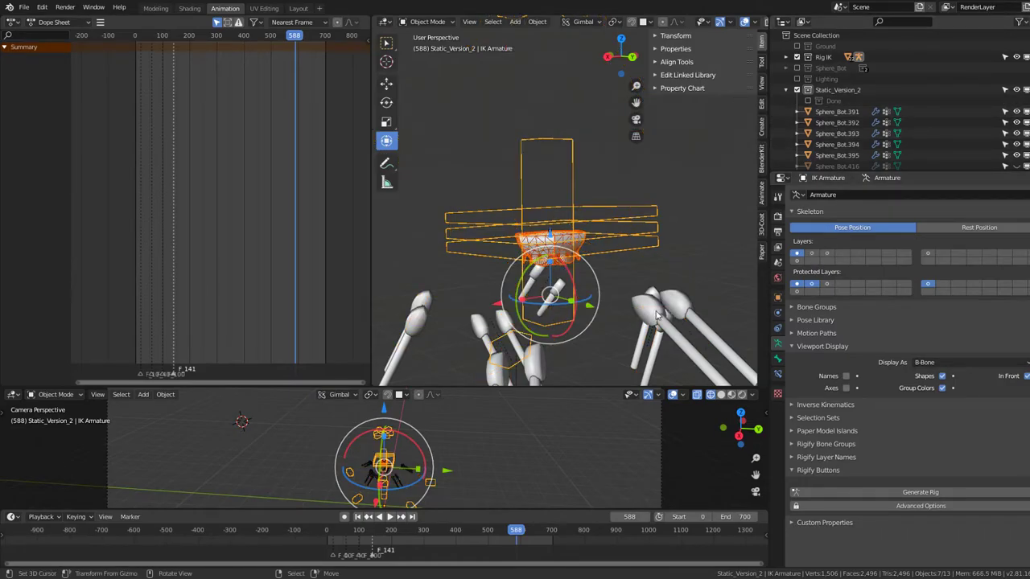
{"action": "left_click", "coordinate": [655, 315]}
Step: Play the animation, stop around frame 51, zoom in, resume playback and expand the Done collection
{"action": "key", "text": "space"}
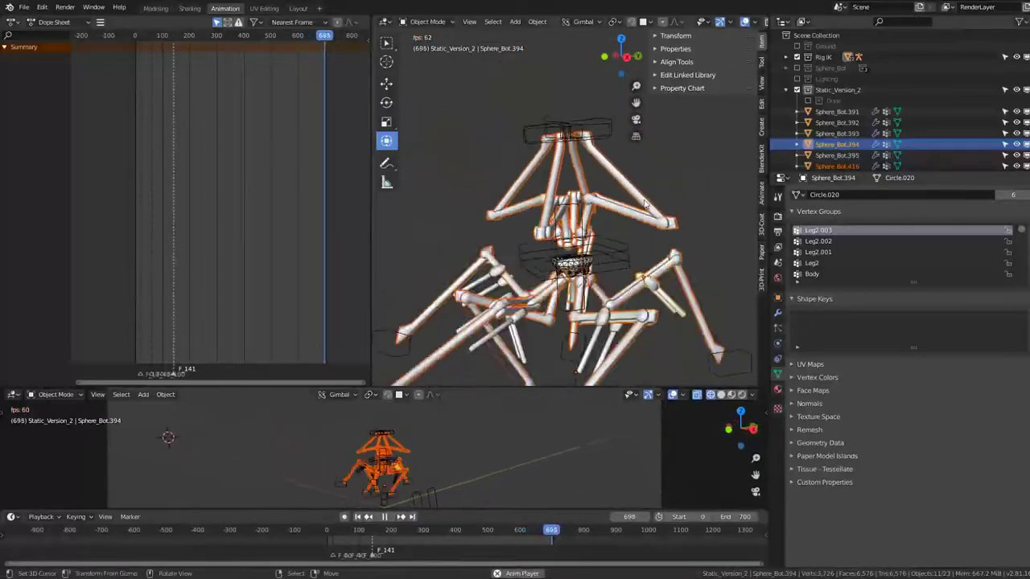
{"action": "key", "text": "space"}
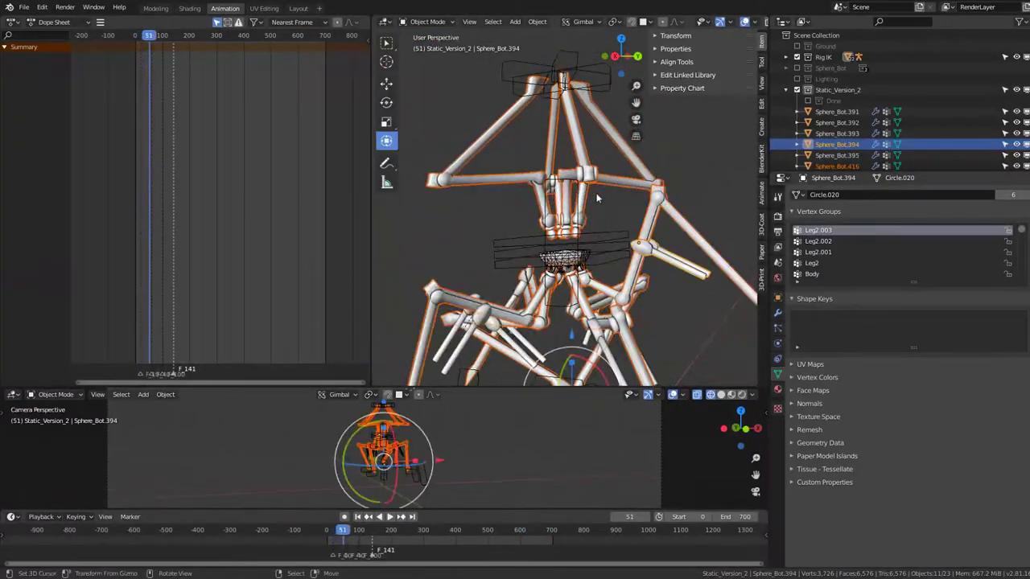
{"action": "scroll", "coordinate": [604, 251], "scroll_direction": "up", "scroll_amount": 3}
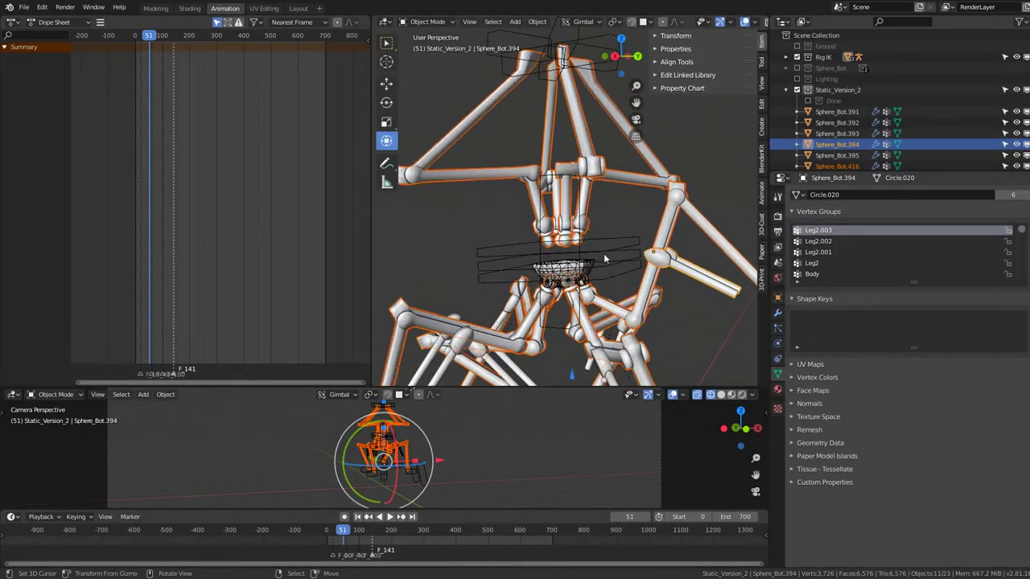
{"action": "key", "text": "space"}
{"action": "left_click", "coordinate": [797, 101]}
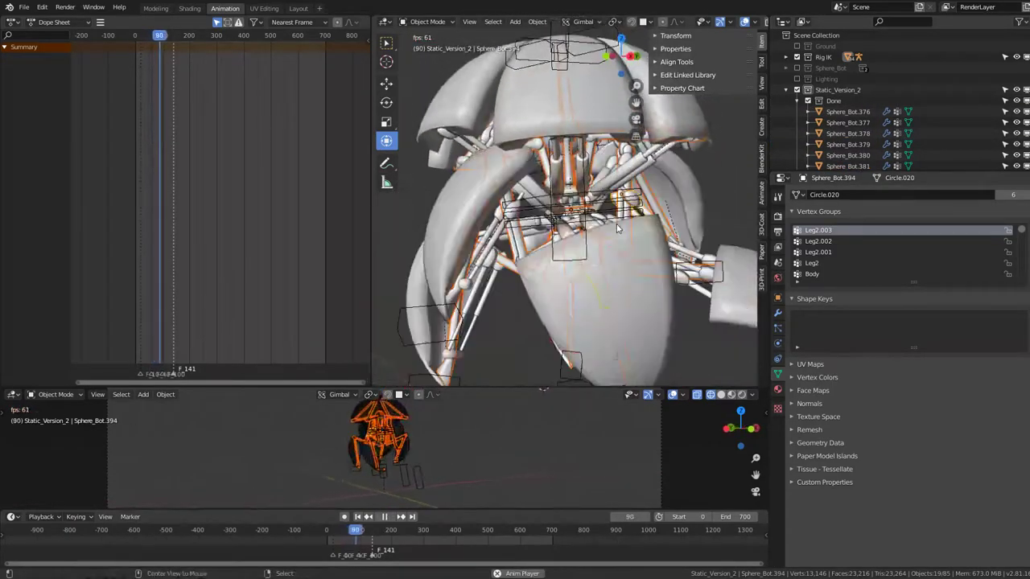
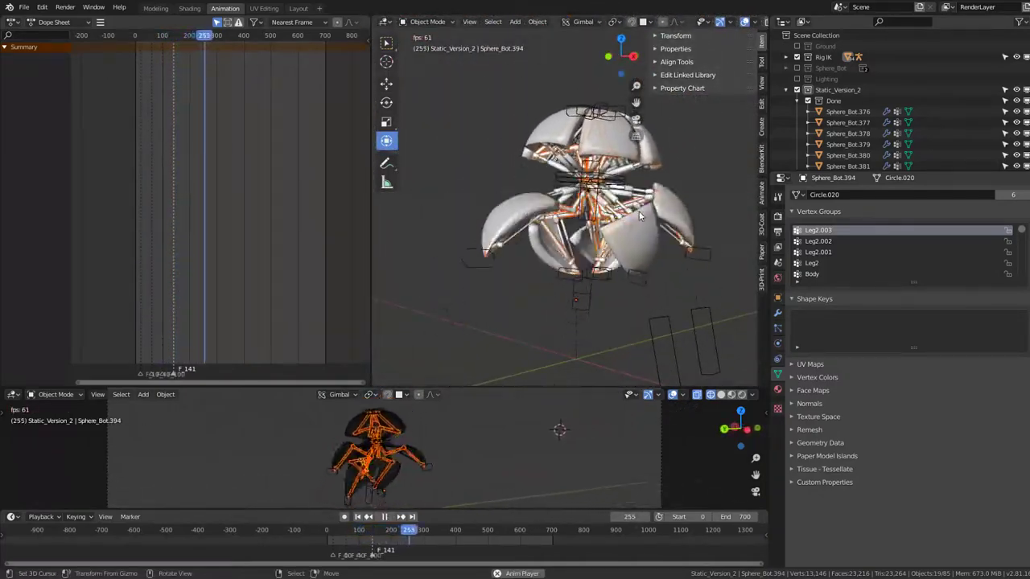
Step: Stop the playing animation, rewind to frame 0, and hide the Done collection's shell pieces
{"action": "key", "text": "space"}
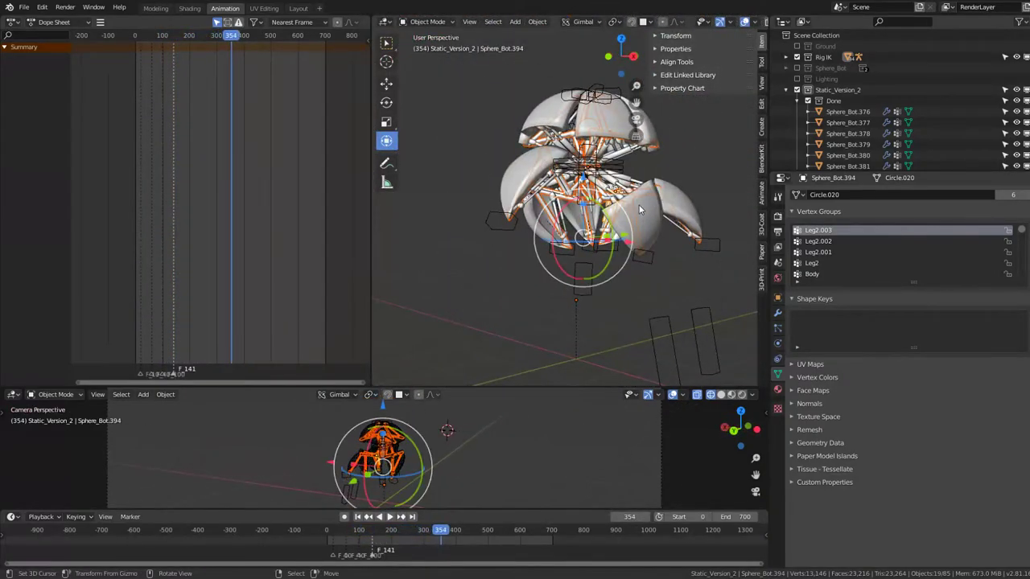
{"action": "key", "text": "shift+Left"}
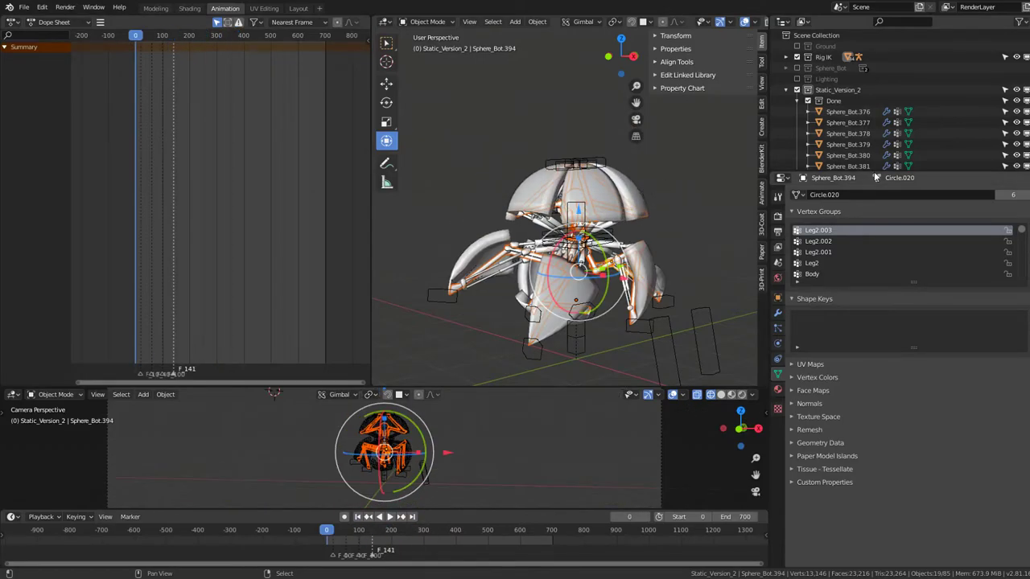
{"action": "left_click", "coordinate": [807, 101]}
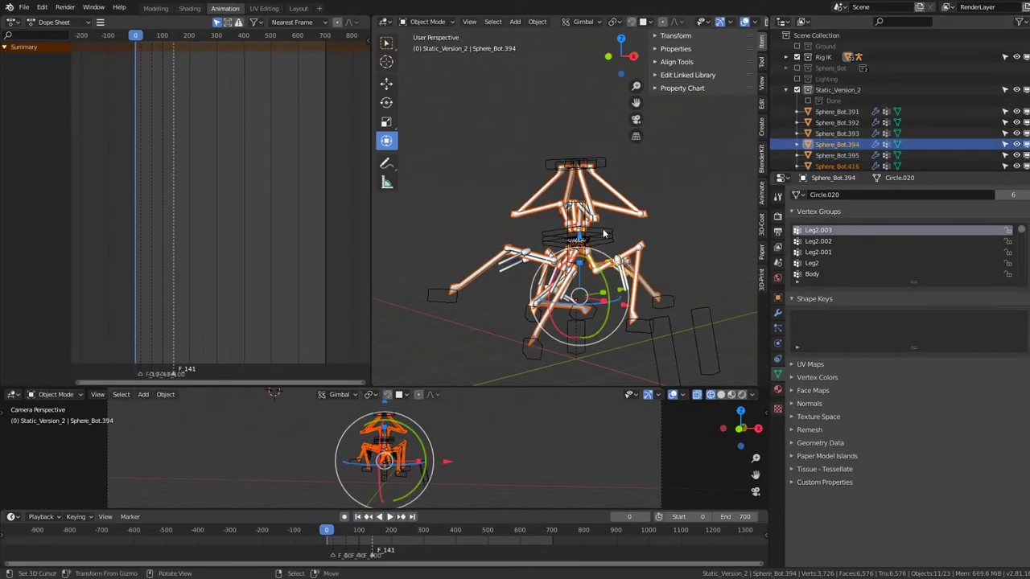
Step: Select leg Sphere_Bot.393 and every object sharing its mesh data, and move them into Done
{"action": "scroll", "coordinate": [631, 320], "scroll_direction": "up", "scroll_amount": 2}
{"action": "middle_click_drag", "start_coordinate": [630, 320], "coordinate": [659, 322]}
{"action": "left_click", "coordinate": [635, 318]}
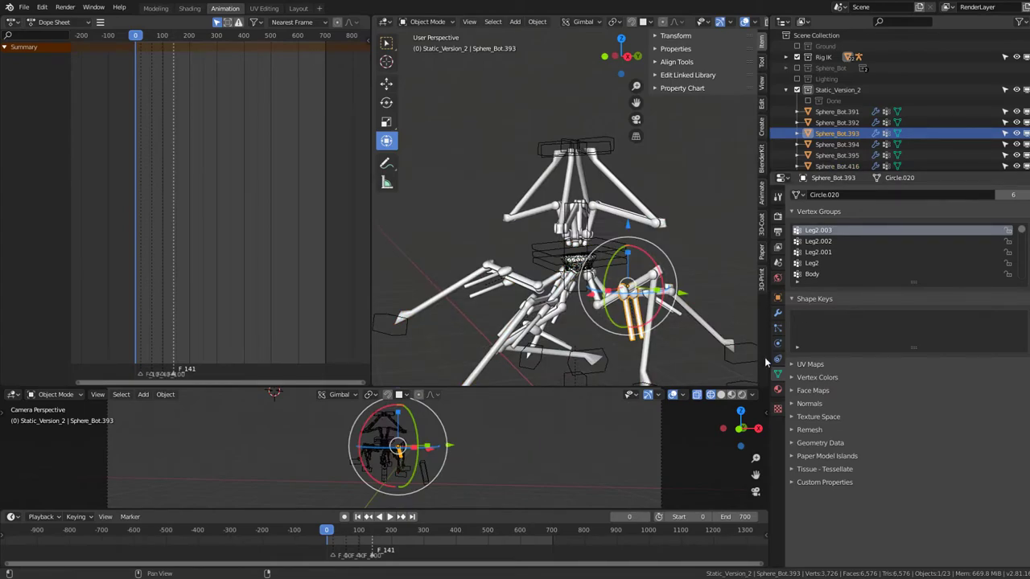
{"action": "left_click", "coordinate": [778, 314]}
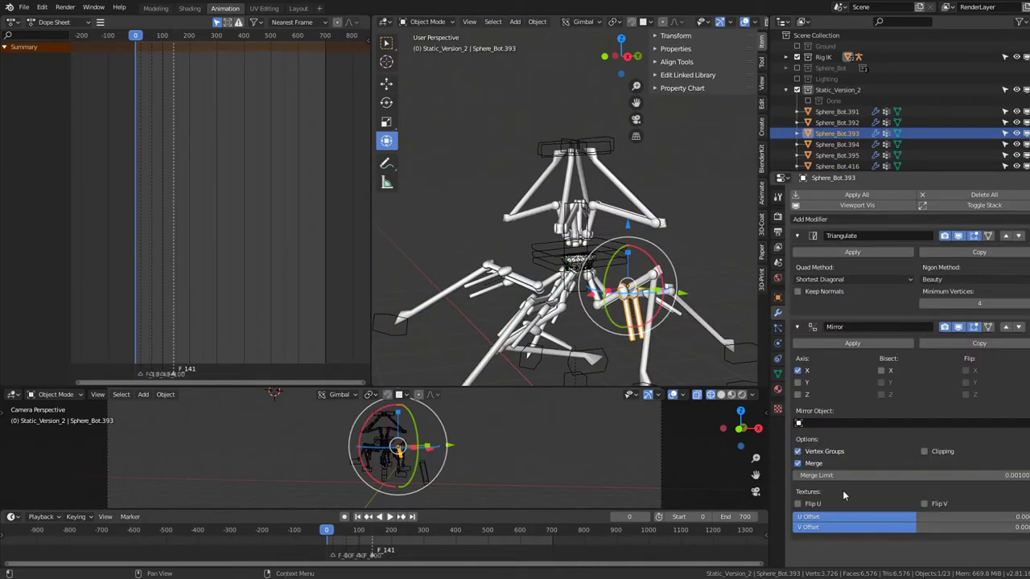
{"action": "left_click", "coordinate": [807, 325]}
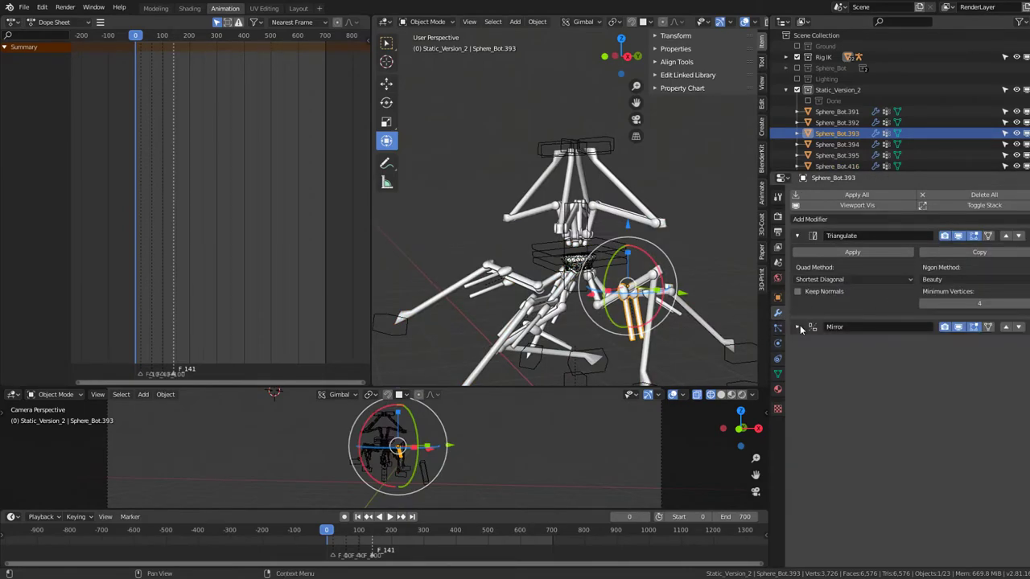
{"action": "key", "text": "ctrl+l"}
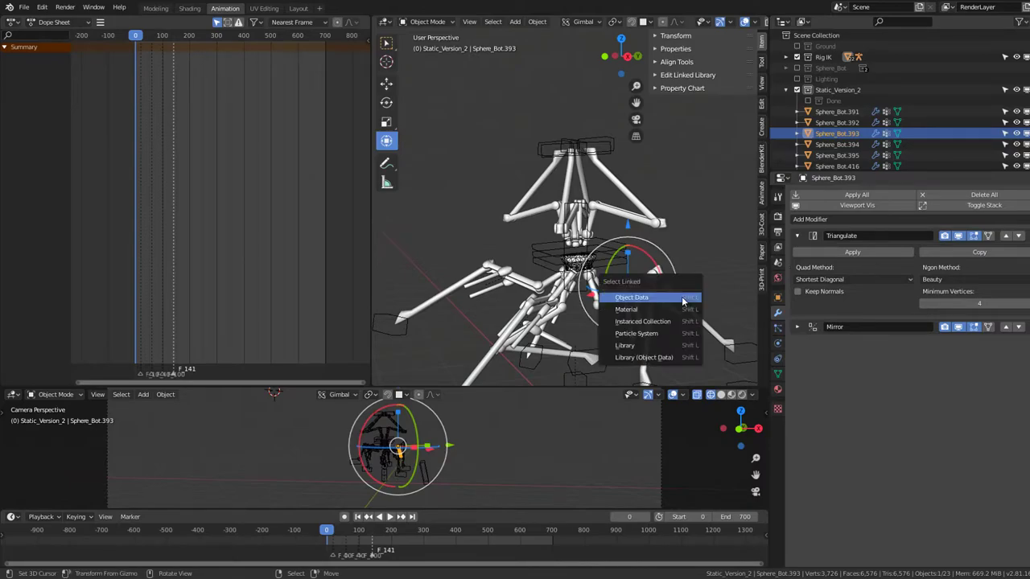
{"action": "left_click", "coordinate": [682, 299]}
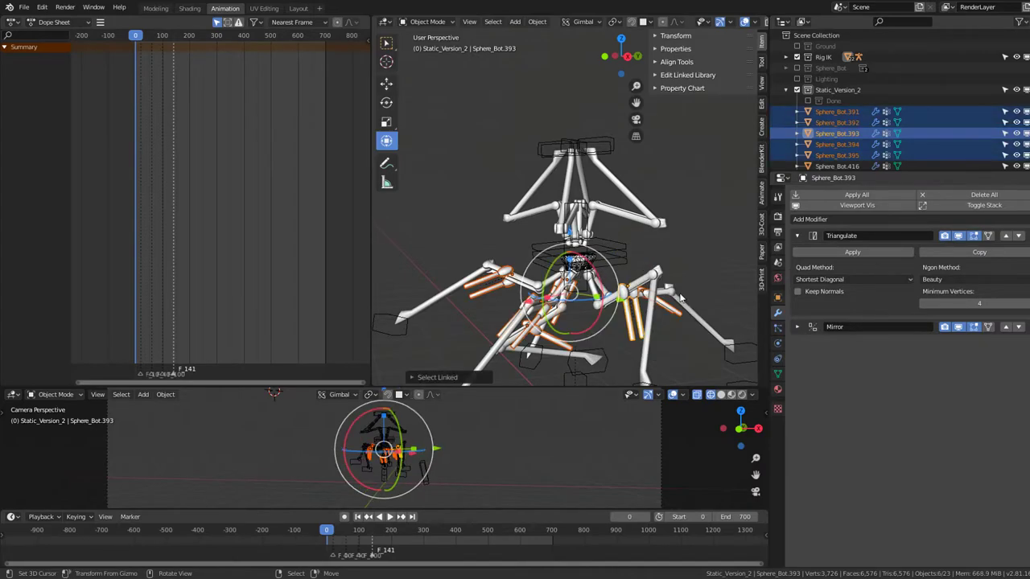
{"action": "key", "text": "m"}
{"action": "mouse_move", "coordinate": [627, 239]}
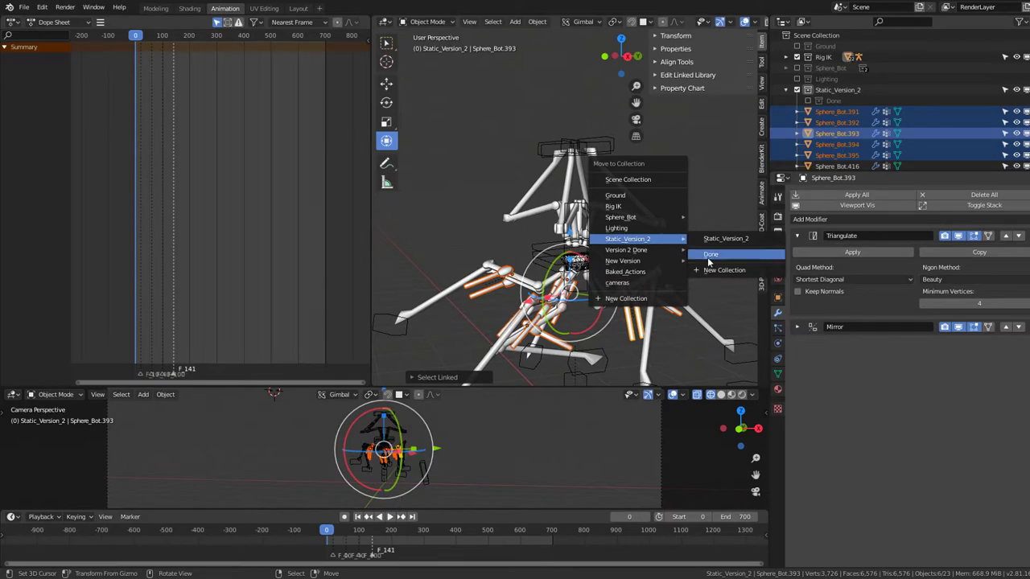
{"action": "left_click", "coordinate": [707, 257]}
Step: Move Sphere_Bot.434 and all pieces sharing its mesh data into the Done collection
{"action": "scroll", "coordinate": [609, 253], "scroll_direction": "up", "scroll_amount": 2}
{"action": "left_click", "coordinate": [609, 297]}
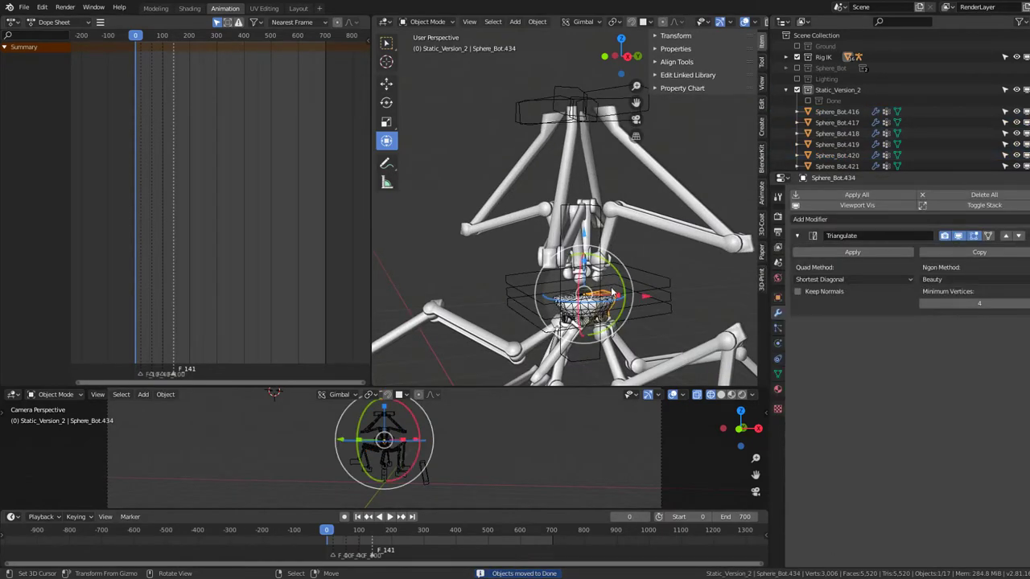
{"action": "key", "text": "shift+l"}
{"action": "left_click", "coordinate": [613, 289]}
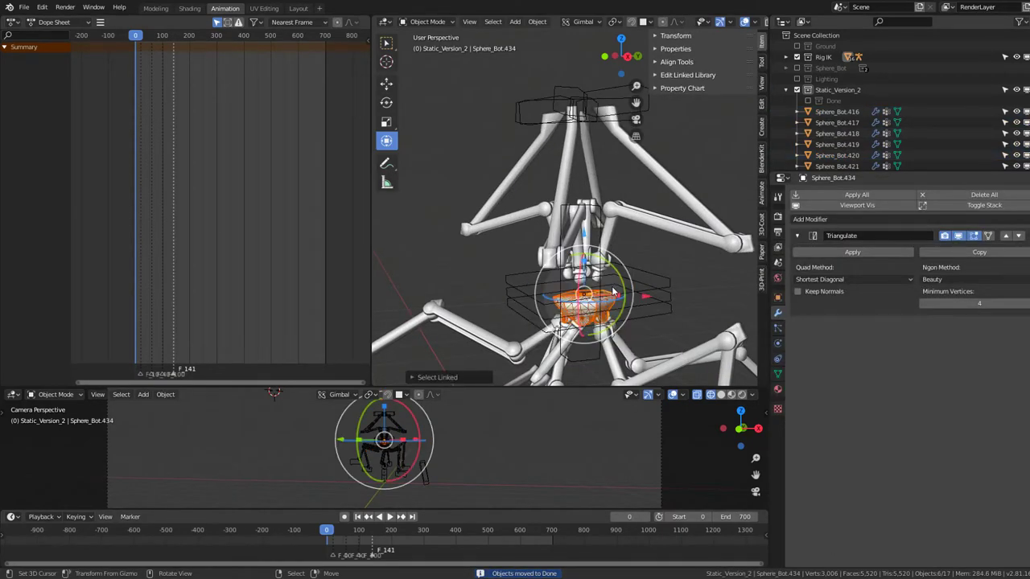
{"action": "key", "text": "m"}
{"action": "left_click", "coordinate": [698, 303]}
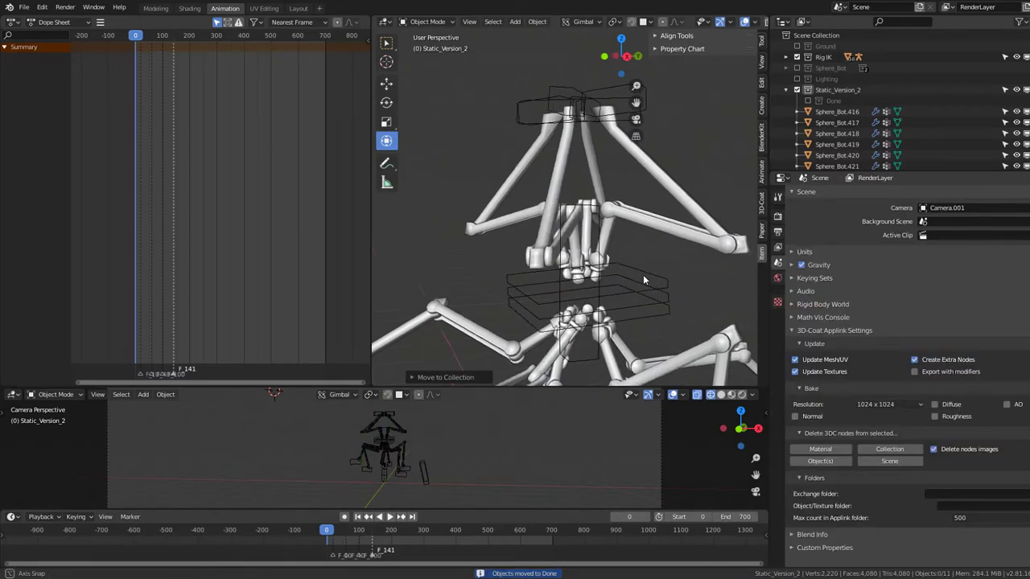
Step: Toggle the Sphere_Bot.447 leg's Armature modifier off and on to confirm it deforms the leg
{"action": "mouse_move", "coordinate": [642, 275]}
{"action": "middle_mouse_down"}
{"action": "mouse_move", "coordinate": [626, 213]}
{"action": "mouse_move", "coordinate": [630, 256]}
{"action": "middle_mouse_up"}
{"action": "left_click", "coordinate": [627, 225]}
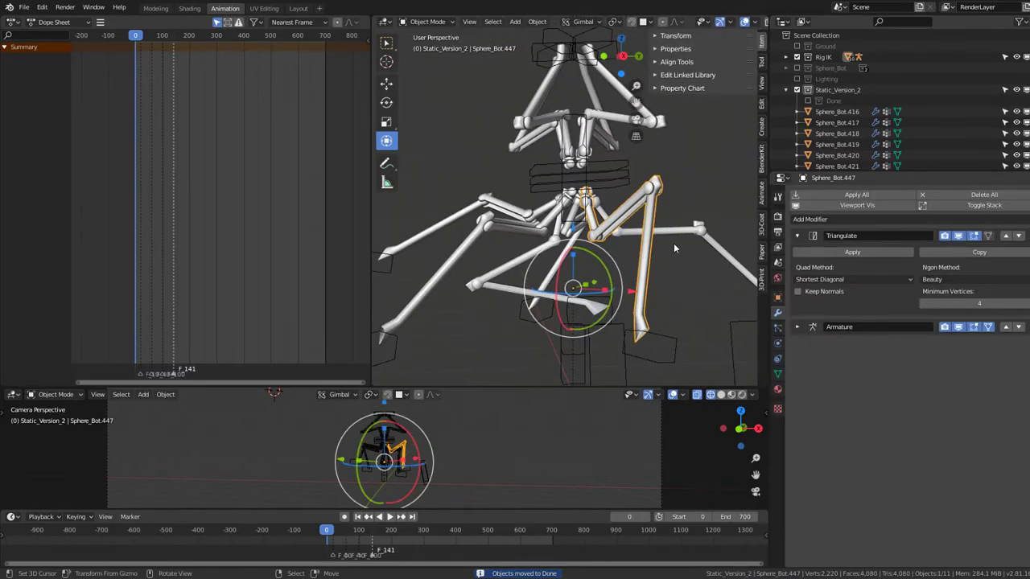
{"action": "left_click", "coordinate": [959, 327]}
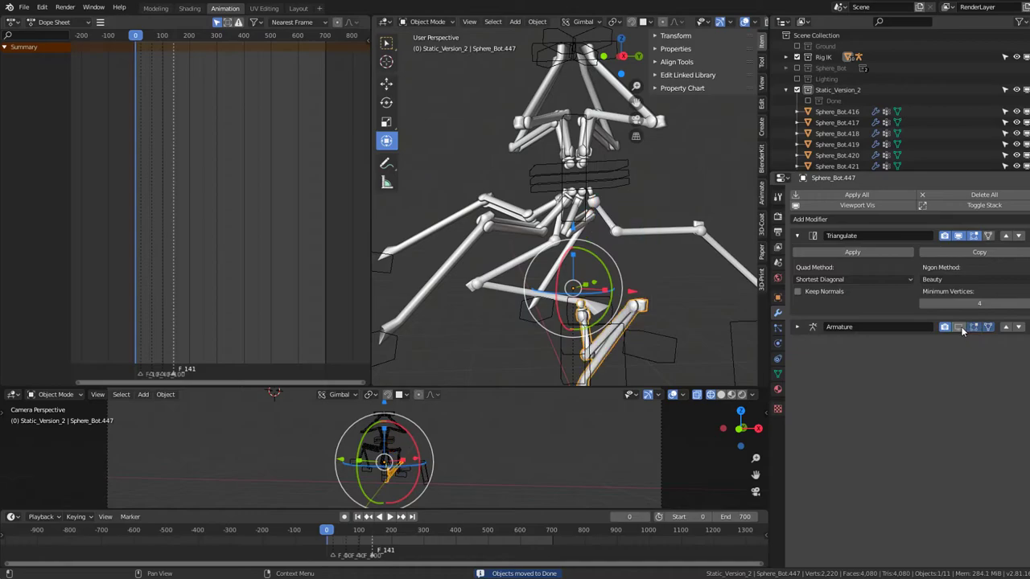
{"action": "left_click", "coordinate": [958, 327]}
Step: Zoom in on the leg joints and select the IK Armature
{"action": "scroll", "coordinate": [695, 262], "scroll_direction": "up", "scroll_amount": 3}
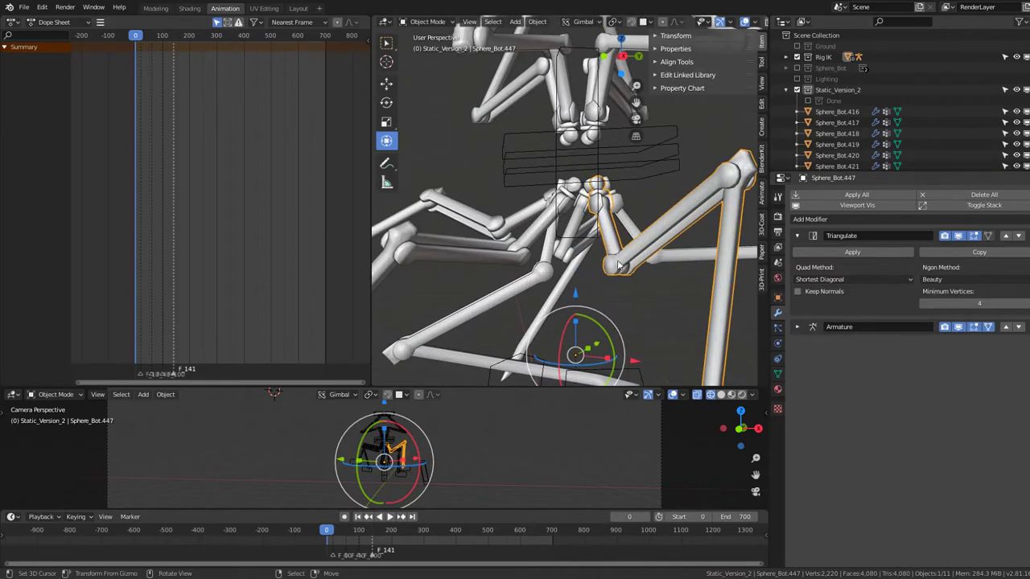
{"action": "scroll", "coordinate": [659, 250], "scroll_direction": "up", "scroll_amount": 3}
{"action": "scroll", "coordinate": [627, 235], "scroll_direction": "up", "scroll_amount": 2}
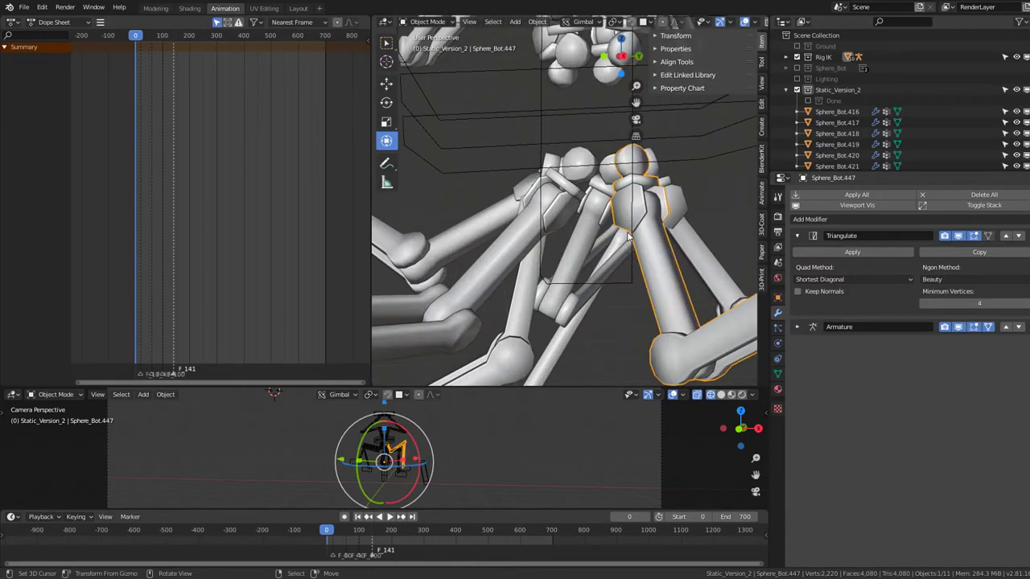
{"action": "mouse_move", "coordinate": [628, 237]}
{"action": "middle_mouse_down"}
{"action": "mouse_move", "coordinate": [487, 262]}
{"action": "mouse_move", "coordinate": [714, 213]}
{"action": "mouse_move", "coordinate": [618, 244]}
{"action": "mouse_move", "coordinate": [628, 241]}
{"action": "middle_mouse_up"}
{"action": "scroll", "coordinate": [629, 240], "scroll_direction": "up", "scroll_amount": 3}
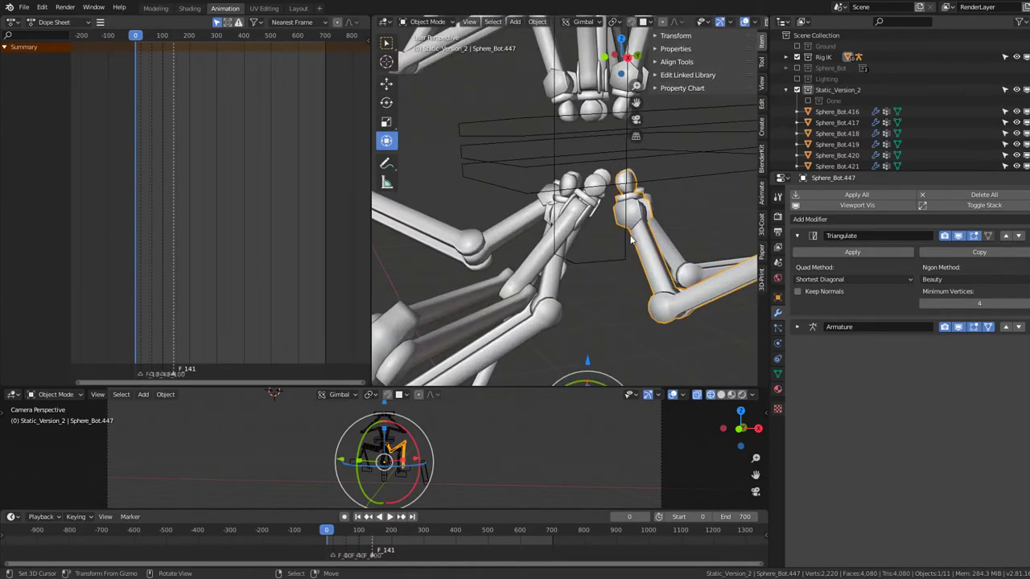
{"action": "left_click", "coordinate": [624, 246]}
Step: Show the IK Armature's Object Data settings and view the rig from a new angle
{"action": "left_click", "coordinate": [778, 348]}
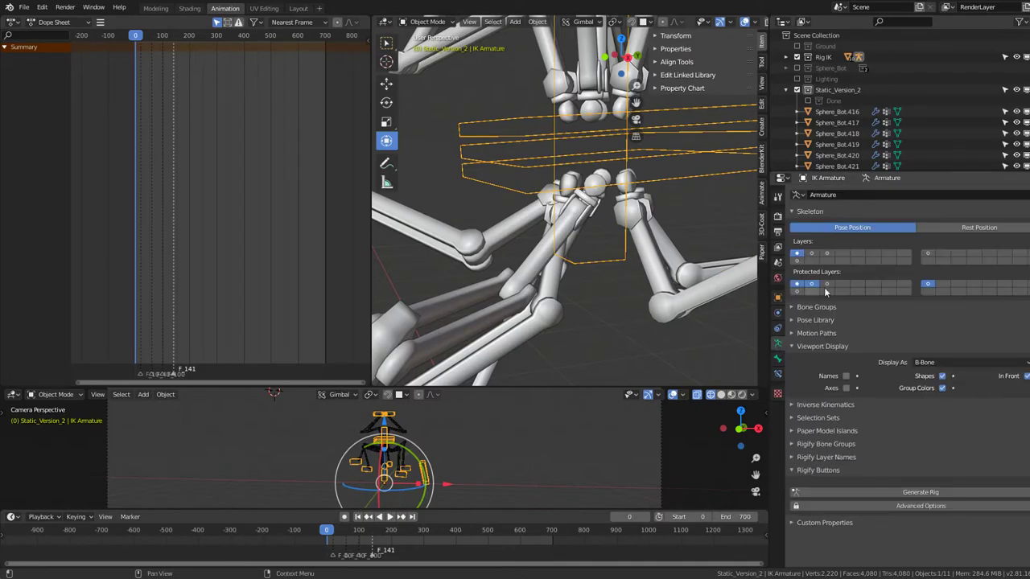
{"action": "left_click", "coordinate": [823, 287]}
{"action": "mouse_move", "coordinate": [734, 230]}
{"action": "middle_mouse_down"}
{"action": "mouse_move", "coordinate": [567, 207]}
{"action": "mouse_move", "coordinate": [667, 201]}
{"action": "mouse_move", "coordinate": [649, 207]}
{"action": "middle_mouse_up"}
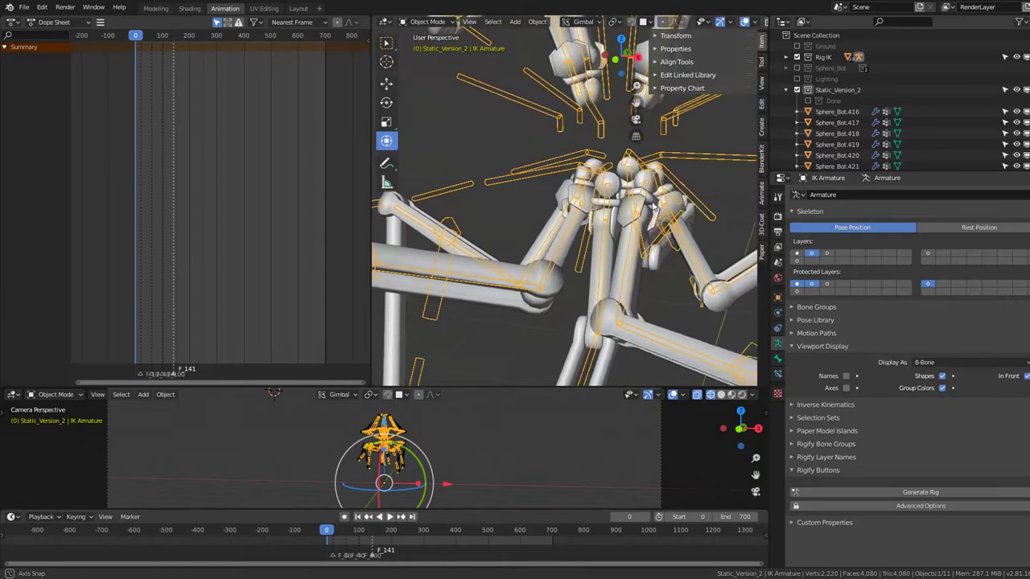
Step: Toggle the armature into Edit Mode and back, then bring up the interaction mode list
{"action": "key", "text": "Tab"}
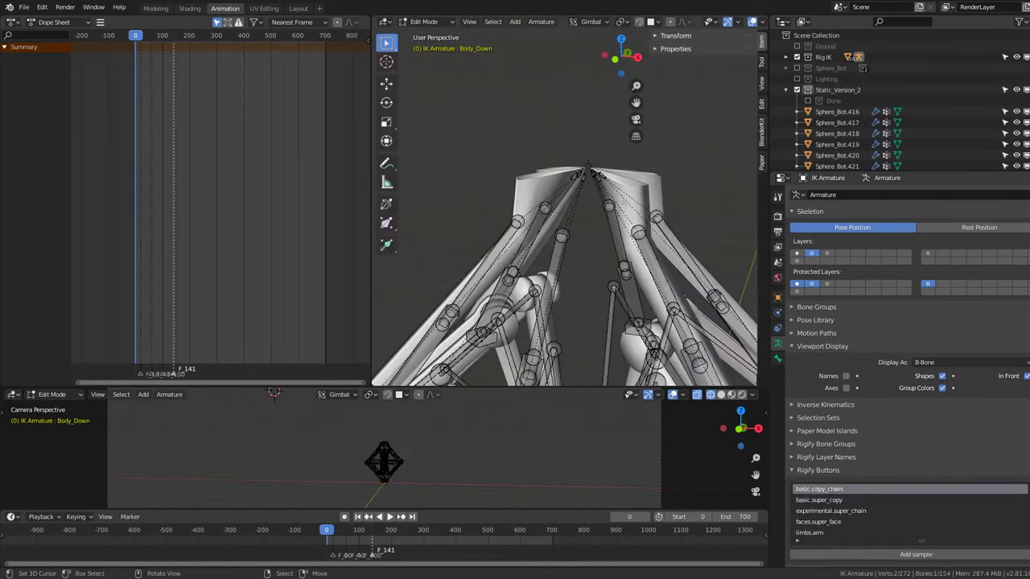
{"action": "key", "text": "Tab"}
{"action": "key", "text": "ctrl+Tab"}
{"action": "key", "text": "ctrl+Tab"}
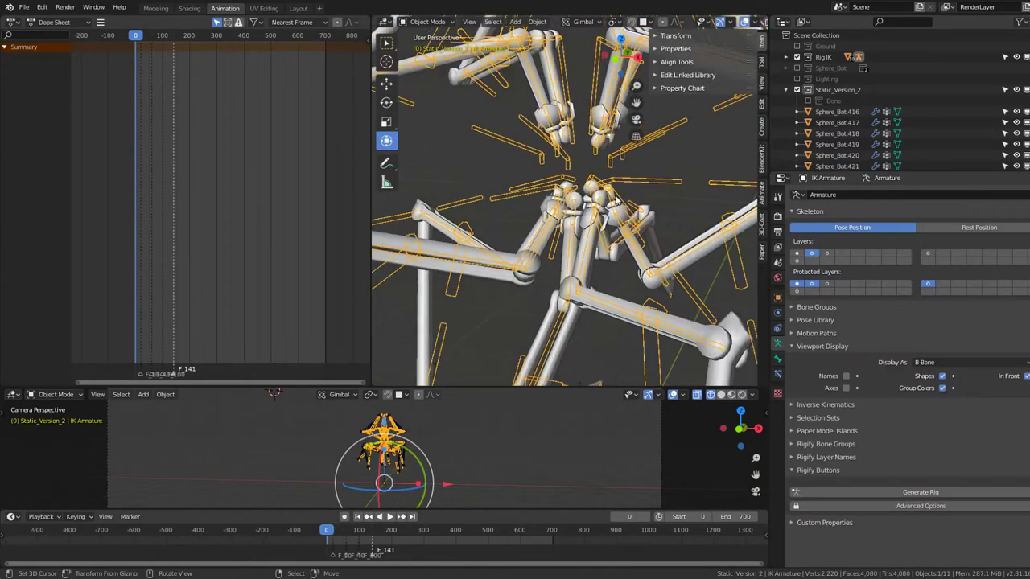
{"action": "left_click", "coordinate": [431, 23]}
Step: Switch the IK Armature to Pose Mode and select the Leg3 bone, checking leg Sphere_Bot.420
{"action": "left_click", "coordinate": [427, 58]}
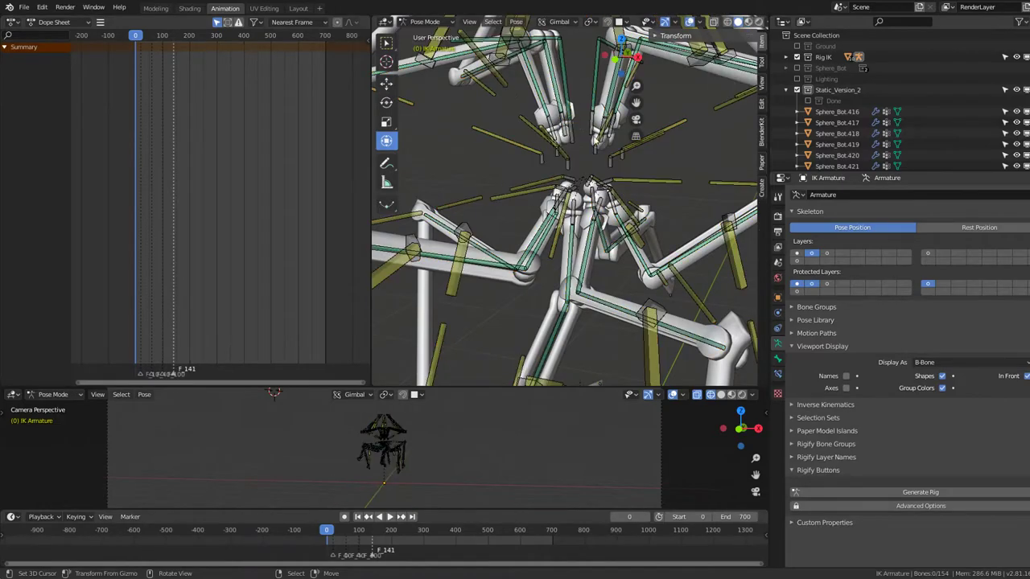
{"action": "left_click", "coordinate": [601, 207]}
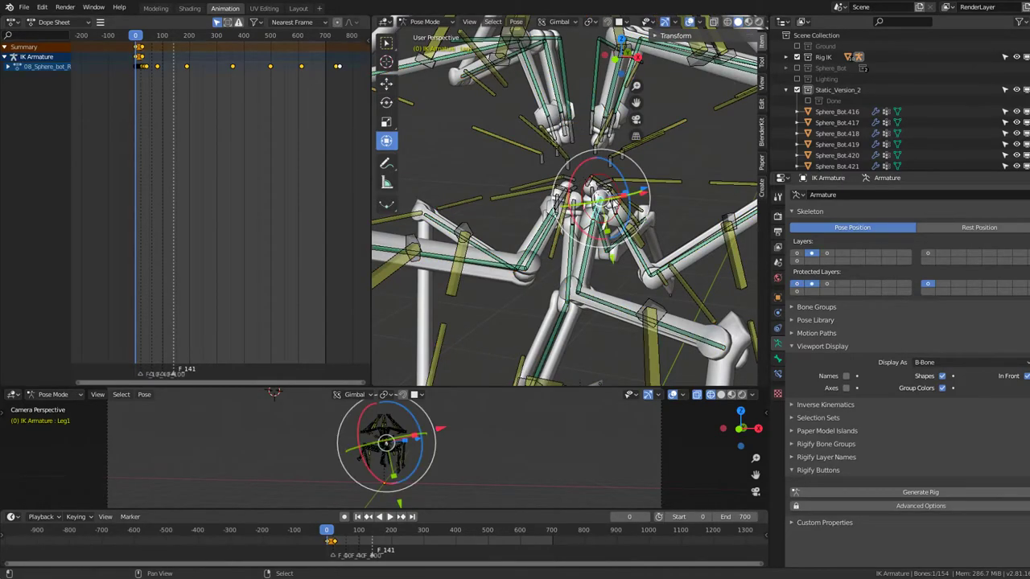
{"action": "middle_click_drag", "start_coordinate": [601, 207], "coordinate": [624, 219]}
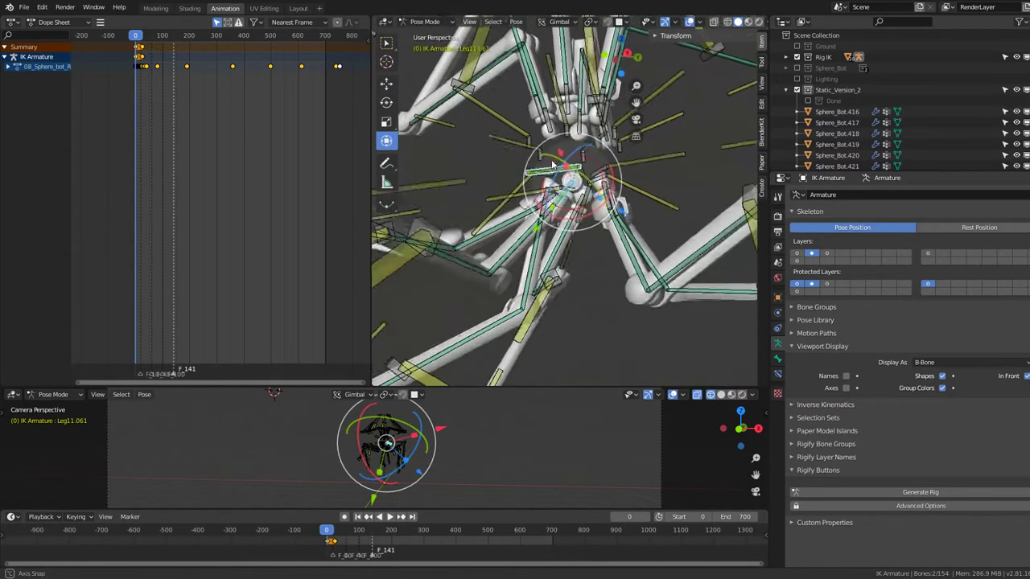
{"action": "mouse_move", "coordinate": [611, 201]}
{"action": "middle_mouse_down"}
{"action": "mouse_move", "coordinate": [634, 216]}
{"action": "mouse_move", "coordinate": [555, 207]}
{"action": "mouse_move", "coordinate": [586, 237]}
{"action": "mouse_move", "coordinate": [584, 212]}
{"action": "mouse_move", "coordinate": [642, 203]}
{"action": "mouse_move", "coordinate": [600, 139]}
{"action": "middle_mouse_up"}
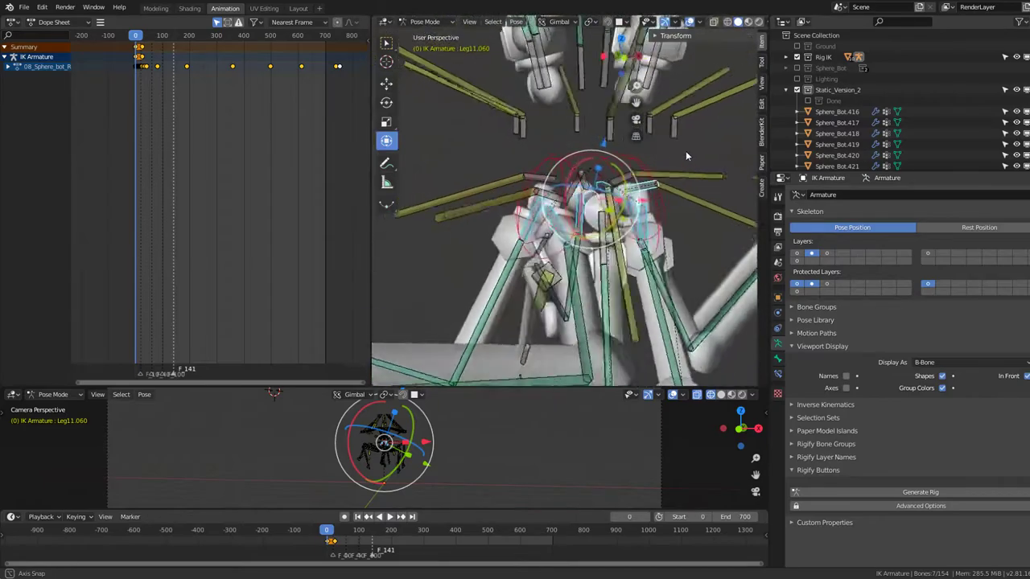
{"action": "mouse_move", "coordinate": [599, 139]}
{"action": "middle_mouse_down"}
{"action": "mouse_move", "coordinate": [645, 214]}
{"action": "mouse_move", "coordinate": [602, 223]}
{"action": "middle_mouse_up"}
{"action": "left_click", "coordinate": [591, 201]}
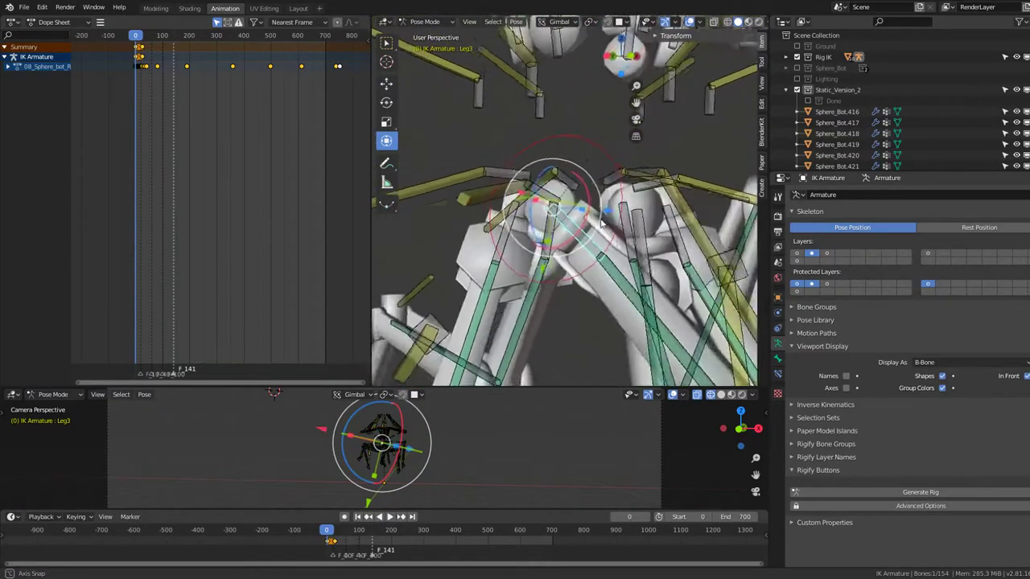
{"action": "left_click", "coordinate": [579, 232]}
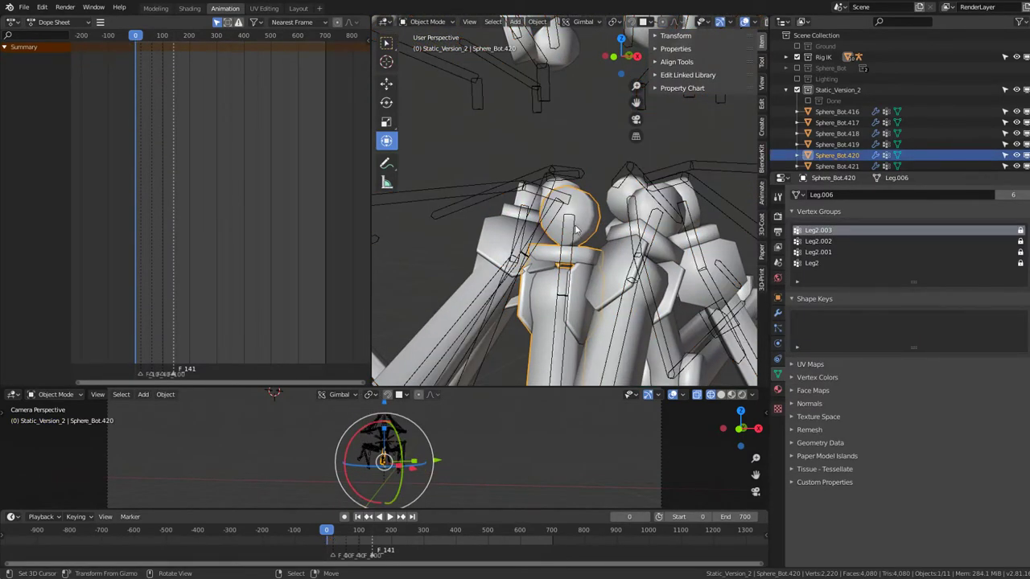
{"action": "left_click", "coordinate": [575, 231]}
Step: Move the Leg6, Leg5 and Leg4 bones to another bone layer, undoing a stray Sphere_Bot.419 selection
{"action": "left_click", "coordinate": [661, 229]}
{"action": "mouse_move", "coordinate": [661, 229]}
{"action": "middle_mouse_down"}
{"action": "mouse_move", "coordinate": [702, 230]}
{"action": "mouse_move", "coordinate": [655, 231]}
{"action": "middle_mouse_up"}
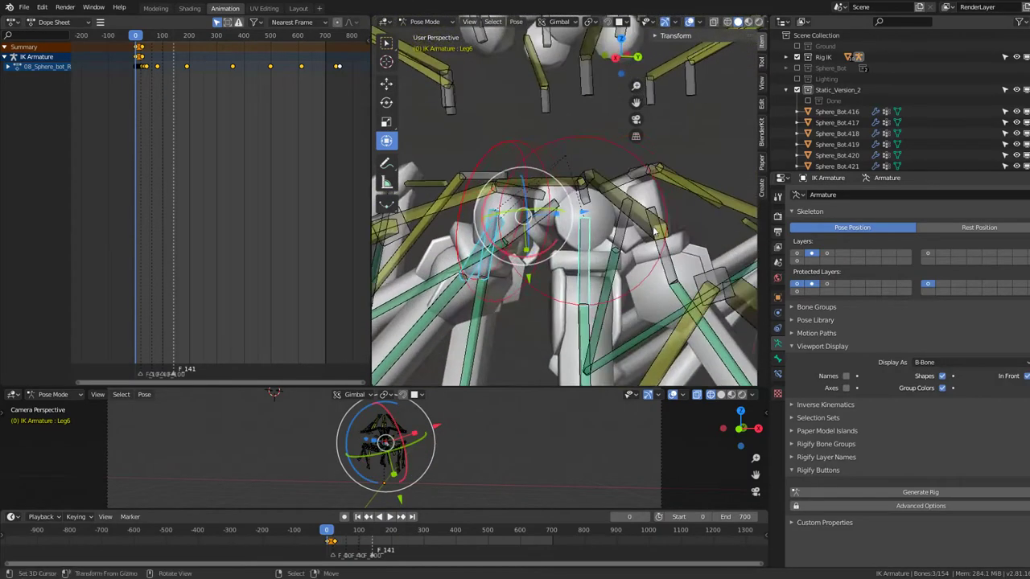
{"action": "left_click", "coordinate": [675, 267]}
{"action": "mouse_move", "coordinate": [675, 268]}
{"action": "middle_mouse_down"}
{"action": "mouse_move", "coordinate": [622, 238]}
{"action": "mouse_move", "coordinate": [611, 251]}
{"action": "middle_mouse_up"}
{"action": "left_click", "coordinate": [638, 249]}
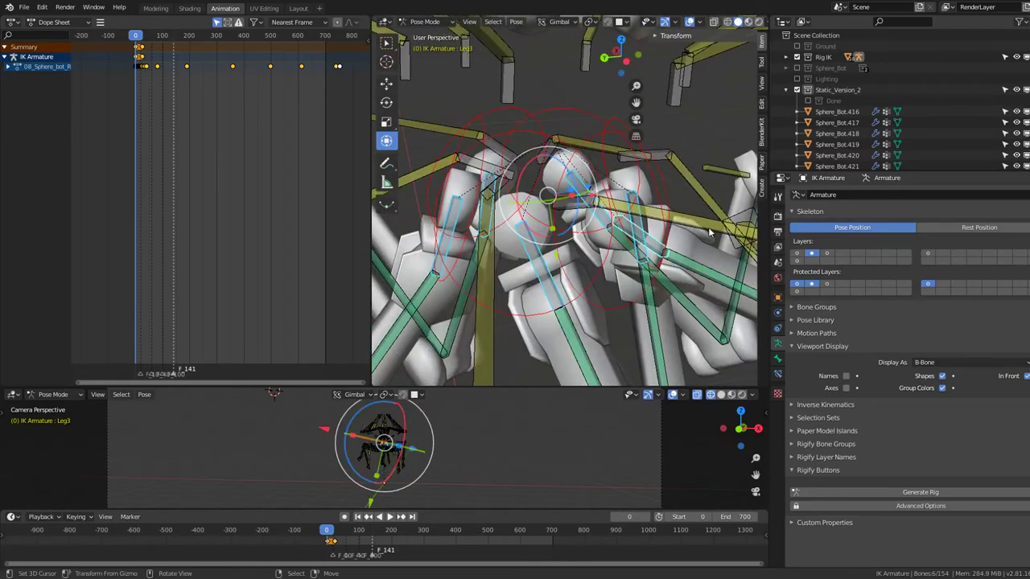
{"action": "mouse_move", "coordinate": [710, 232]}
{"action": "middle_mouse_down"}
{"action": "mouse_move", "coordinate": [497, 216]}
{"action": "mouse_move", "coordinate": [677, 196]}
{"action": "middle_mouse_up"}
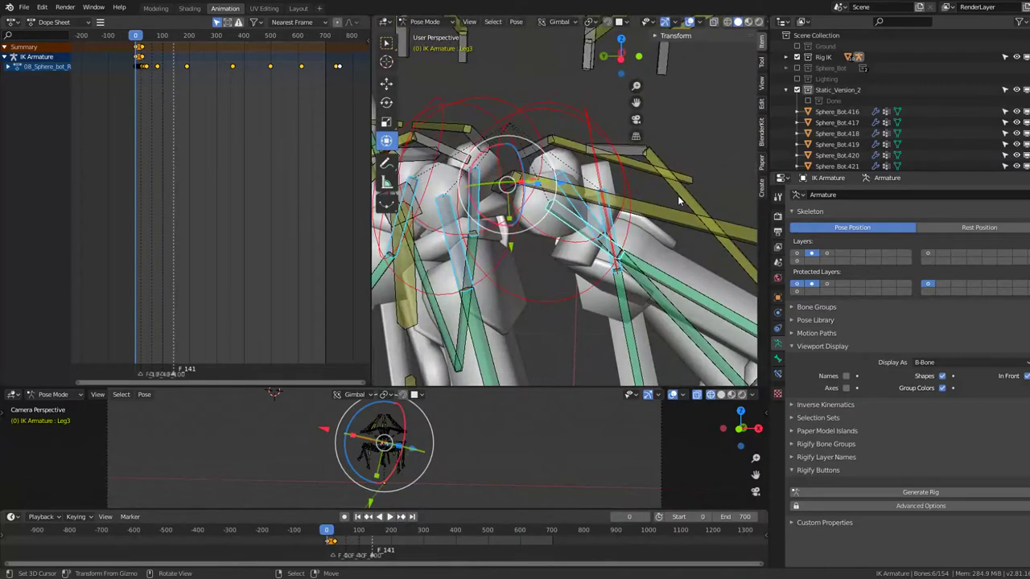
{"action": "key", "text": "m"}
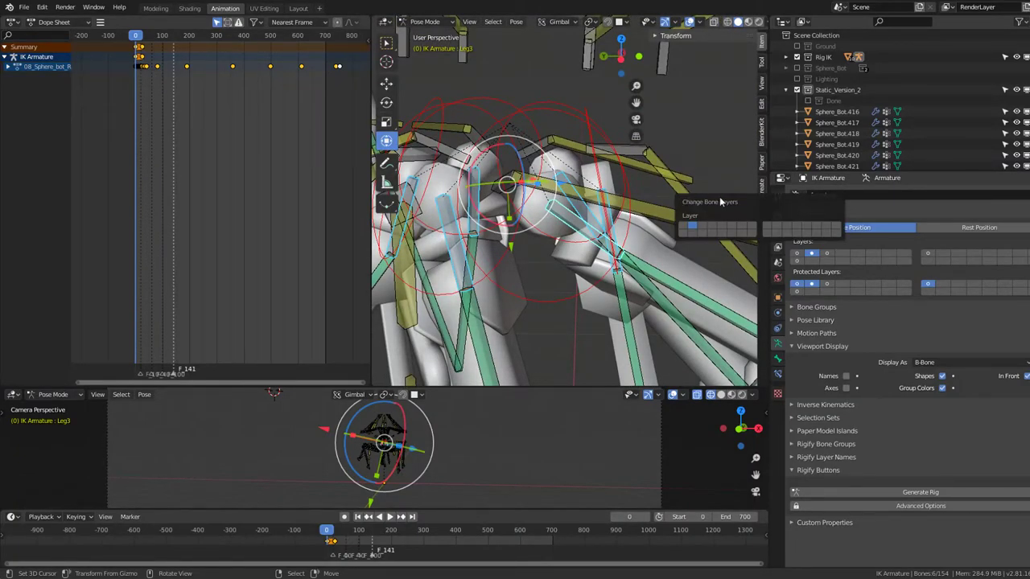
{"action": "left_click", "coordinate": [766, 231]}
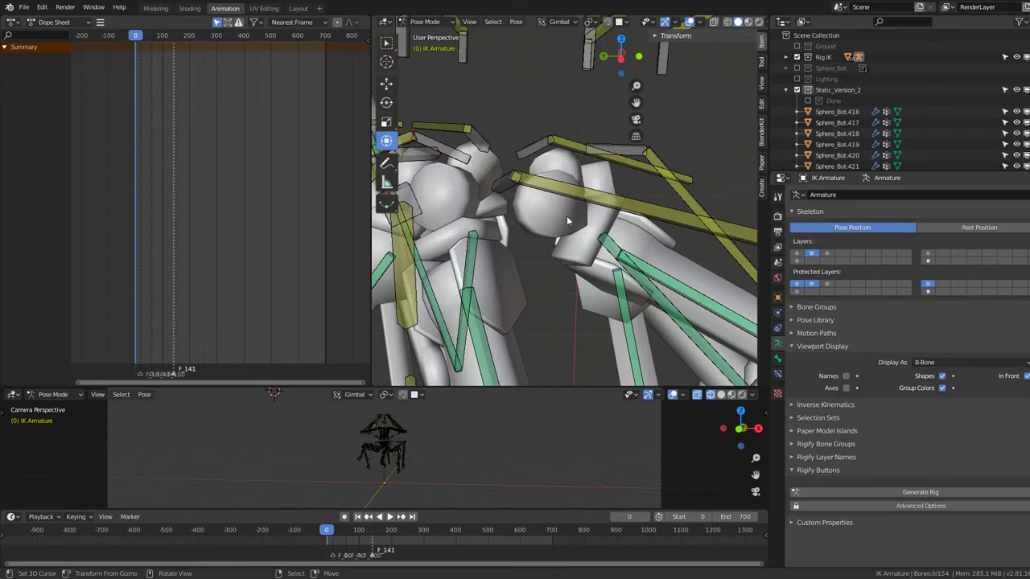
{"action": "mouse_move", "coordinate": [566, 216]}
{"action": "middle_mouse_down"}
{"action": "mouse_move", "coordinate": [563, 194]}
{"action": "mouse_move", "coordinate": [630, 227]}
{"action": "mouse_move", "coordinate": [591, 192]}
{"action": "mouse_move", "coordinate": [572, 206]}
{"action": "mouse_move", "coordinate": [646, 262]}
{"action": "middle_mouse_up"}
{"action": "left_click", "coordinate": [630, 227]}
{"action": "key", "text": "ctrl+z"}
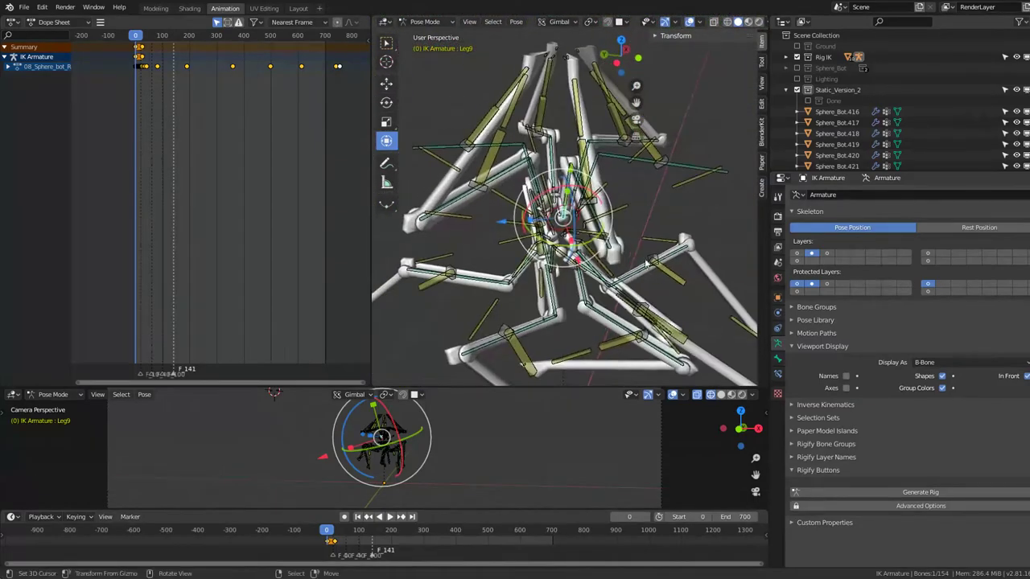
Step: Select a leg mesh and show its Triangulate and Armature modifier stack
{"action": "left_click", "coordinate": [685, 253]}
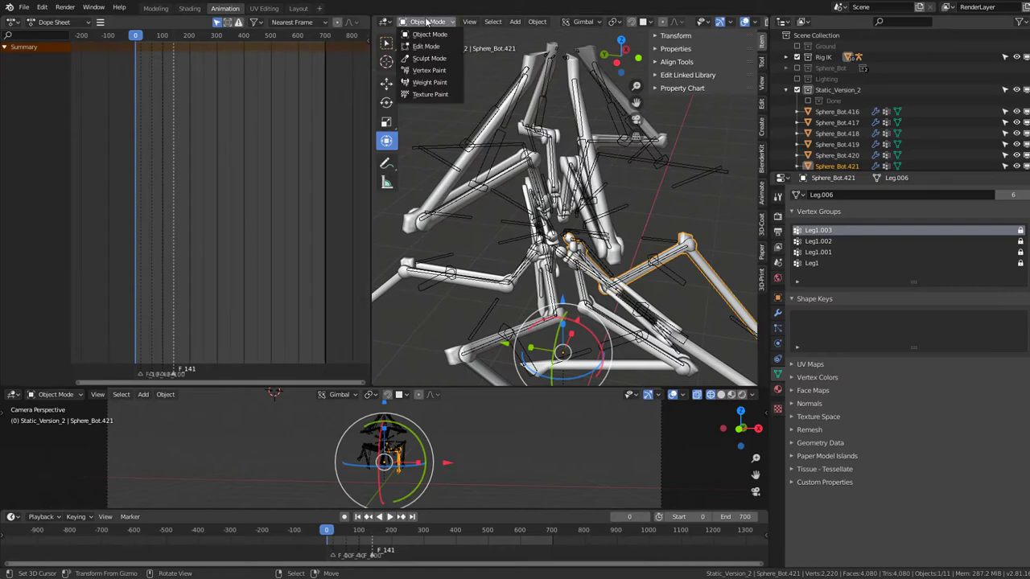
{"action": "mouse_move", "coordinate": [502, 63]}
{"action": "middle_mouse_down"}
{"action": "mouse_move", "coordinate": [638, 156]}
{"action": "mouse_move", "coordinate": [577, 161]}
{"action": "middle_mouse_up"}
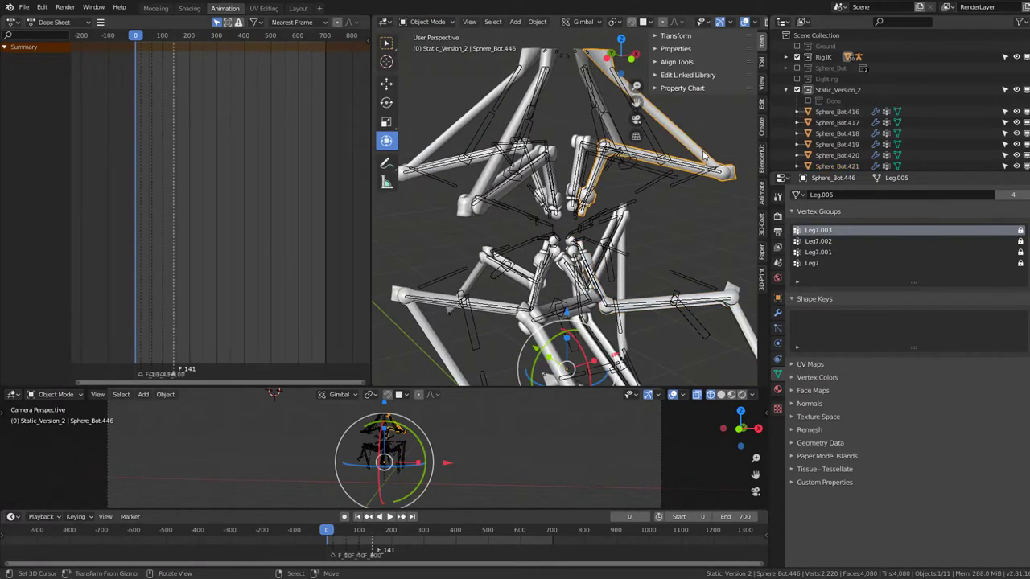
{"action": "left_click", "coordinate": [777, 312]}
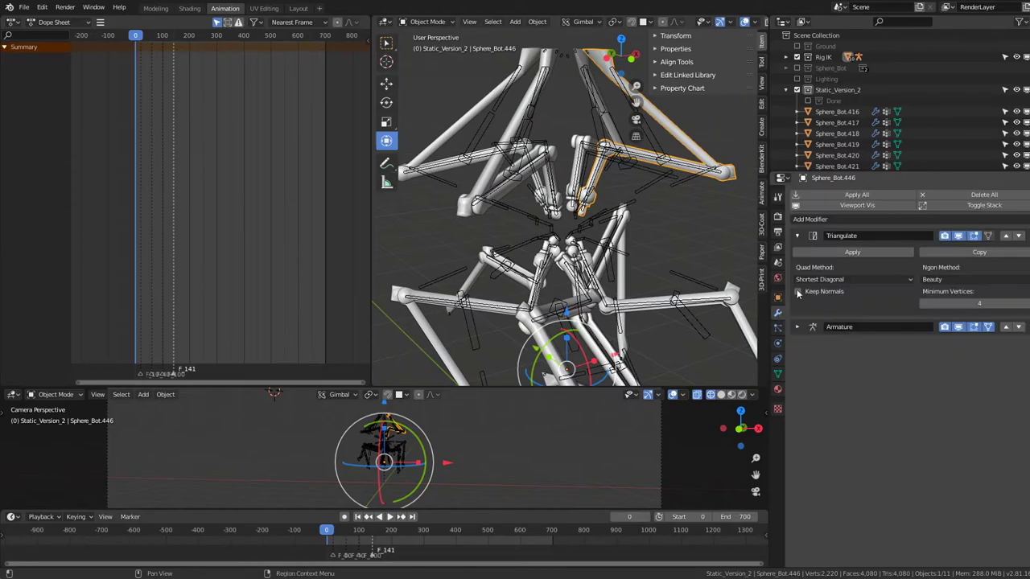
{"action": "left_click", "coordinate": [819, 101]}
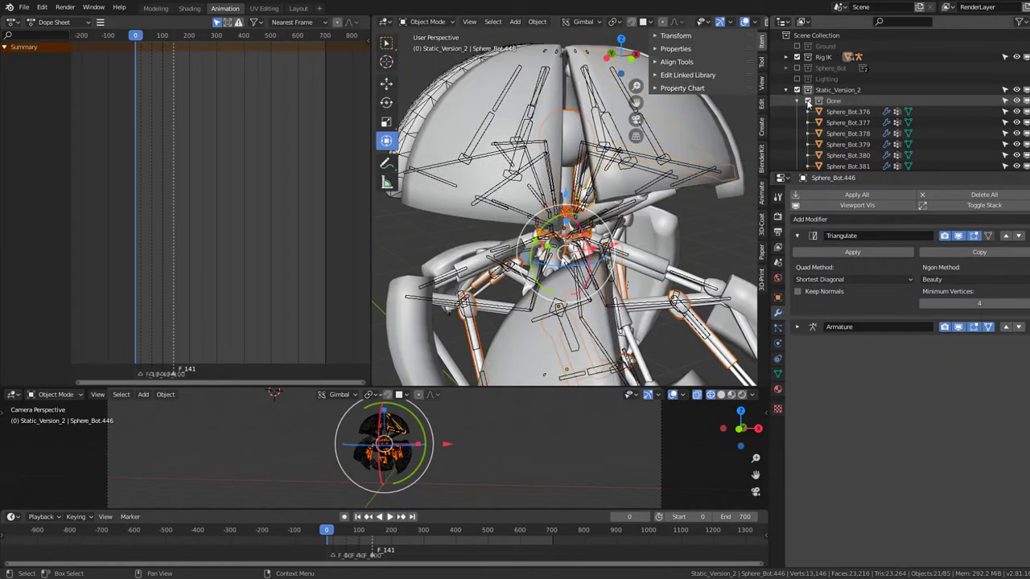
{"action": "mouse_move", "coordinate": [621, 105]}
{"action": "middle_mouse_down"}
{"action": "mouse_move", "coordinate": [689, 131]}
{"action": "mouse_move", "coordinate": [620, 209]}
{"action": "mouse_move", "coordinate": [558, 142]}
{"action": "mouse_move", "coordinate": [623, 176]}
{"action": "middle_mouse_up"}
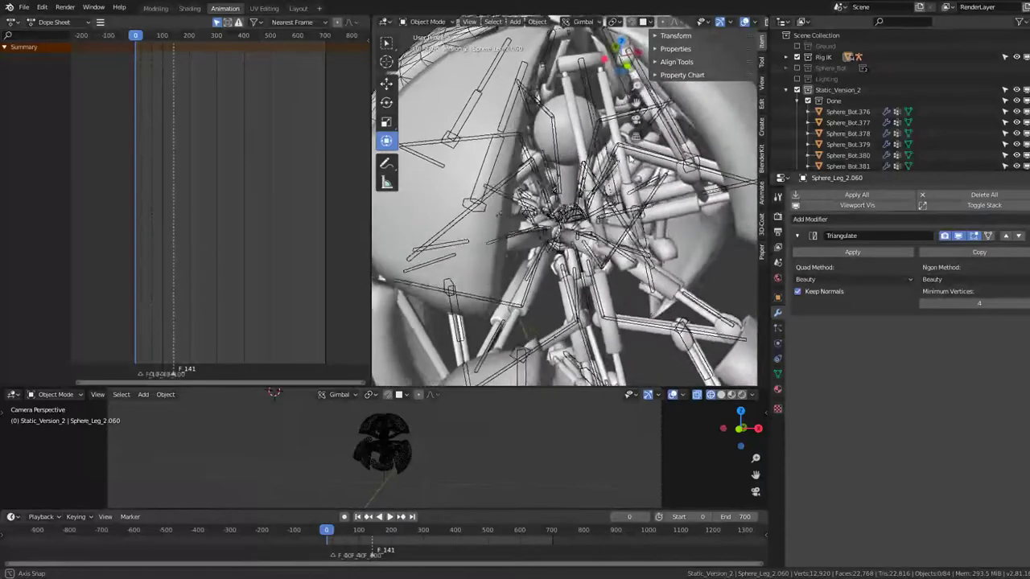
{"action": "middle_click_drag", "start_coordinate": [613, 229], "coordinate": [596, 193]}
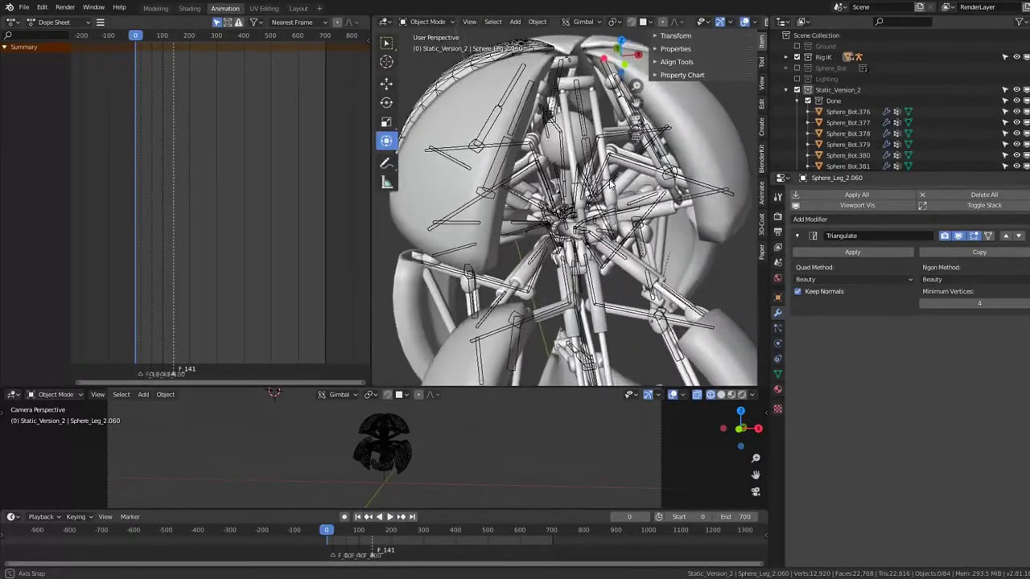
{"action": "mouse_move", "coordinate": [611, 207]}
{"action": "middle_mouse_down"}
{"action": "mouse_move", "coordinate": [584, 149]}
{"action": "mouse_move", "coordinate": [579, 169]}
{"action": "mouse_move", "coordinate": [708, 145]}
{"action": "middle_mouse_up"}
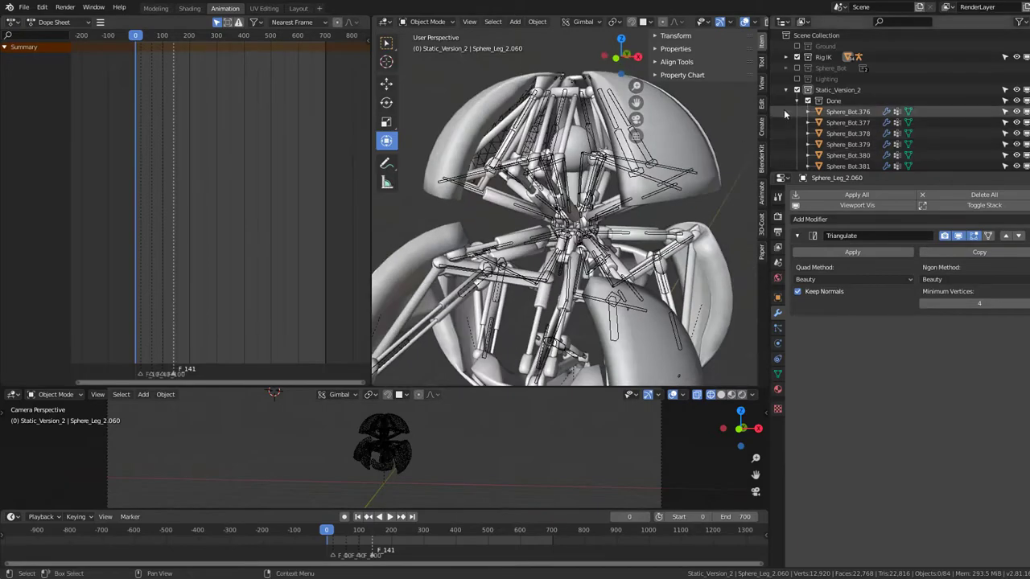
{"action": "middle_click_drag", "start_coordinate": [609, 150], "coordinate": [566, 118]}
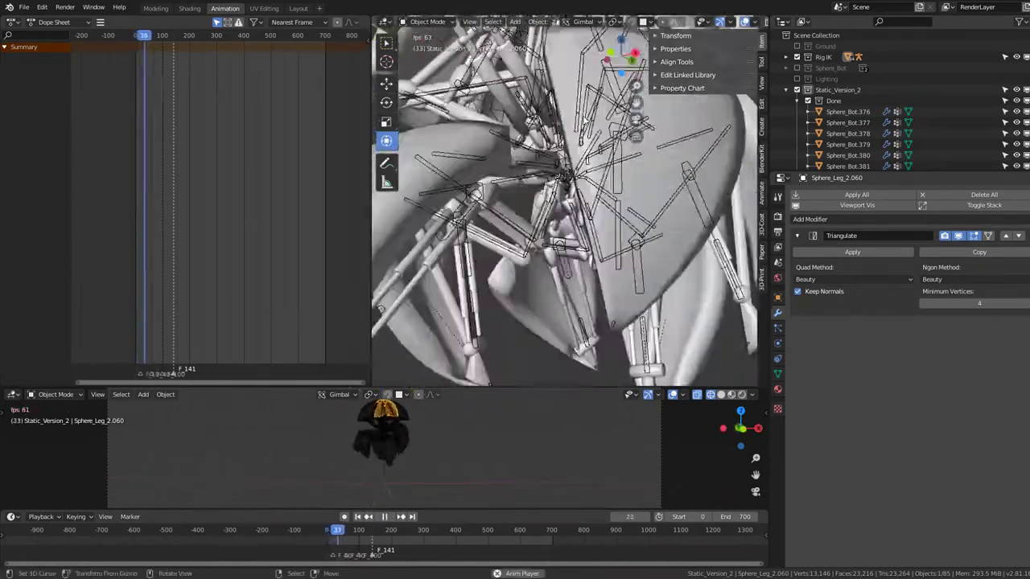
Step: Play the sphere unfolding into legs, then stop and rewind to frame 0
{"action": "middle_click_drag", "start_coordinate": [565, 118], "coordinate": [651, 144]}
{"action": "key", "text": "space"}
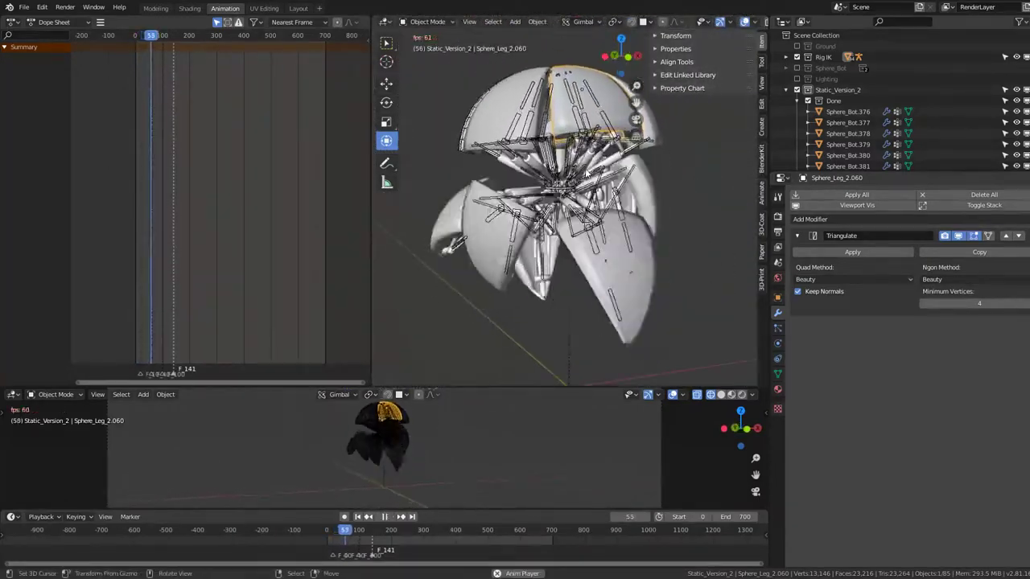
{"action": "middle_click_drag", "start_coordinate": [623, 193], "coordinate": [659, 154]}
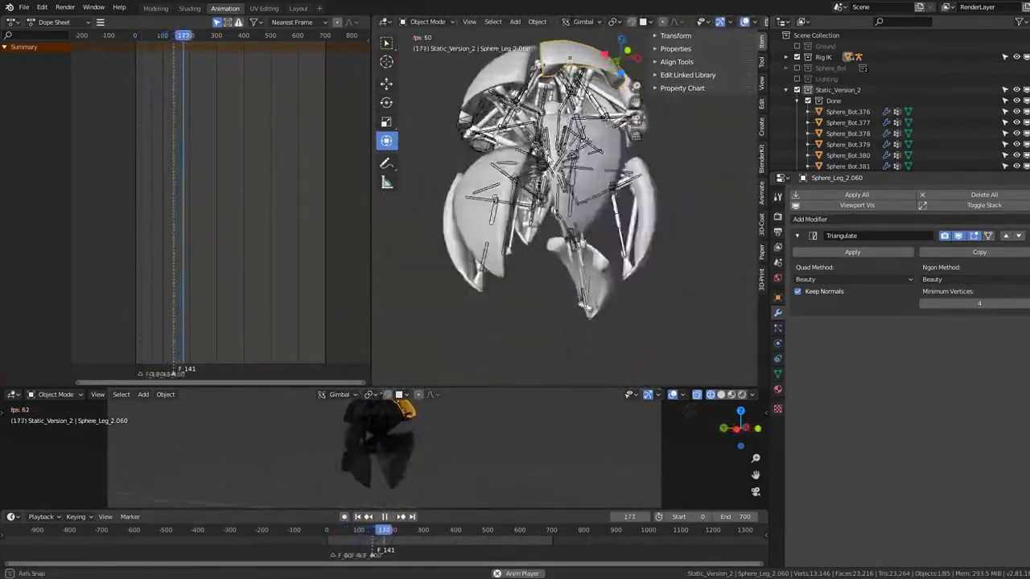
{"action": "key", "text": "space"}
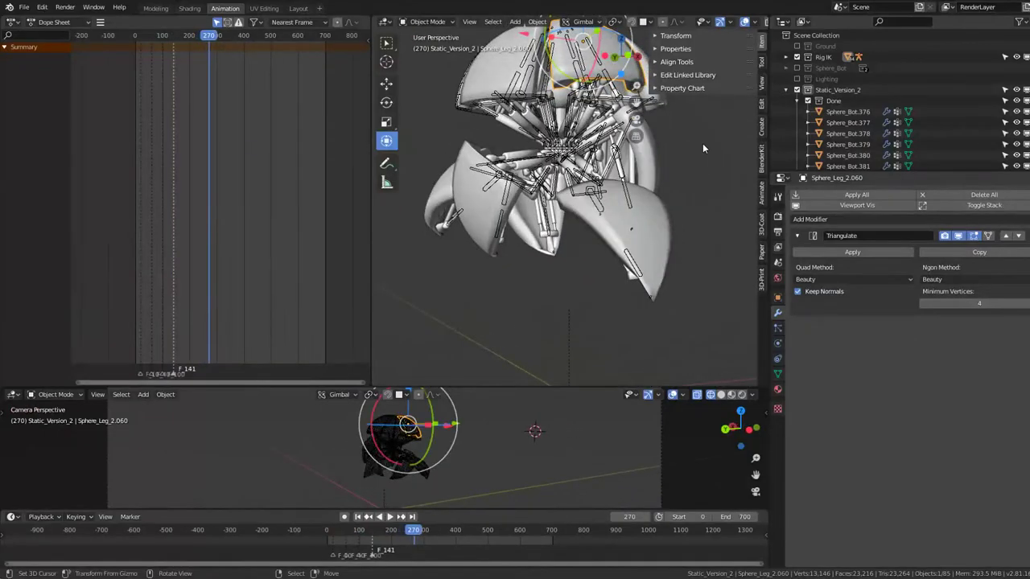
{"action": "key", "text": "shift+Left"}
Step: Hide the first outer leg shells, including Sphere_Leg_2.062
{"action": "scroll", "coordinate": [515, 201], "scroll_direction": "up", "scroll_amount": 5}
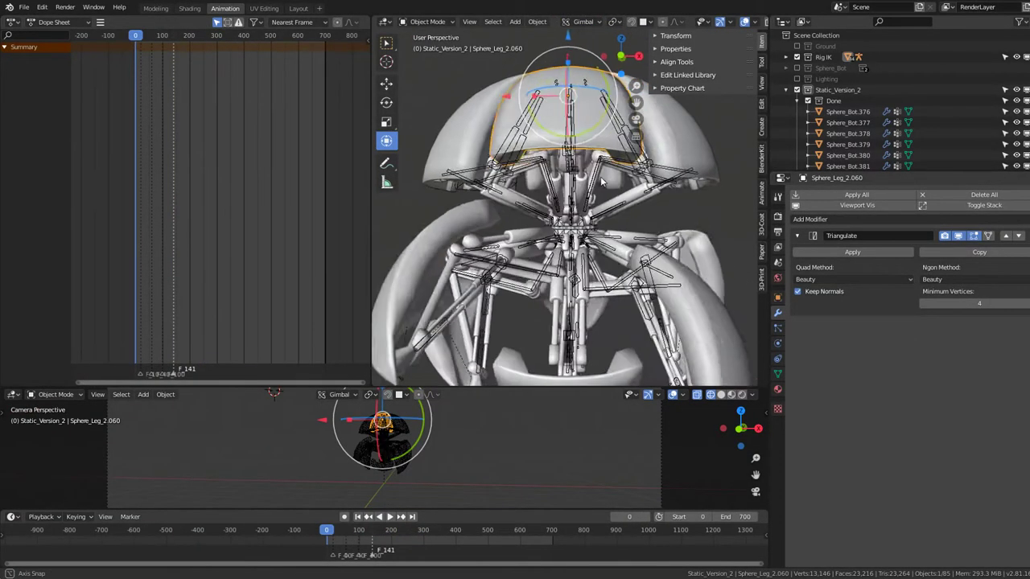
{"action": "mouse_move", "coordinate": [515, 201]}
{"action": "middle_mouse_down"}
{"action": "mouse_move", "coordinate": [530, 187]}
{"action": "mouse_move", "coordinate": [525, 229]}
{"action": "mouse_move", "coordinate": [541, 252]}
{"action": "mouse_move", "coordinate": [643, 209]}
{"action": "middle_mouse_up"}
{"action": "scroll", "coordinate": [634, 204], "scroll_direction": "down", "scroll_amount": 5}
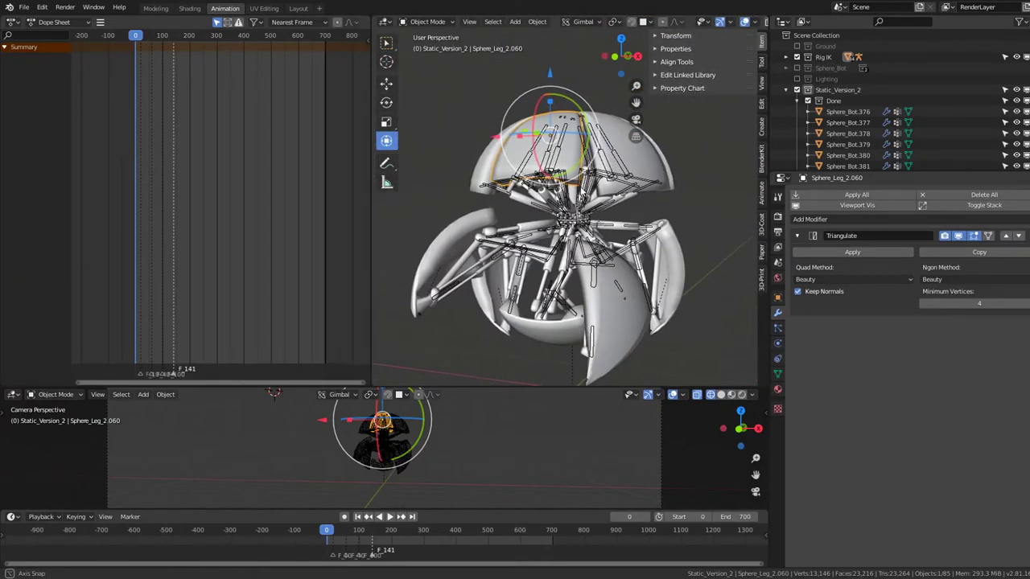
{"action": "scroll", "coordinate": [614, 232], "scroll_direction": "up", "scroll_amount": 4}
{"action": "scroll", "coordinate": [614, 231], "scroll_direction": "up", "scroll_amount": 2}
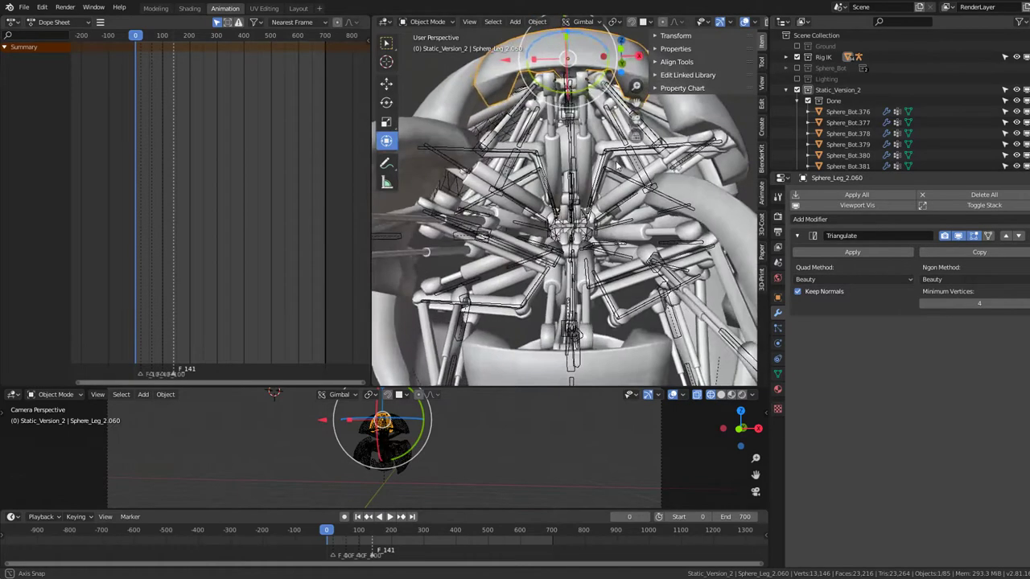
{"action": "scroll", "coordinate": [615, 232], "scroll_direction": "down", "scroll_amount": 4}
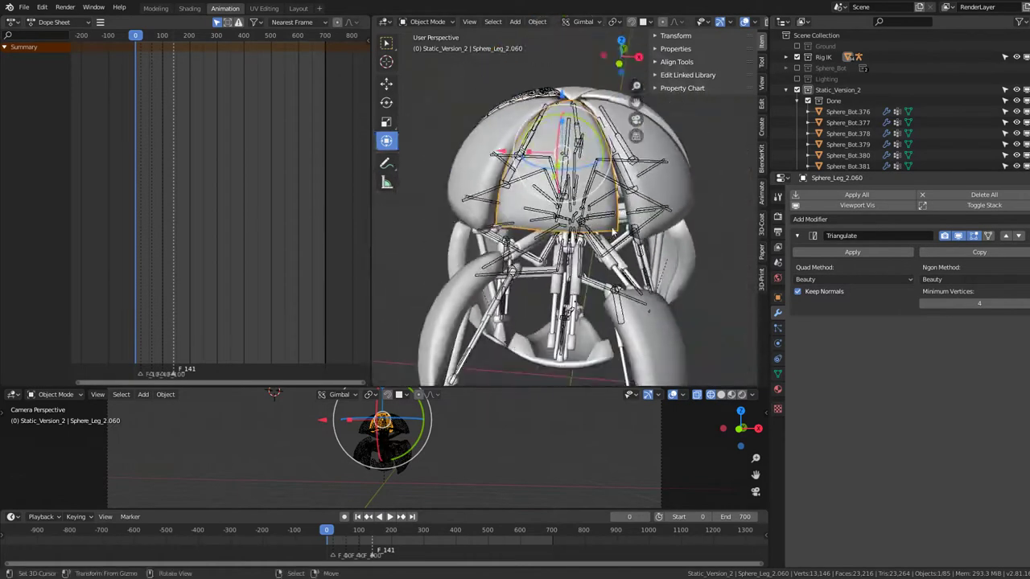
{"action": "key", "text": "h"}
{"action": "scroll", "coordinate": [596, 121], "scroll_direction": "up", "scroll_amount": 3}
{"action": "mouse_move", "coordinate": [596, 121]}
{"action": "middle_mouse_down"}
{"action": "mouse_move", "coordinate": [635, 97]}
{"action": "mouse_move", "coordinate": [597, 96]}
{"action": "middle_mouse_up"}
{"action": "left_click", "coordinate": [597, 96]}
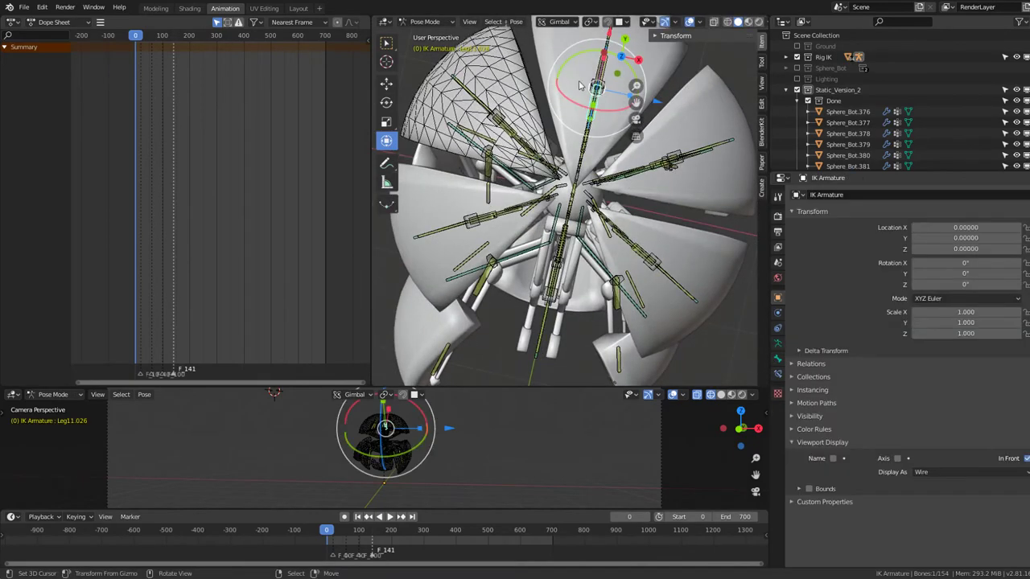
{"action": "left_click", "coordinate": [576, 79]}
{"action": "key", "text": "h"}
Step: Hide two more outer leg shells, including the wireframe piece, and replay the animation
{"action": "middle_click_drag", "start_coordinate": [674, 143], "coordinate": [547, 228]}
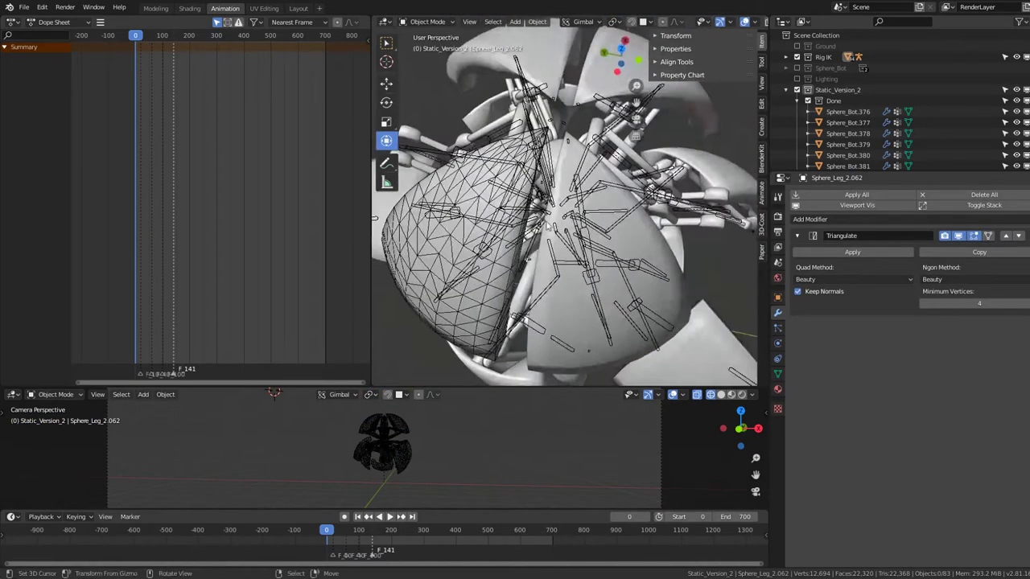
{"action": "left_click", "coordinate": [479, 297]}
{"action": "key", "text": "h"}
{"action": "scroll", "coordinate": [679, 287], "scroll_direction": "down", "scroll_amount": 5}
{"action": "left_click", "coordinate": [609, 155]}
{"action": "key", "text": "h"}
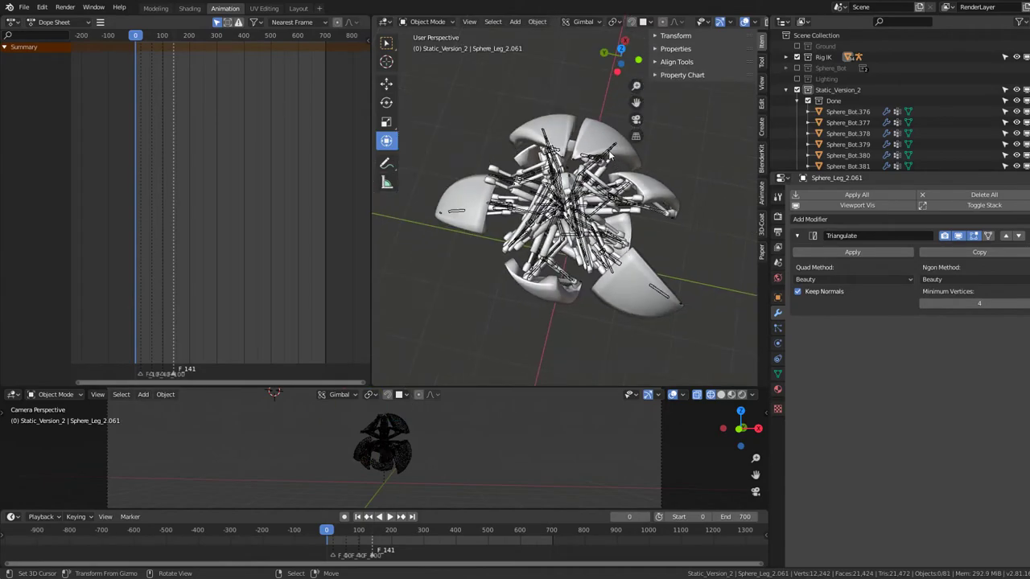
{"action": "mouse_move", "coordinate": [570, 122]}
{"action": "middle_mouse_down"}
{"action": "mouse_move", "coordinate": [605, 149]}
{"action": "mouse_move", "coordinate": [567, 205]}
{"action": "mouse_move", "coordinate": [594, 47]}
{"action": "mouse_move", "coordinate": [521, 59]}
{"action": "mouse_move", "coordinate": [547, 180]}
{"action": "mouse_move", "coordinate": [575, 151]}
{"action": "mouse_move", "coordinate": [472, 223]}
{"action": "mouse_move", "coordinate": [519, 174]}
{"action": "middle_mouse_up"}
{"action": "scroll", "coordinate": [587, 136], "scroll_direction": "up", "scroll_amount": 5}
{"action": "key", "text": "space"}
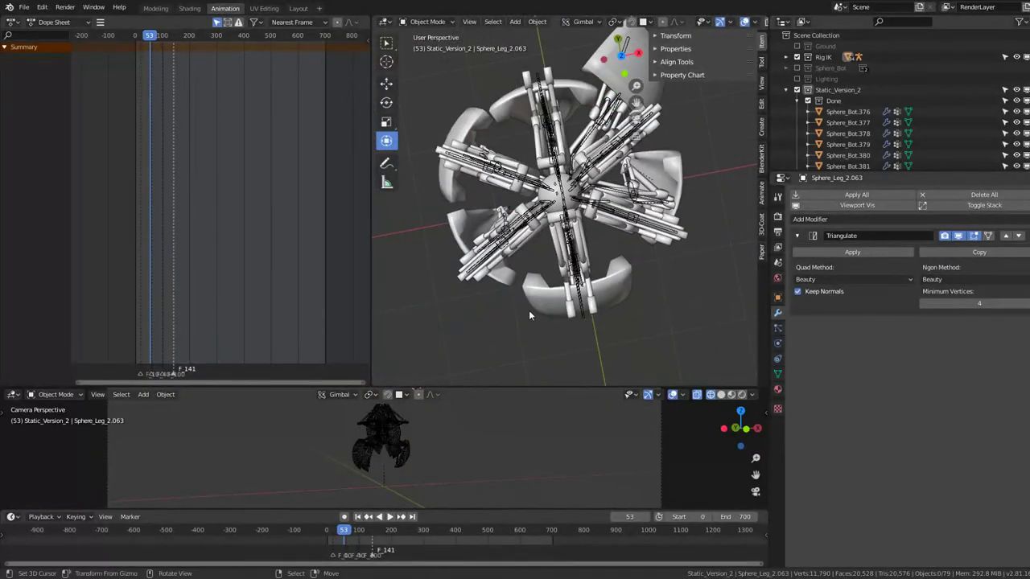
Step: Stop playback at frame 0 and show the six hidden leg shells again
{"action": "middle_click_drag", "start_coordinate": [519, 175], "coordinate": [529, 302]}
{"action": "scroll", "coordinate": [182, 231], "scroll_direction": "down", "scroll_amount": 2}
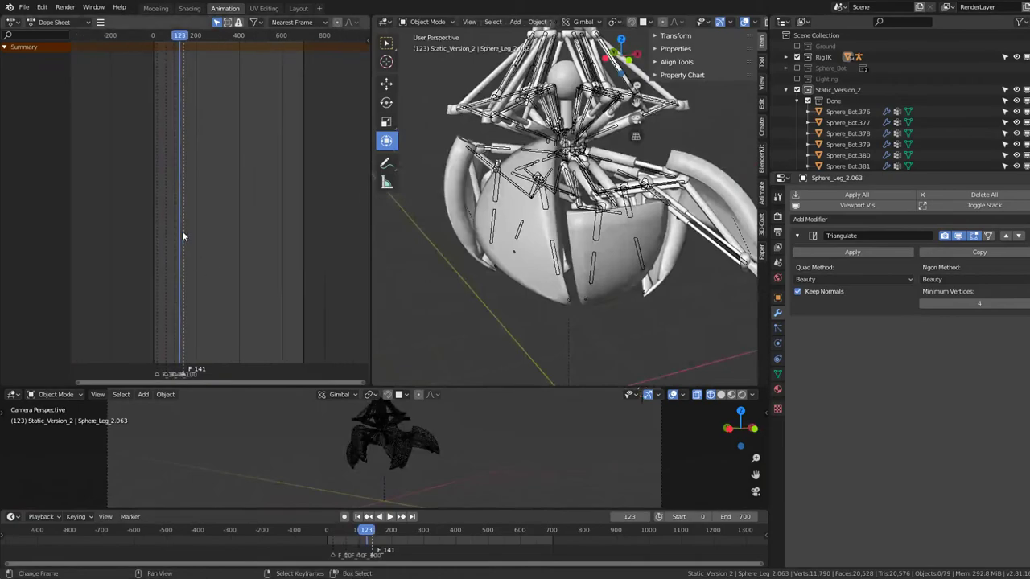
{"action": "key", "text": "Escape"}
{"action": "middle_click_drag", "start_coordinate": [402, 221], "coordinate": [524, 201]}
{"action": "left_click", "coordinate": [24, 8]}
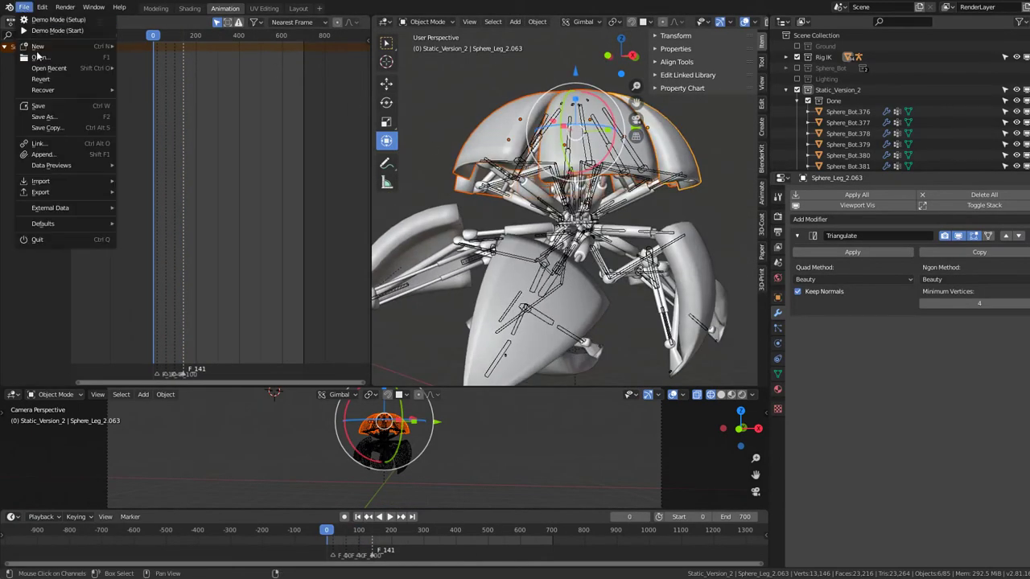
{"action": "left_click", "coordinate": [451, 158]}
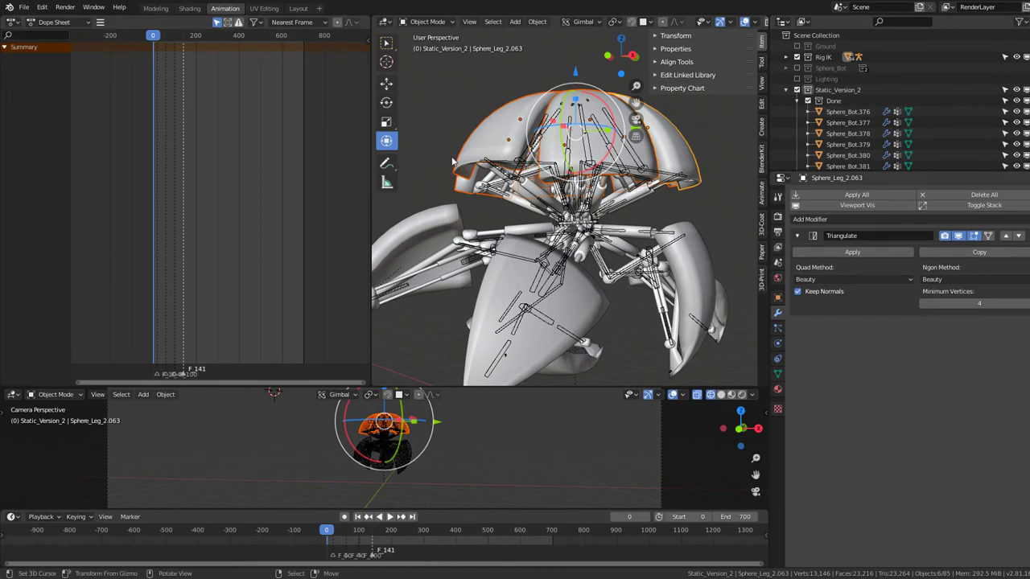
{"action": "middle_click_drag", "start_coordinate": [457, 163], "coordinate": [473, 171]}
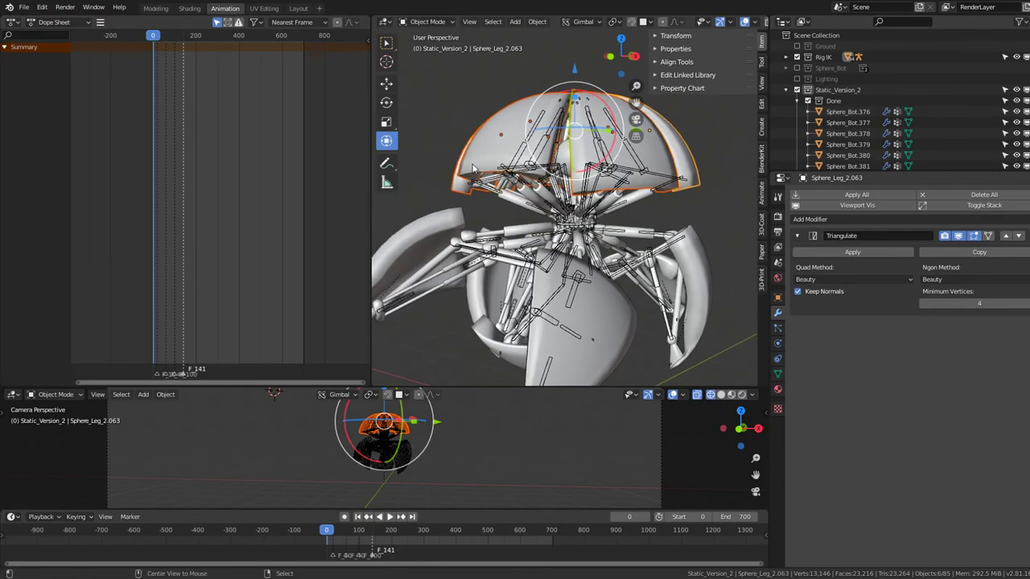